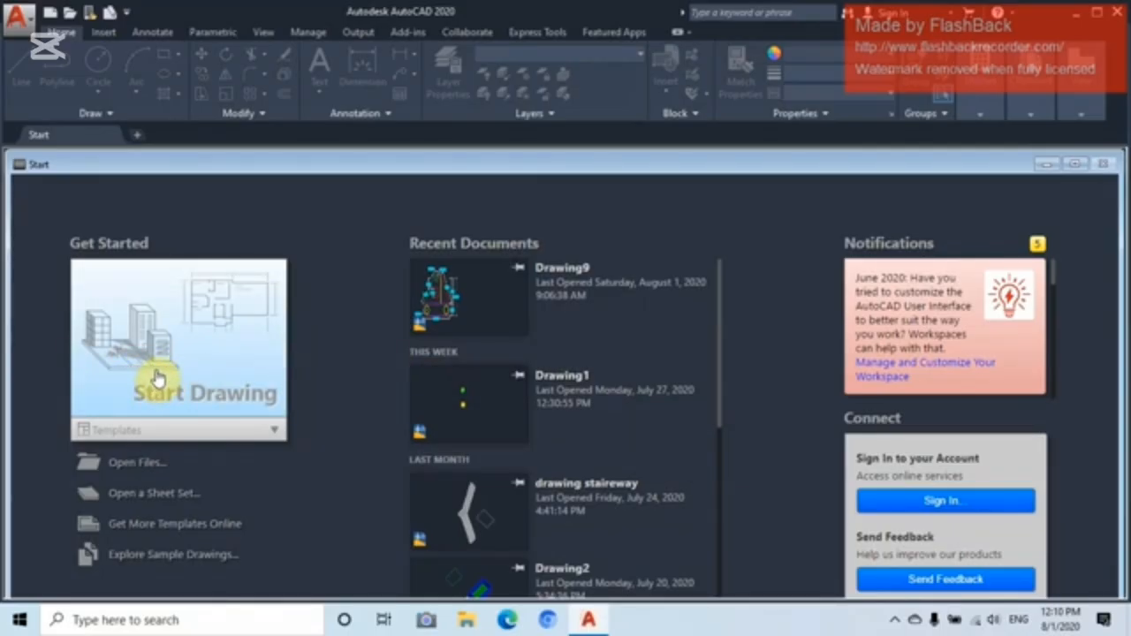
- Start a new blank drawing
click(158, 378)
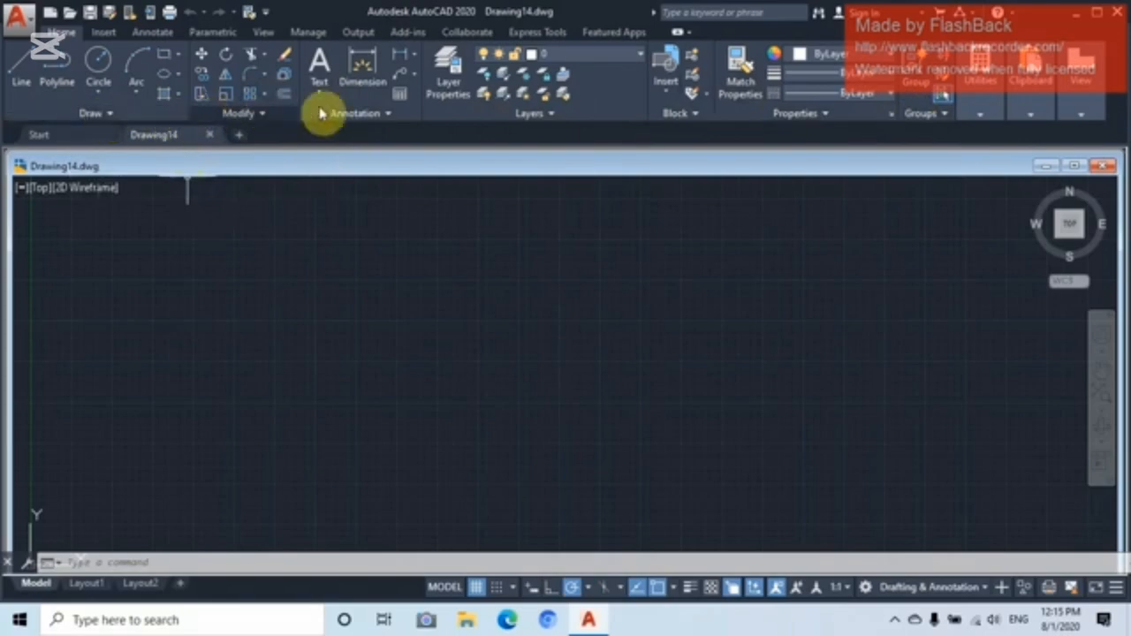
click(939, 113)
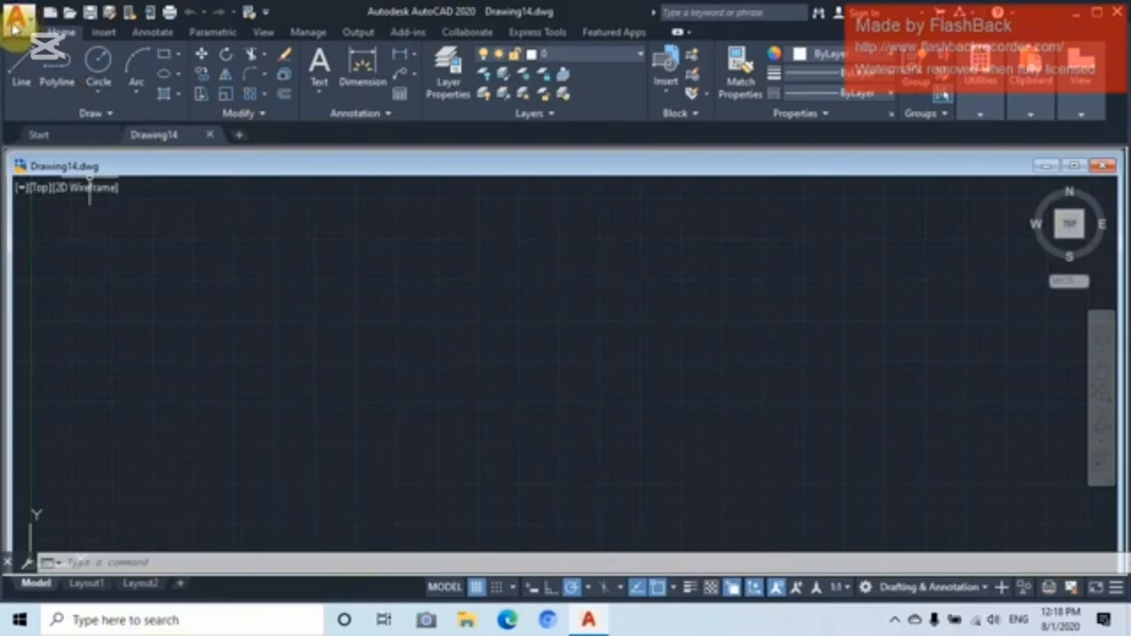
click(16, 21)
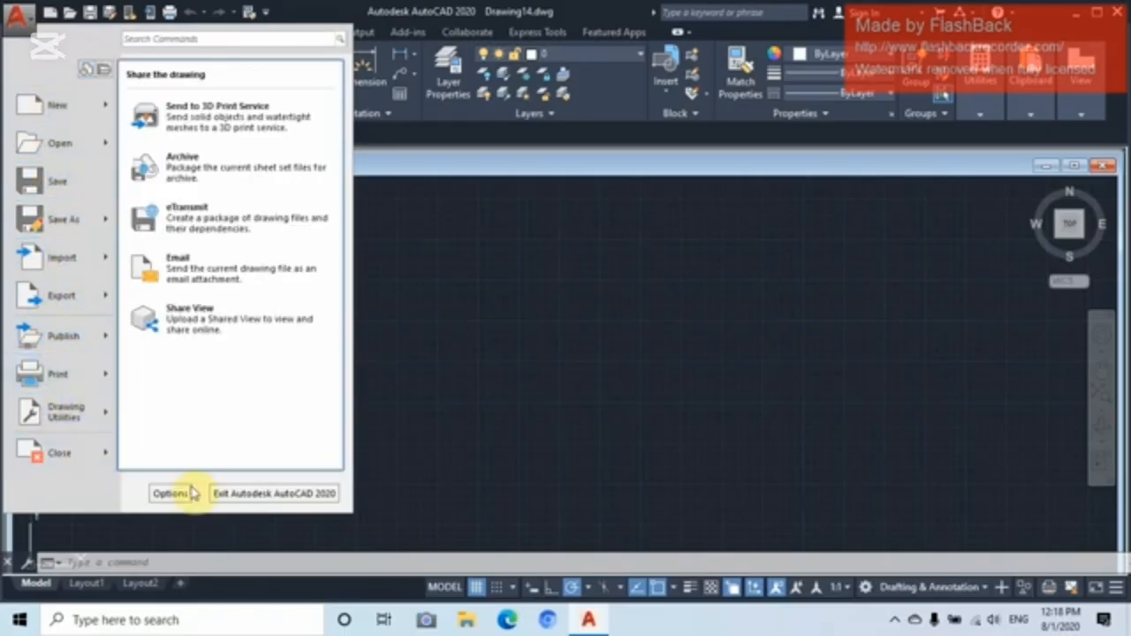
click(397, 362)
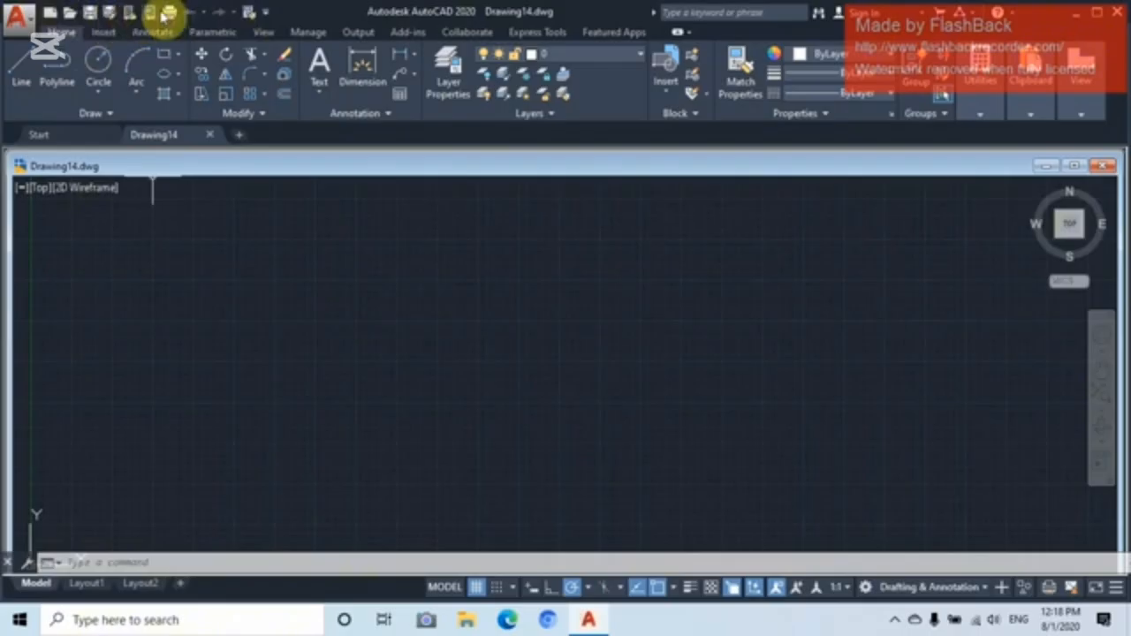
click(263, 14)
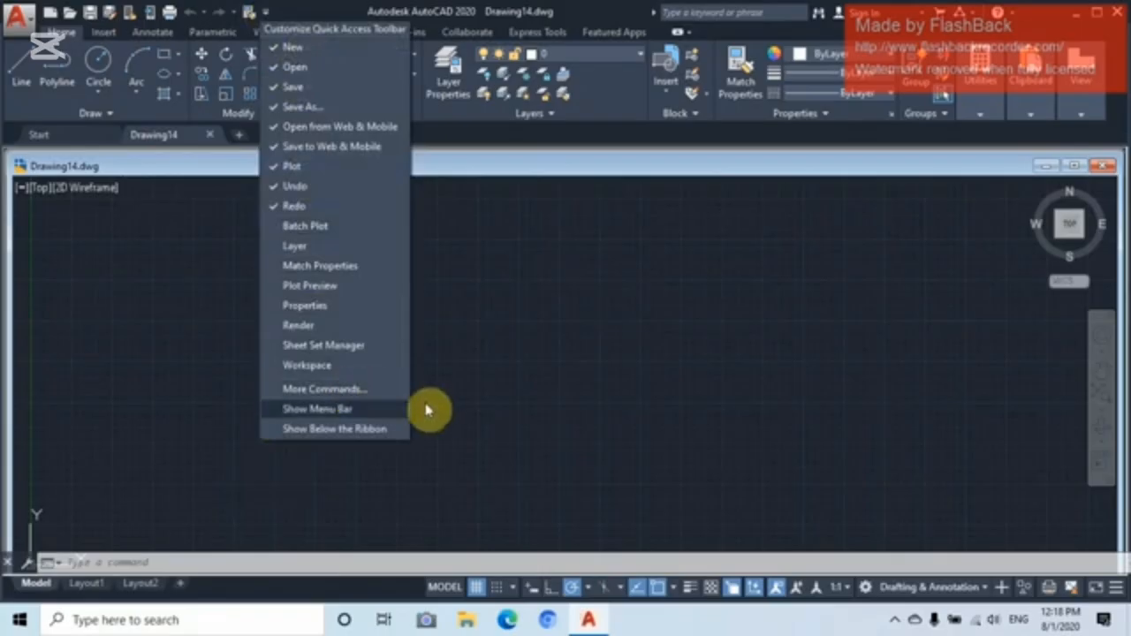
click(447, 298)
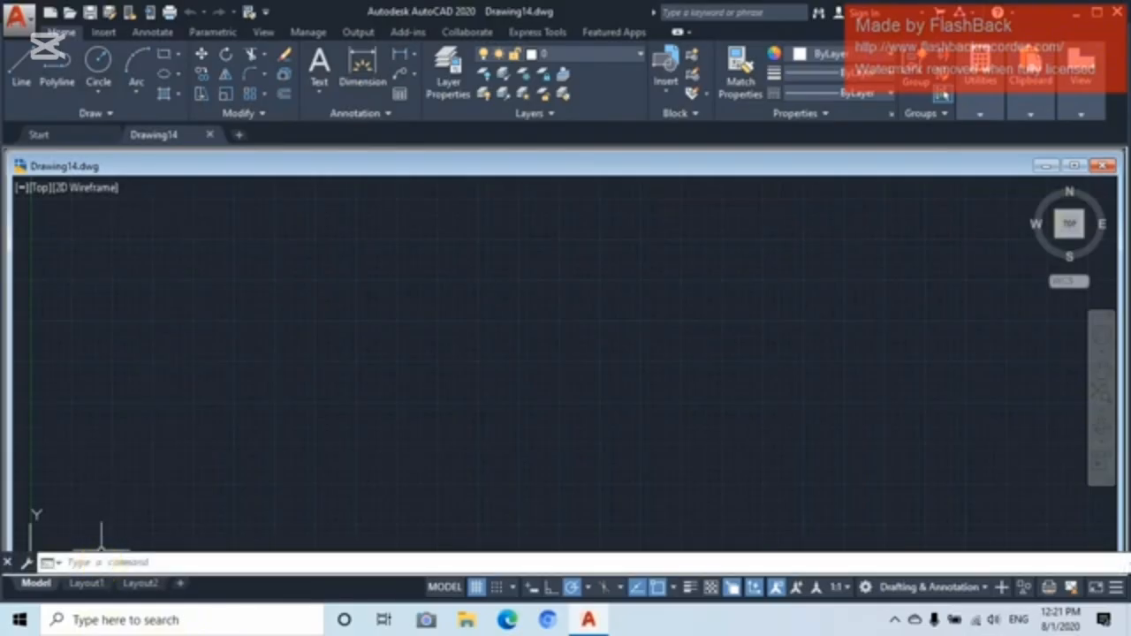
- Draw a closed triangle from three connected line segments, with a nearly horizontal base and its apex centred above
click(23, 66)
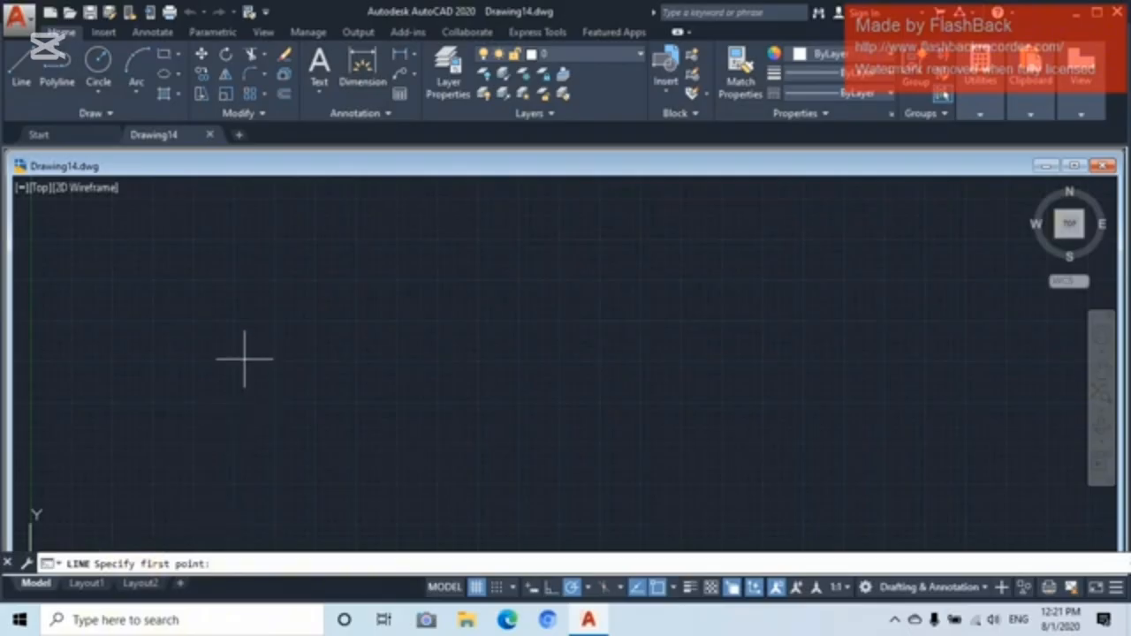
key(Escape)
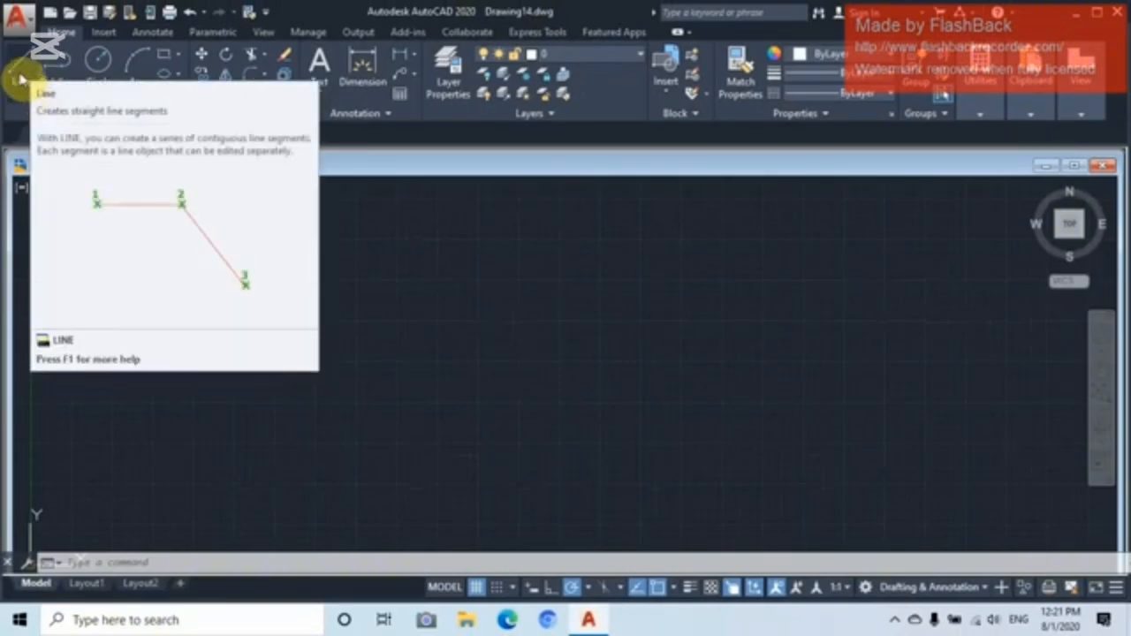
click(20, 76)
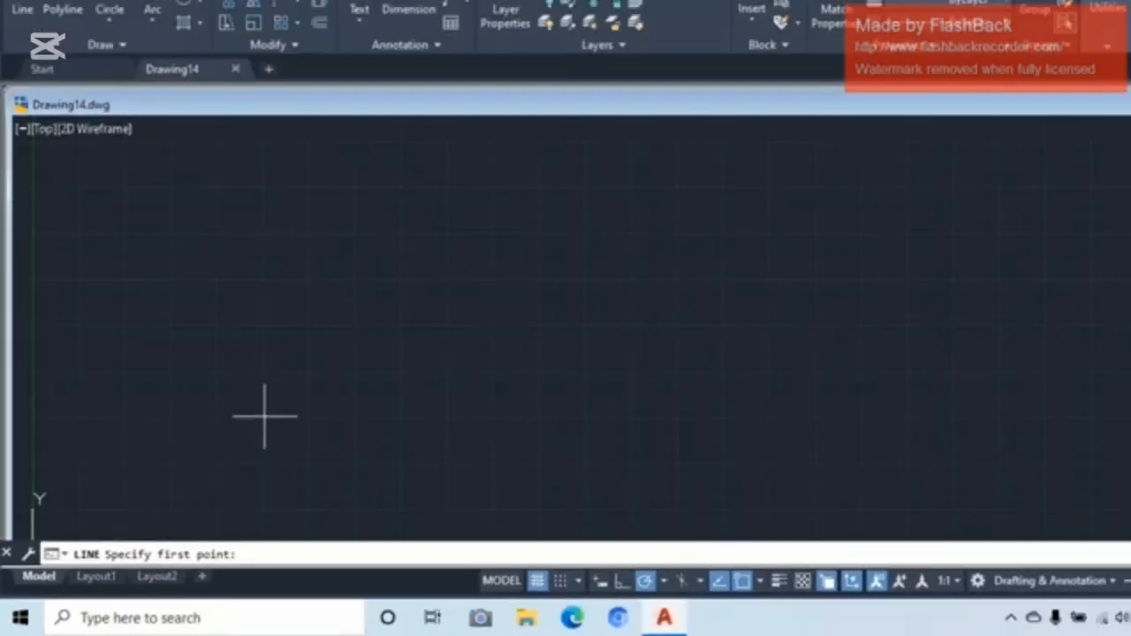
click(546, 166)
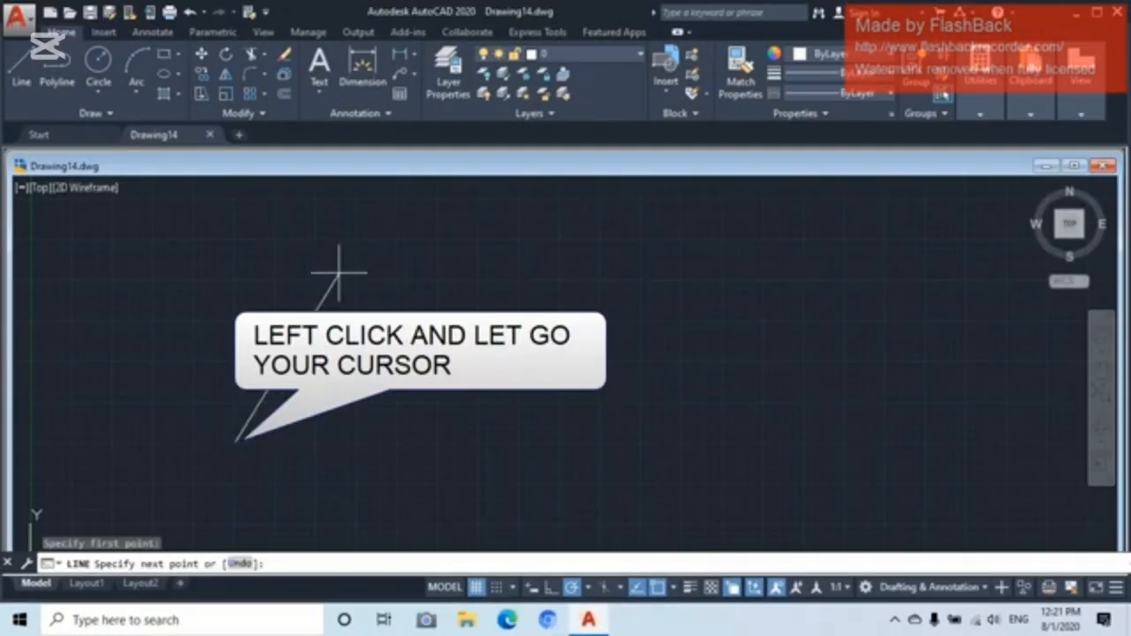
click(400, 277)
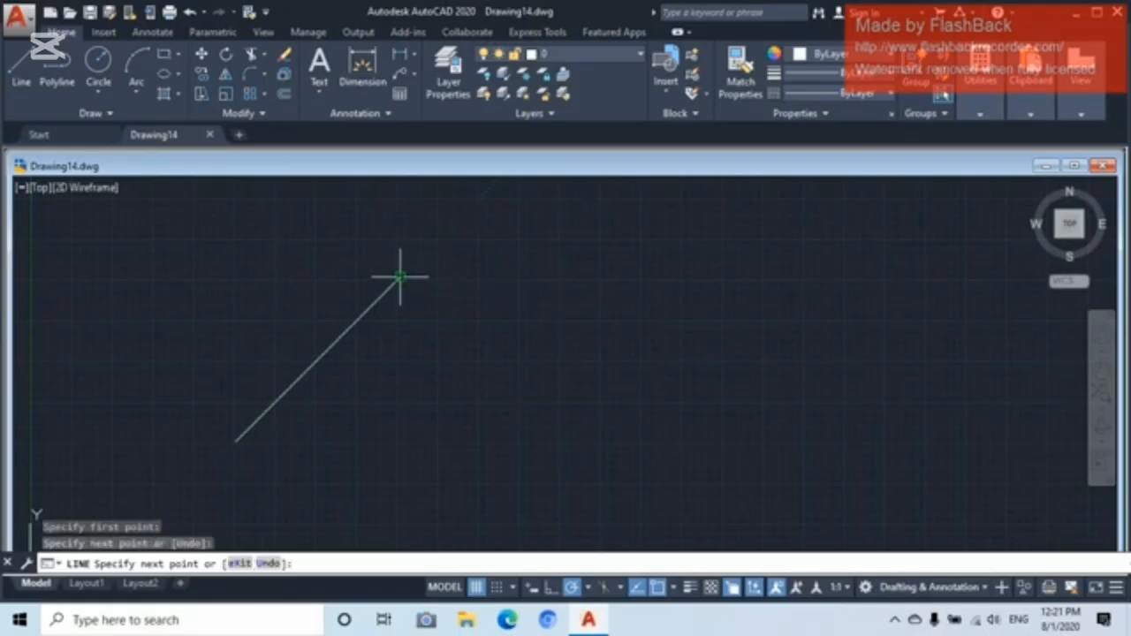
click(568, 445)
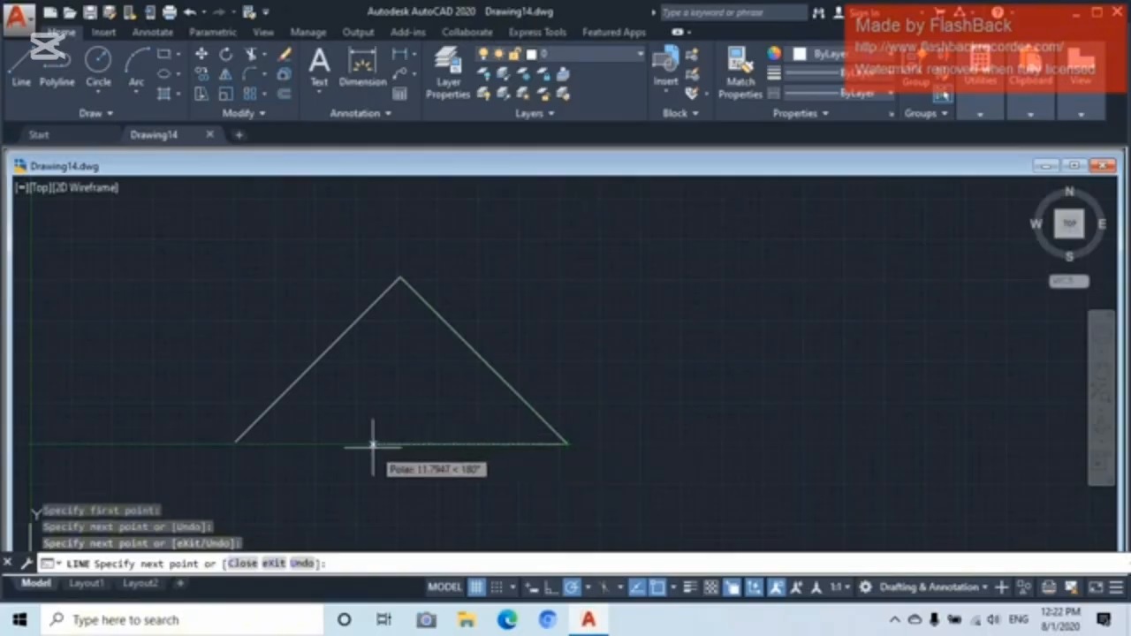
click(235, 442)
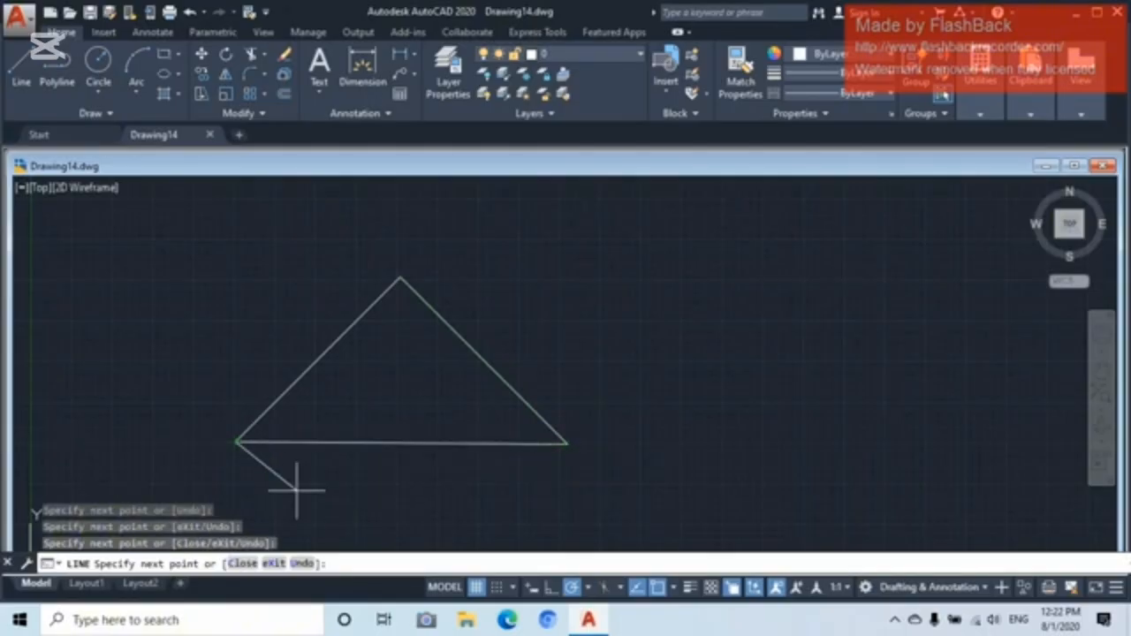
key(Return)
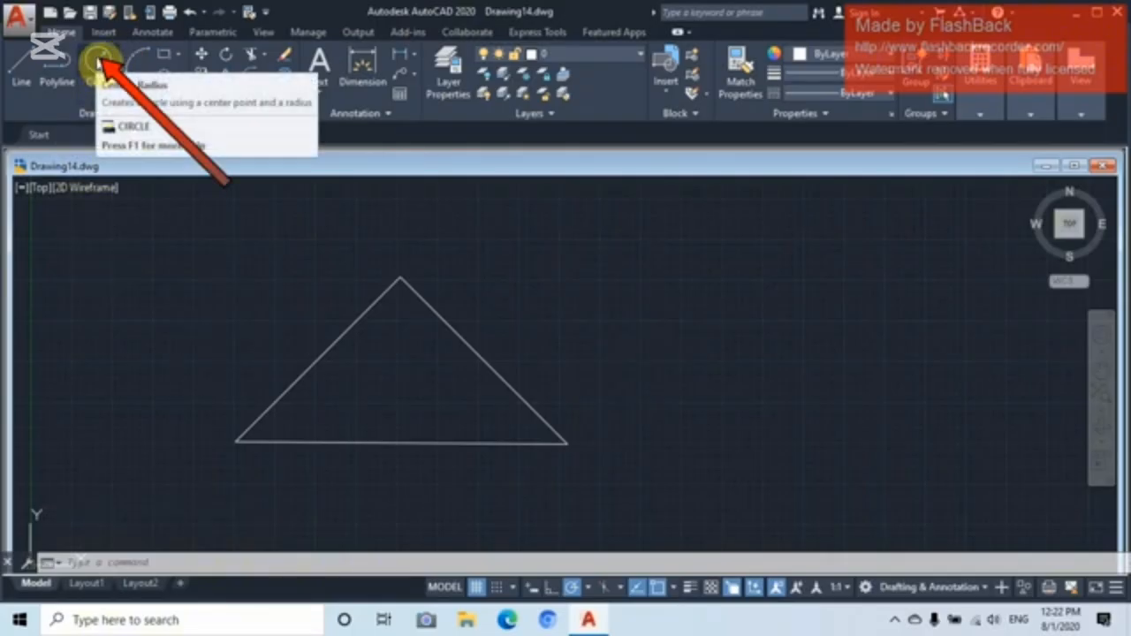
- Draw a circle by centre and radius just right of the triangle, slightly taller than the triangle
click(98, 62)
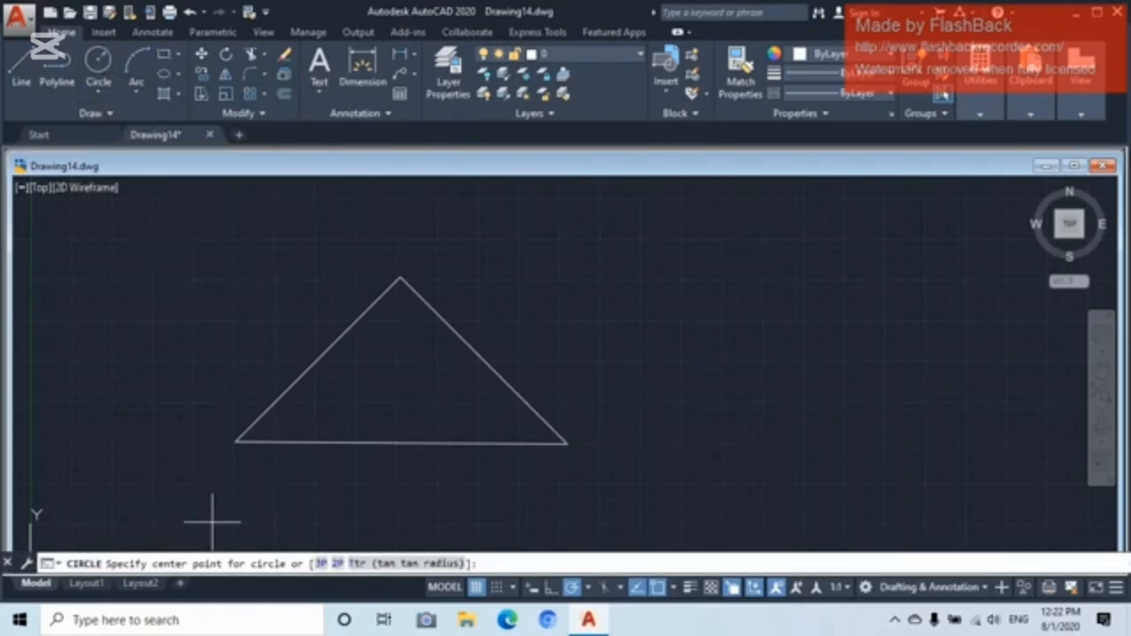
click(682, 365)
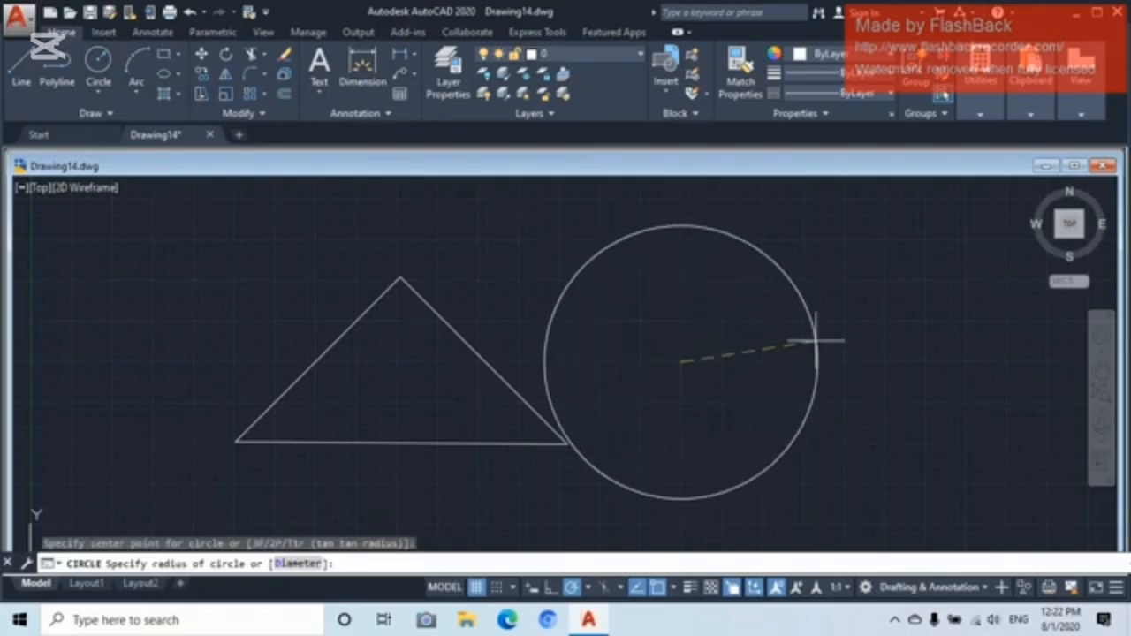
click(604, 304)
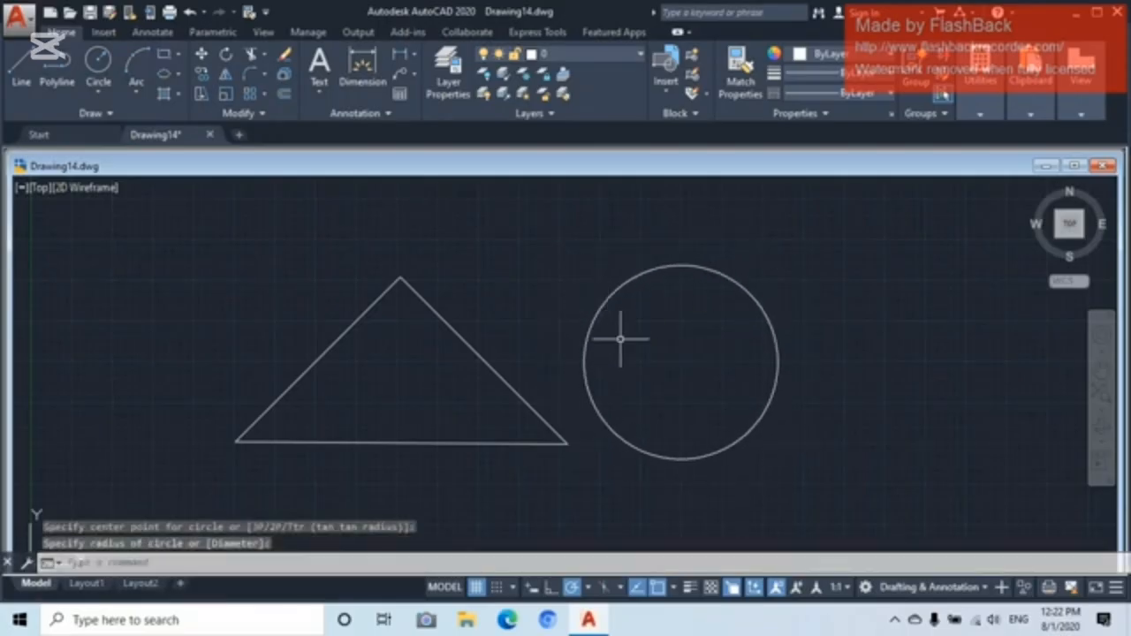
- Draw a wide rectangle by two opposite corners to the right of the circle, about as tall as the circle
scroll(737, 362, down, 2)
middle_drag(737, 361, 612, 369)
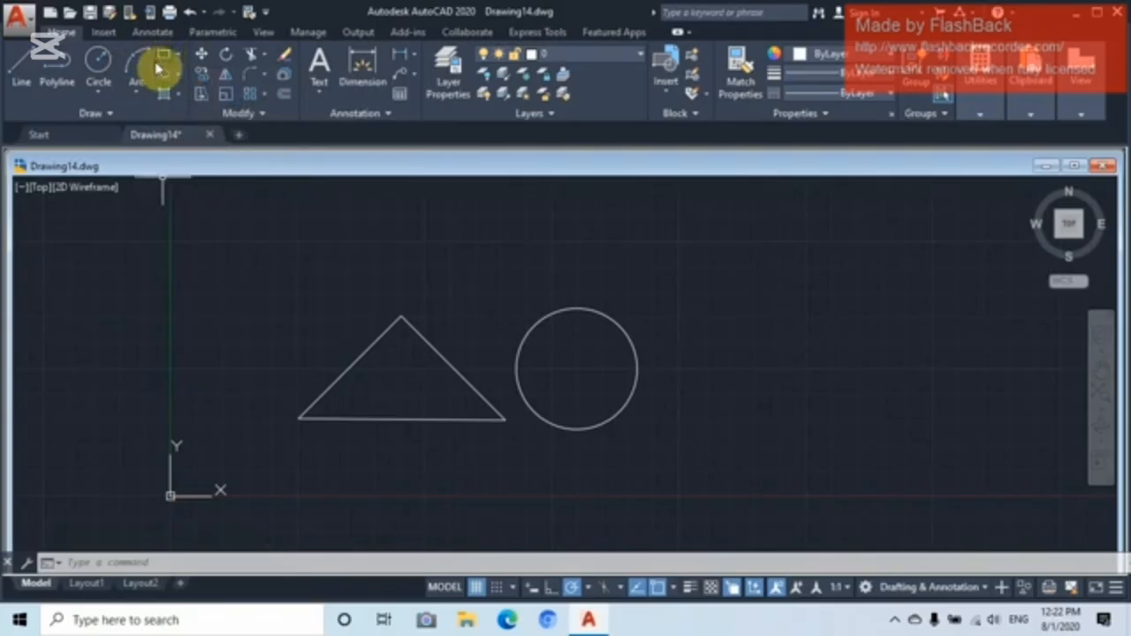
click(163, 60)
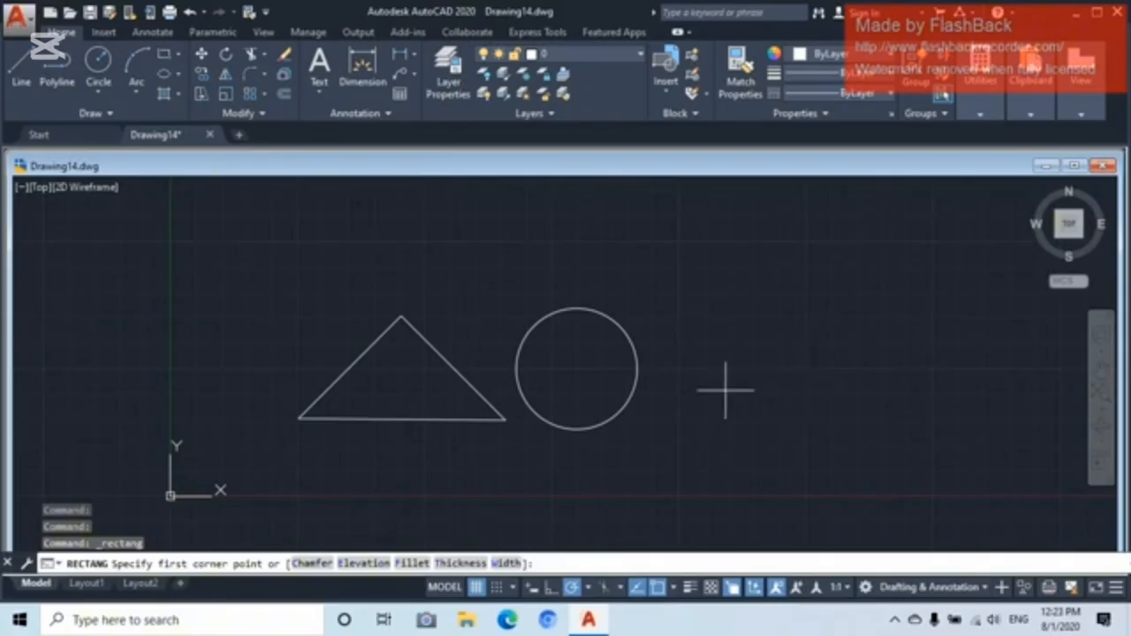
click(679, 414)
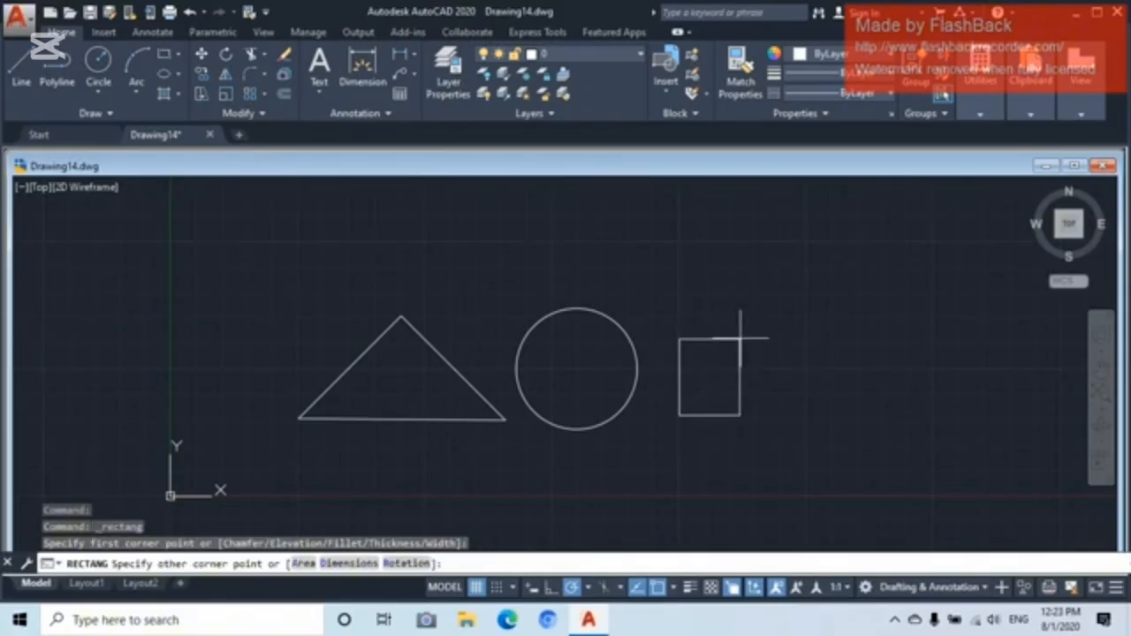
click(898, 291)
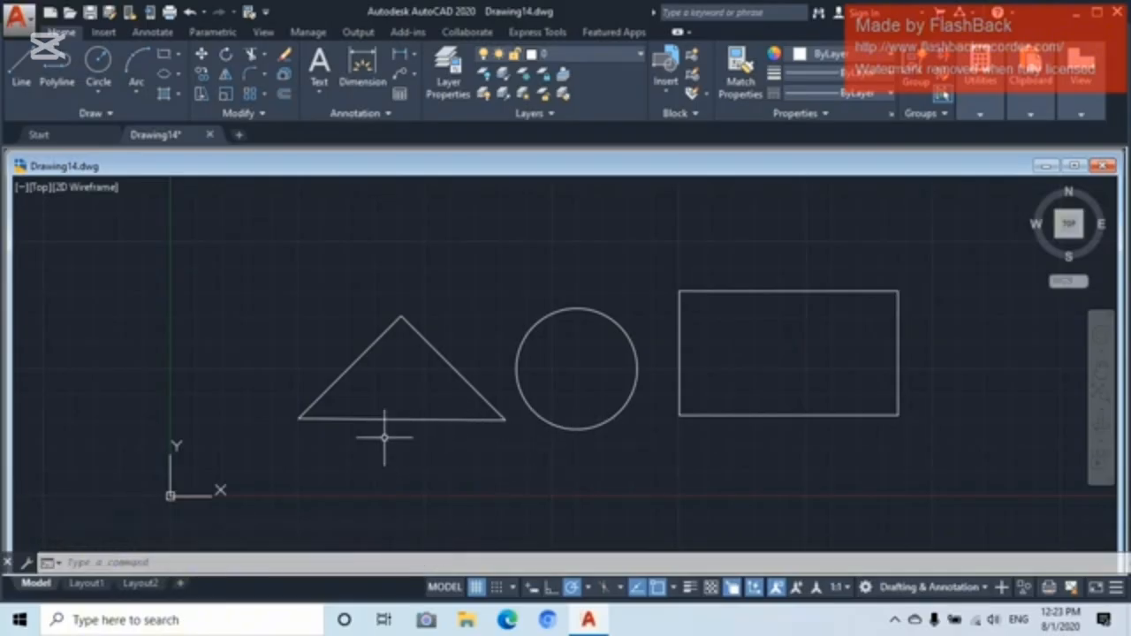
- Select the triangle's three lines, the circle and the rectangle one by one, and clear the selection
scroll(392, 389, up, 5)
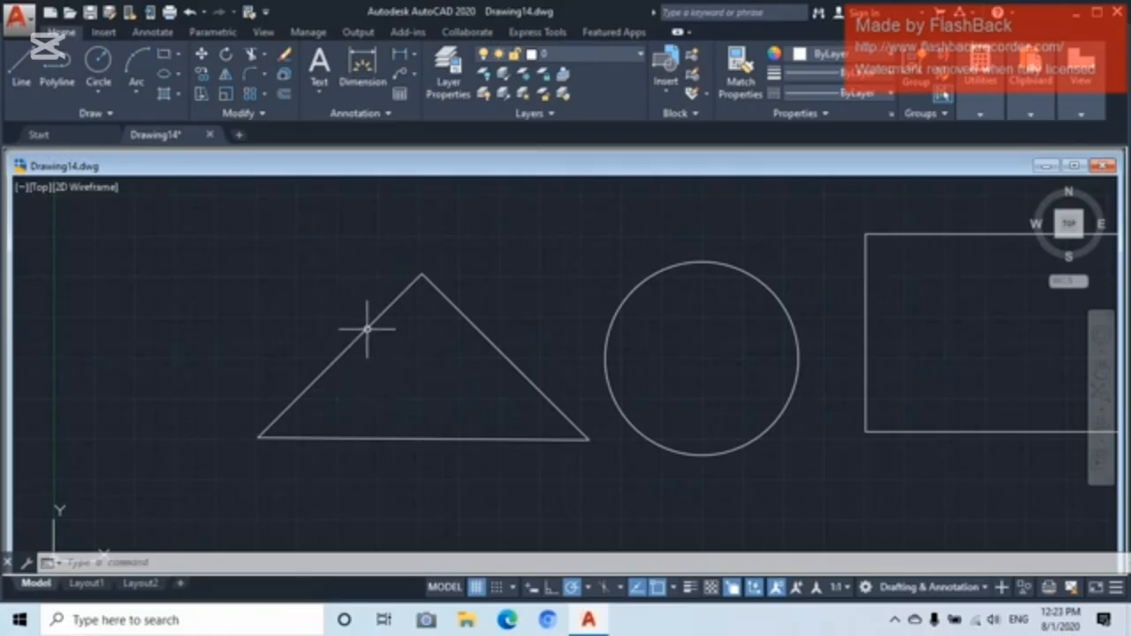
mouse_move(365, 332)
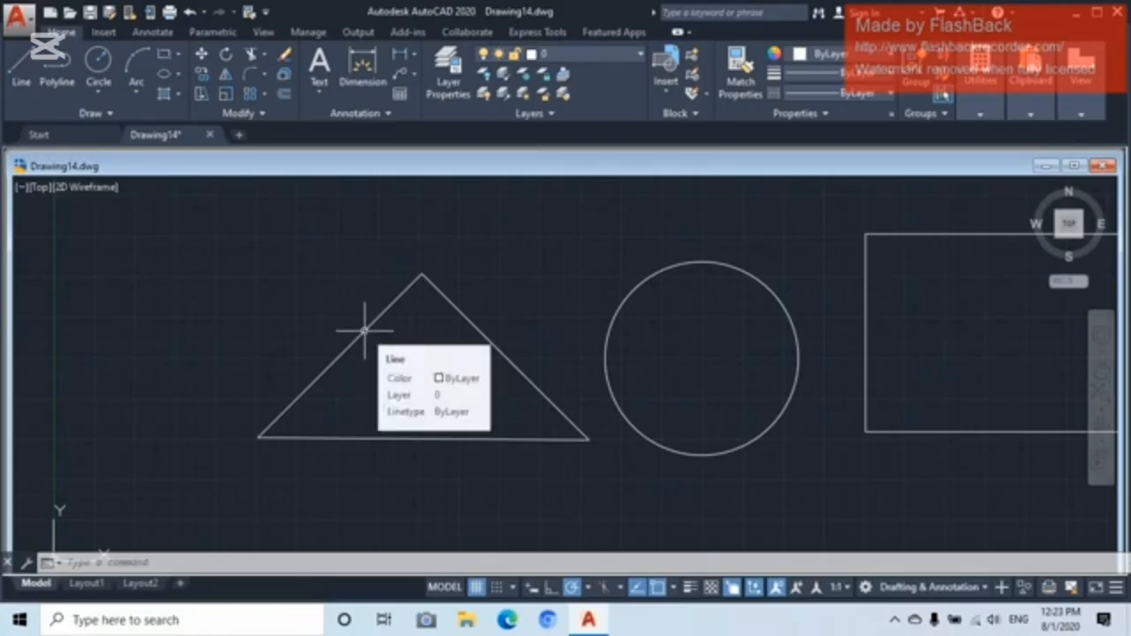
click(364, 332)
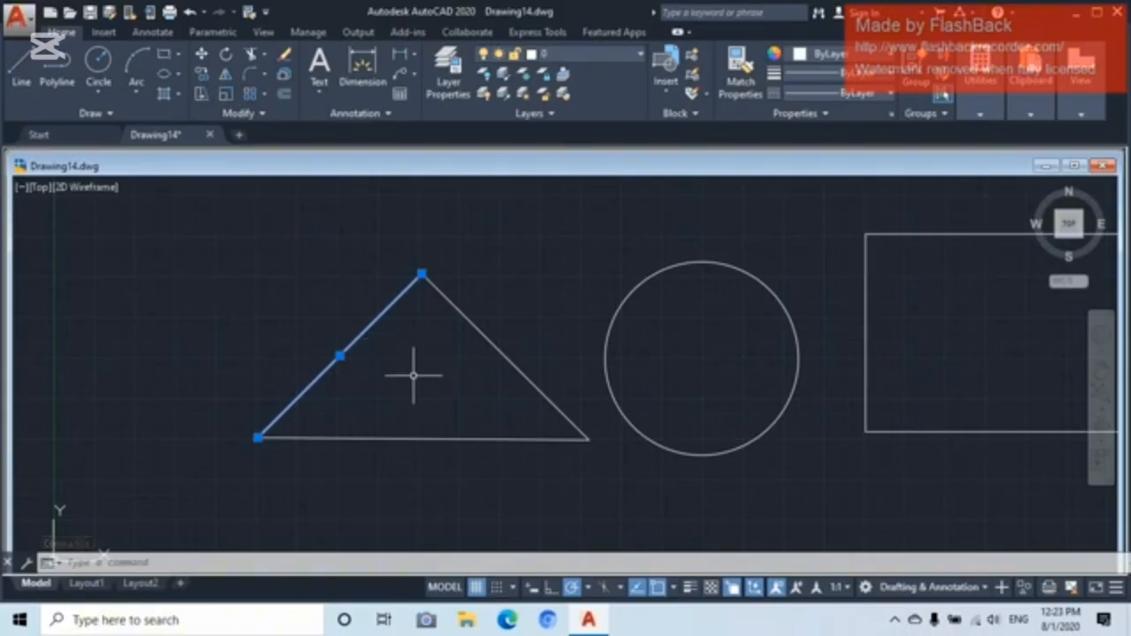
click(470, 319)
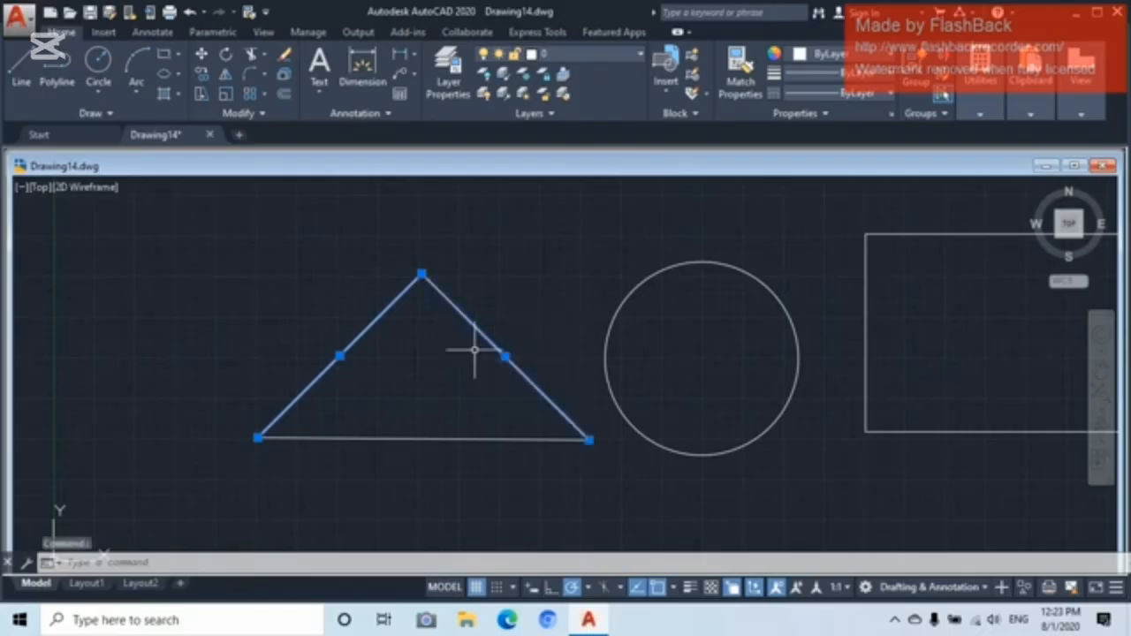
click(408, 439)
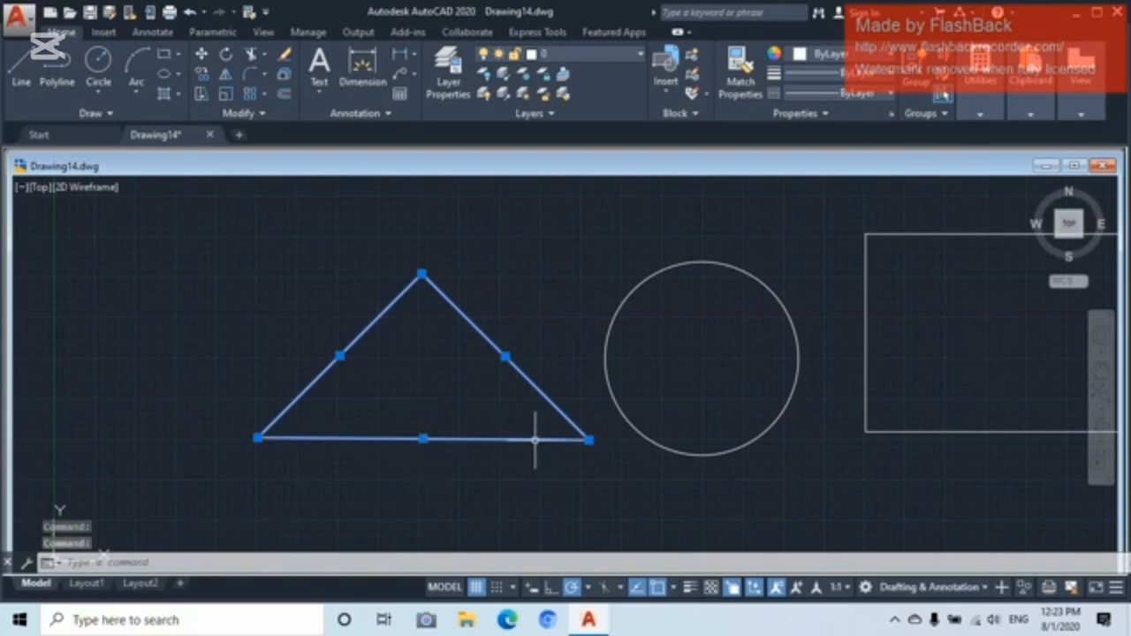
click(606, 342)
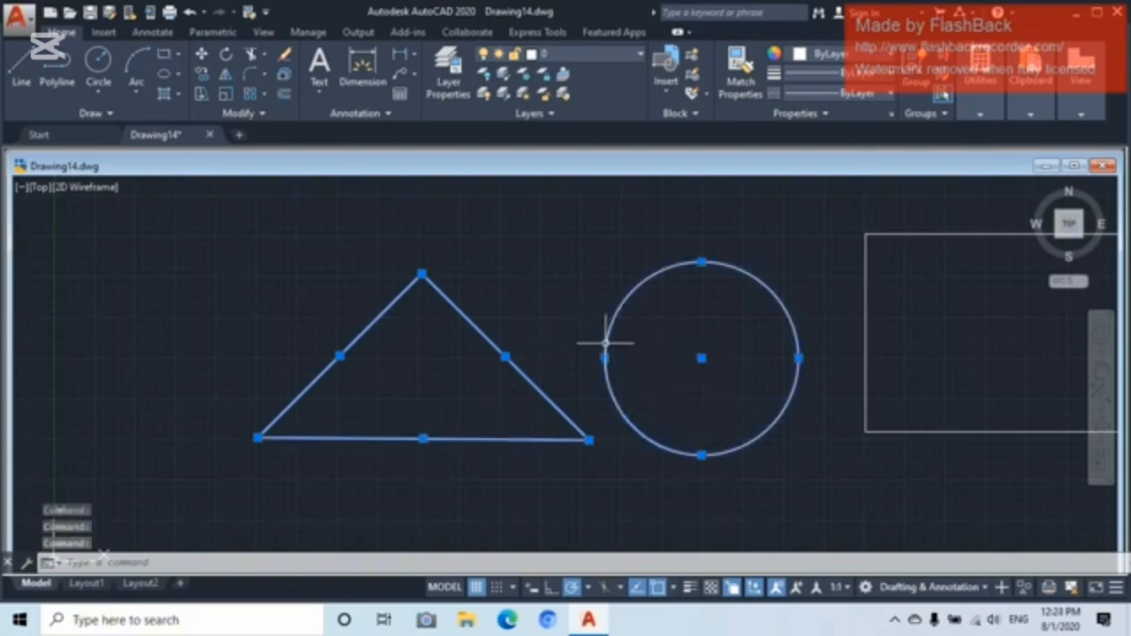
click(866, 364)
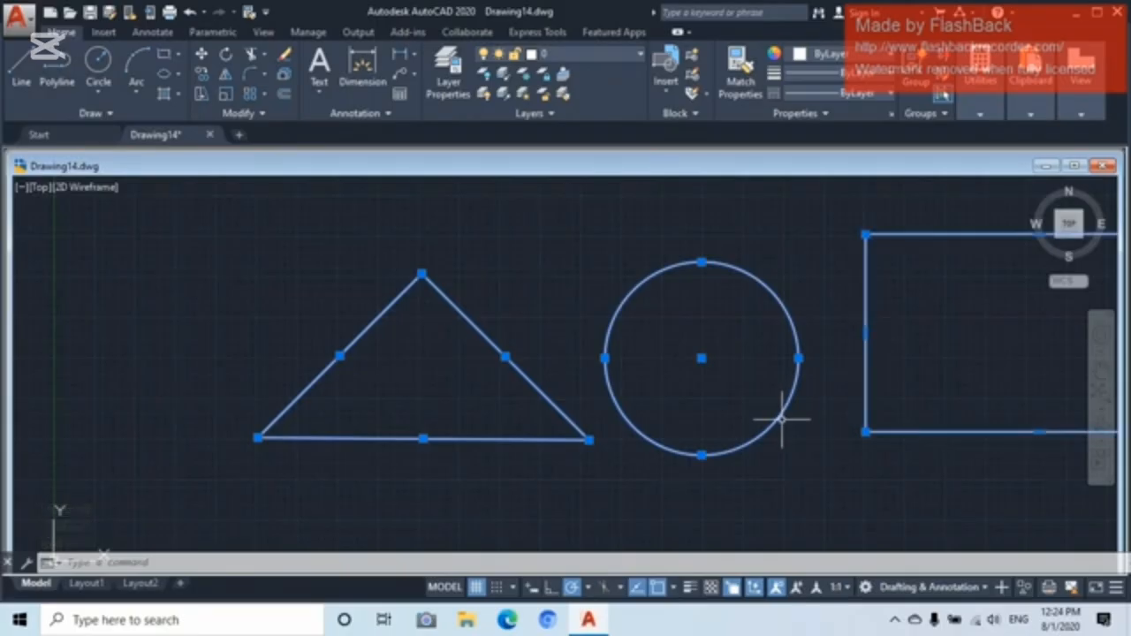
key(Escape)
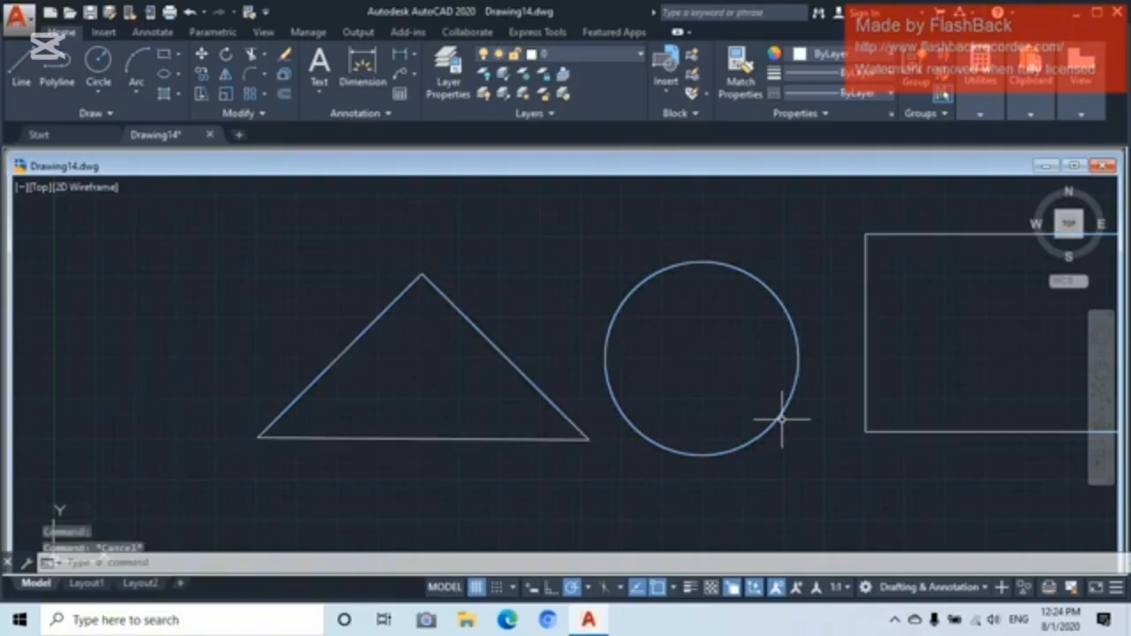
- Select the whole triangle and the circle with two left-to-right selection windows, one around each shape
scroll(690, 384, down, 2)
middle_drag(699, 356, 560, 361)
scroll(639, 359, up, 2)
scroll(603, 358, down, 2)
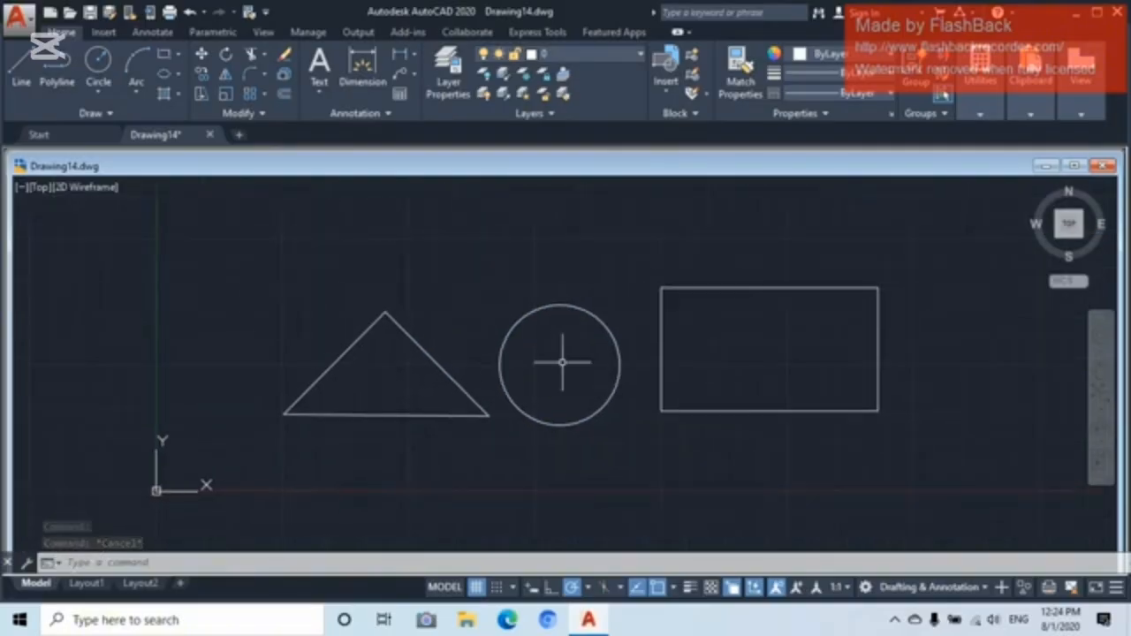
scroll(561, 361, up, 2)
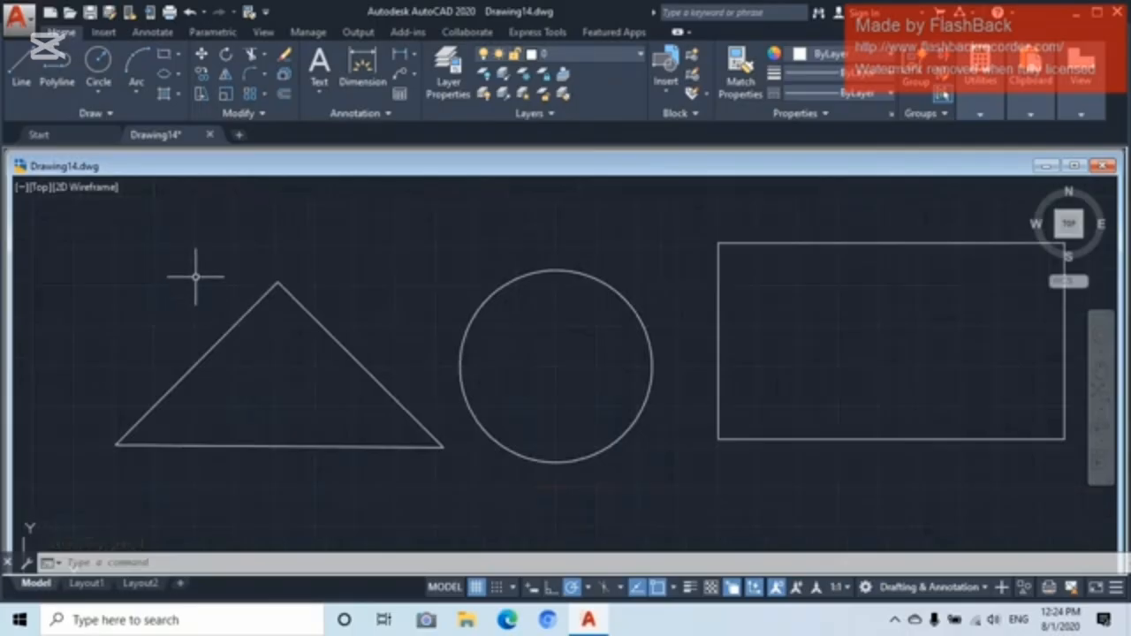
click(113, 262)
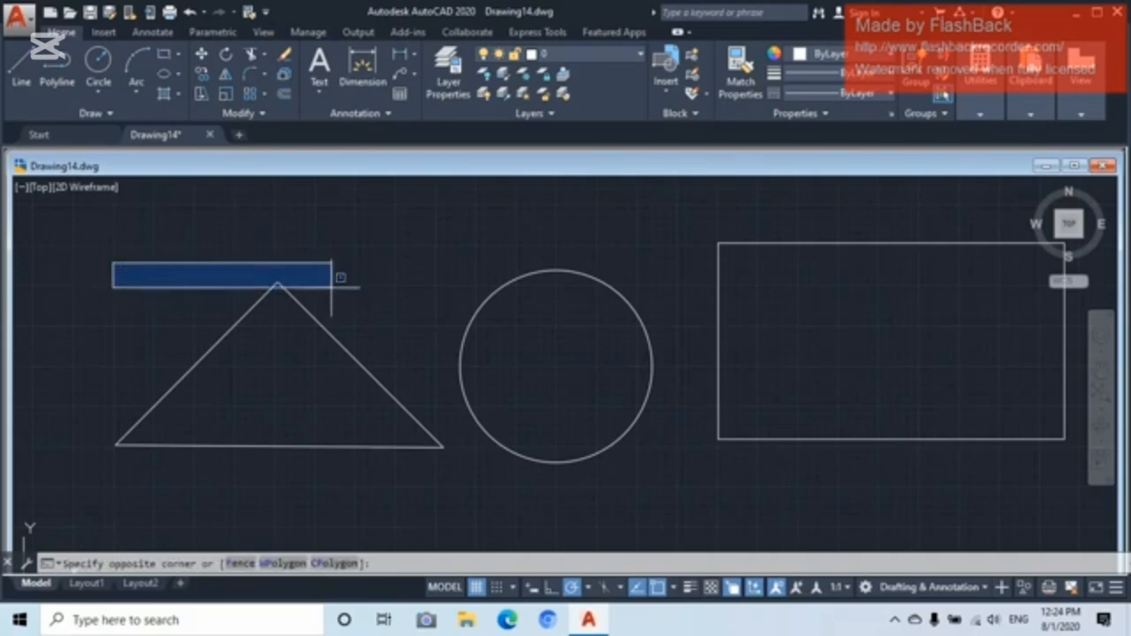
click(446, 469)
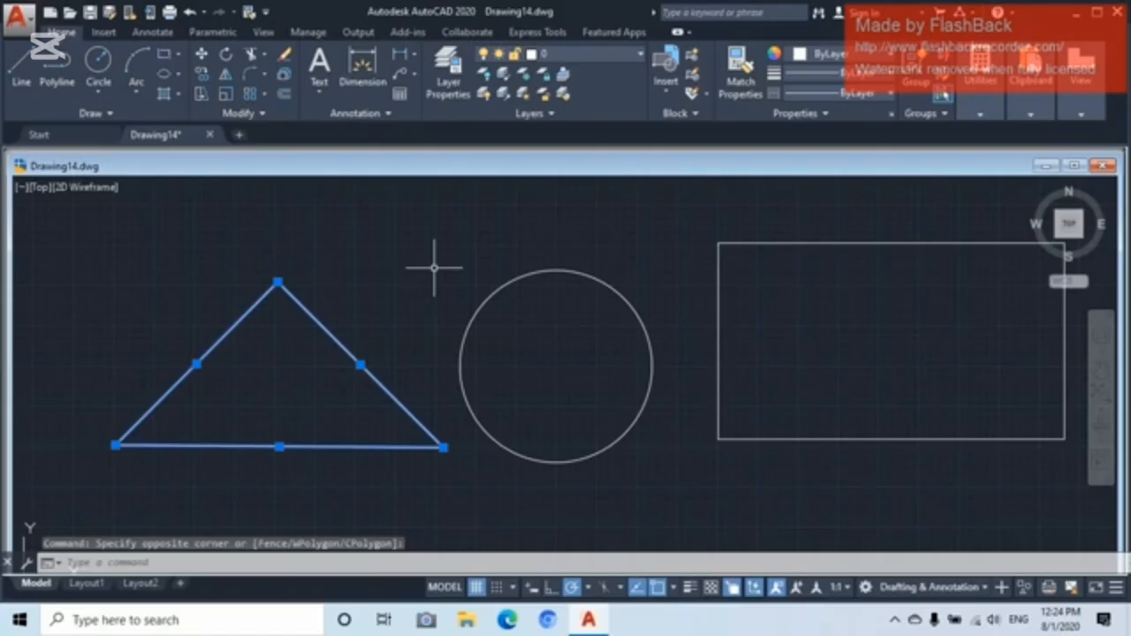
click(437, 260)
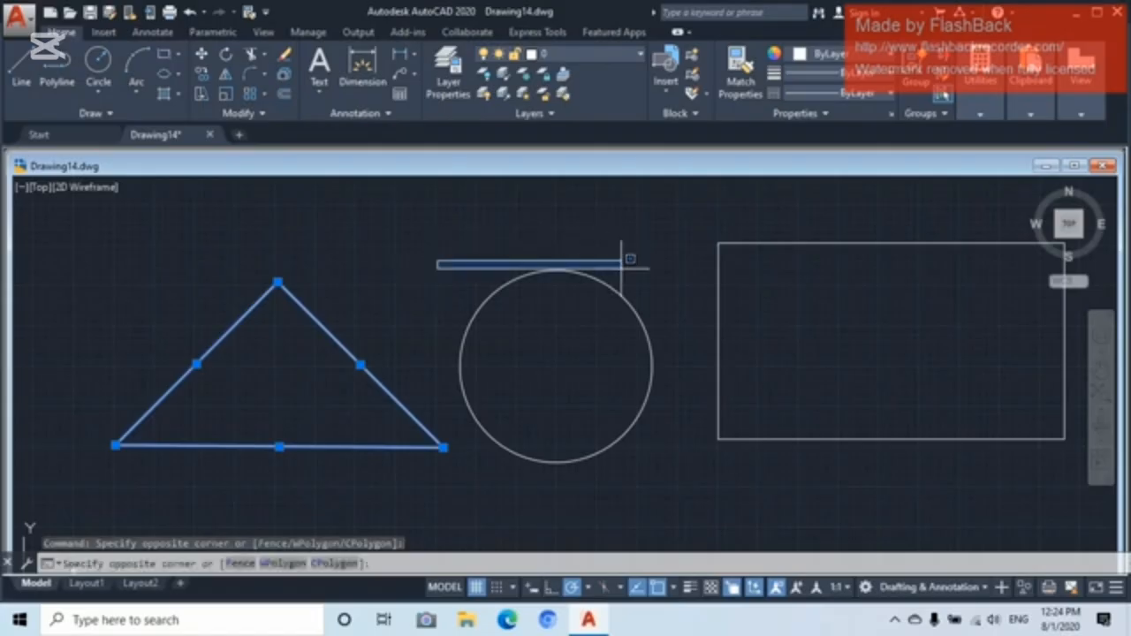
click(678, 473)
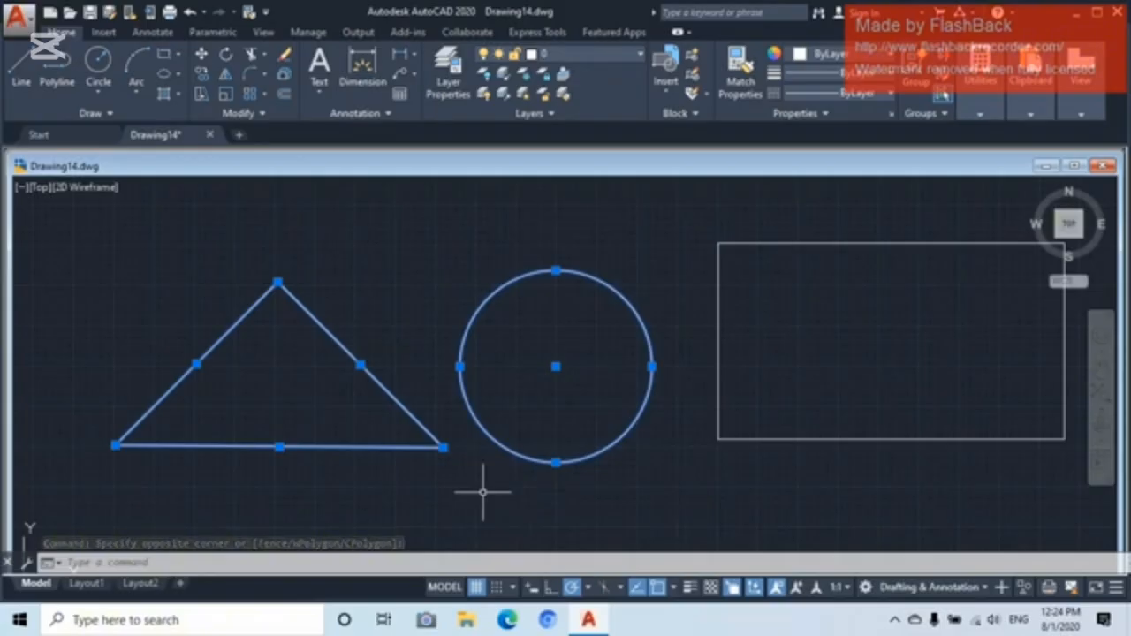
- Clear the selection, select the triangle and the circle with a window lasso around each shape, and clear the selection again
key(Escape)
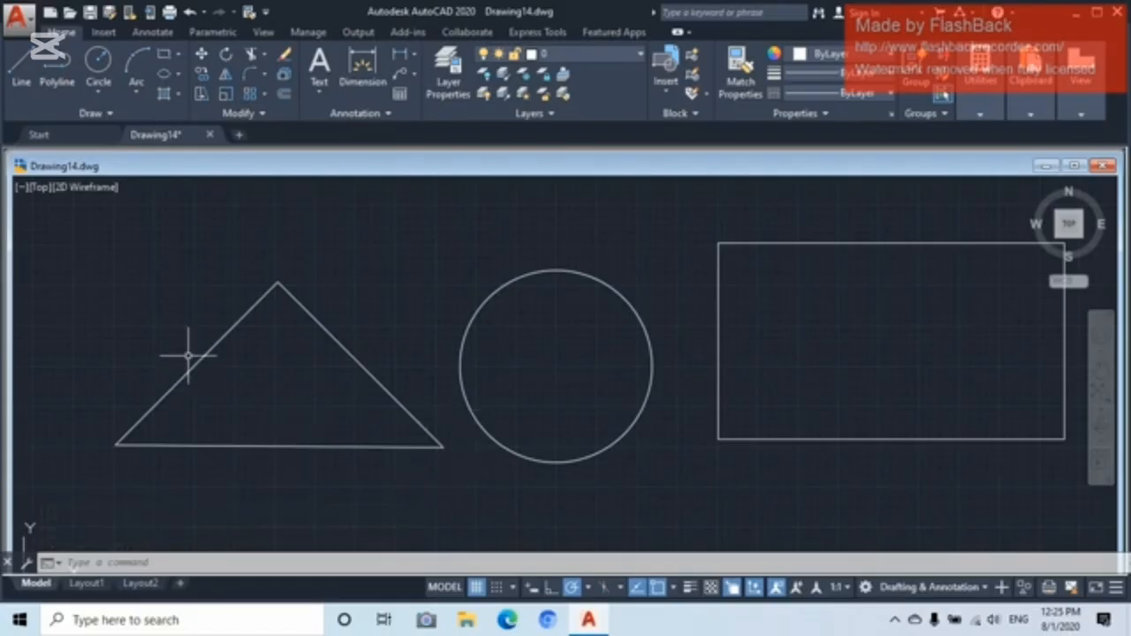
click(204, 262)
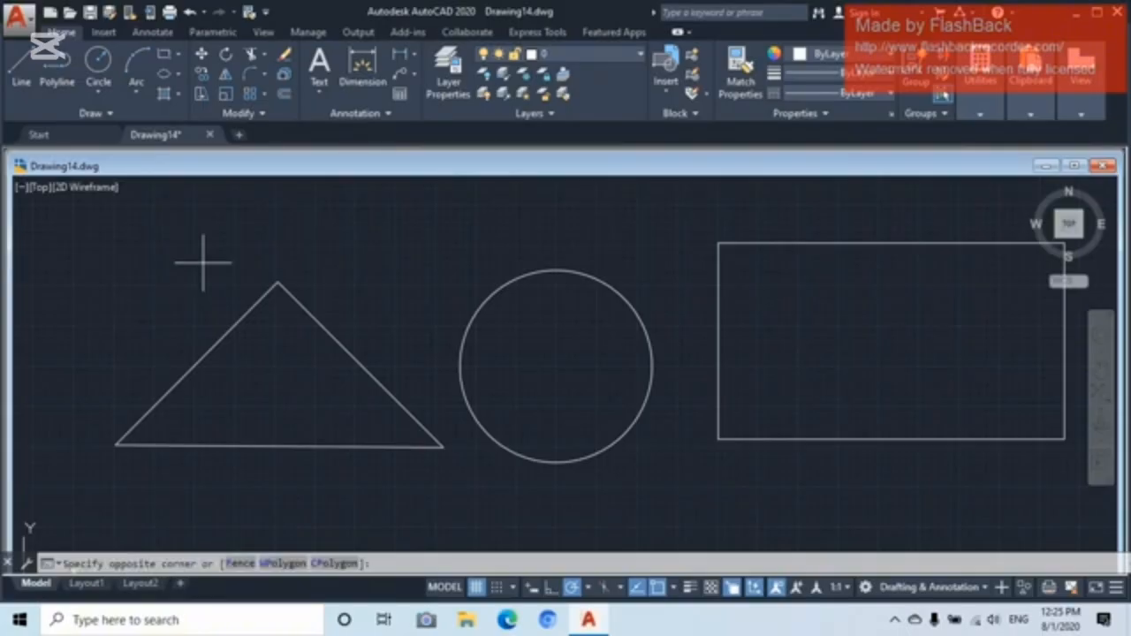
mouse_move(203, 262)
mouse_down()
mouse_move(213, 255)
mouse_move(315, 286)
mouse_move(374, 326)
mouse_move(399, 368)
mouse_move(447, 406)
mouse_move(455, 464)
mouse_move(442, 482)
mouse_move(386, 491)
mouse_move(107, 467)
mouse_move(94, 446)
mouse_move(120, 386)
mouse_up()
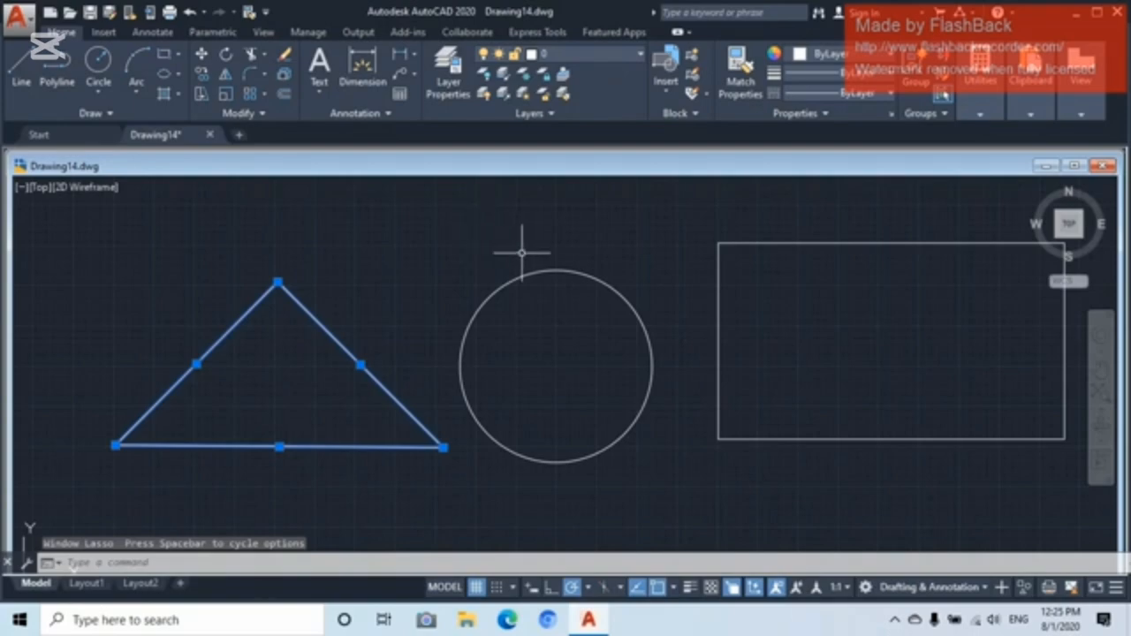
mouse_move(523, 253)
mouse_down()
mouse_move(592, 257)
mouse_move(662, 309)
mouse_move(693, 434)
mouse_move(627, 480)
mouse_move(531, 481)
mouse_move(462, 444)
mouse_move(439, 308)
mouse_move(438, 322)
mouse_up()
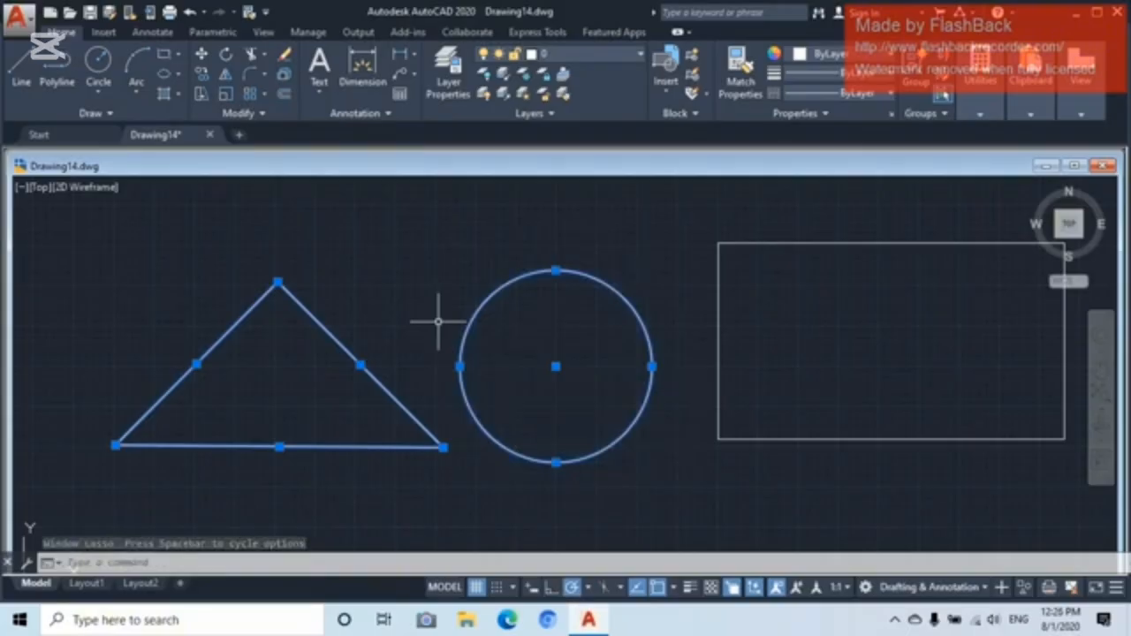
key(Escape)
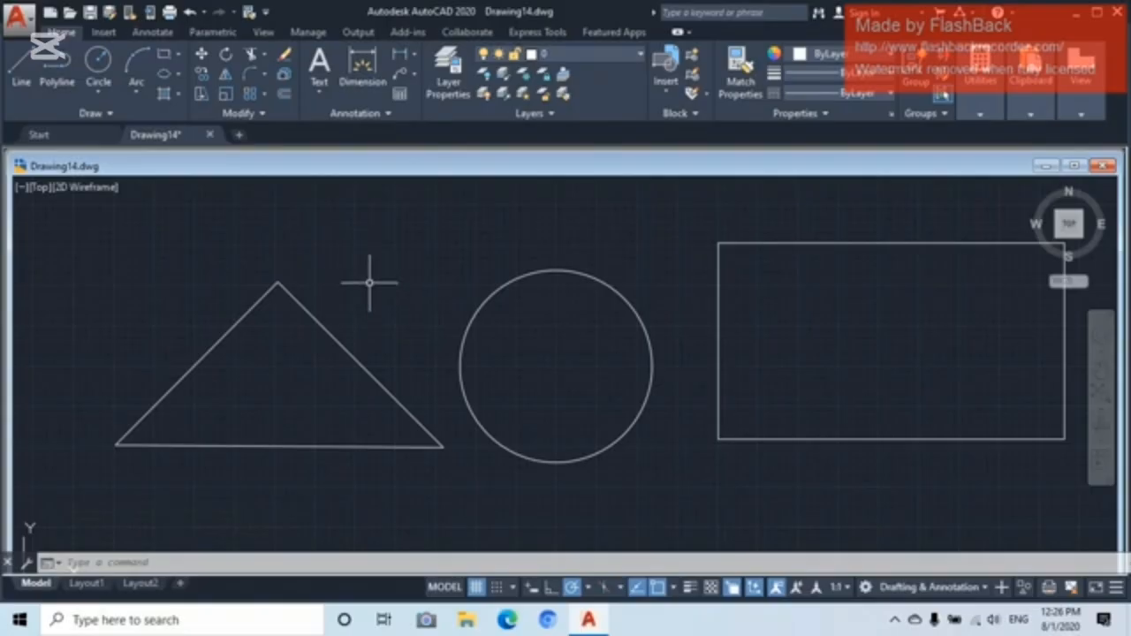
- Select the triangle's sloping sides, its base line and the circle with three right-to-left crossing windows, and clear the selection
click(370, 283)
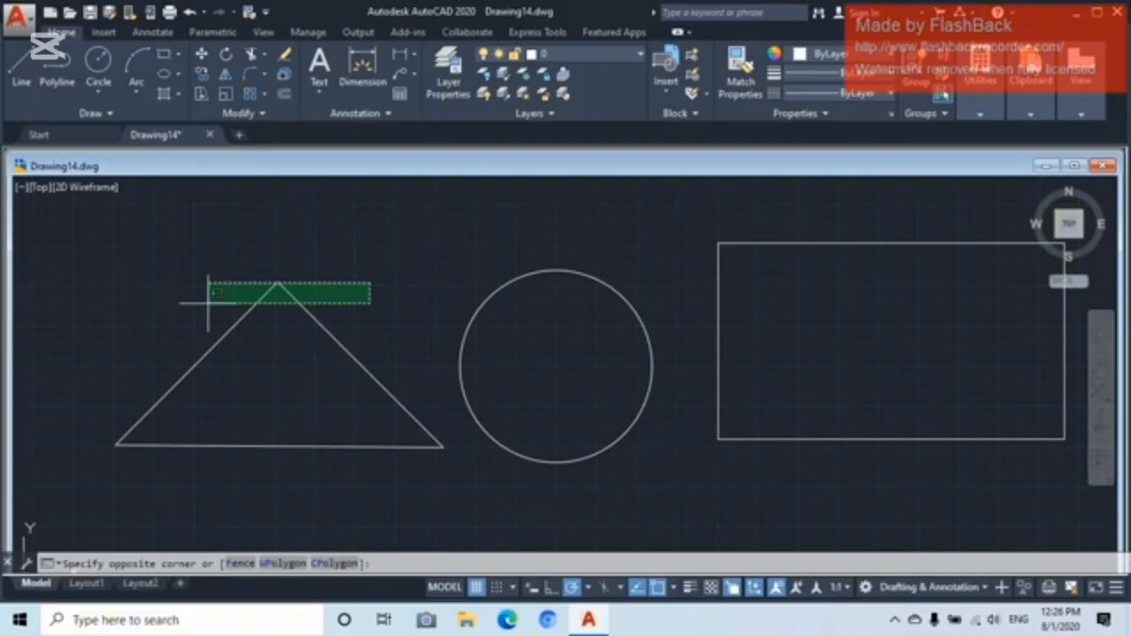
click(209, 303)
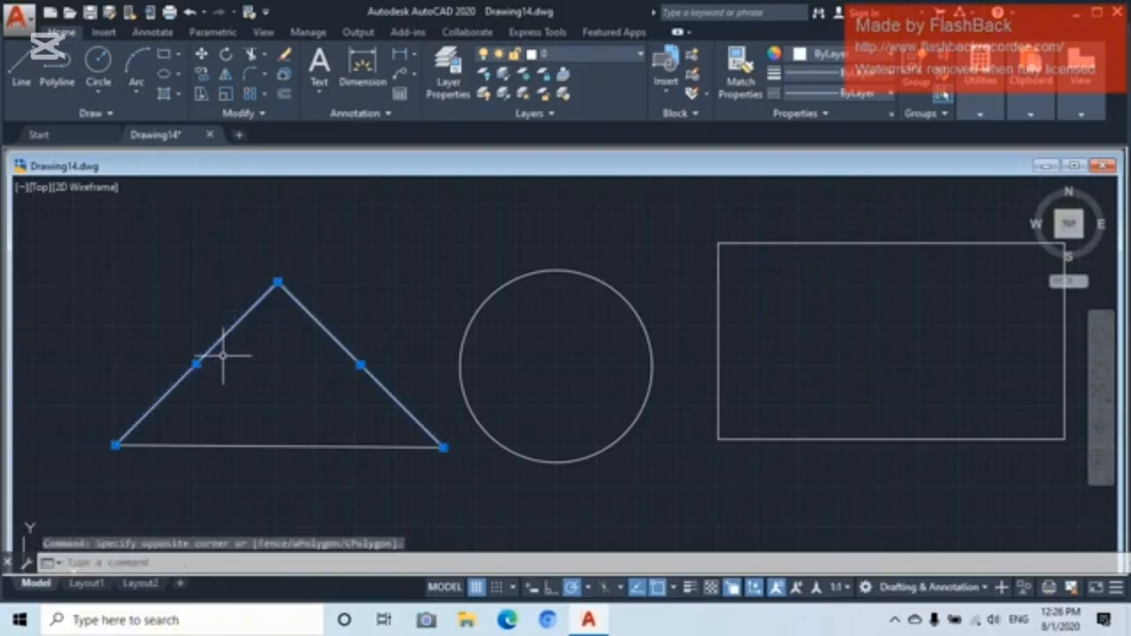
click(325, 430)
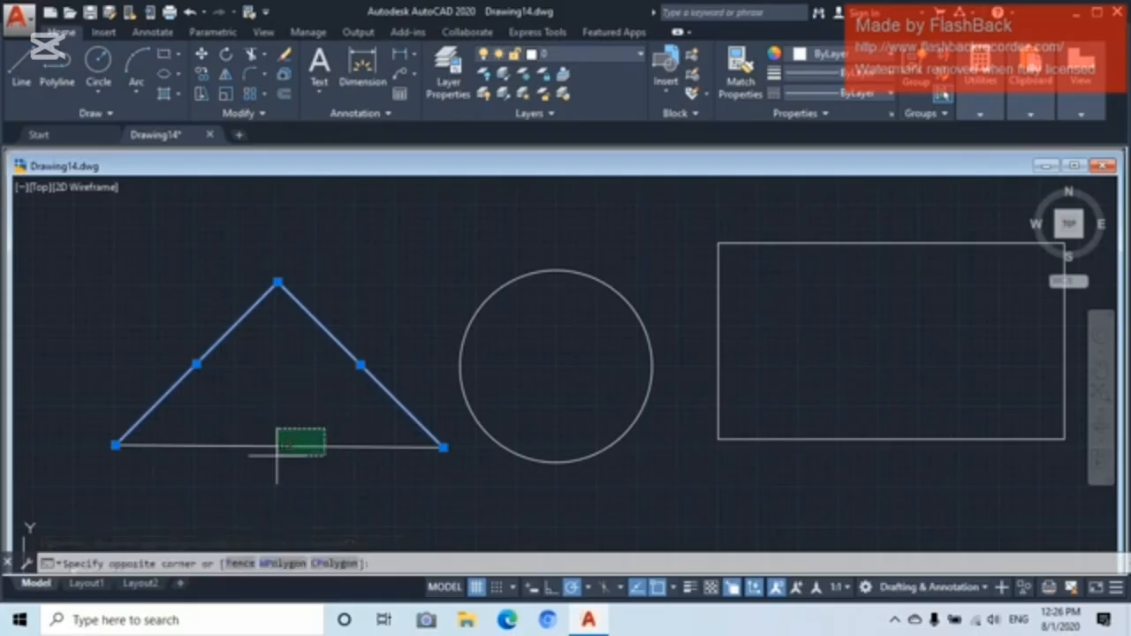
click(277, 456)
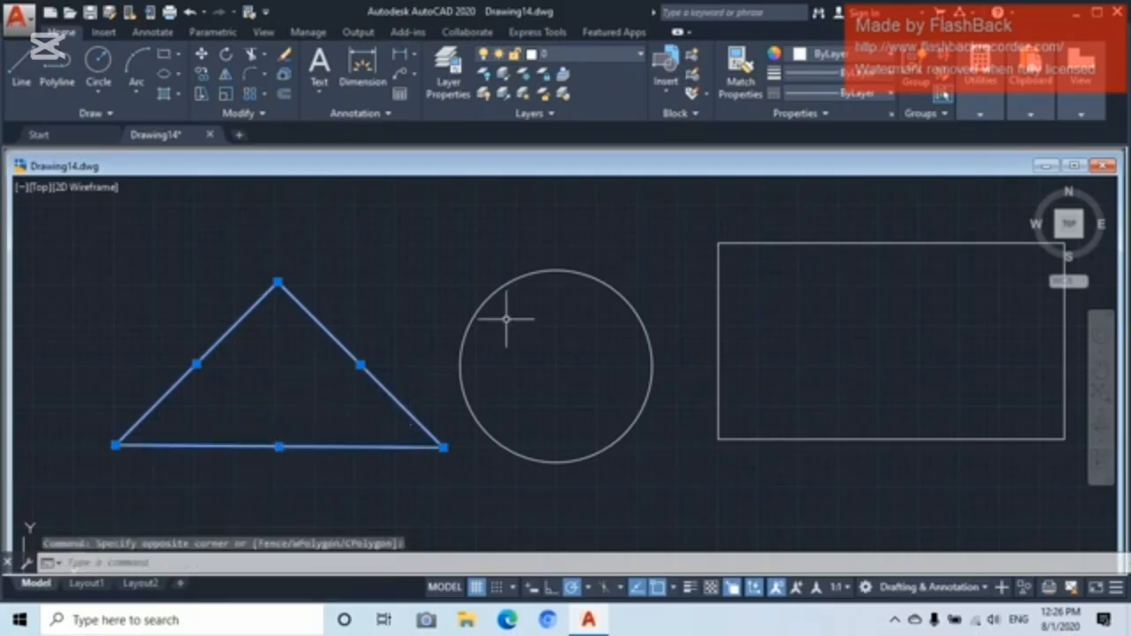
click(631, 254)
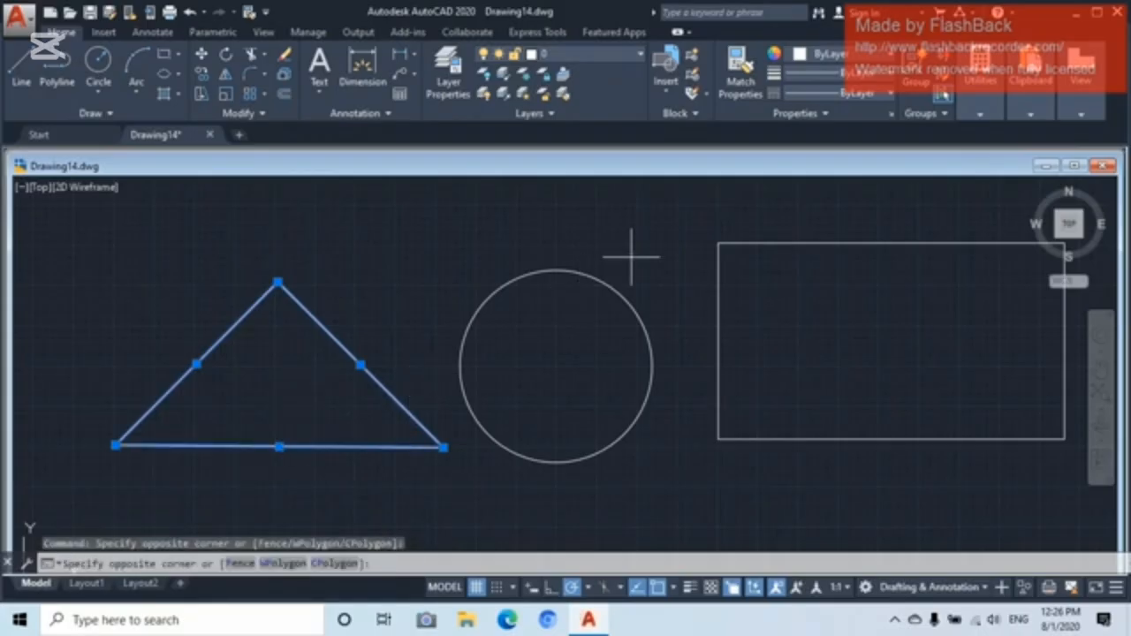
click(532, 274)
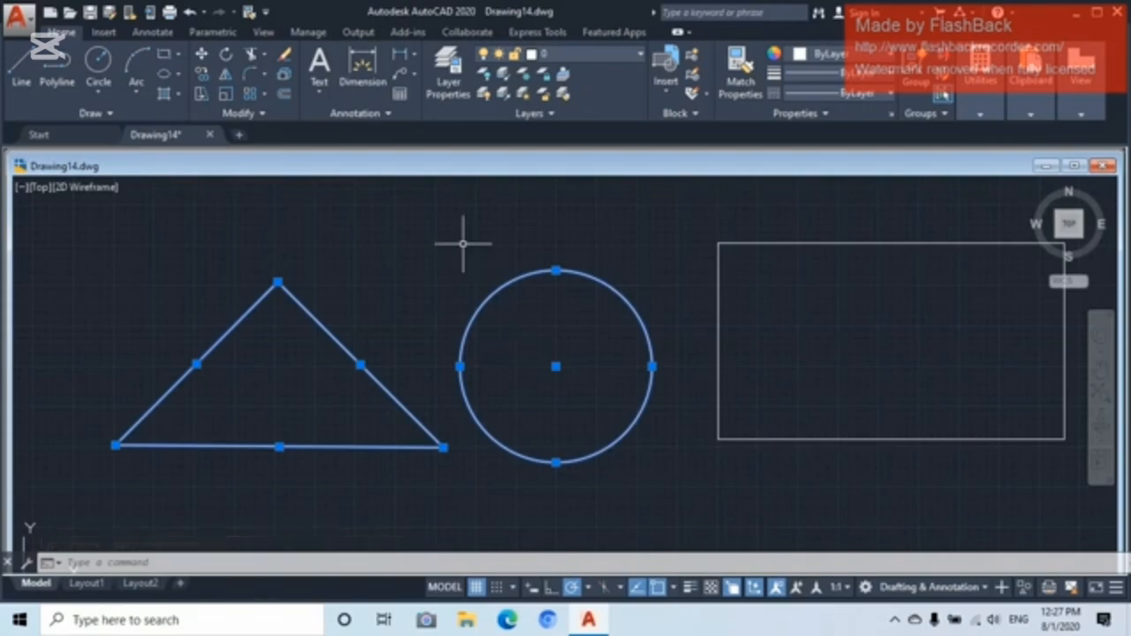
key(Escape)
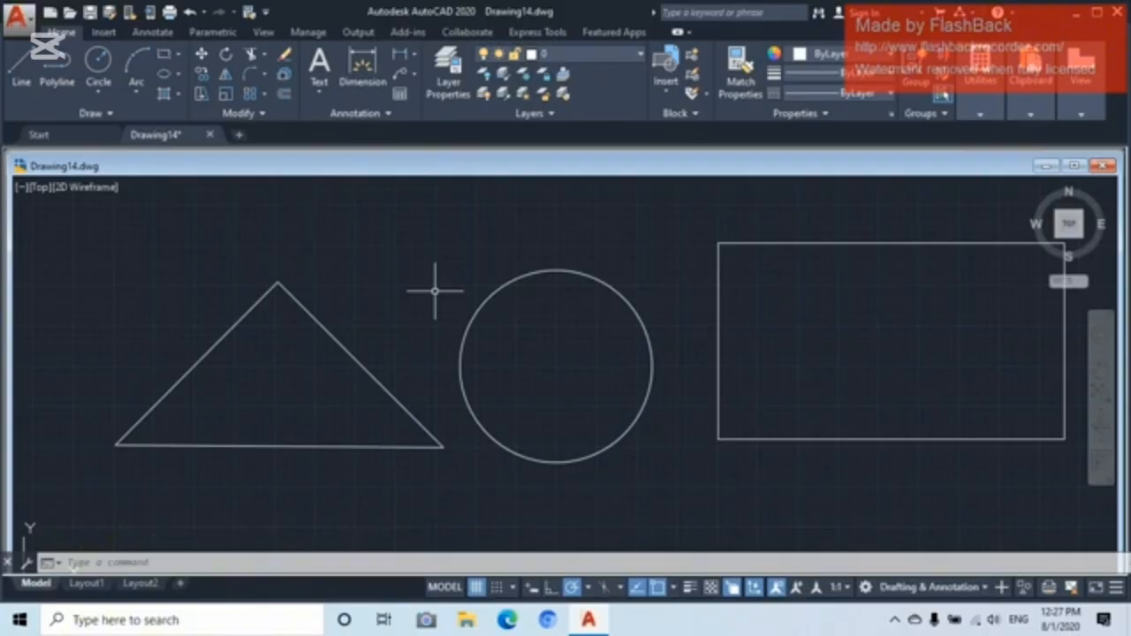
- Select the triangle's sides, the circle and the rectangle in turn with right-to-left freehand lassos, clearing the selection after each
mouse_move(439, 244)
mouse_down()
mouse_move(450, 457)
mouse_move(403, 484)
mouse_move(116, 455)
mouse_move(66, 400)
mouse_move(147, 283)
mouse_move(189, 270)
mouse_up()
key(space)
key(Escape)
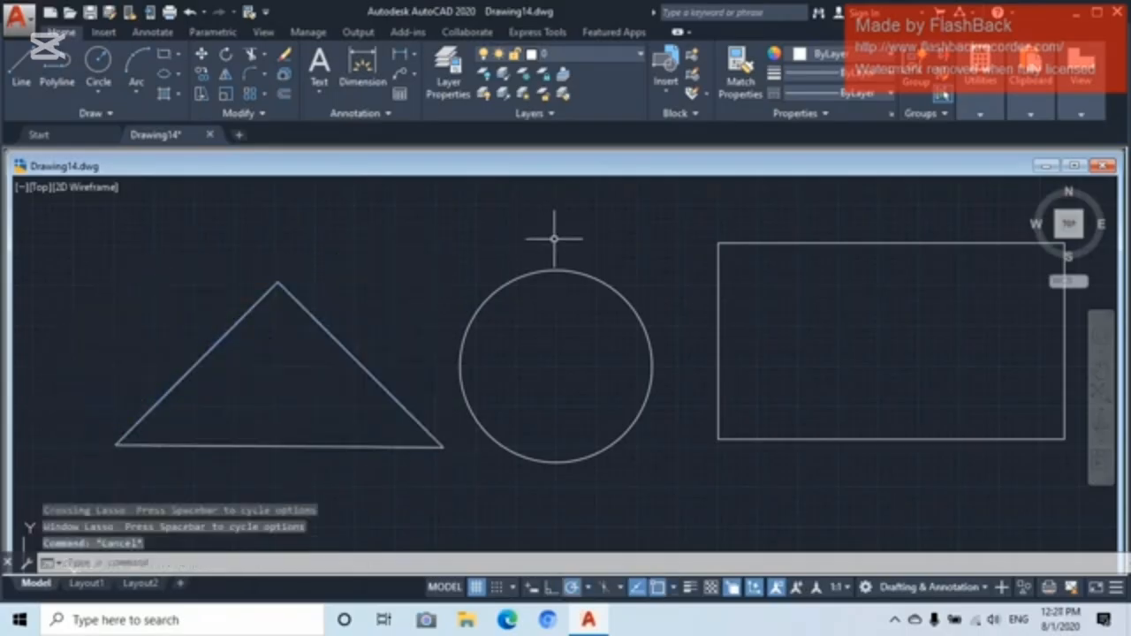
mouse_move(670, 281)
mouse_down()
mouse_move(666, 361)
mouse_move(624, 462)
mouse_move(552, 460)
mouse_up()
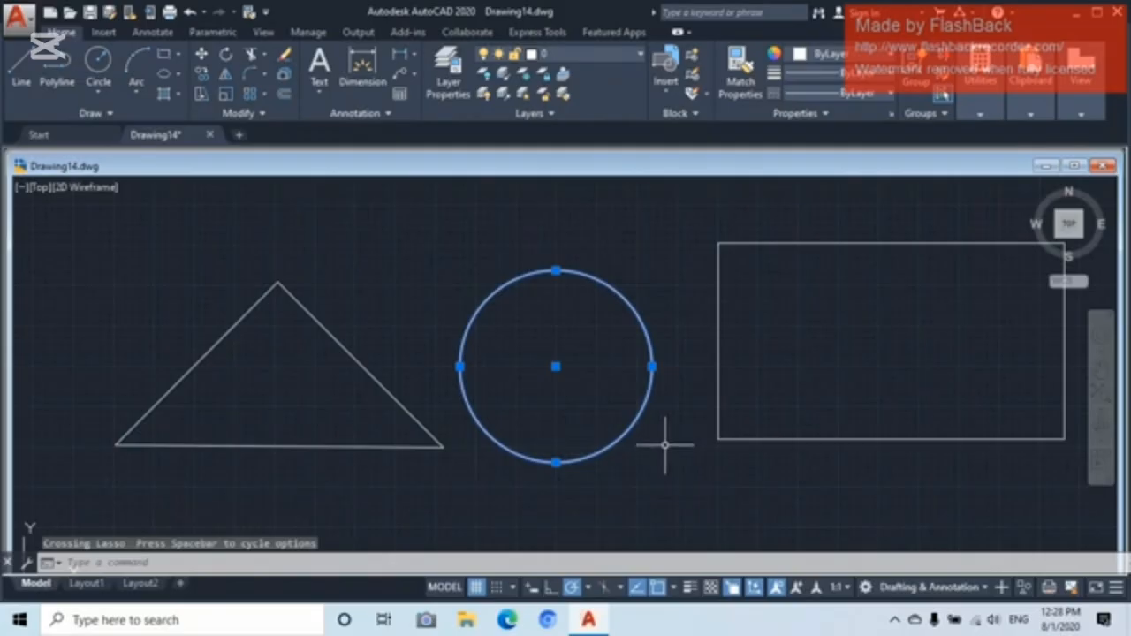
key(Escape)
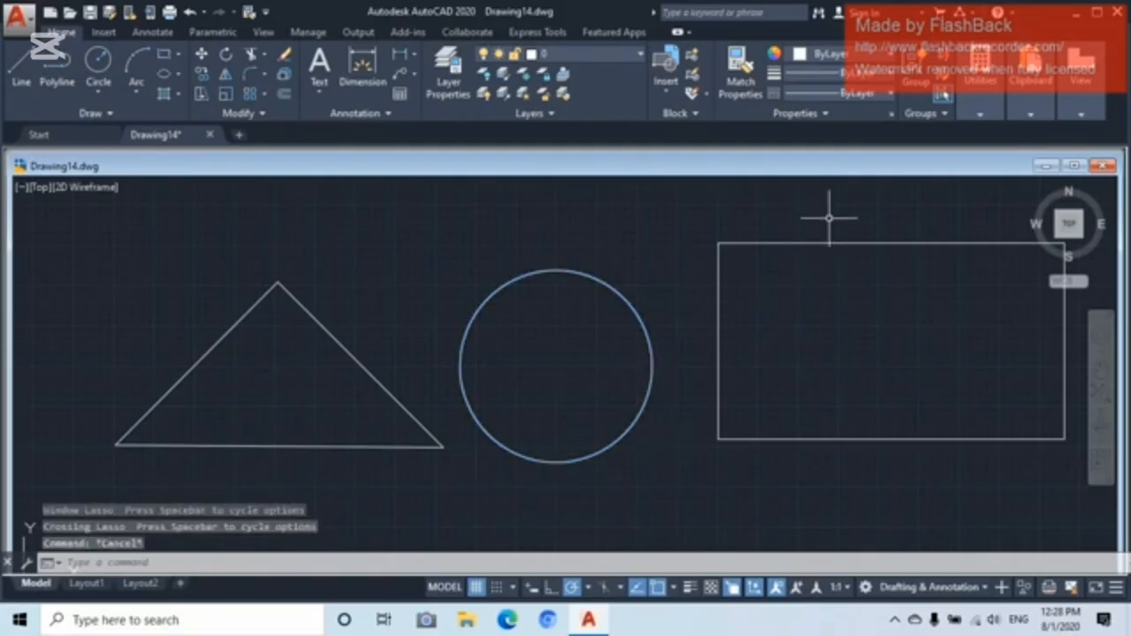
mouse_move(830, 218)
mouse_down()
mouse_move(802, 298)
mouse_move(688, 296)
mouse_up()
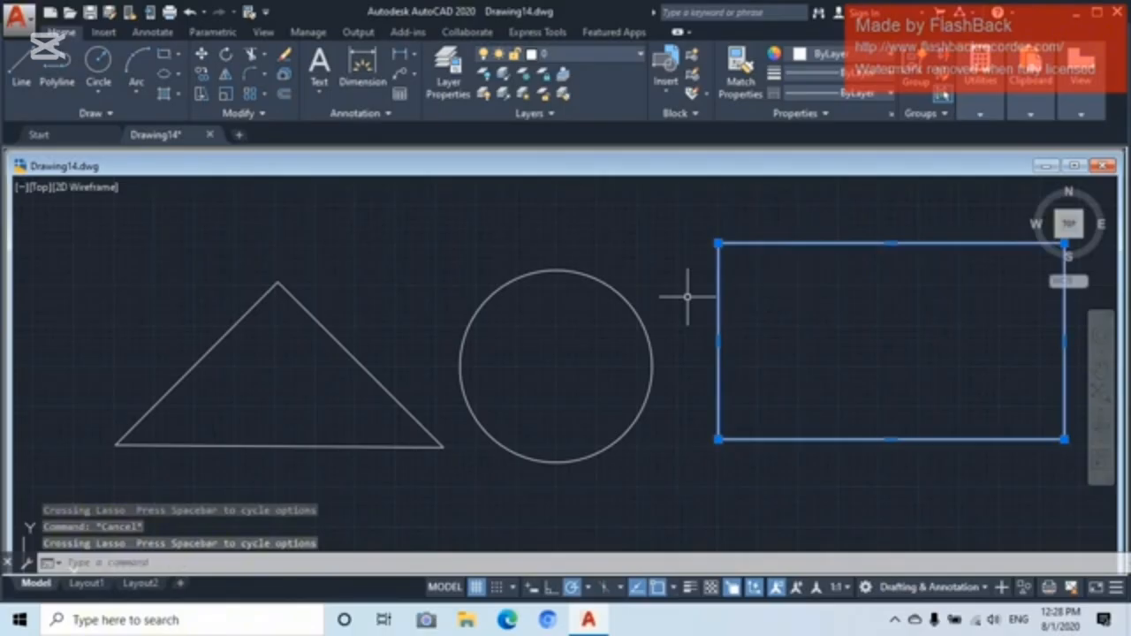
key(Escape)
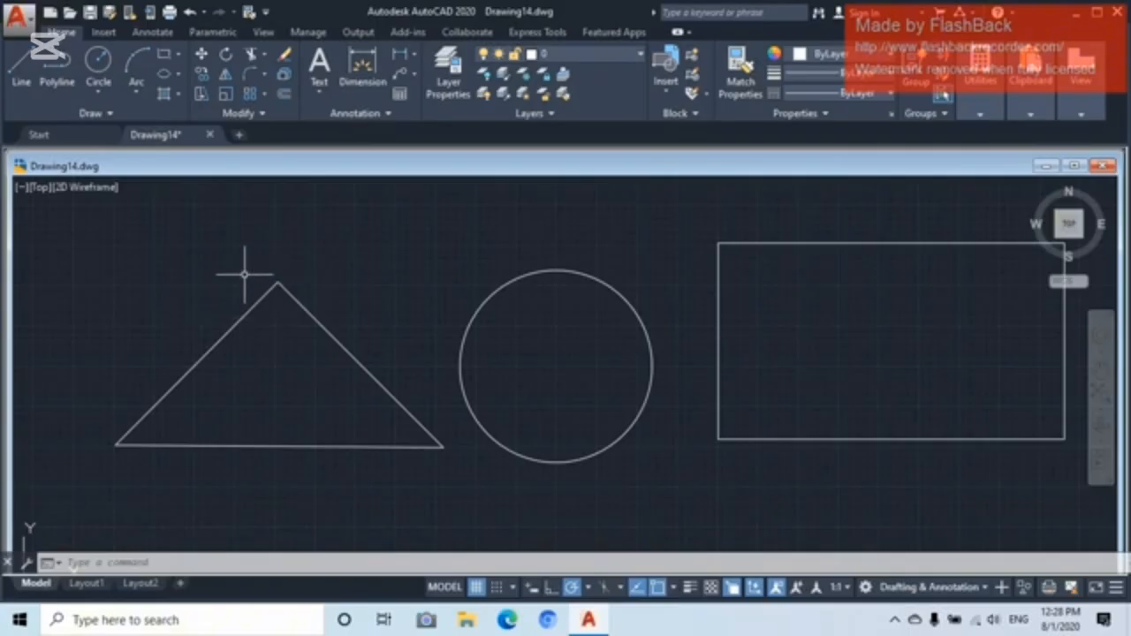
- Select the rectangle and the circle together with one right-to-left crossing window and delete them
click(814, 205)
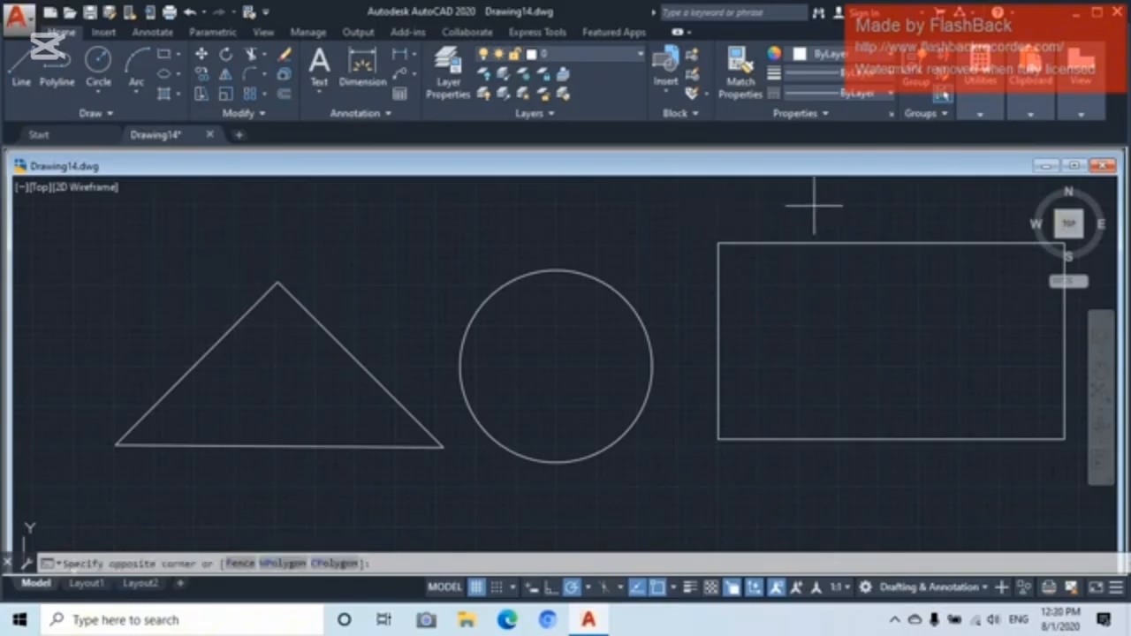
click(594, 327)
click(594, 327)
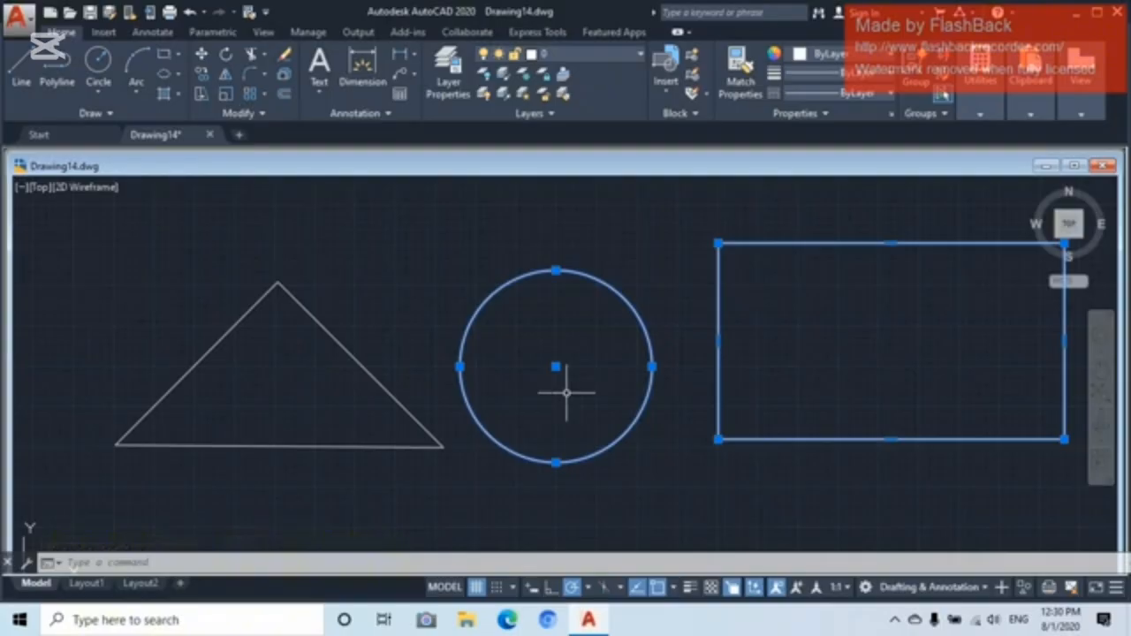
key(Delete)
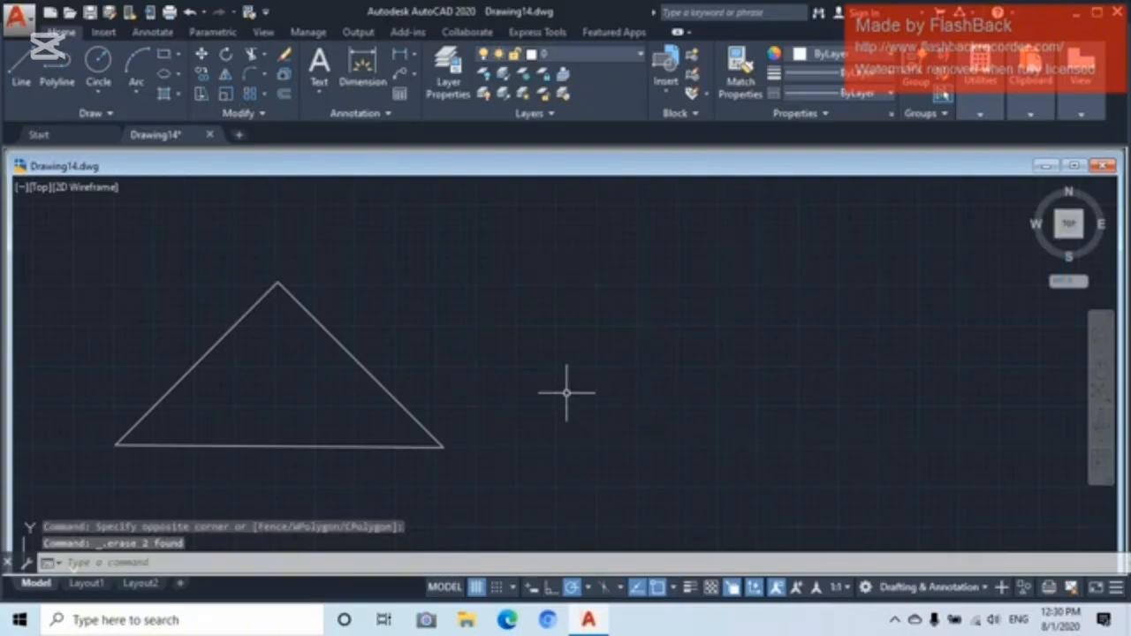
- Select the whole triangle with a right-to-left crossing window and erase it with the Erase command
click(445, 294)
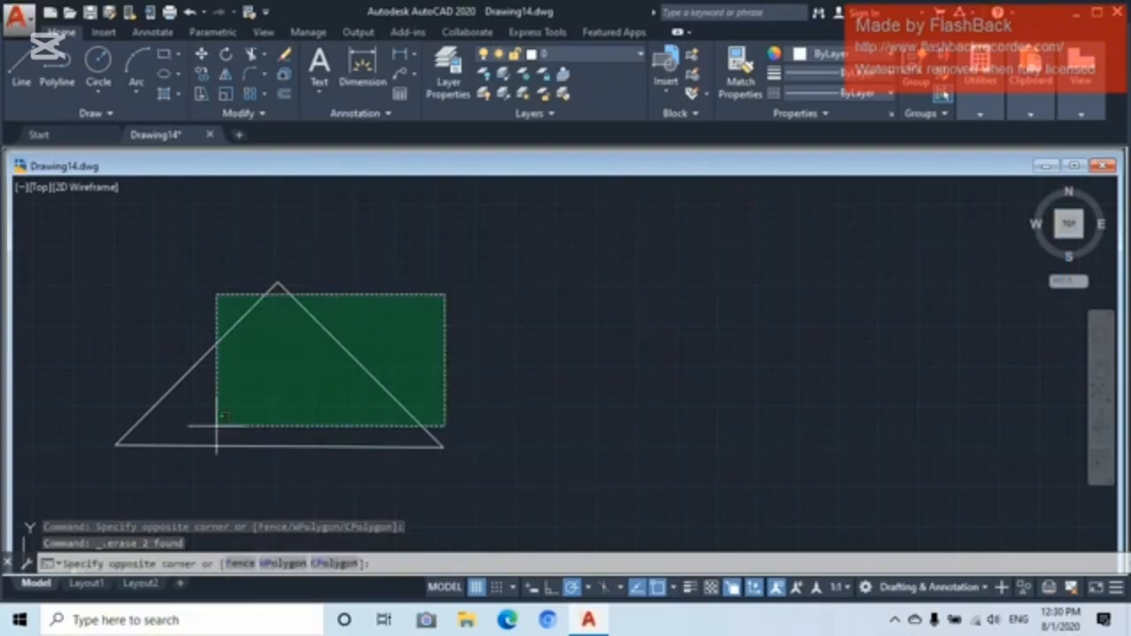
click(187, 454)
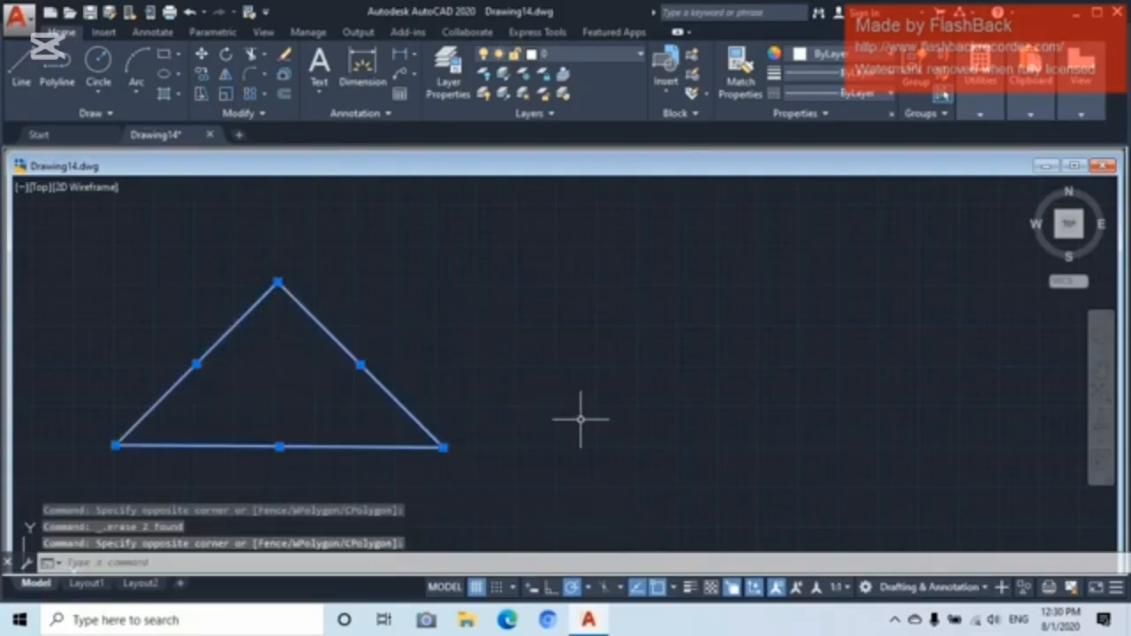
right_click(661, 431)
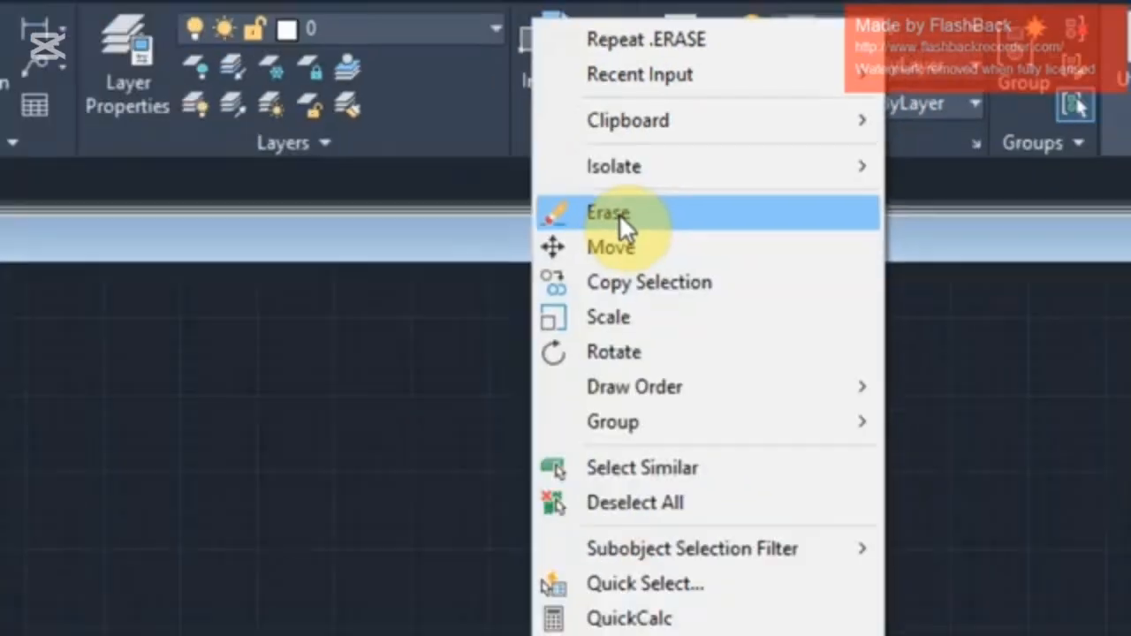
click(469, 329)
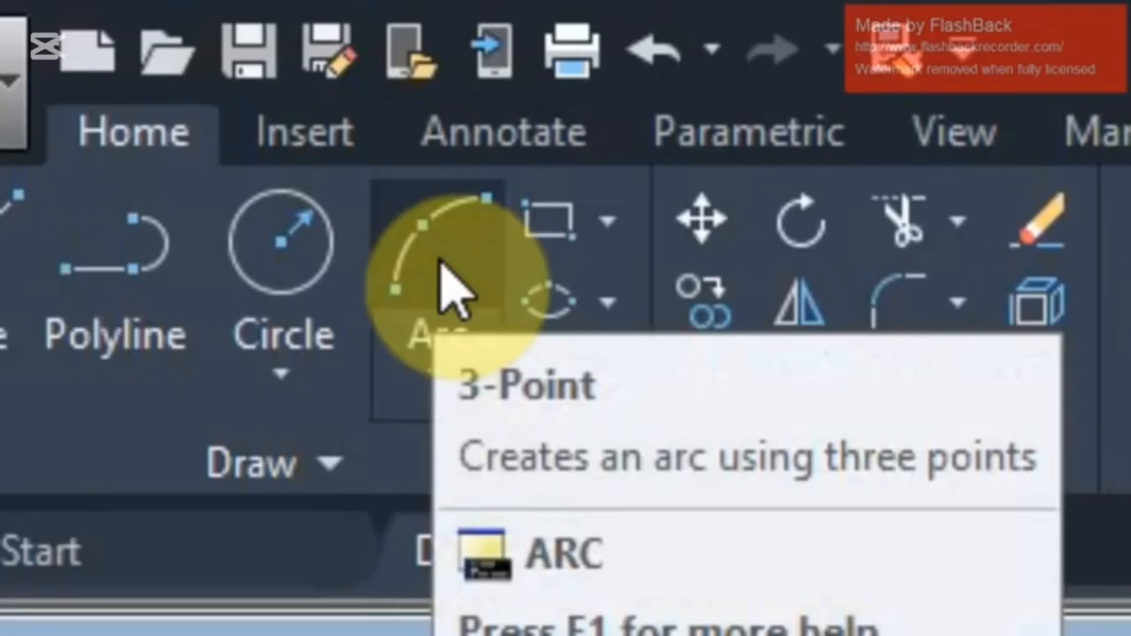
- Draw a three-point arc shaped like an upward-bulging semicircle in the left half of the empty drawing
click(137, 67)
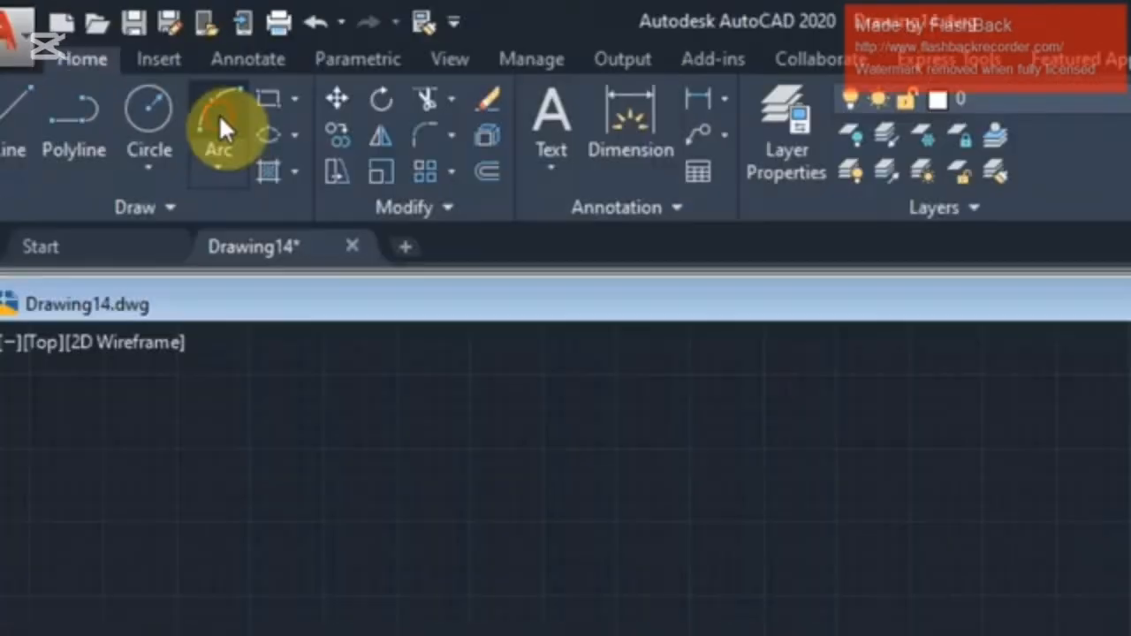
click(277, 368)
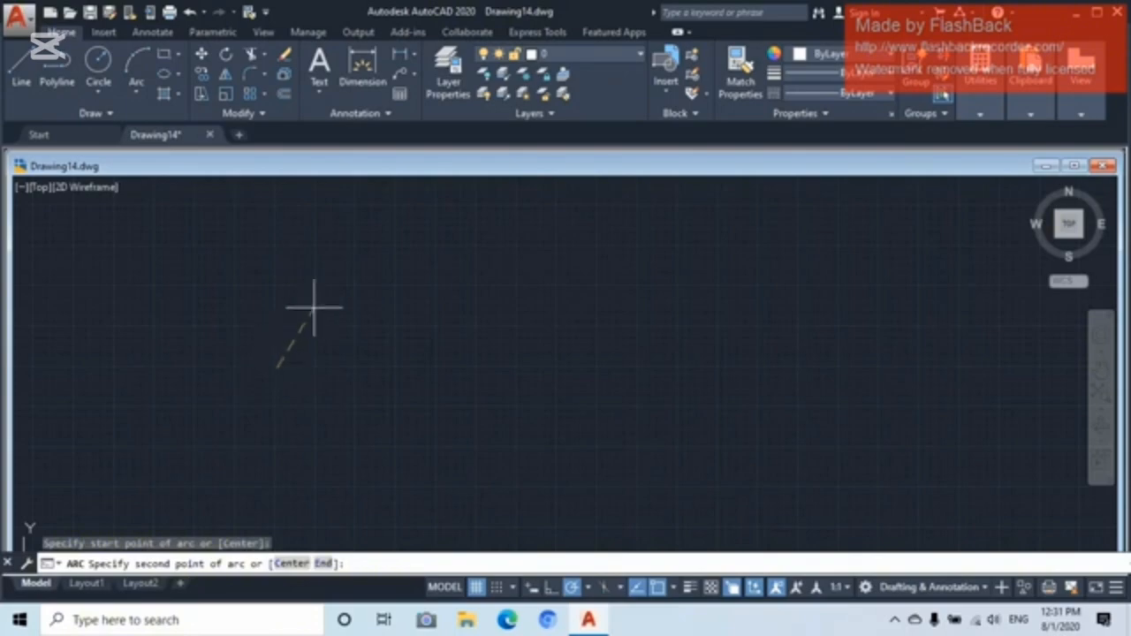
click(353, 285)
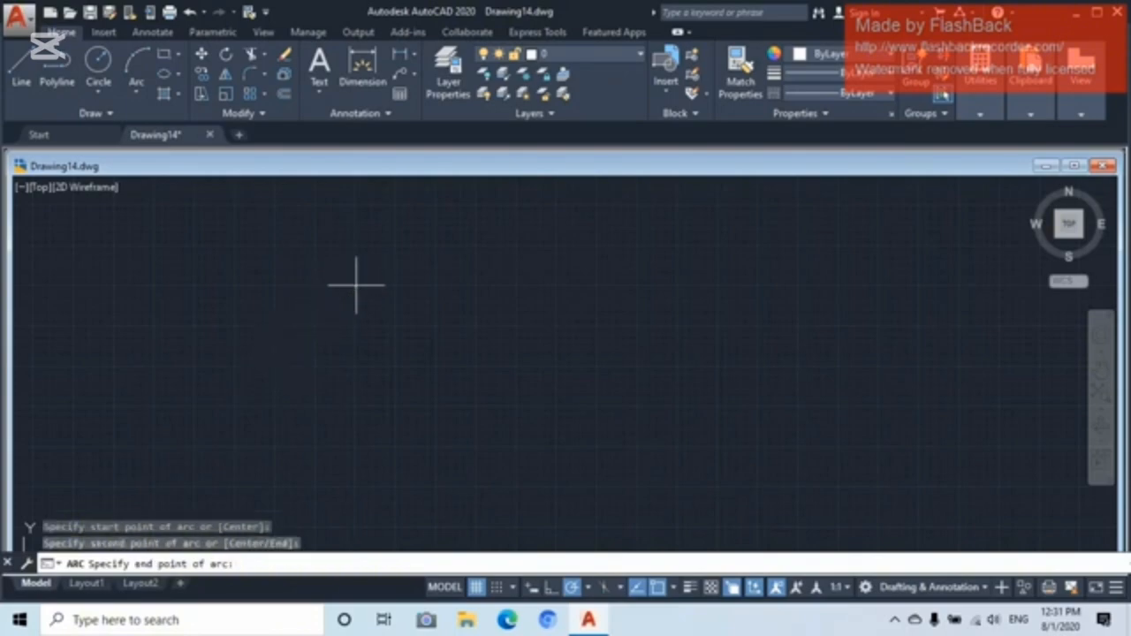
click(446, 364)
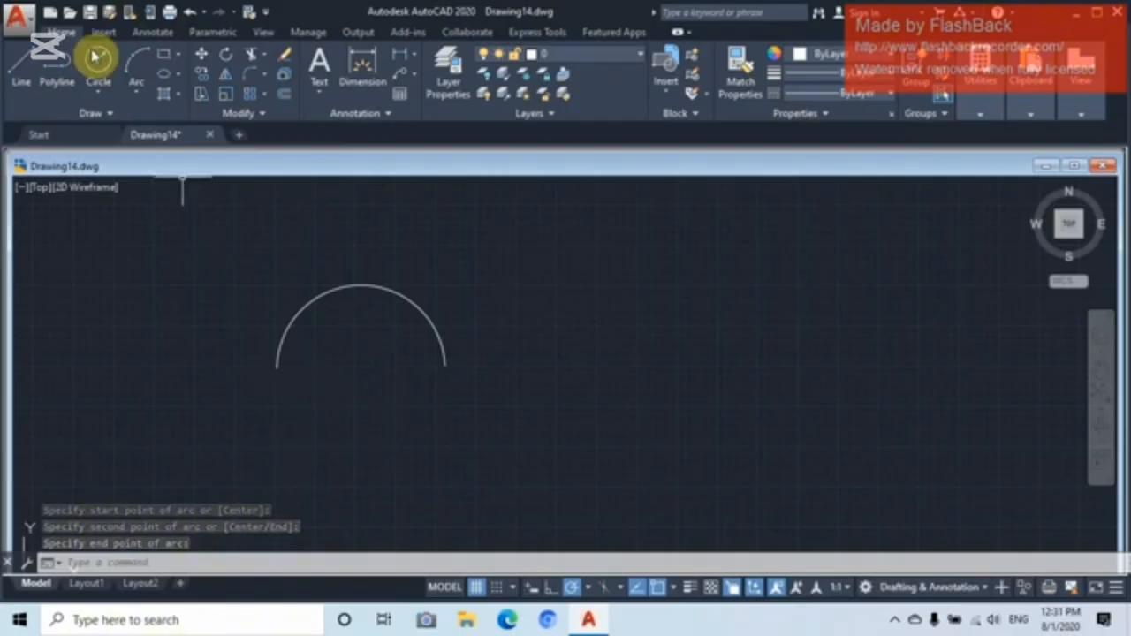
- Draw a second, wider and flatter three-point arc to the right of the first, with its right end higher than its left
click(137, 69)
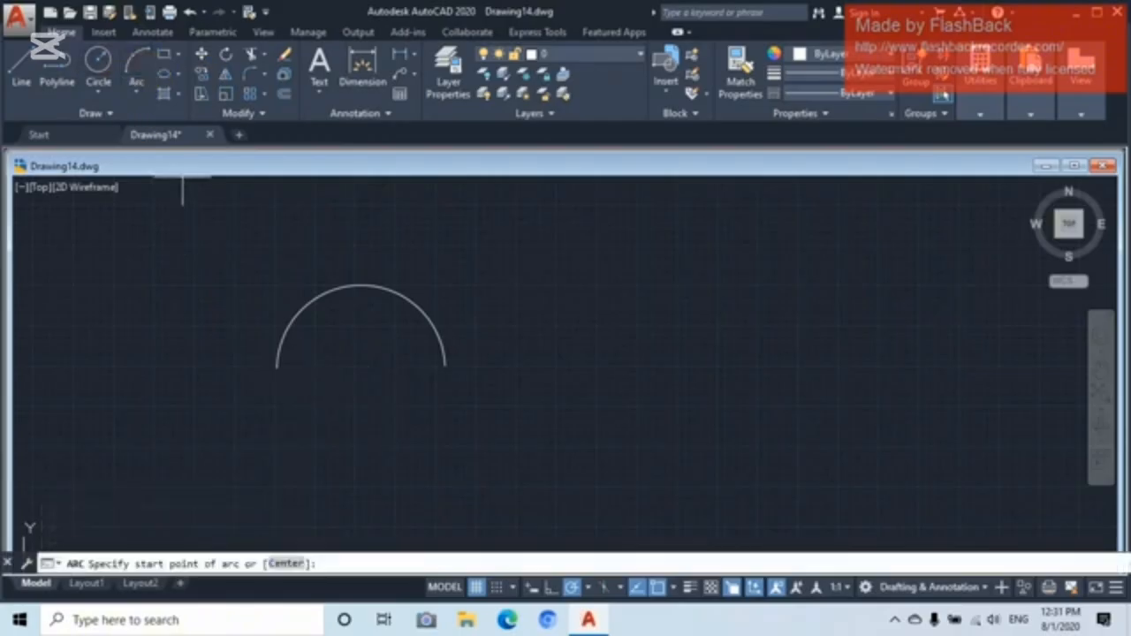
click(498, 397)
click(591, 297)
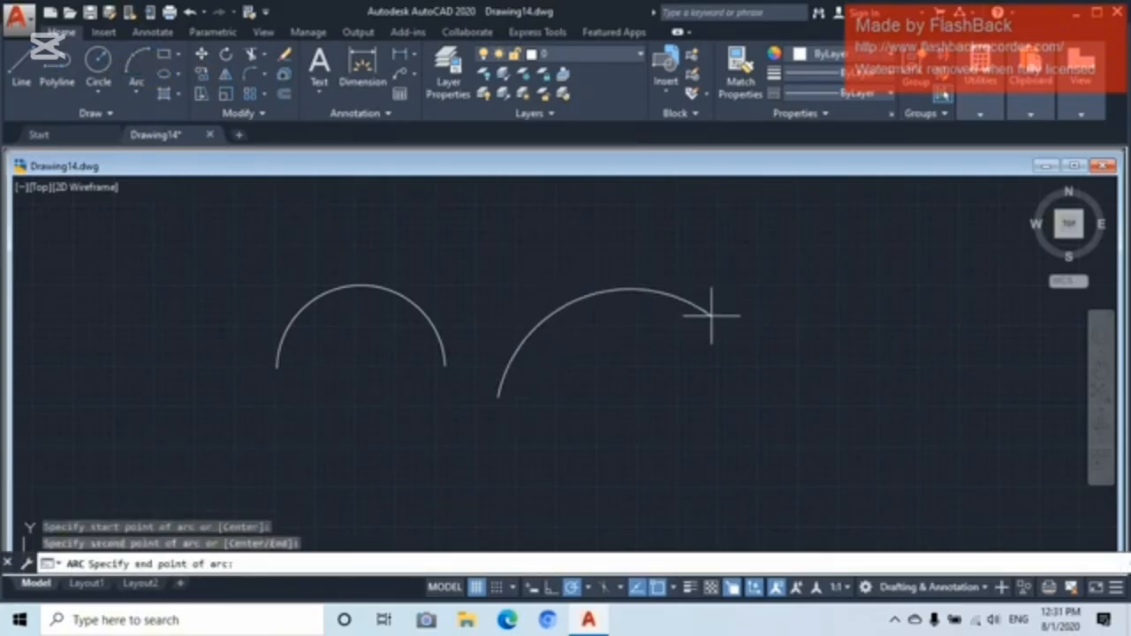
click(824, 324)
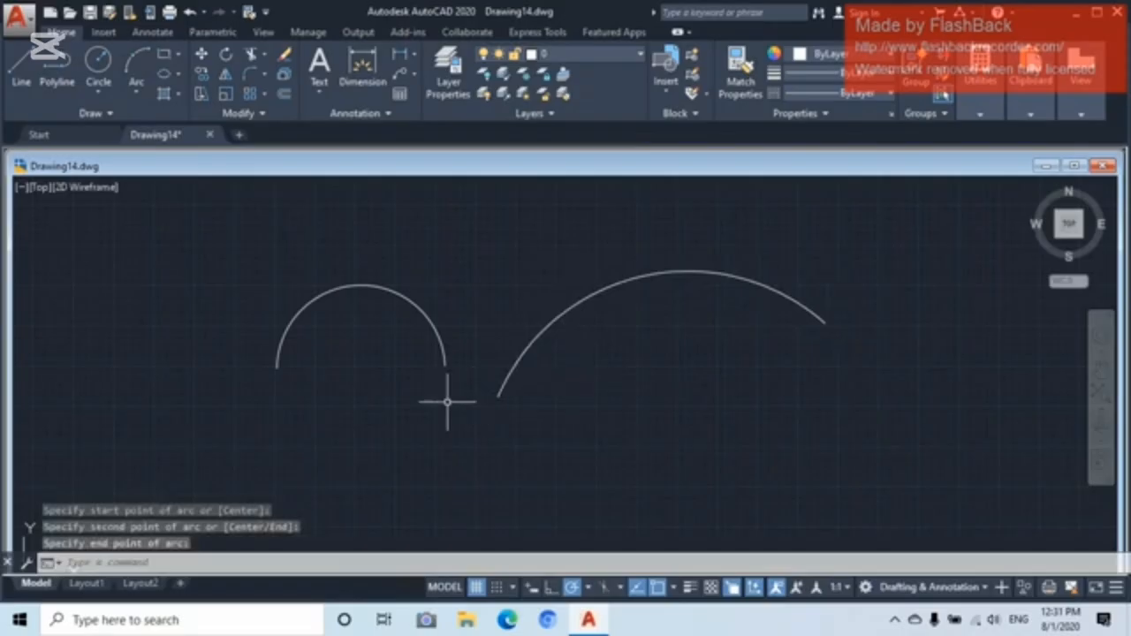
- Draw a start-center-end arc below the wide arc, bulging downward and curving up to finish level with its center
click(136, 95)
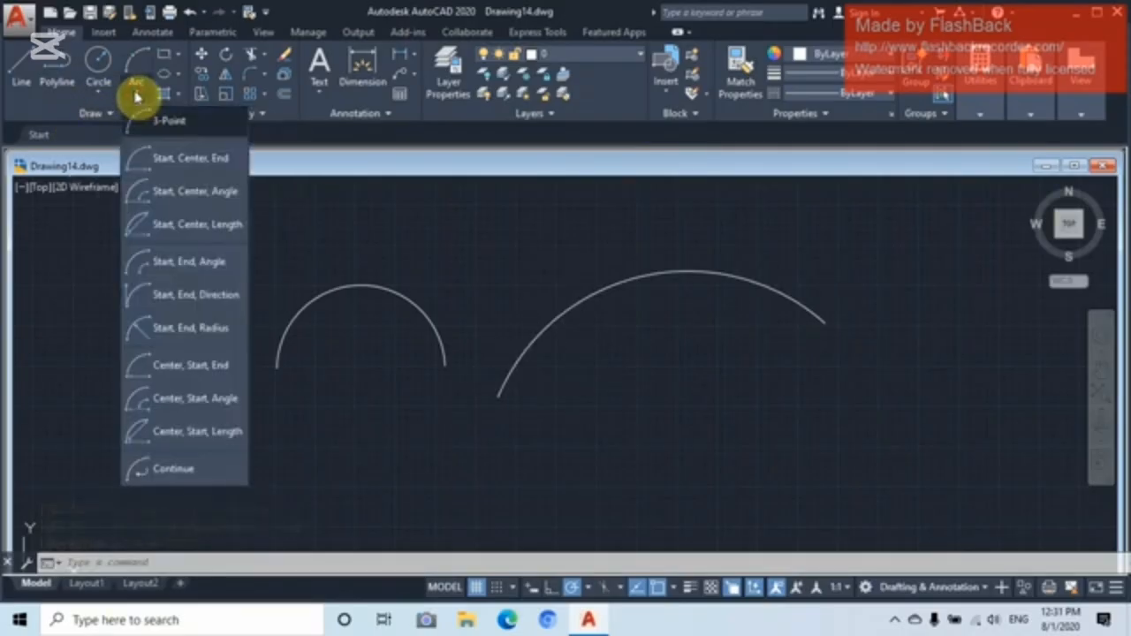
click(144, 160)
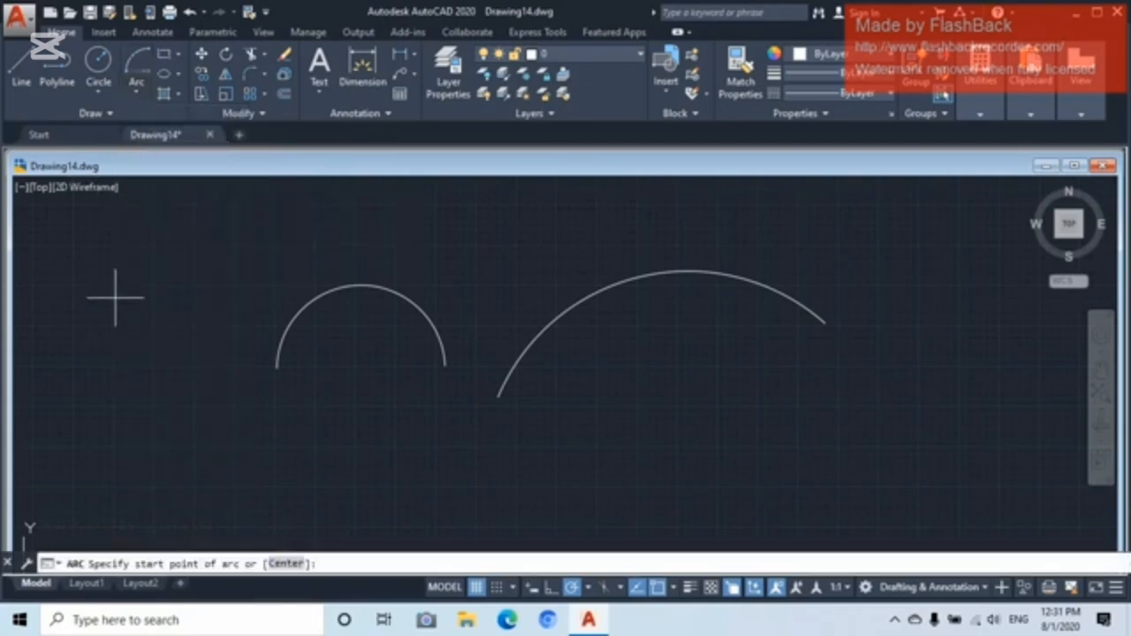
click(601, 456)
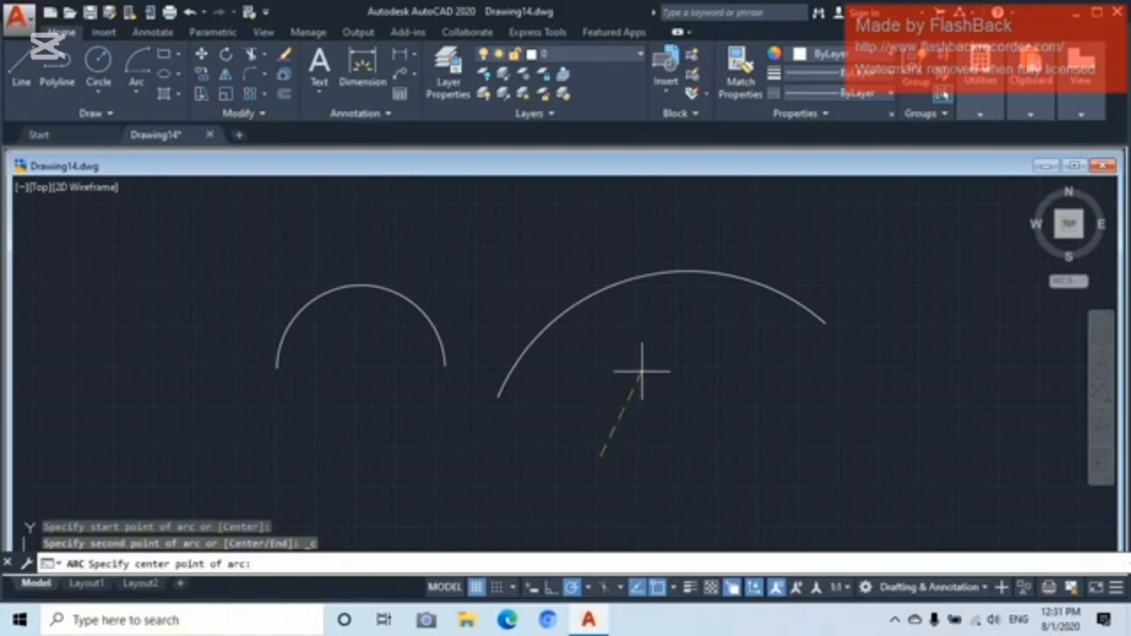
click(716, 368)
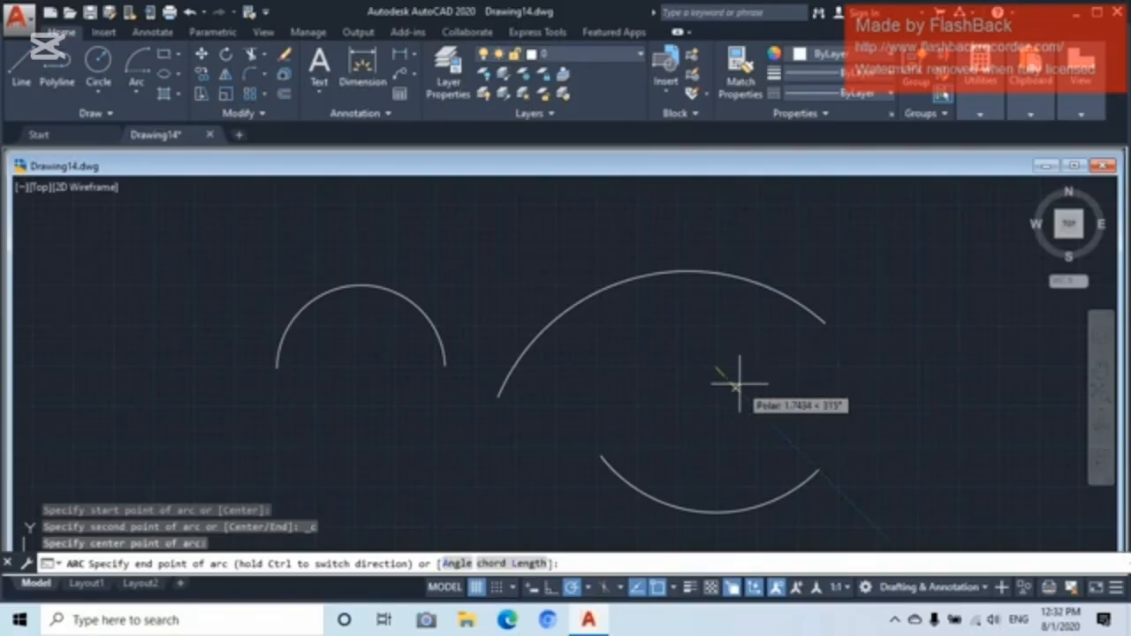
click(738, 369)
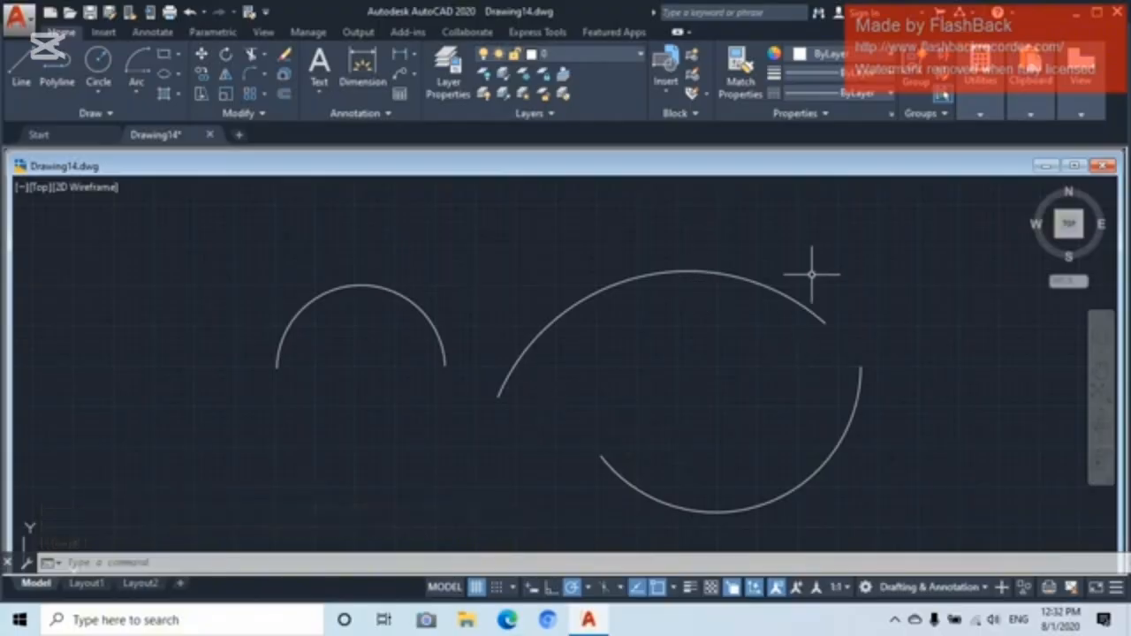
- Select all three arcs with one right-to-left crossing window and erase them
click(902, 327)
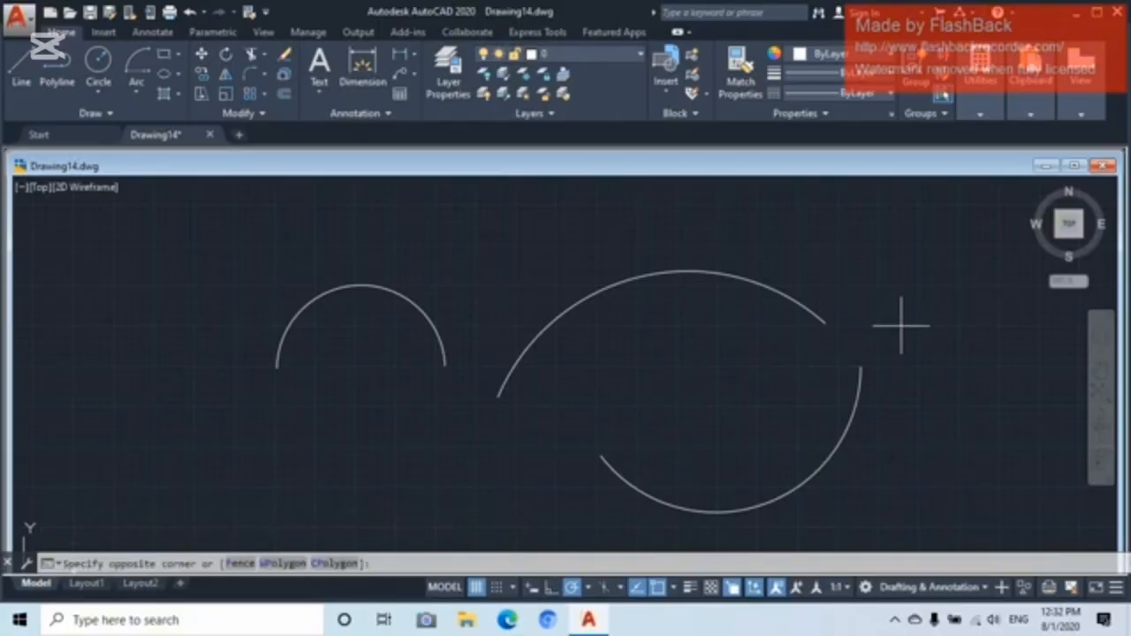
click(347, 464)
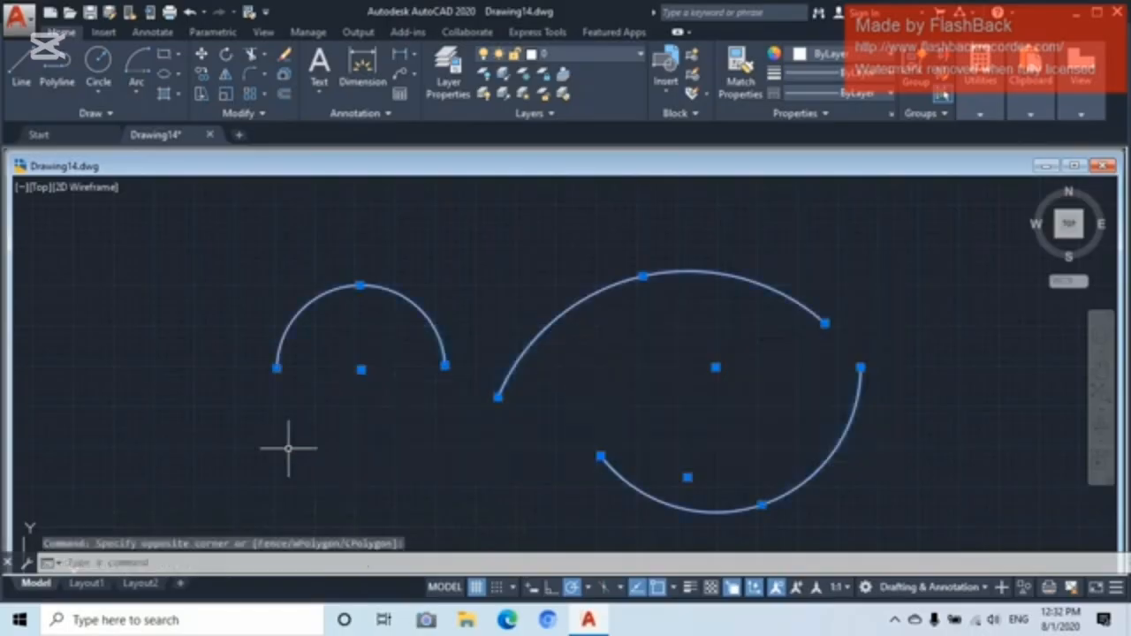
right_click(297, 449)
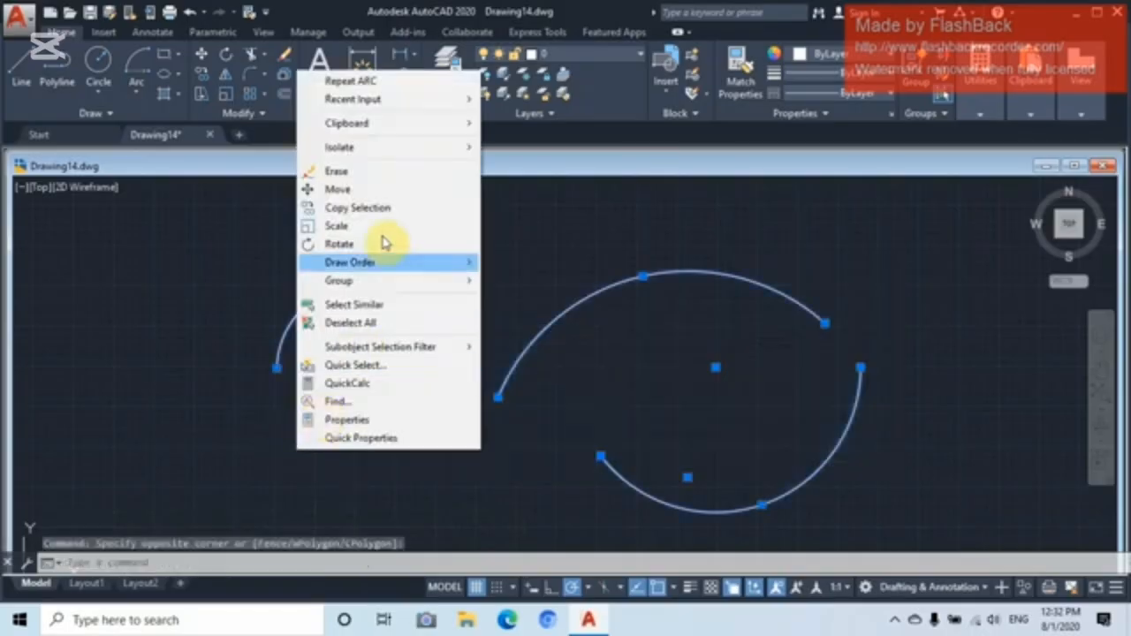
click(341, 171)
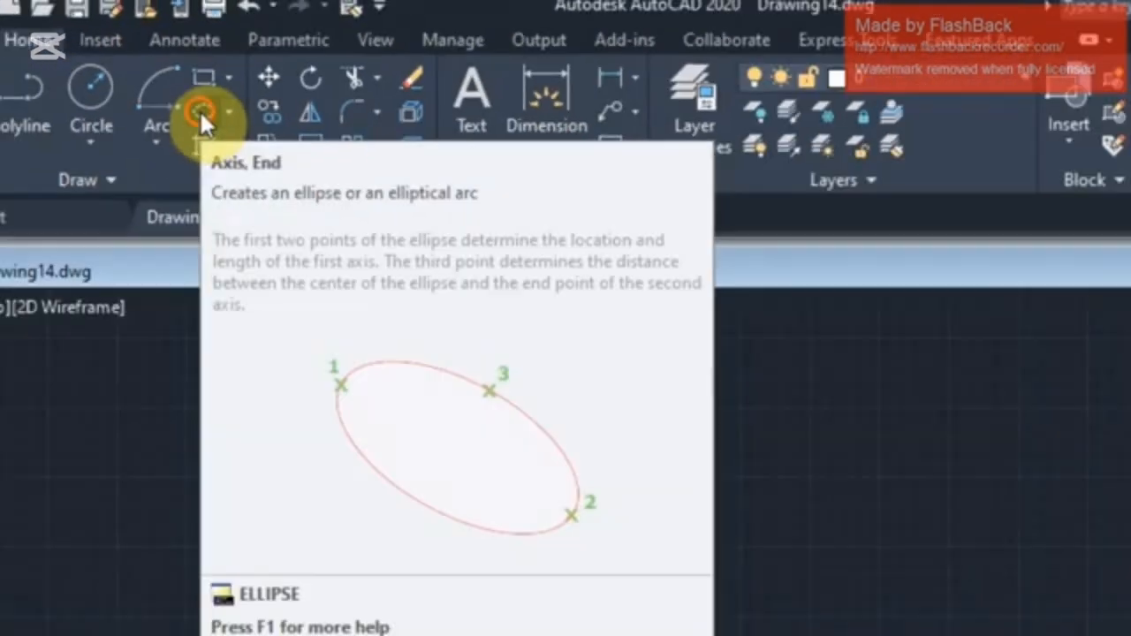
- Draw a wide horizontal ellipse in the left half of the drawing with the Axis, End method, starting from its vertical axis
click(456, 354)
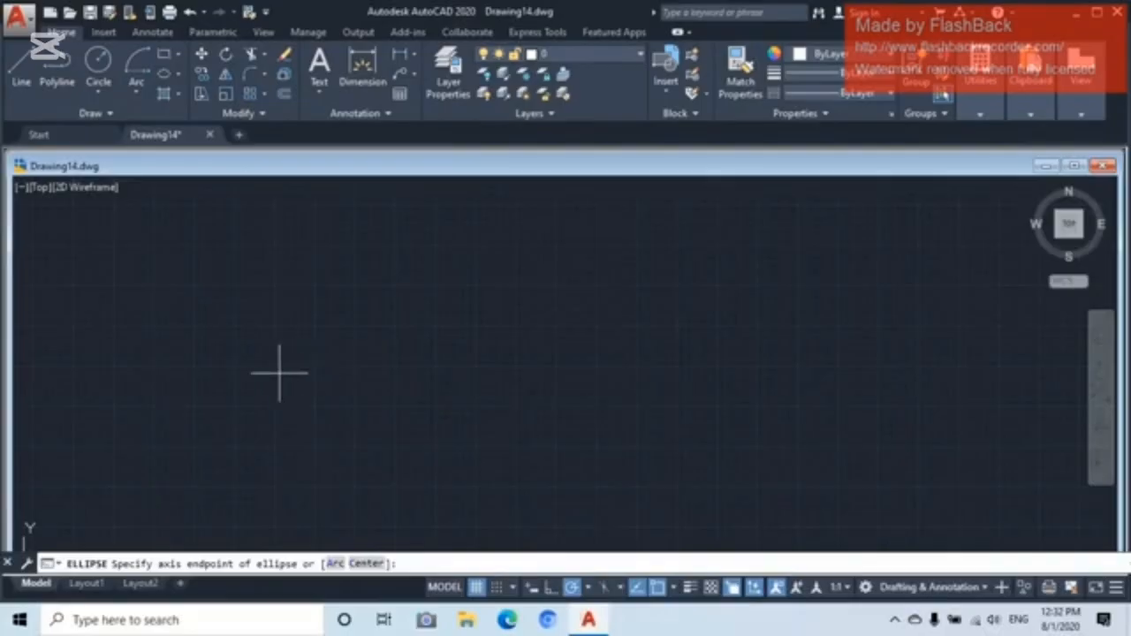
click(234, 365)
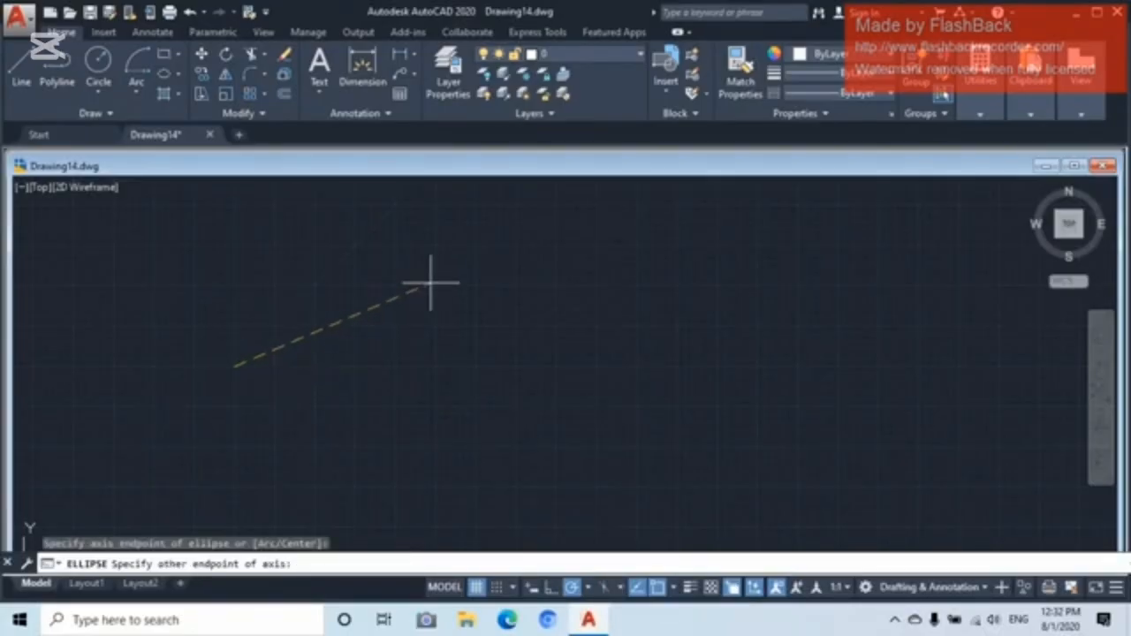
click(234, 242)
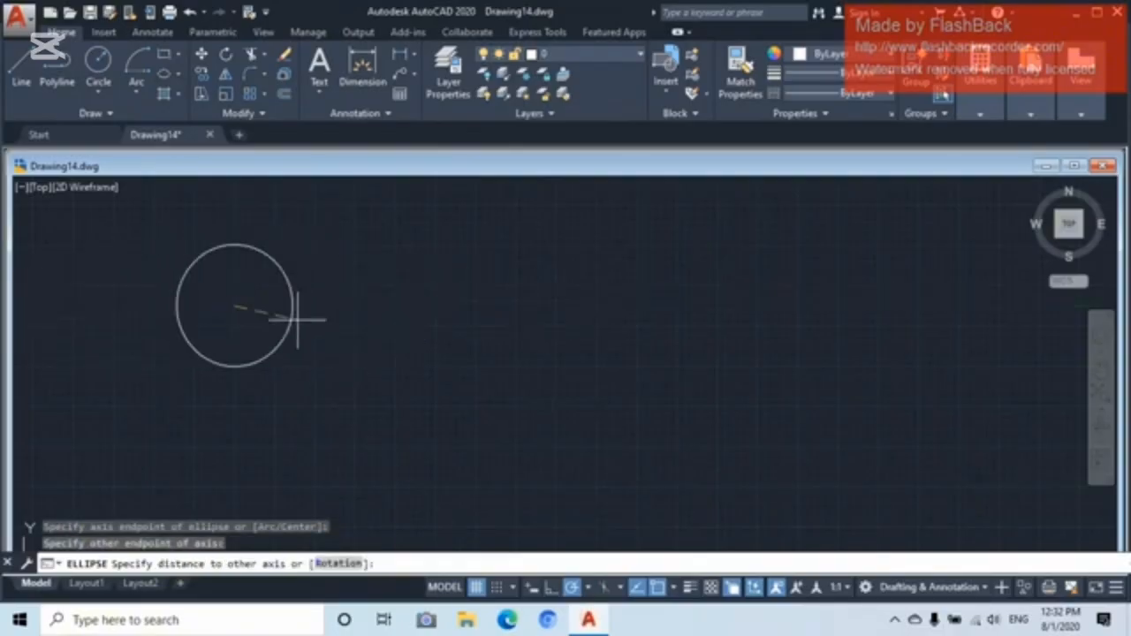
click(410, 304)
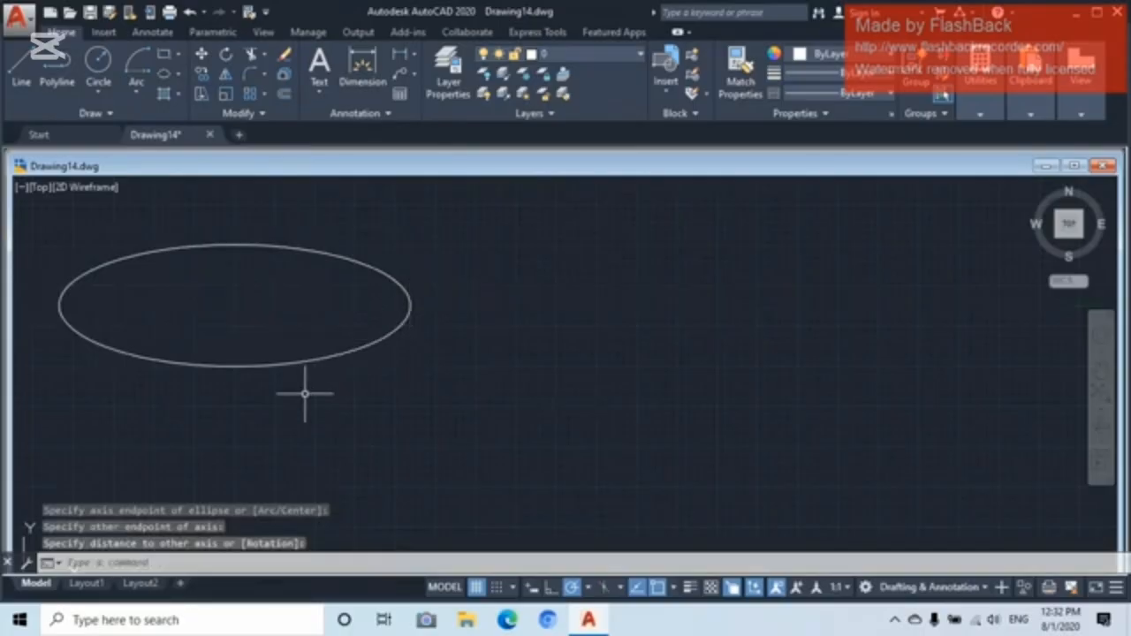
- Draw a second, tilted Axis, End ellipse that overlaps the right end of the first, using a diagonal first axis
click(165, 78)
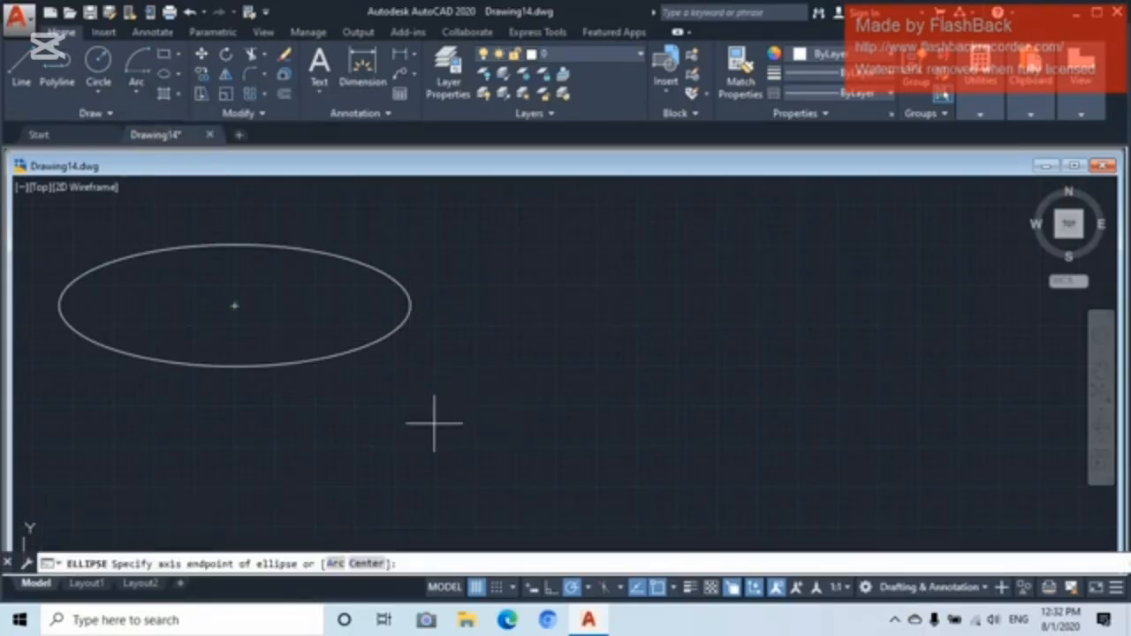
click(397, 448)
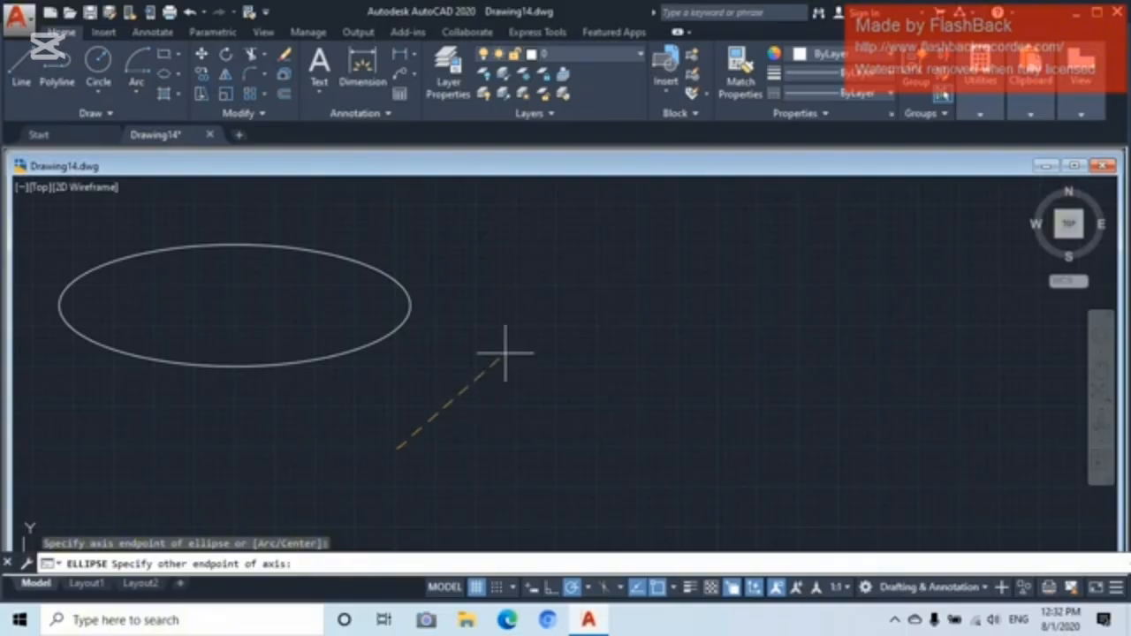
click(555, 292)
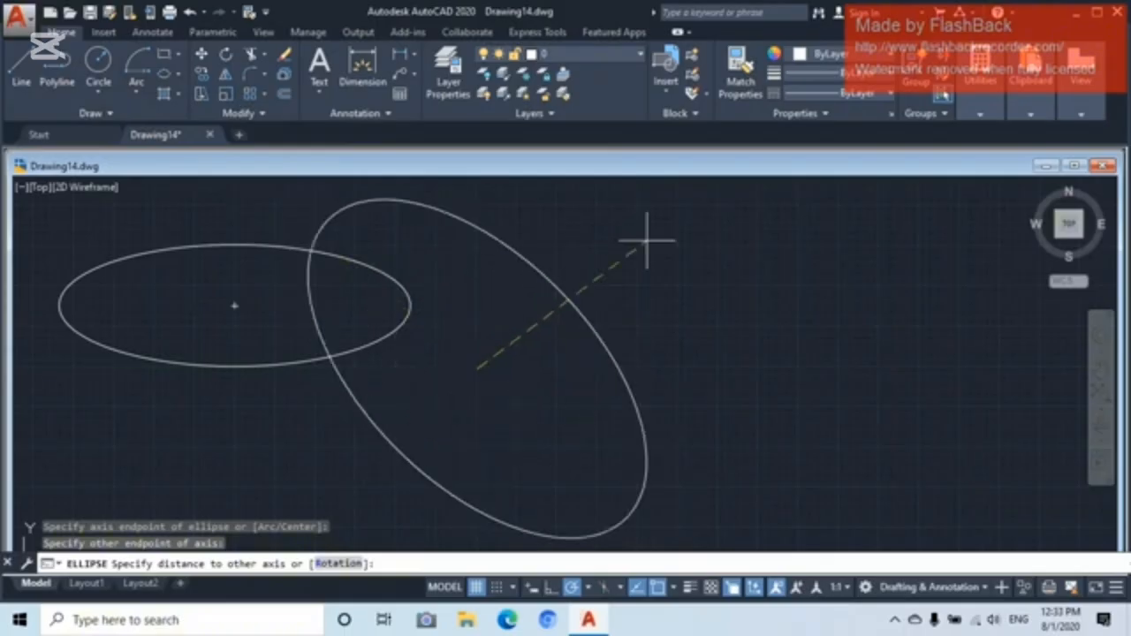
click(625, 267)
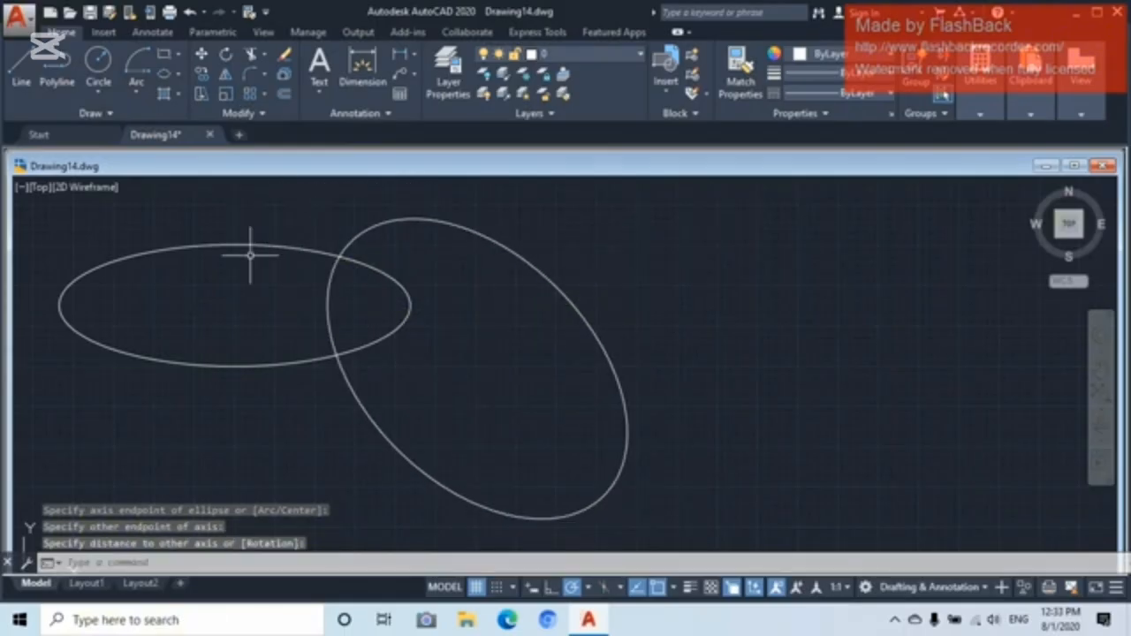
- Draw a wide elliptical arc overlapping the tilted ellipse, with a vertical first axis and its opening at the lower right
click(179, 76)
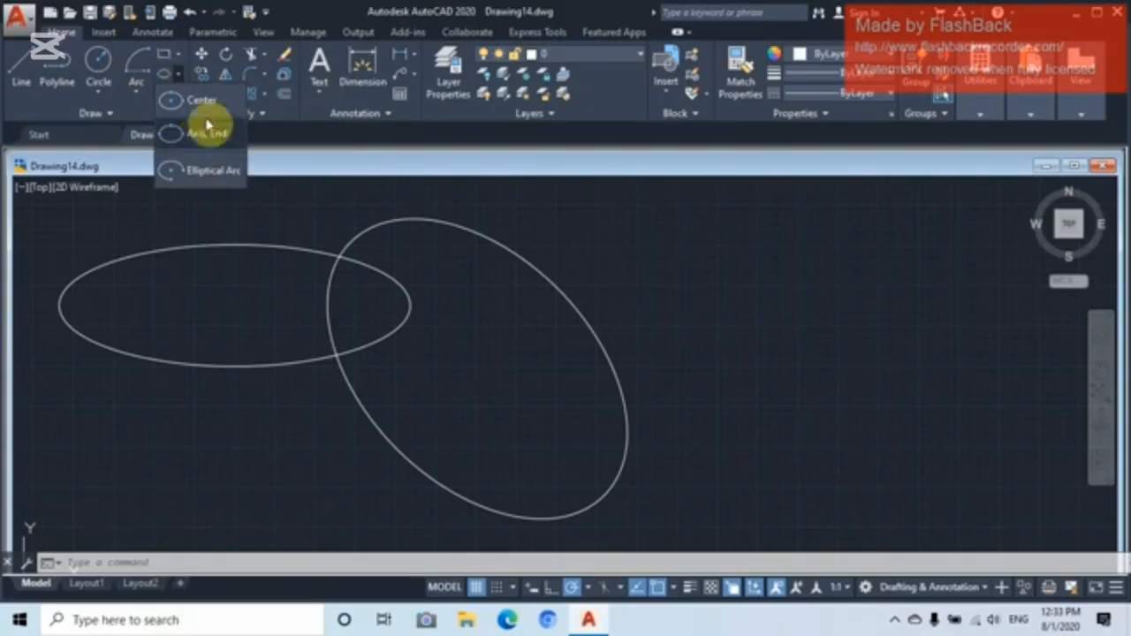
click(181, 177)
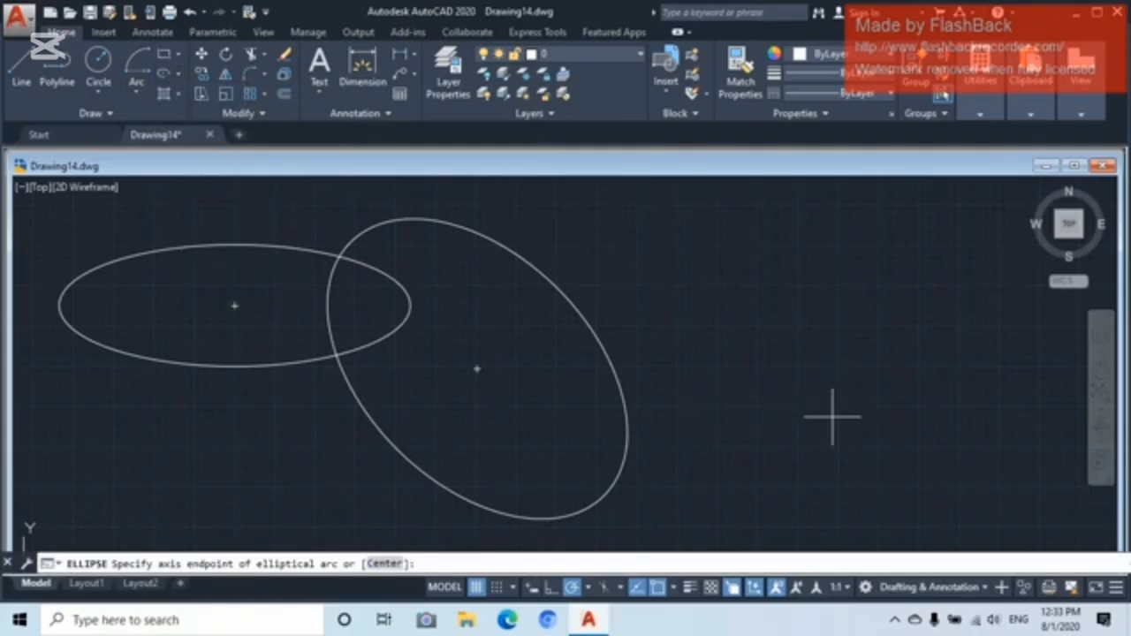
click(759, 448)
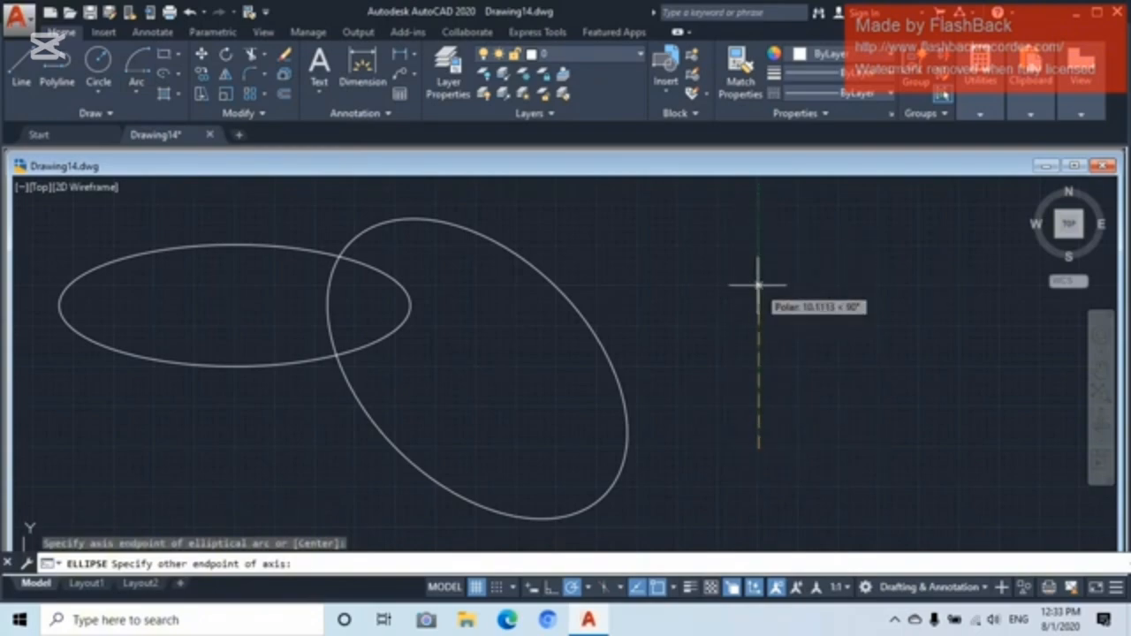
click(759, 323)
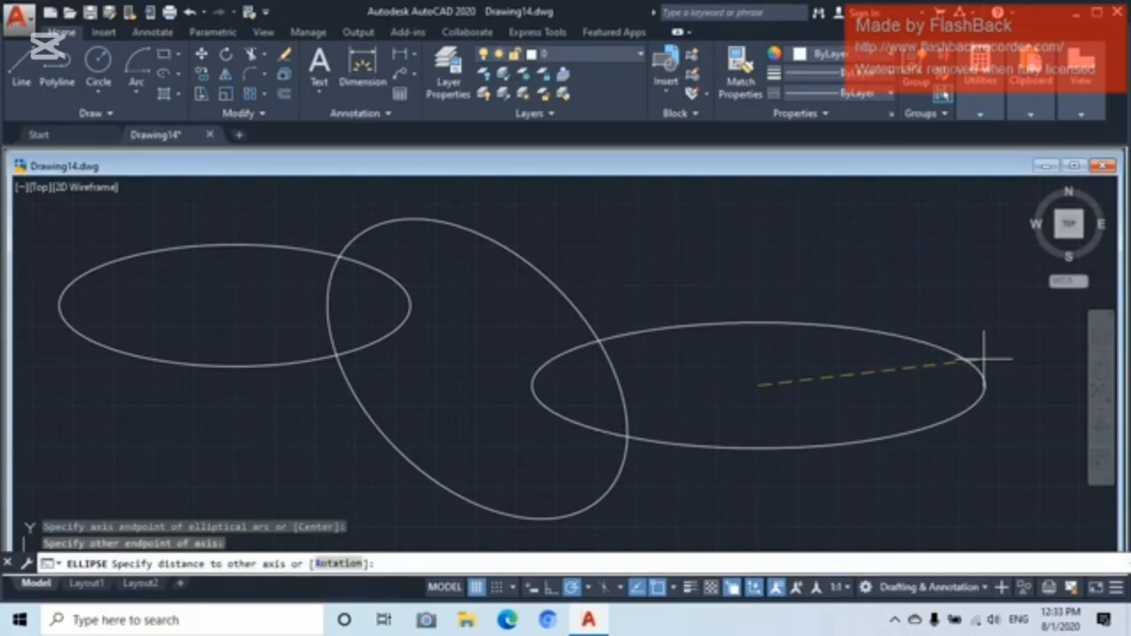
click(984, 359)
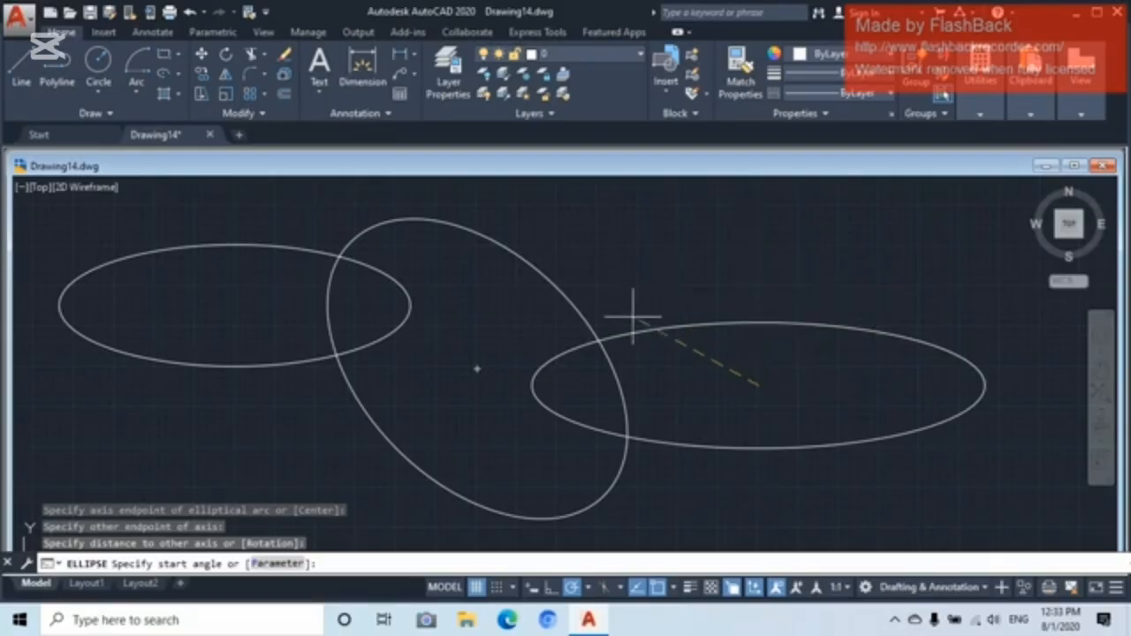
click(994, 358)
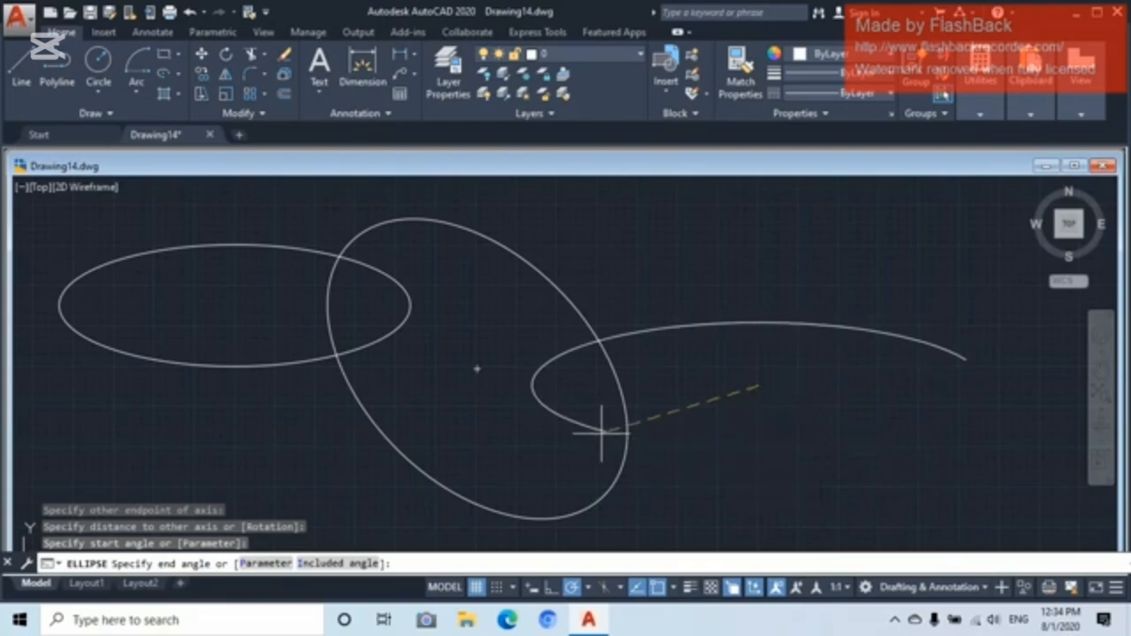
click(670, 453)
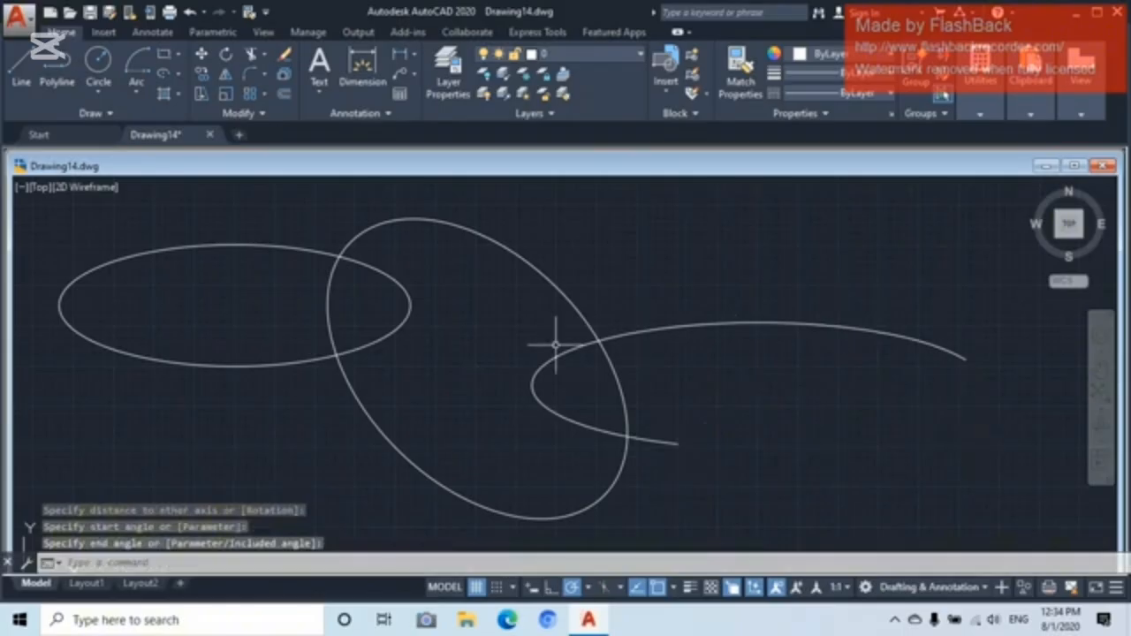
- Select both ellipses and the elliptical arc with a right-to-left crossing window and delete them
click(702, 248)
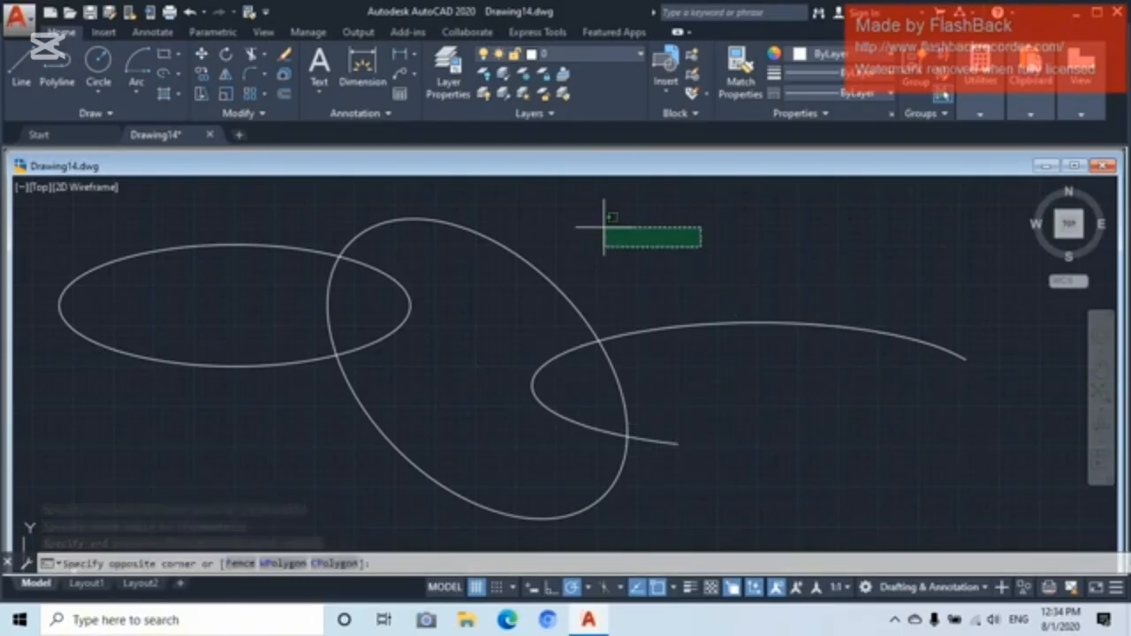
click(305, 420)
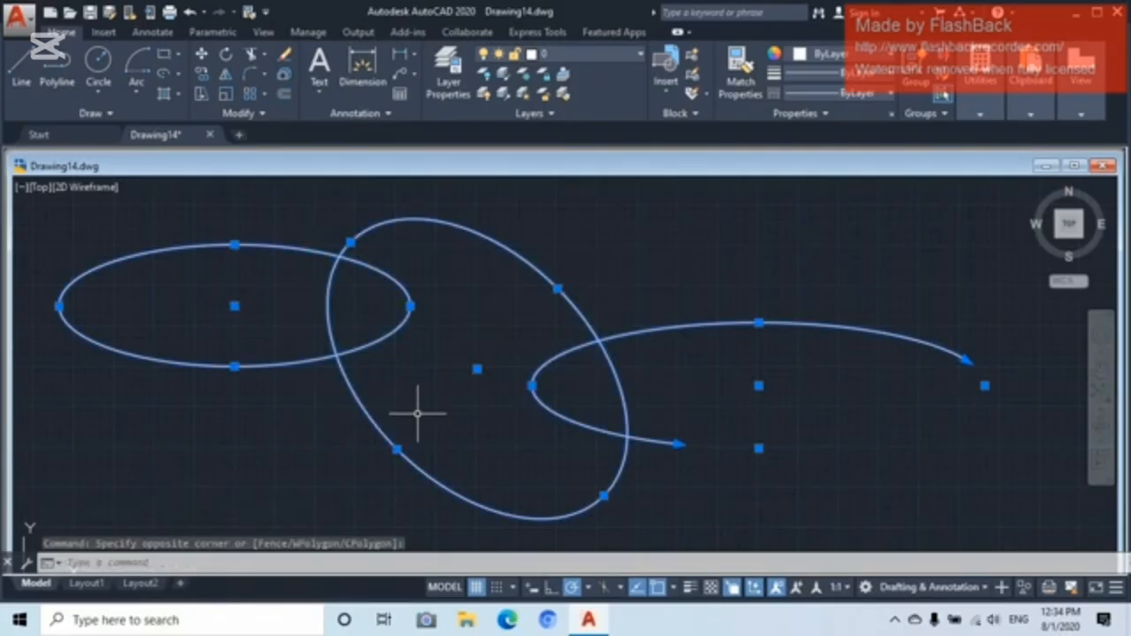
key(Delete)
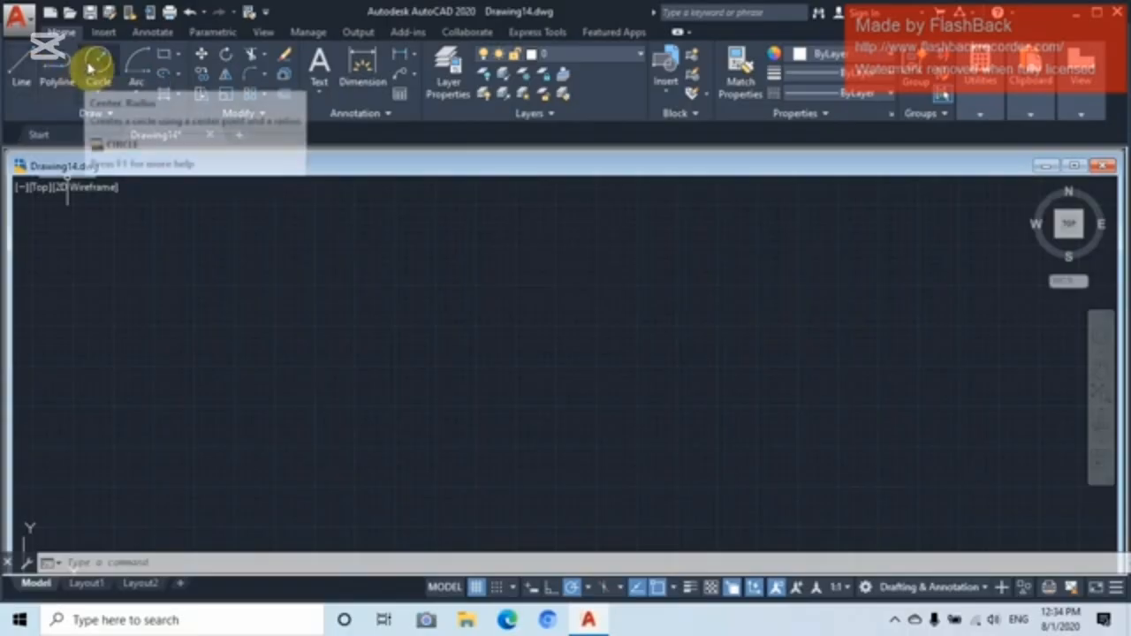
- Draw a closed triangle from three line segments in the left half of the empty drawing
click(26, 74)
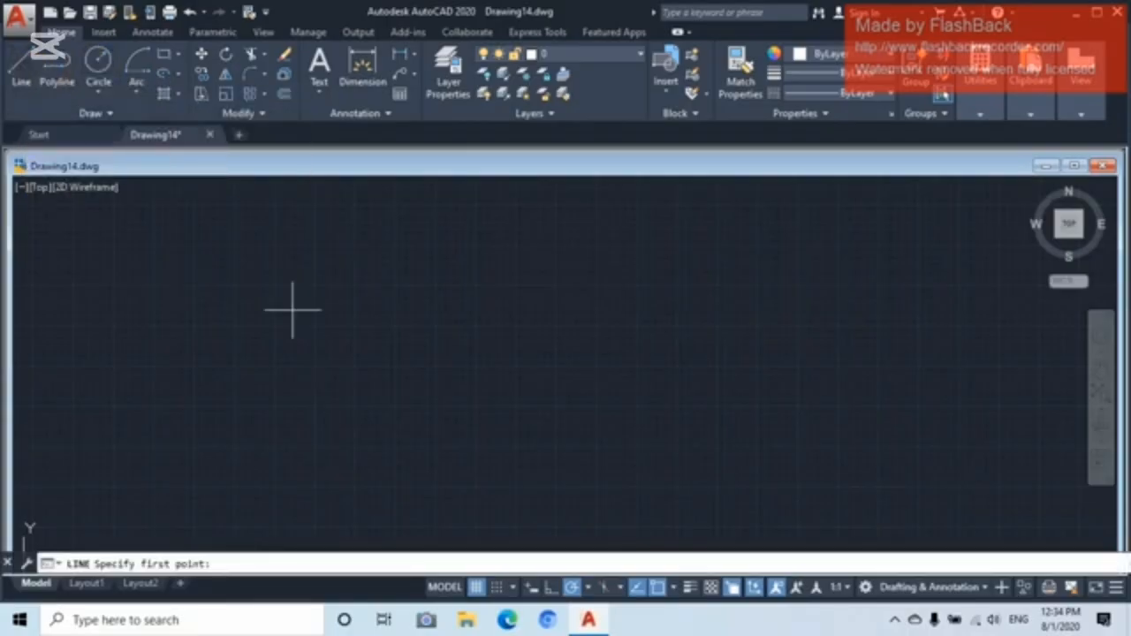
click(276, 406)
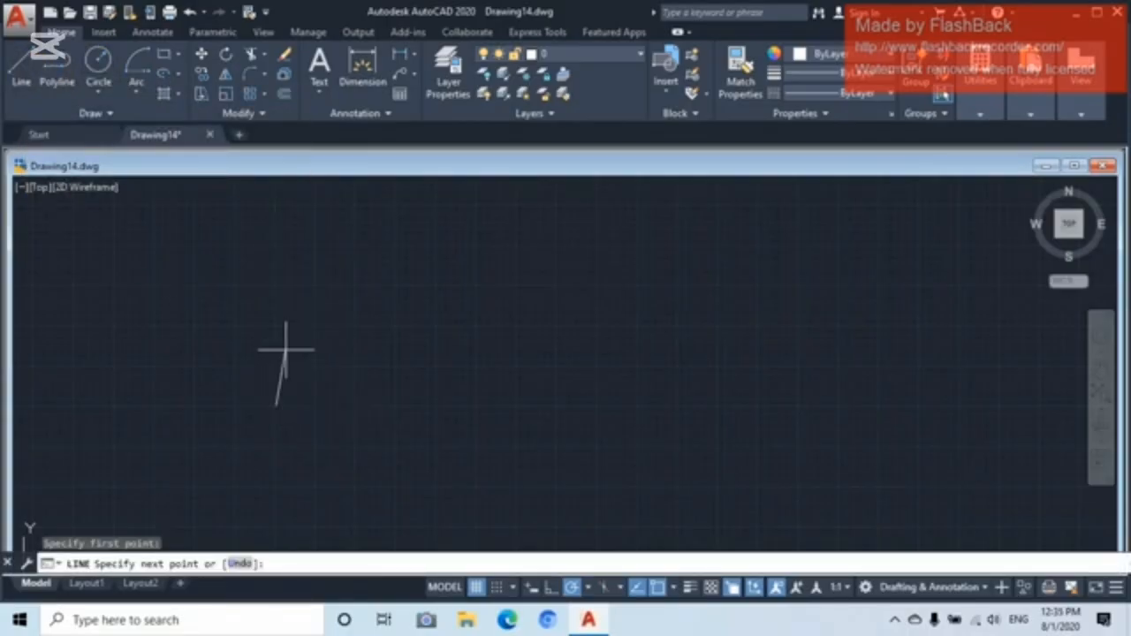
click(393, 245)
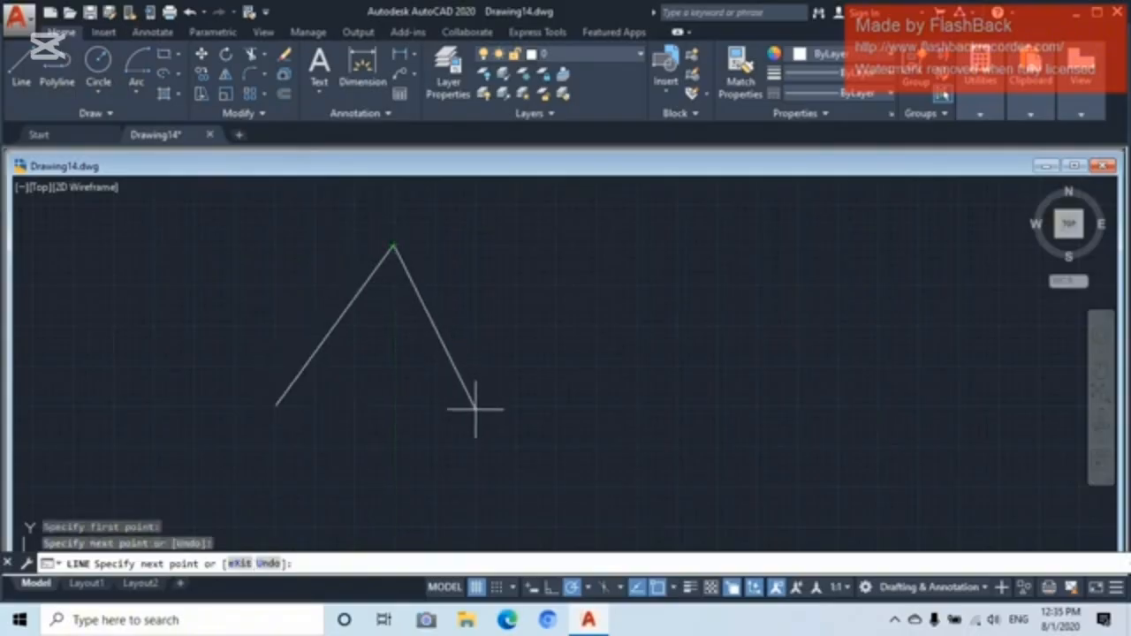
click(476, 408)
click(276, 406)
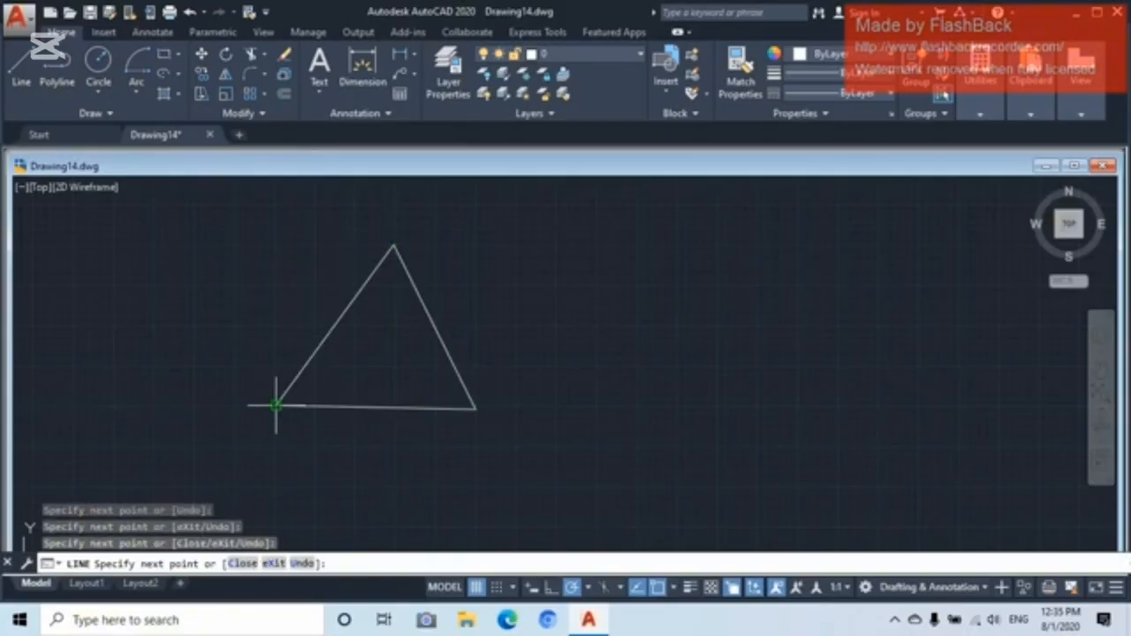
key(Escape)
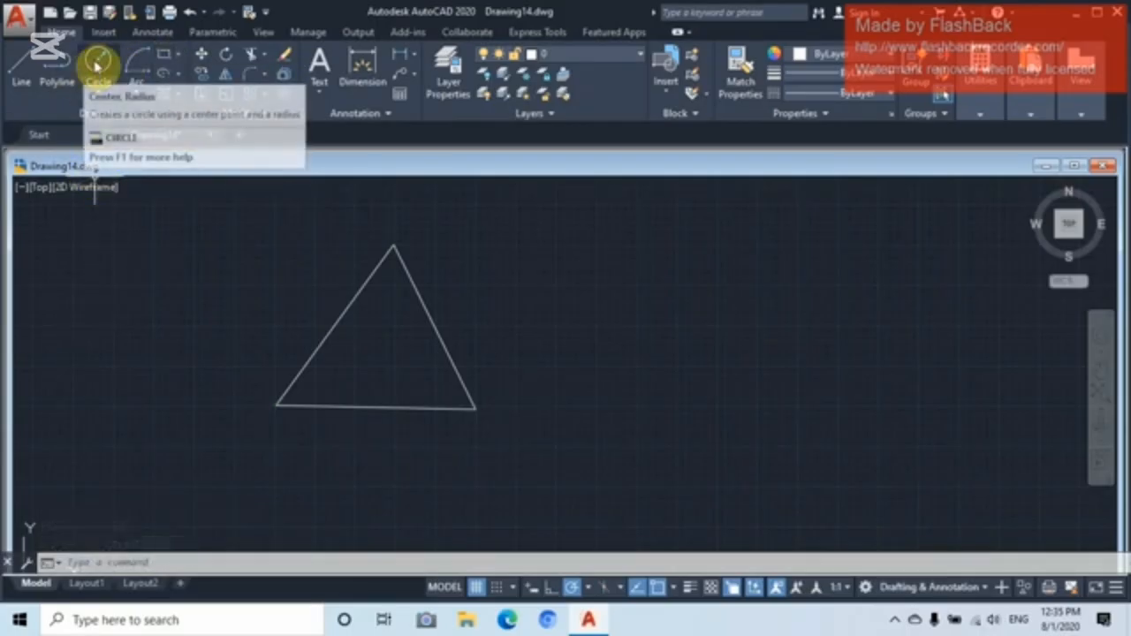
- Draw a center-radius circle to the right of the triangle, about as tall as the triangle
click(98, 64)
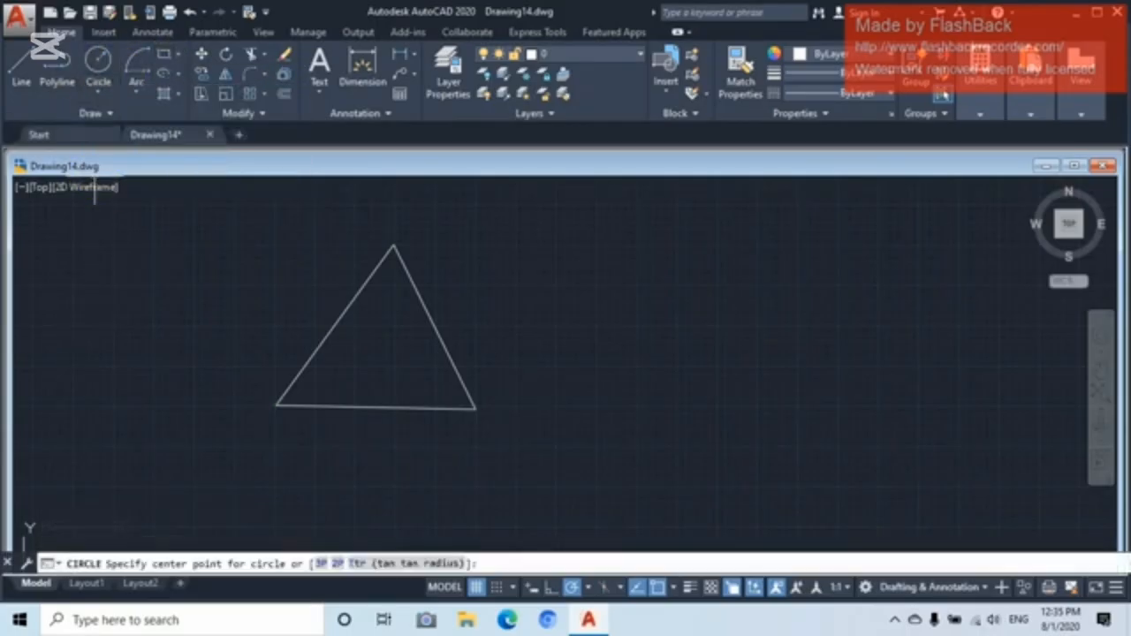
click(594, 324)
click(531, 382)
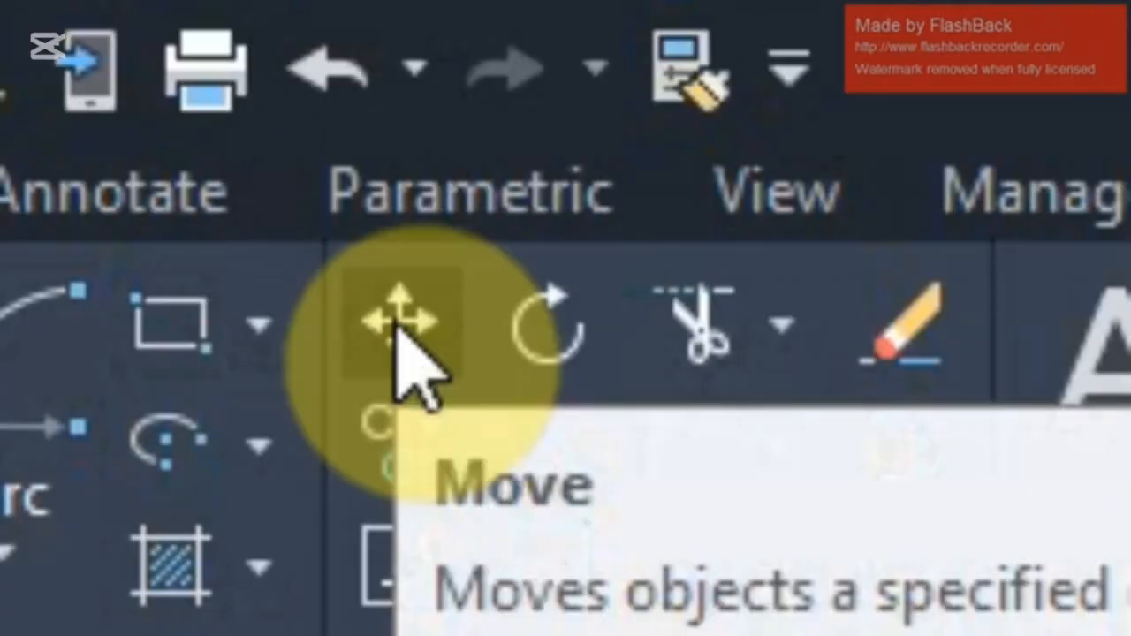
- Move the triangle to the right side of the circle, using a point on its base as the base point
click(398, 325)
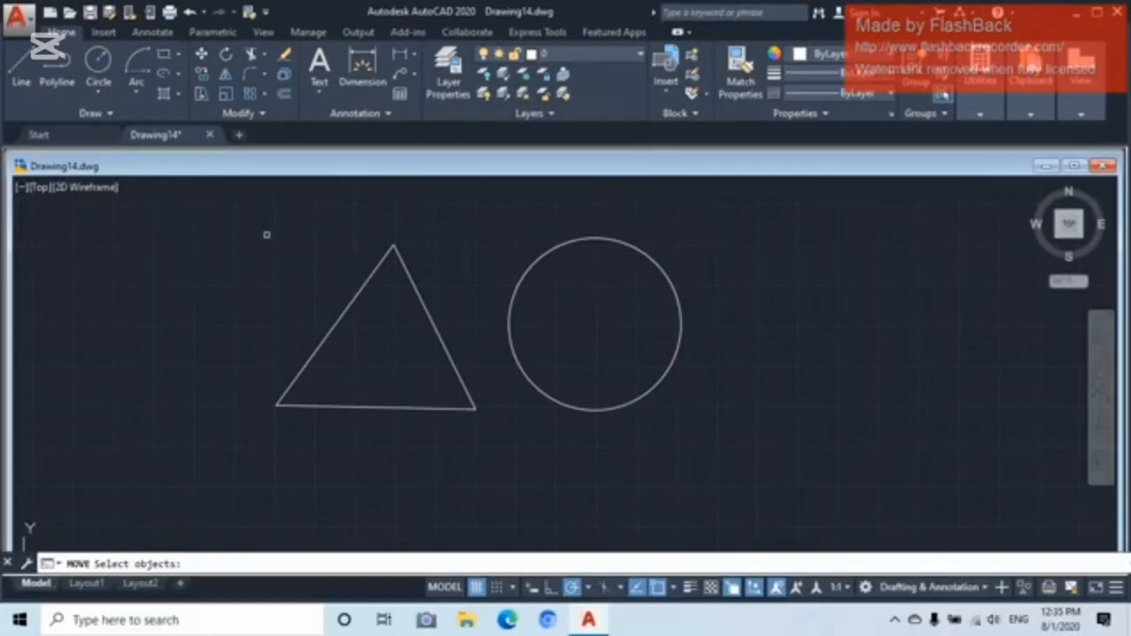
click(266, 234)
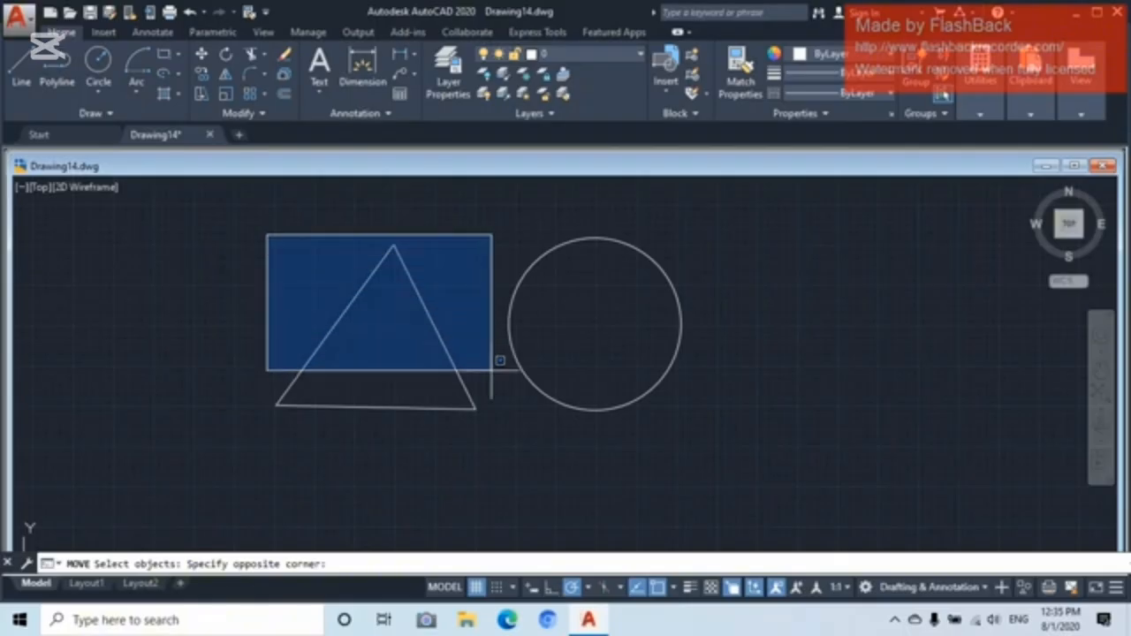
click(488, 452)
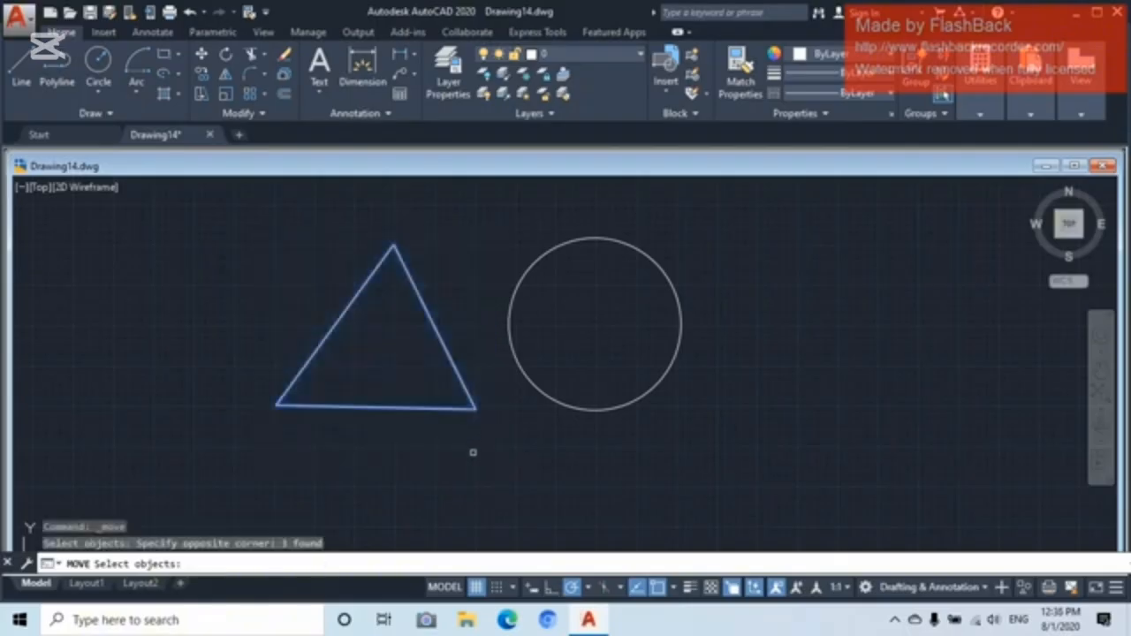
key(Return)
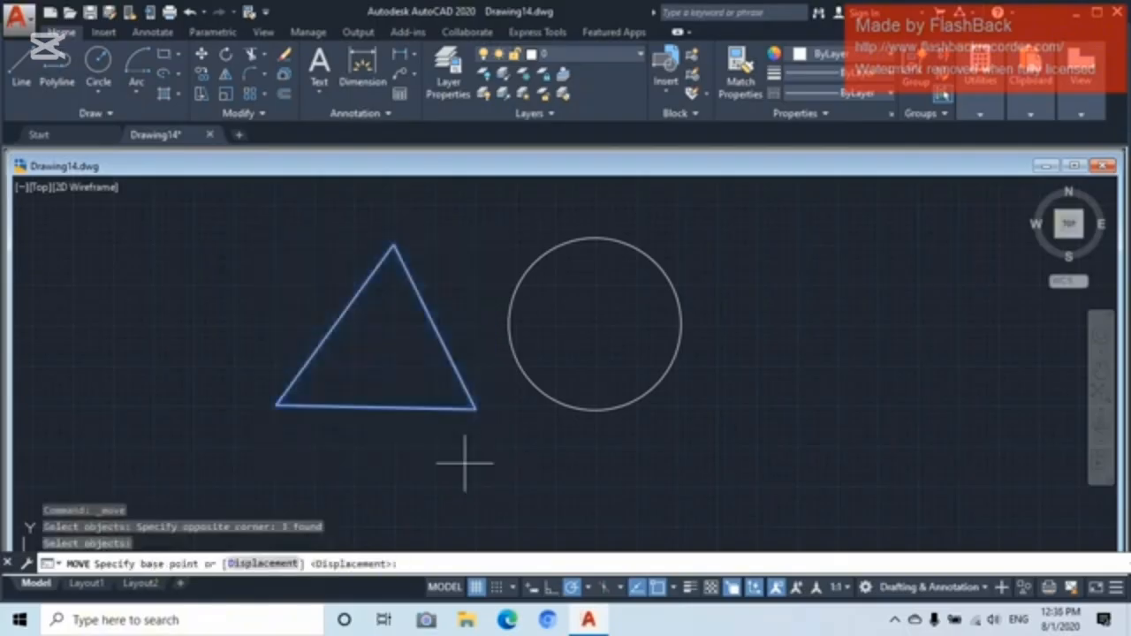
click(376, 407)
click(845, 386)
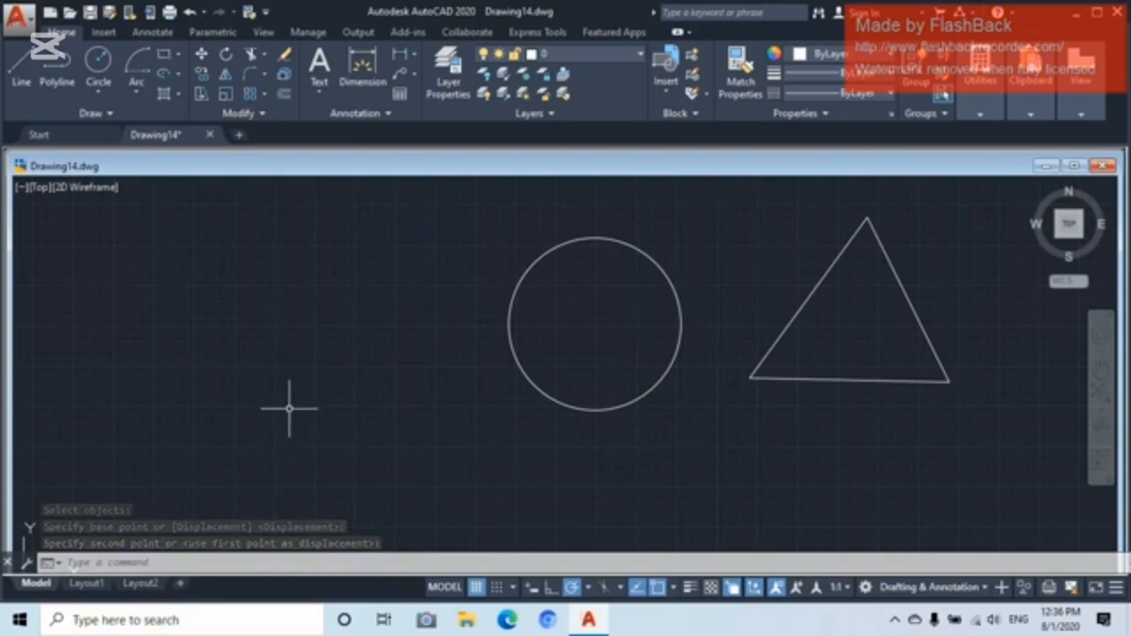
- Select the triangle first and move it by its lower-left corner back to the left side of the circle
click(952, 259)
click(792, 386)
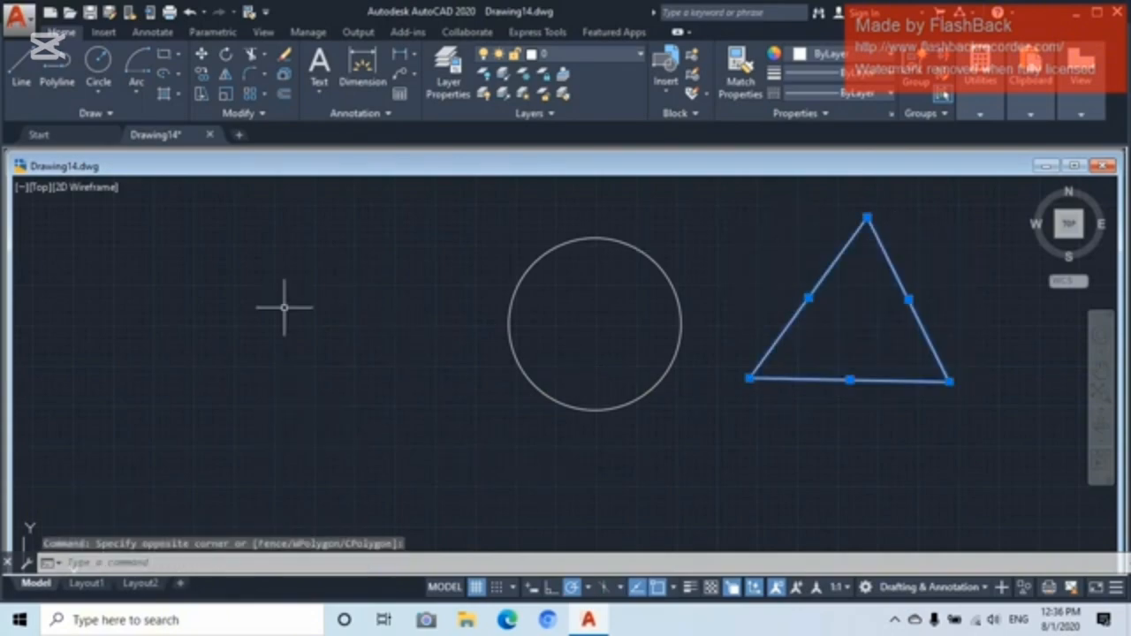
click(201, 54)
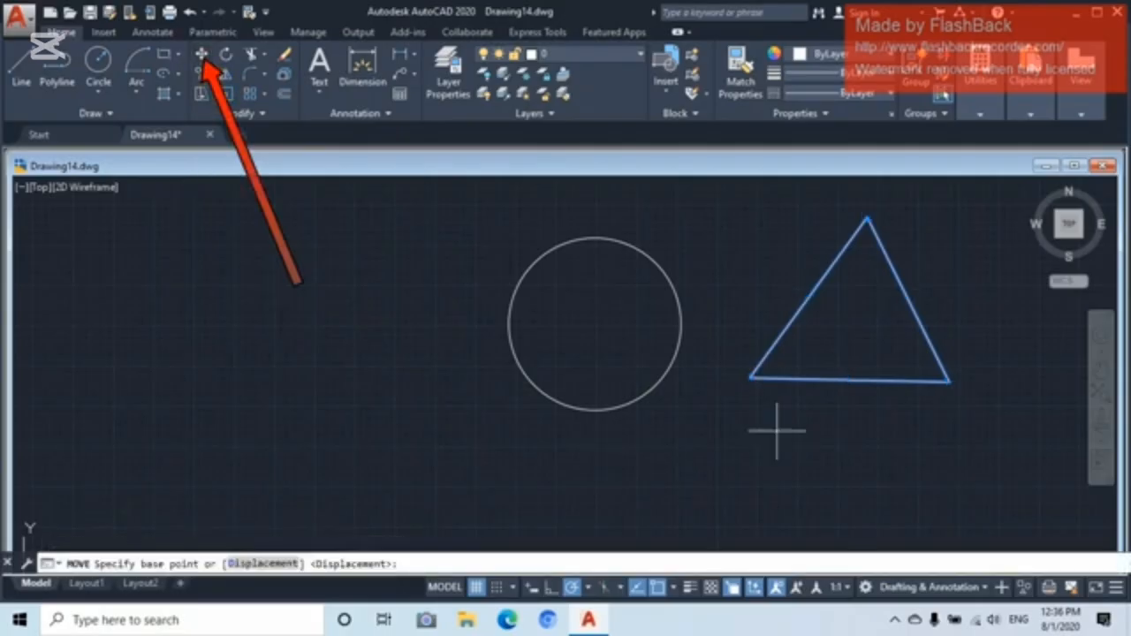
click(753, 380)
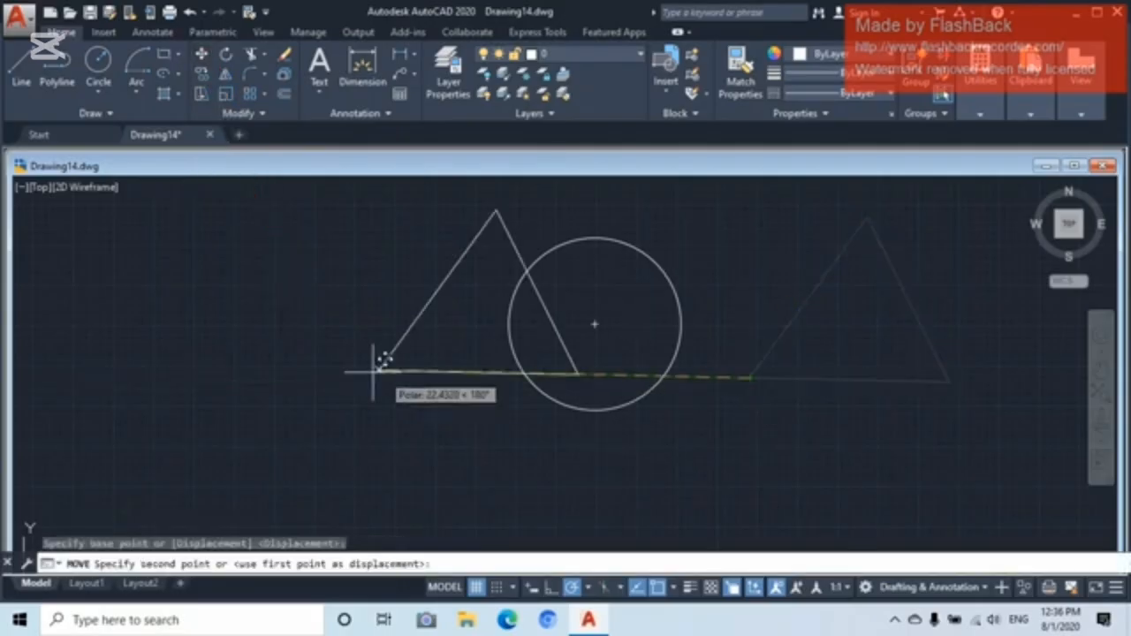
click(236, 378)
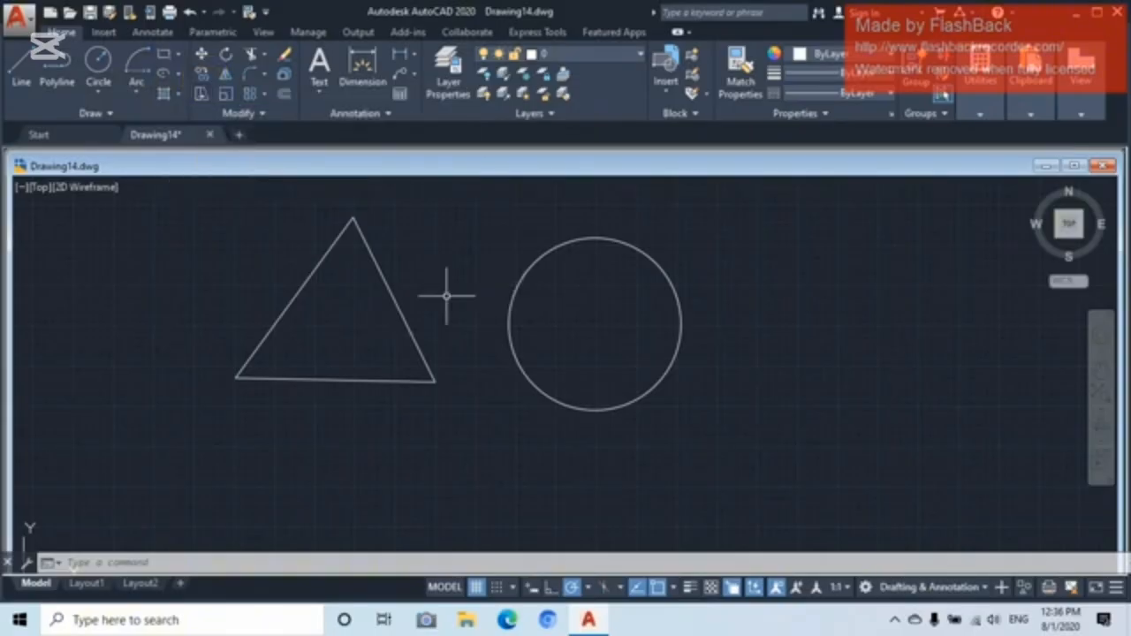
- Copy the circle from its center to six spots: three to its right and lower right, and three around the triangle
drag(534, 317, 477, 329)
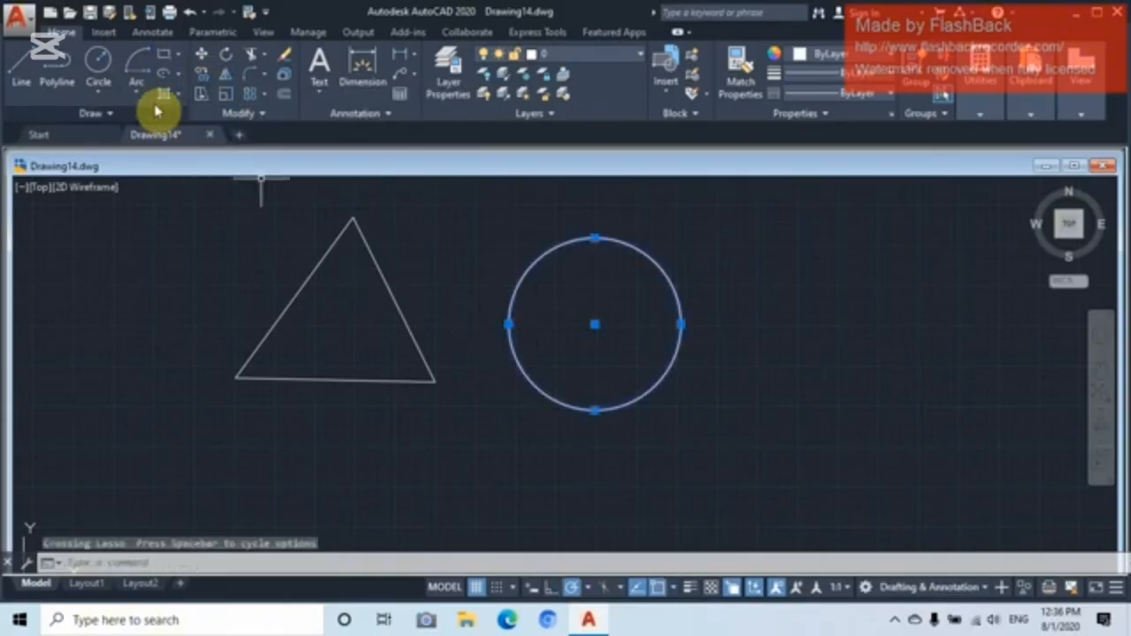
click(208, 78)
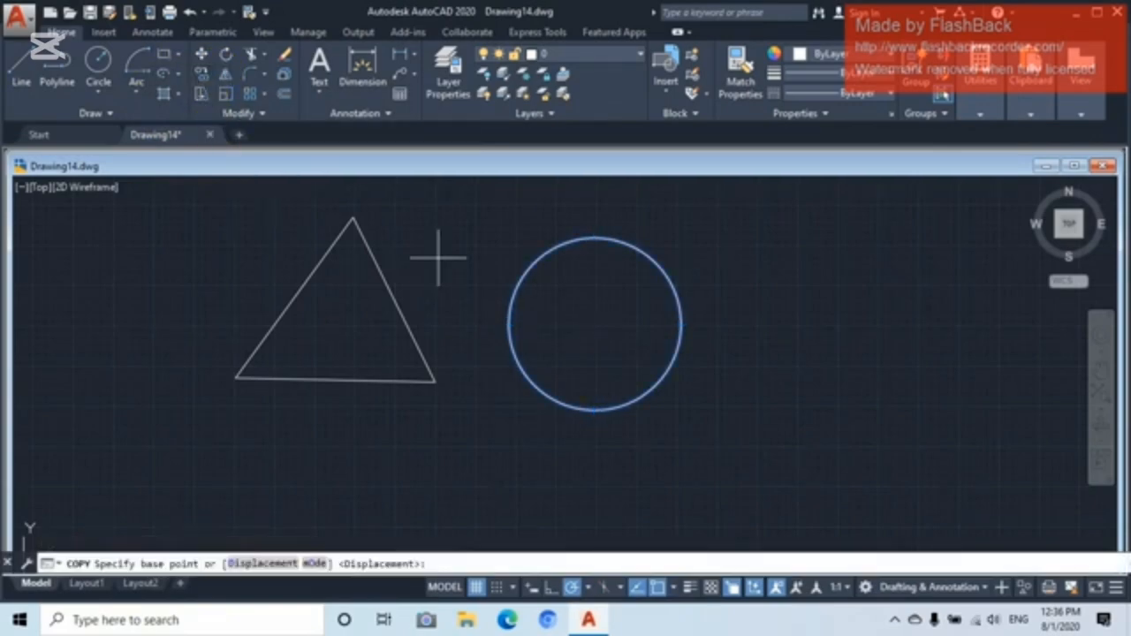
click(501, 325)
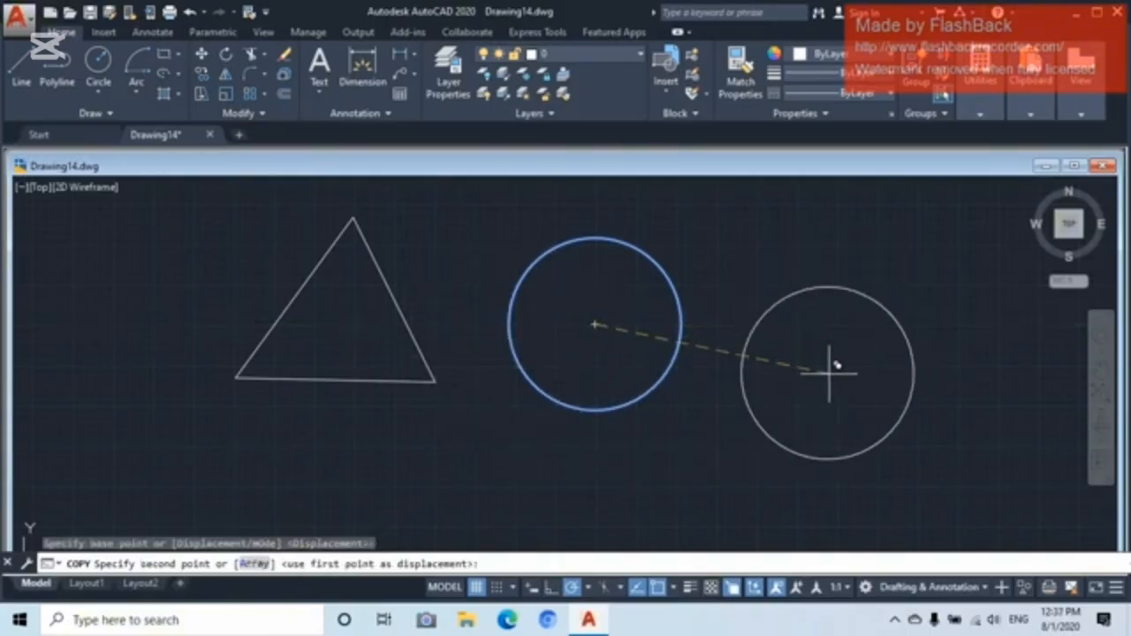
click(841, 270)
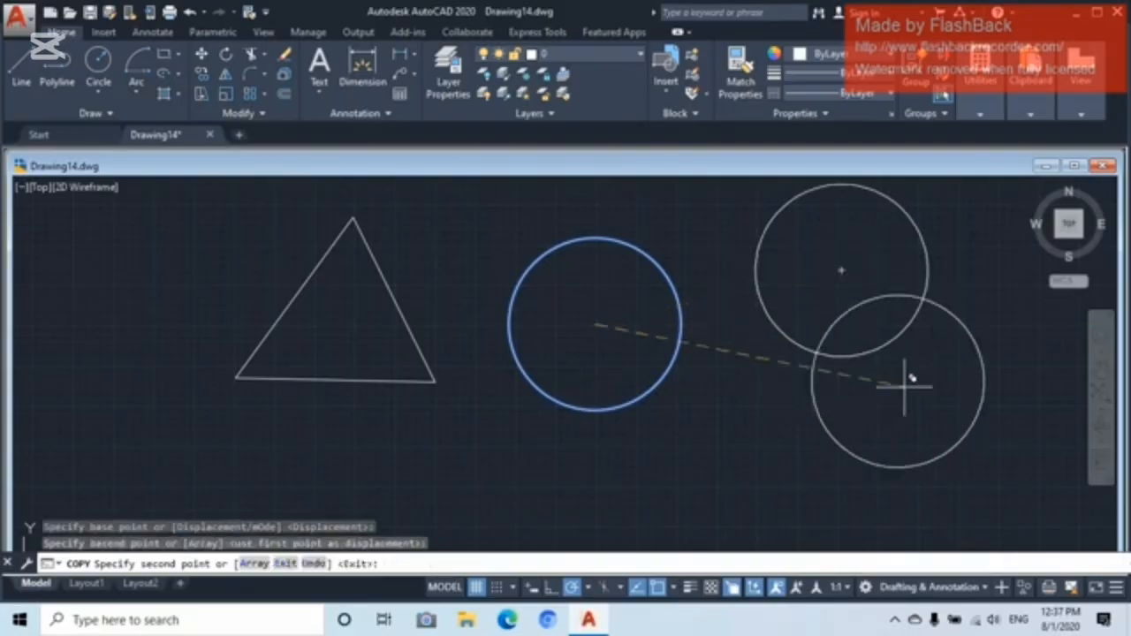
click(947, 433)
click(715, 467)
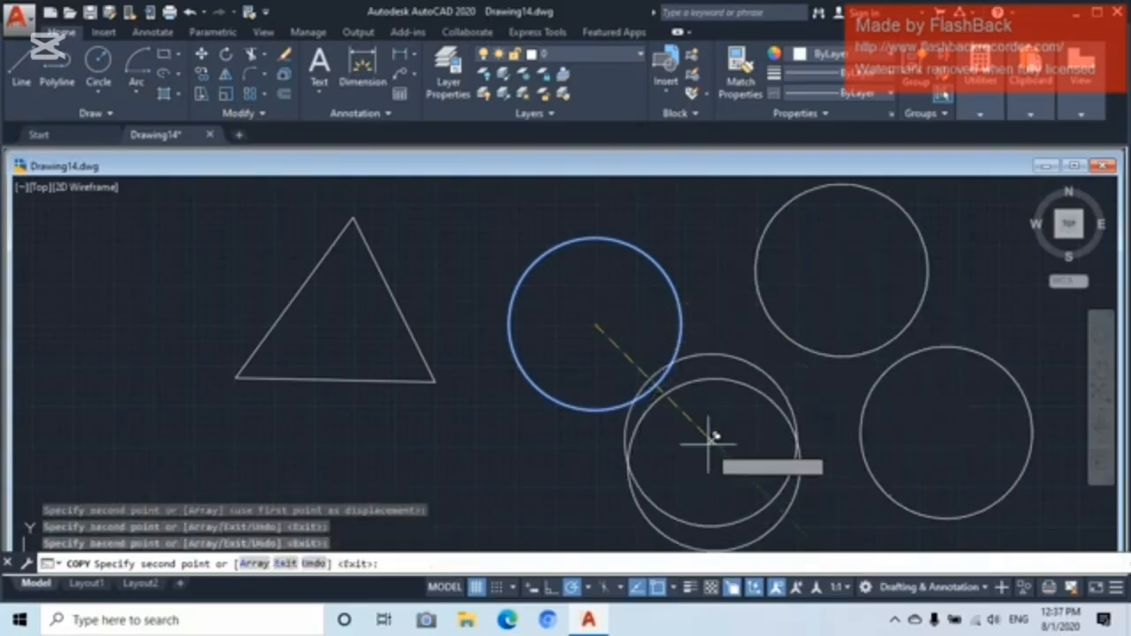
scroll(706, 442, down, 2)
click(526, 256)
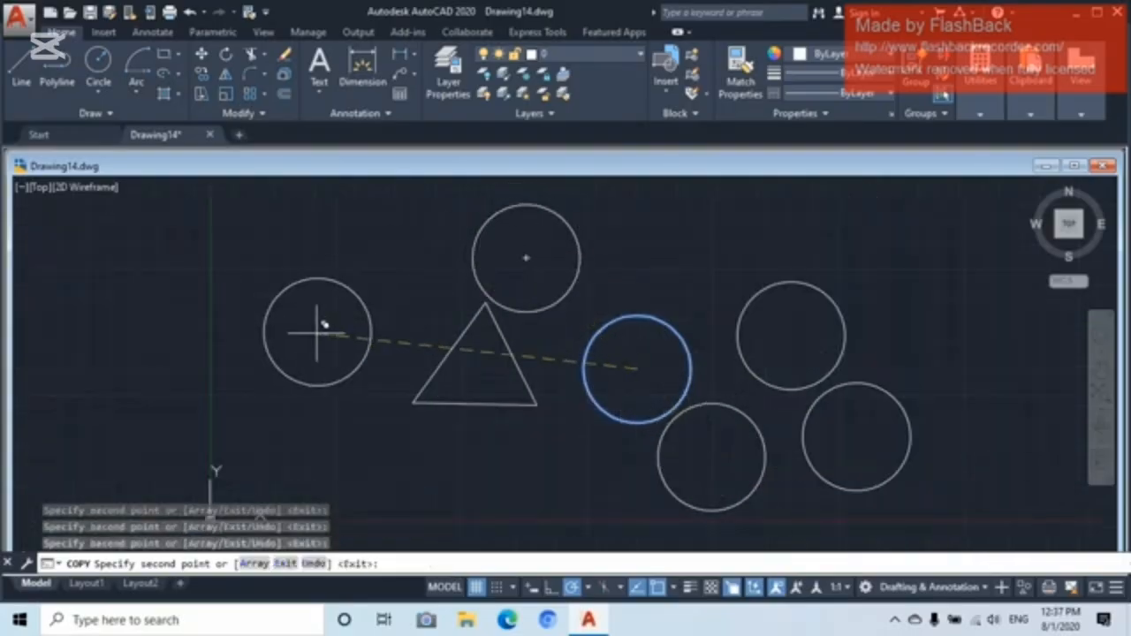
click(317, 323)
click(520, 485)
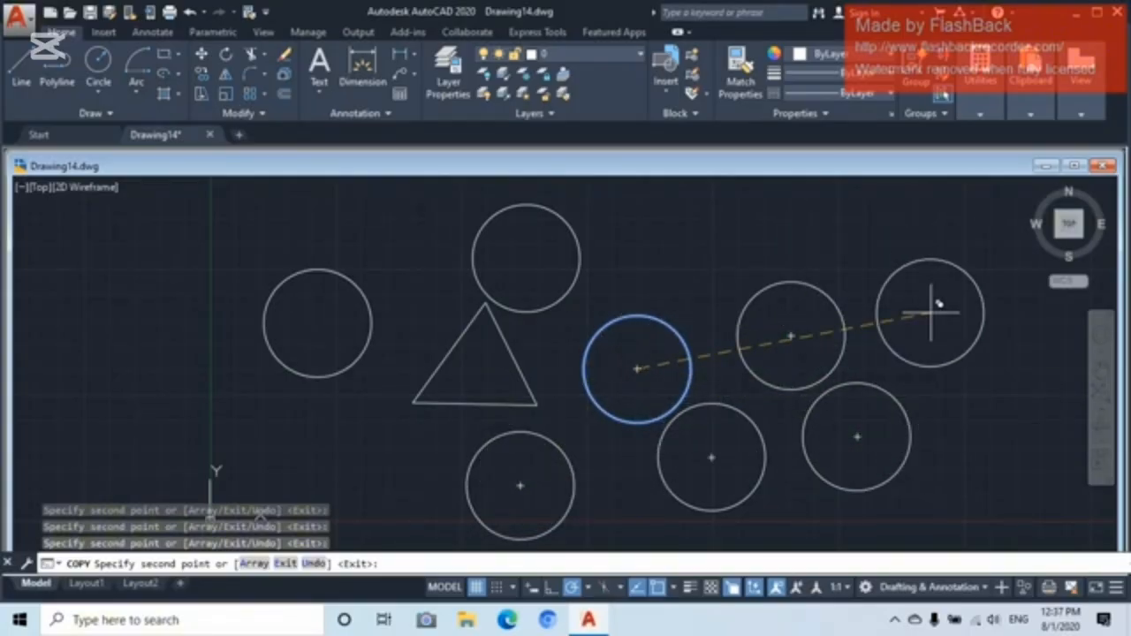
key(Escape)
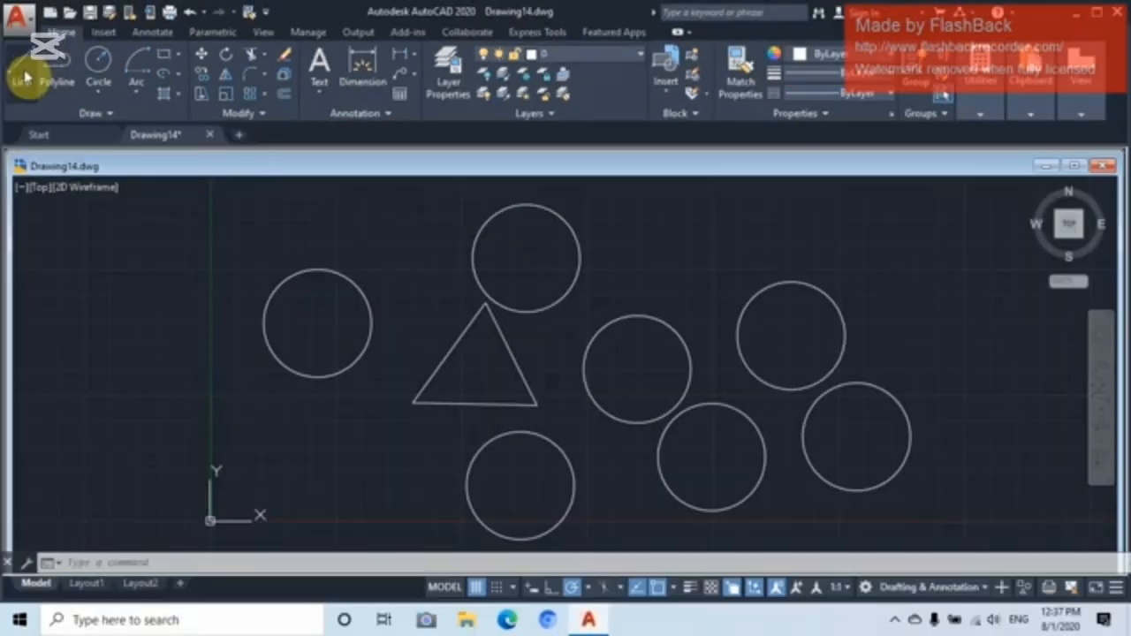
- Draw a chain of seven connected line segments from the leftmost circle's center, crossing the other circles and the triangle
click(25, 73)
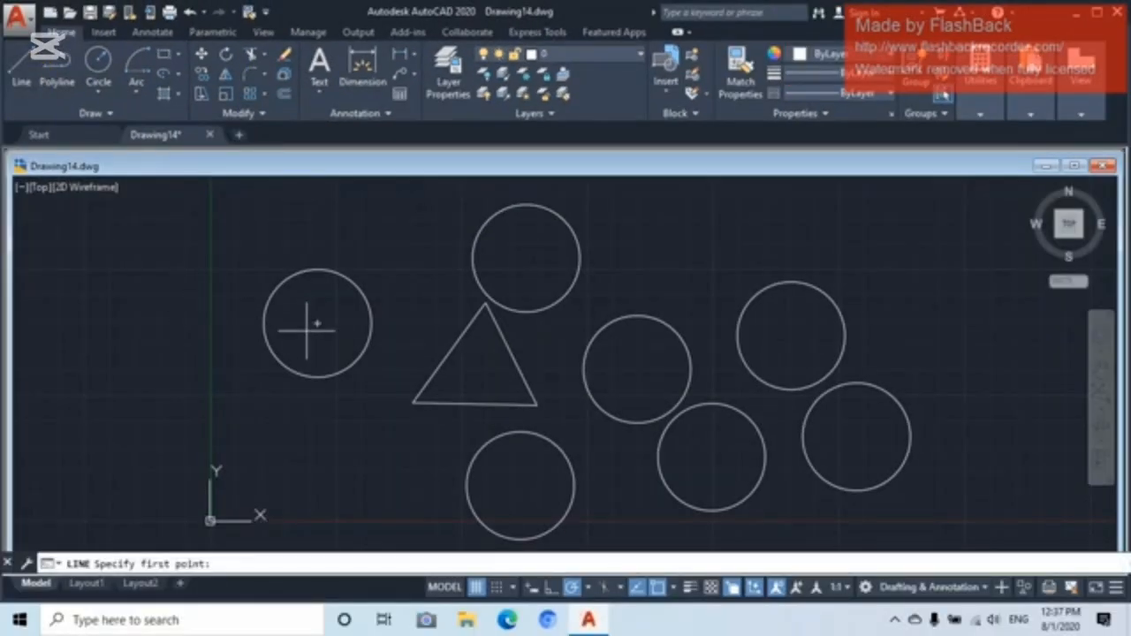
click(317, 323)
click(536, 271)
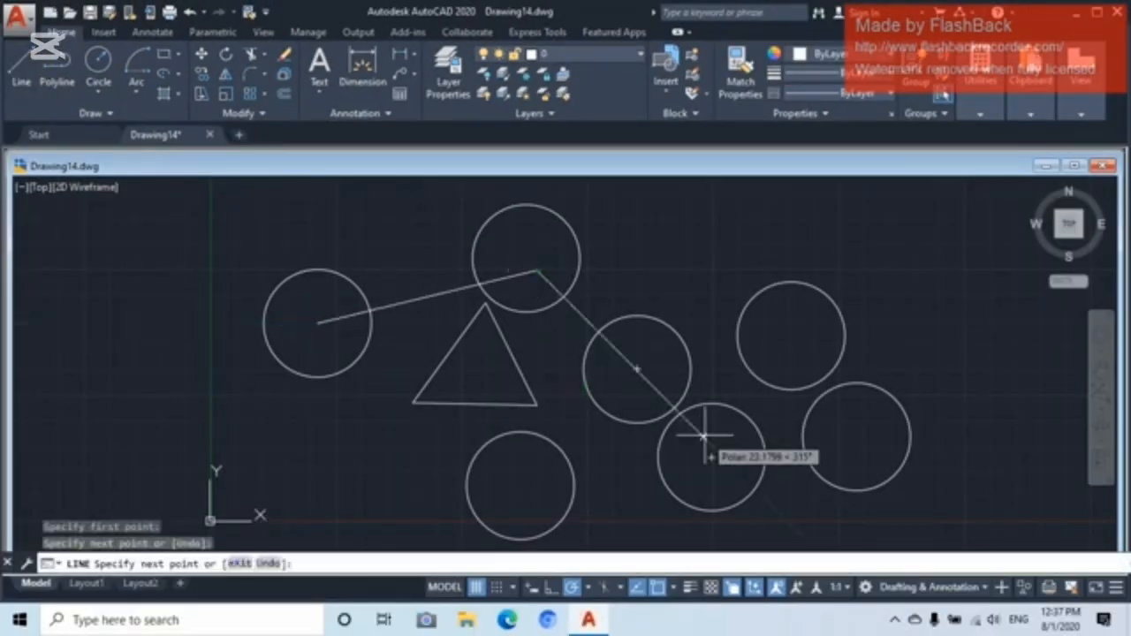
click(769, 506)
click(860, 453)
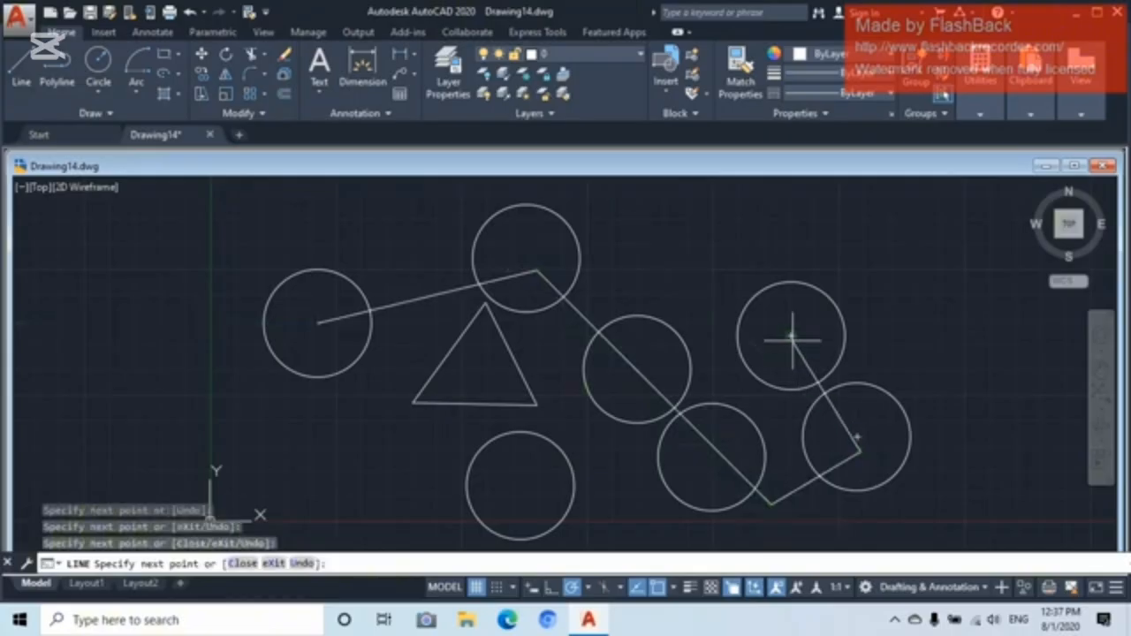
click(791, 337)
click(466, 379)
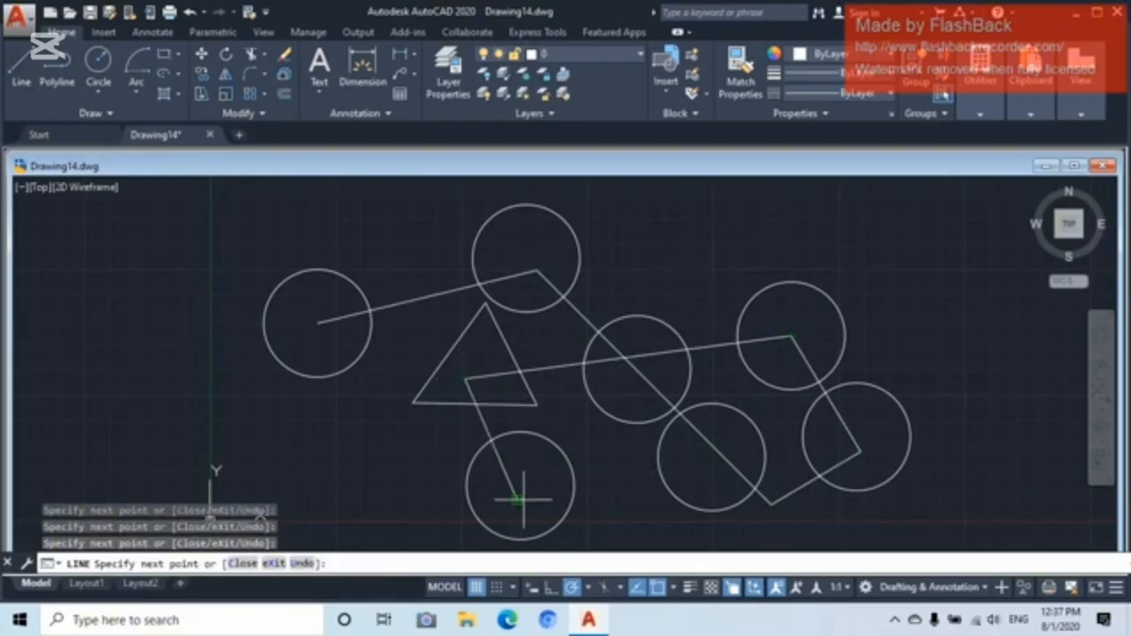
click(517, 497)
click(711, 457)
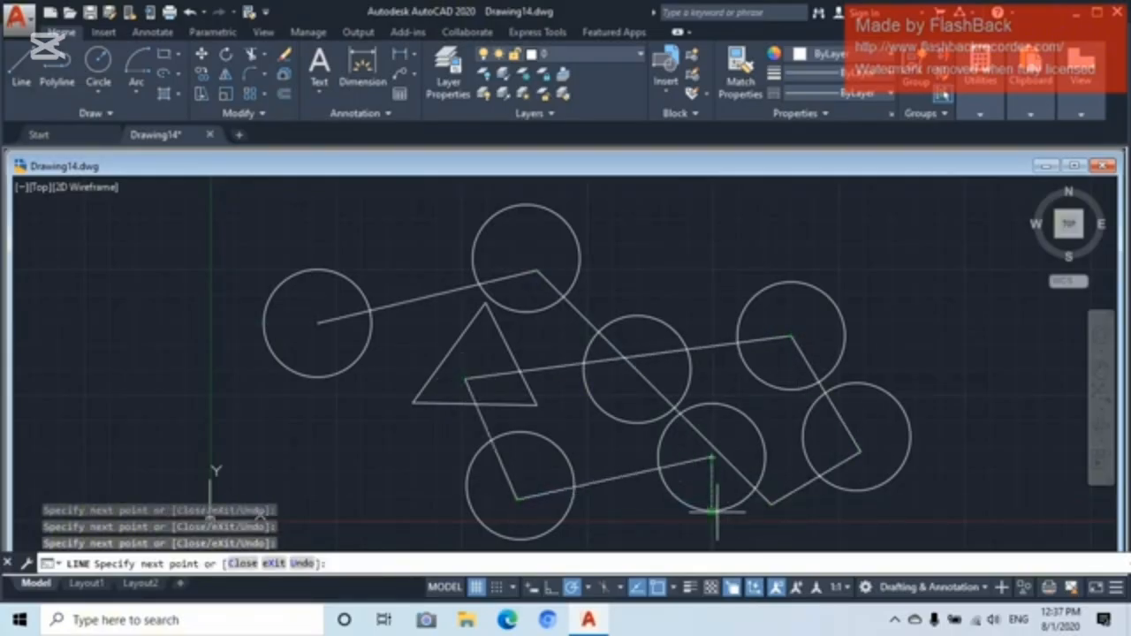
key(Escape)
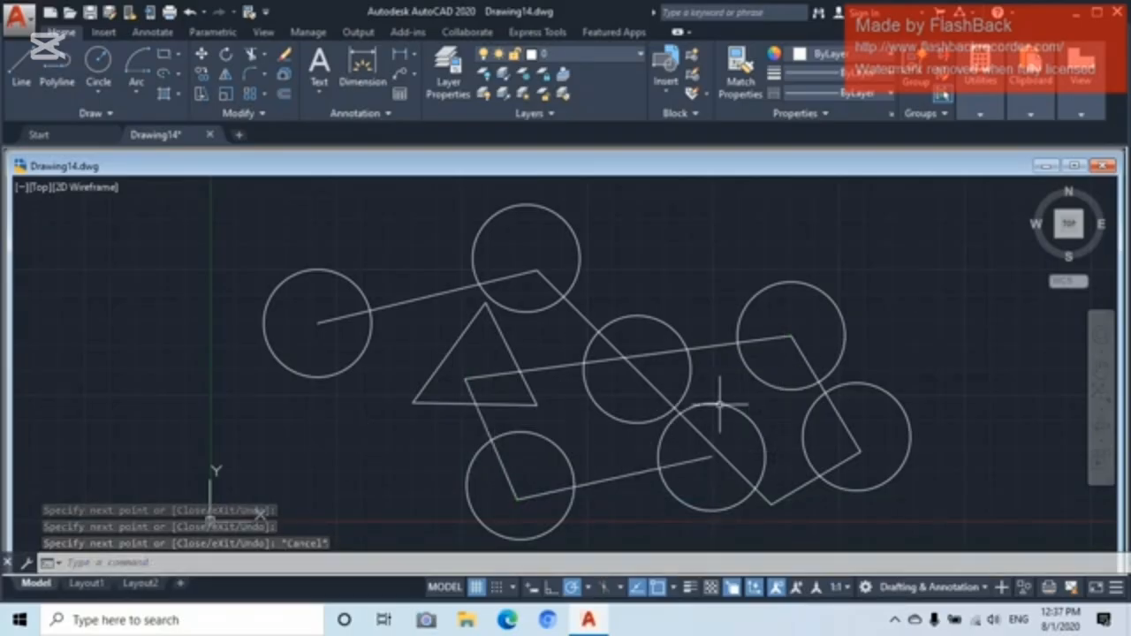
- Using all objects as cutting edges, trim the line pieces beside the topmost circle and the upper arcs of the topmost and upper-right circles
click(253, 55)
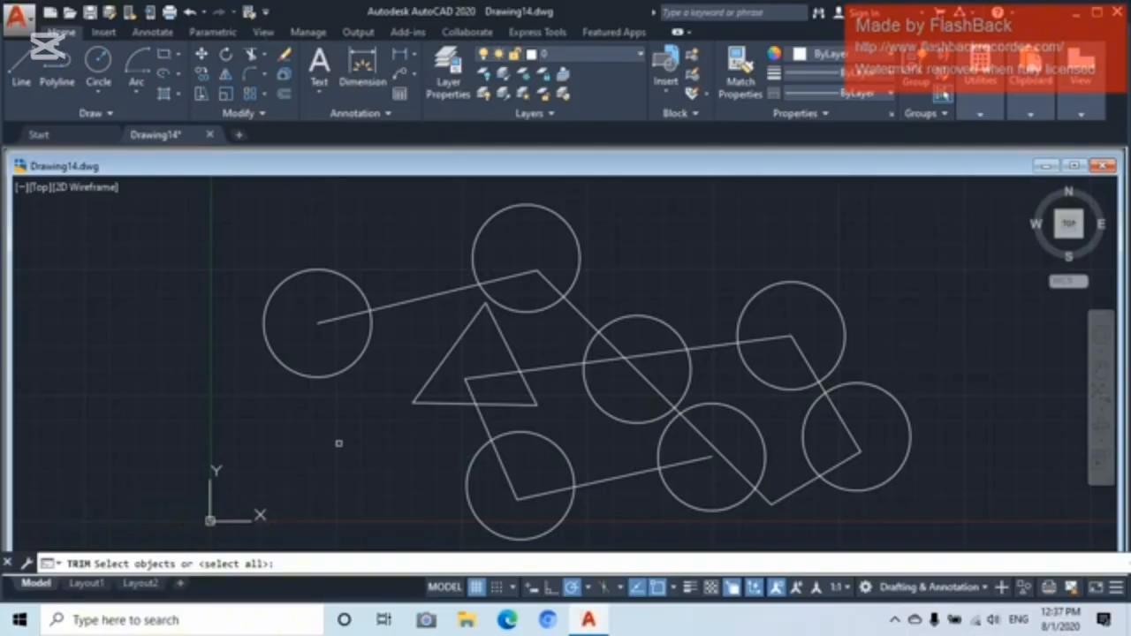
key(Return)
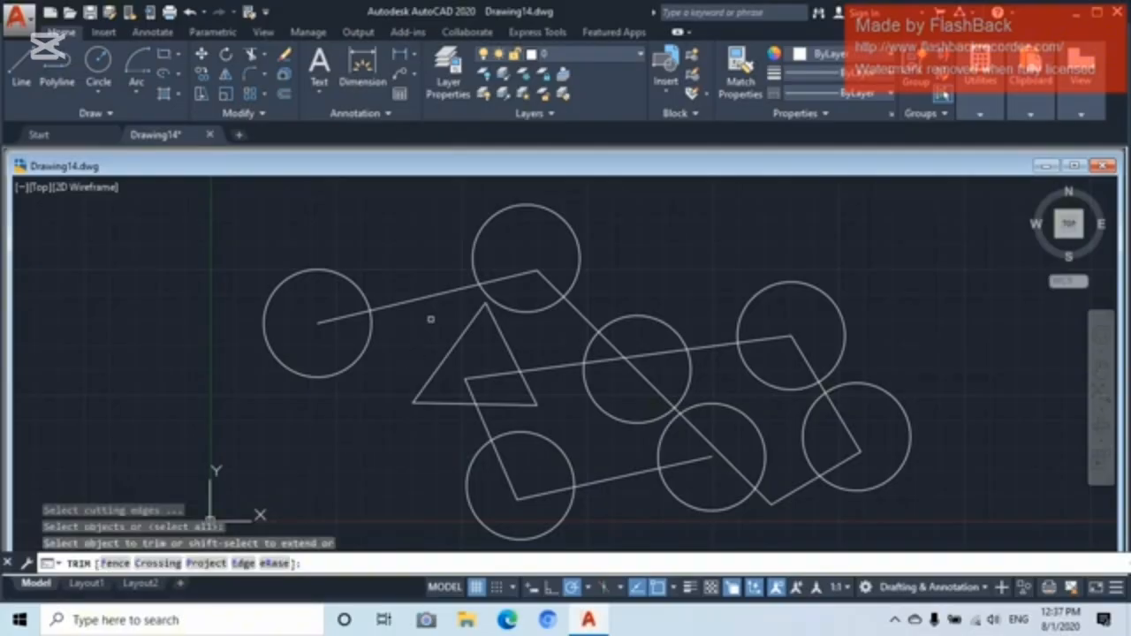
click(434, 294)
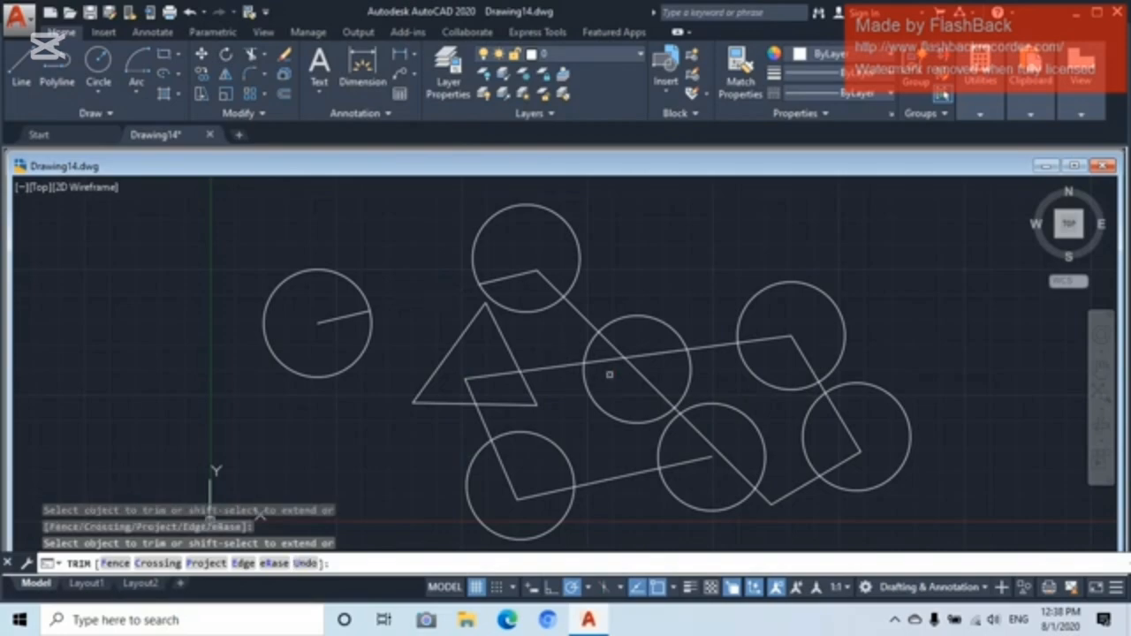
click(584, 317)
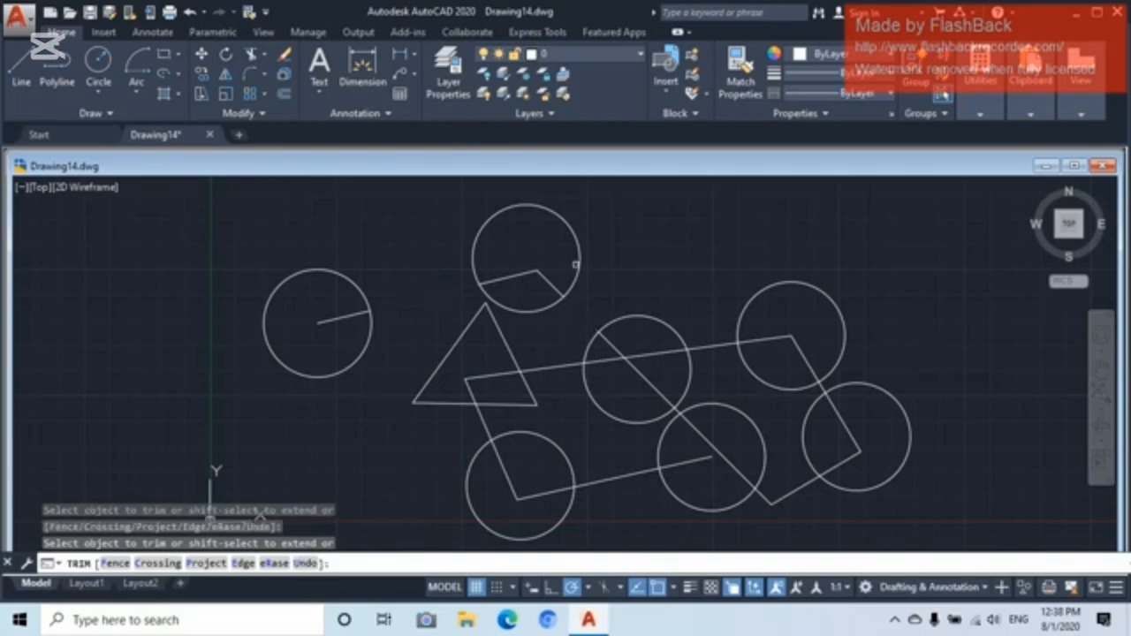
click(718, 342)
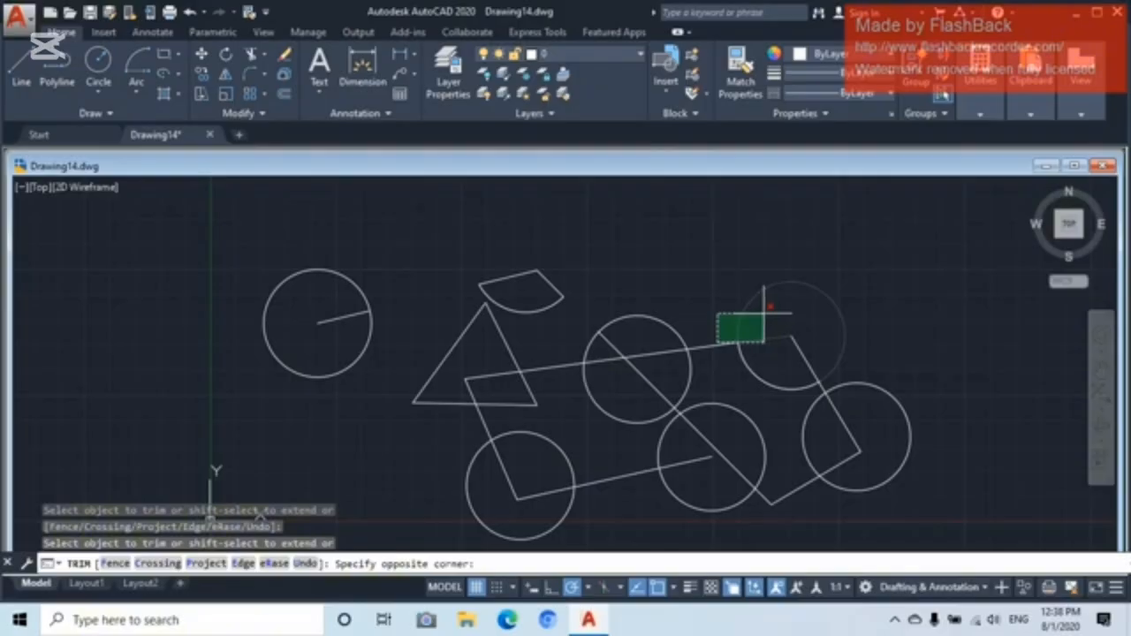
click(765, 313)
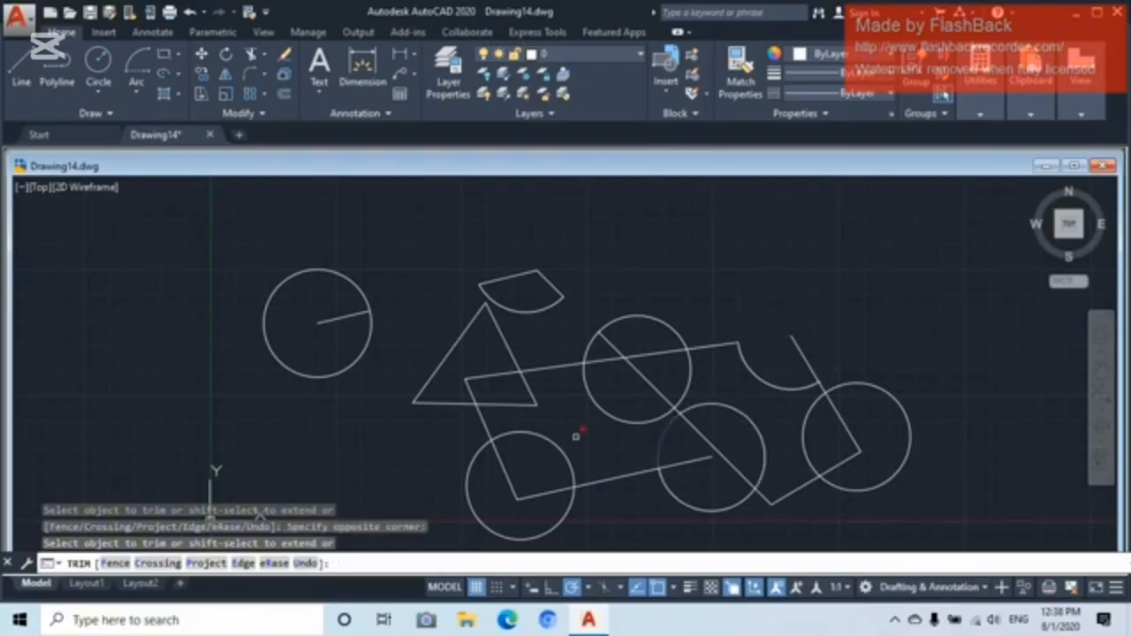
- Trim the right-hand and lower circles and the connecting lines crossing them and the triangle, using crossing windows
click(929, 406)
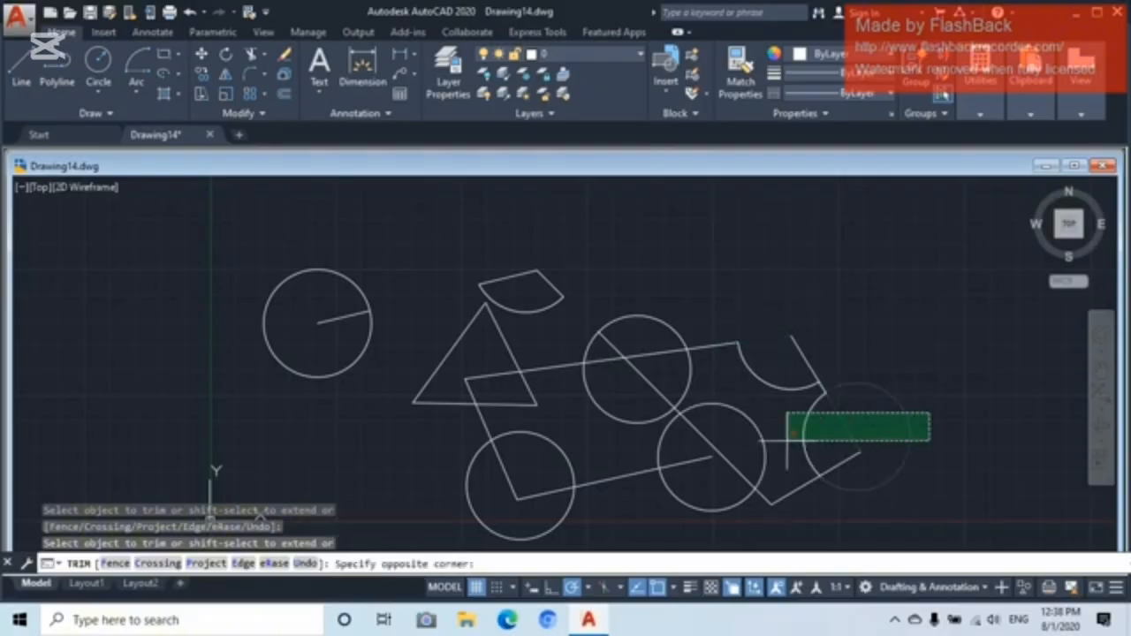
click(481, 486)
click(698, 452)
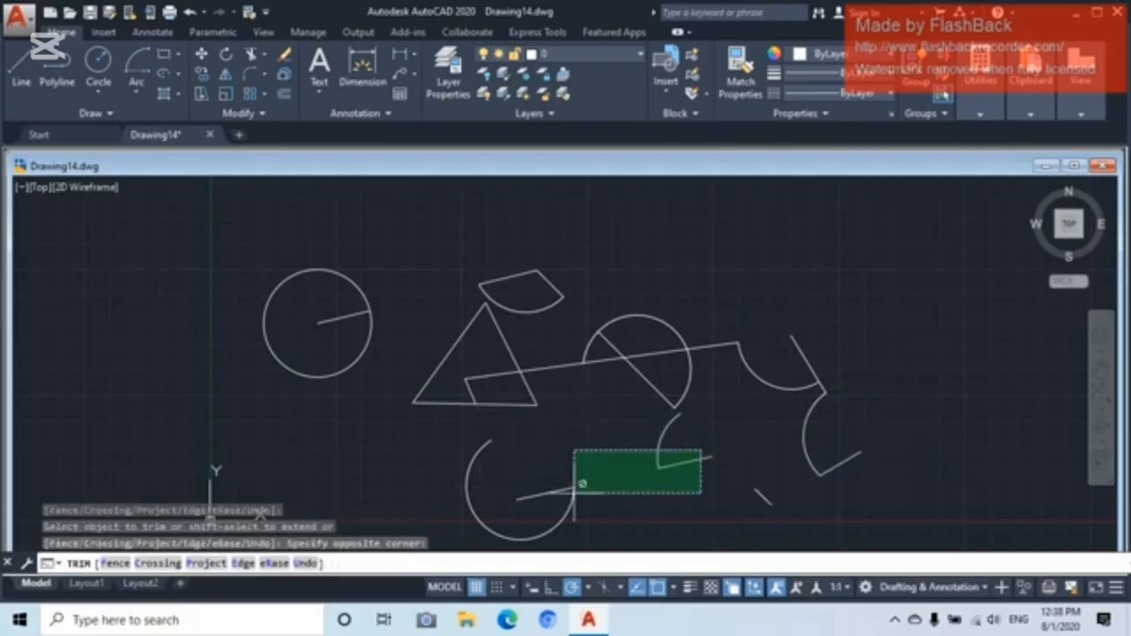
click(484, 546)
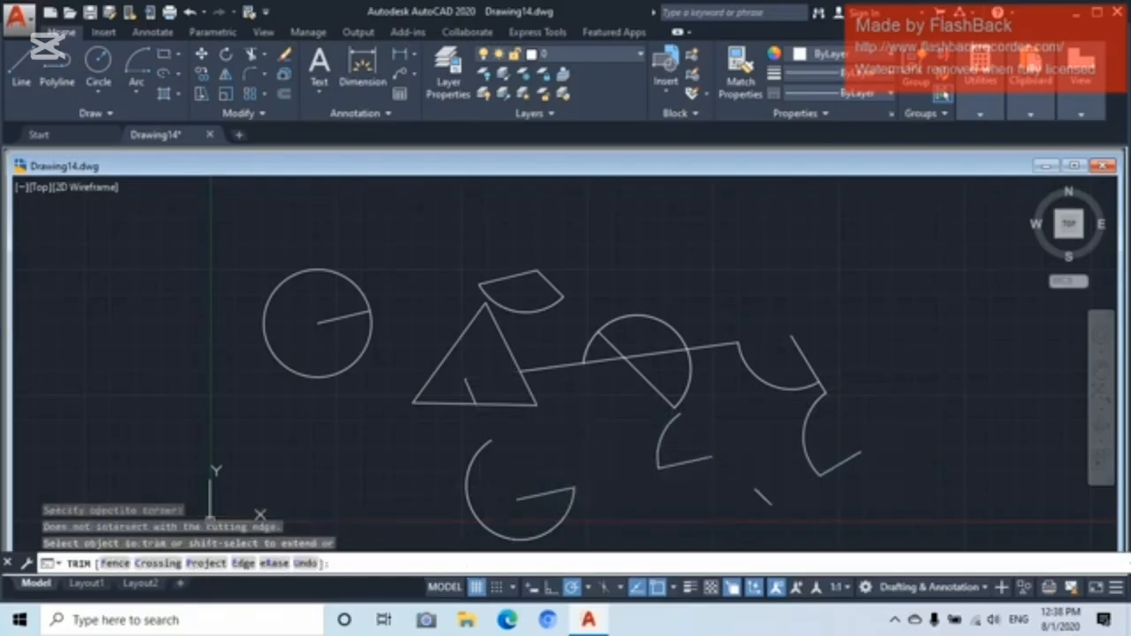
- Trim the upper part of the triangle's right side and the left part of its base, ending the Trim command
click(518, 358)
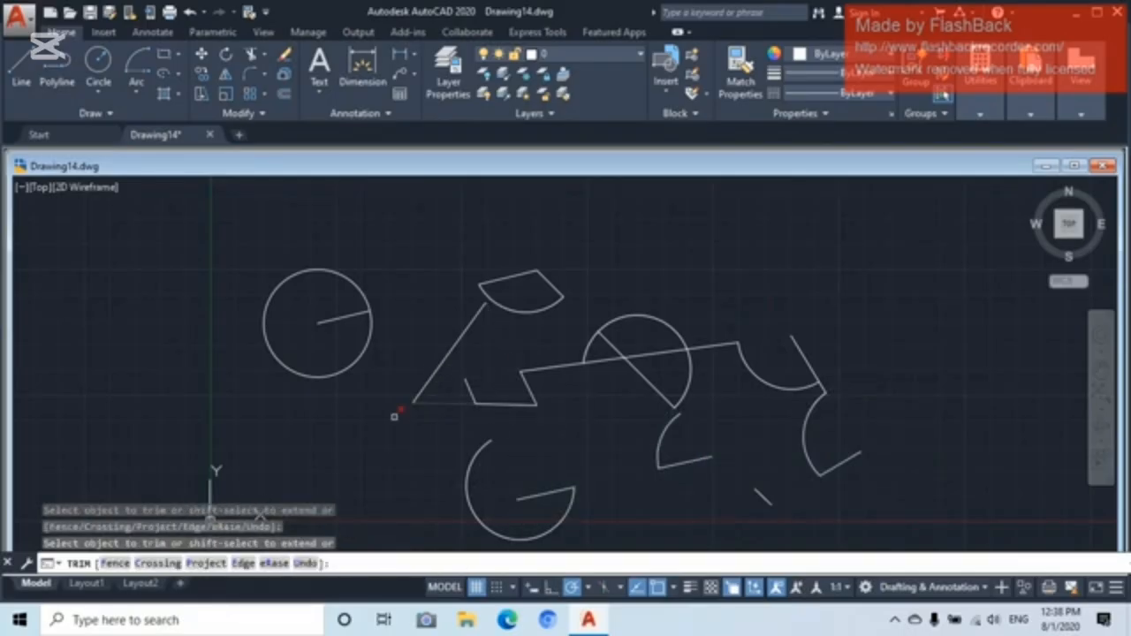
click(582, 303)
click(552, 196)
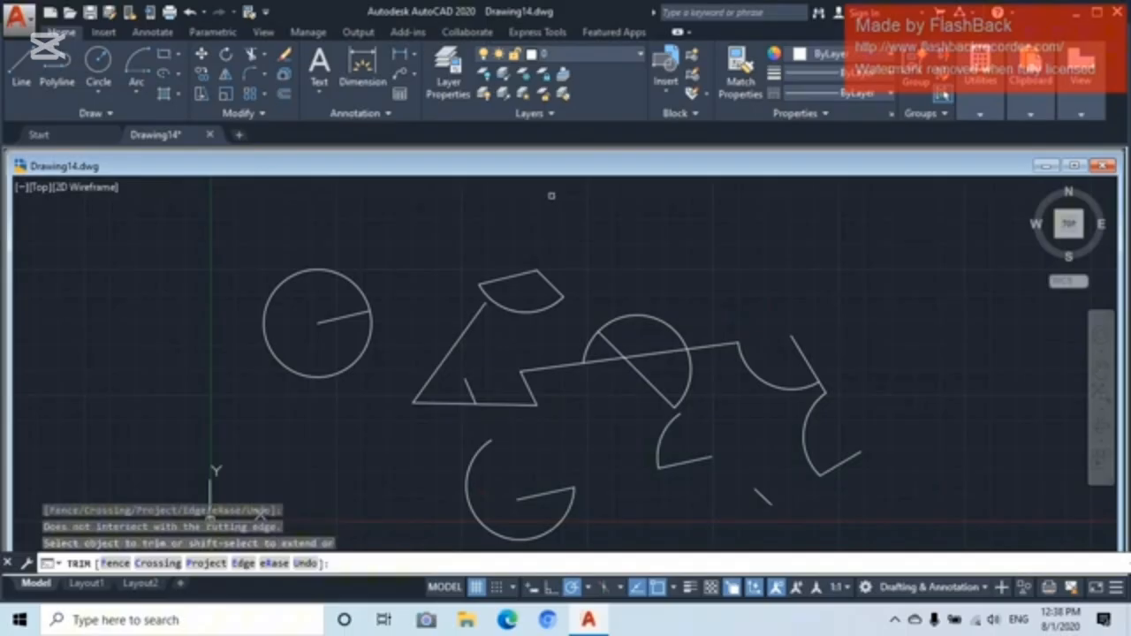
click(874, 274)
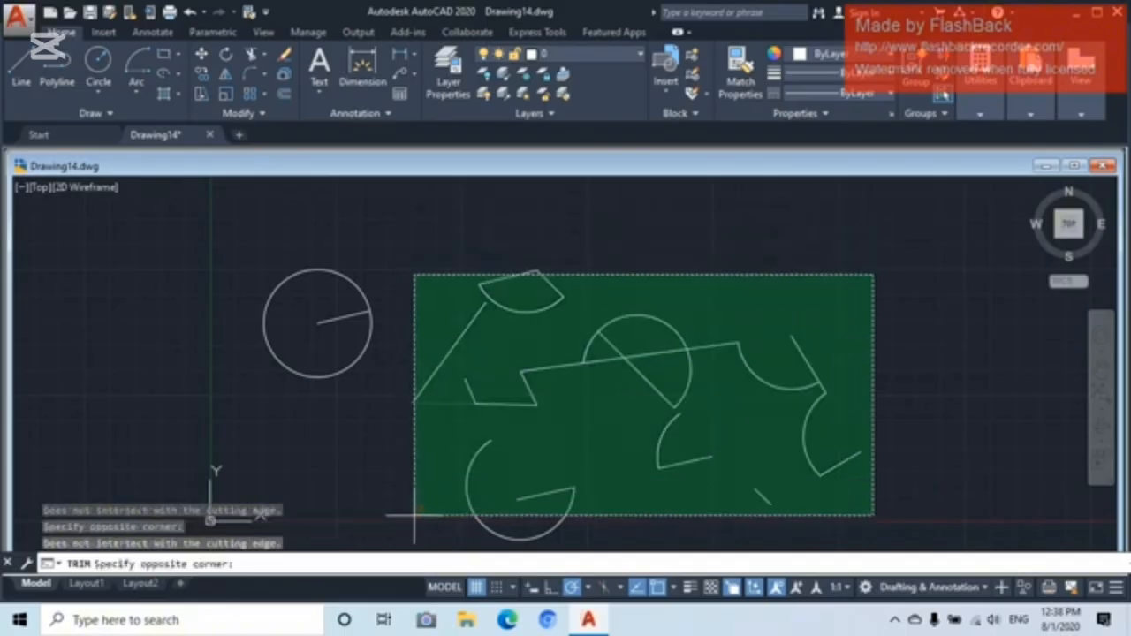
click(414, 518)
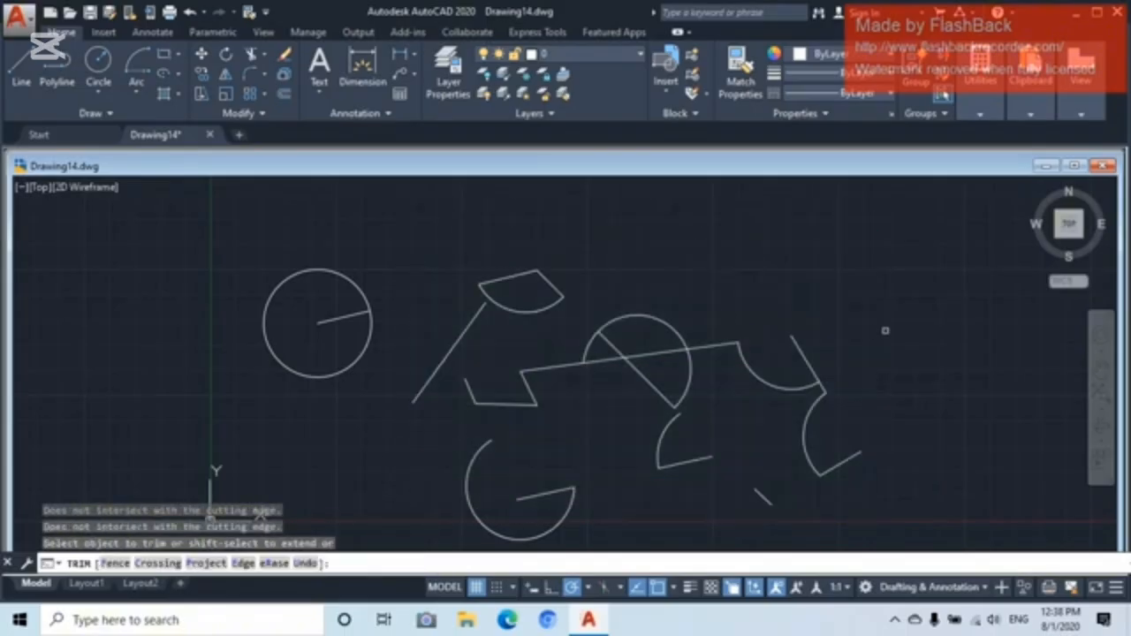
key(Escape)
- Erase all the trimmed shapes, followed by the remaining circle and its radius line
click(869, 239)
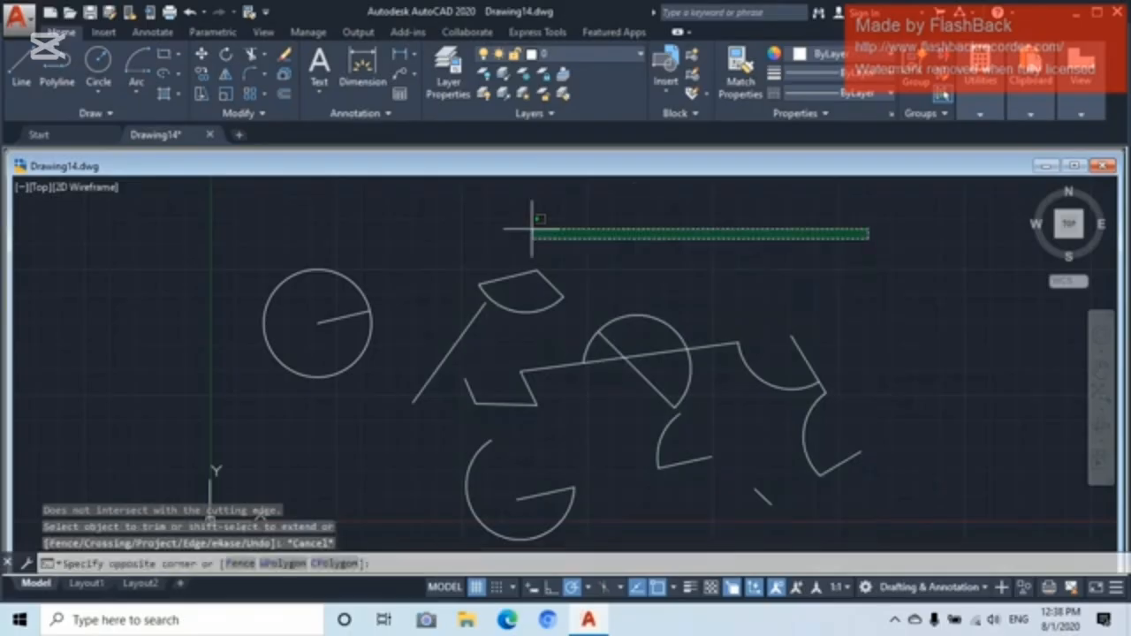
click(422, 470)
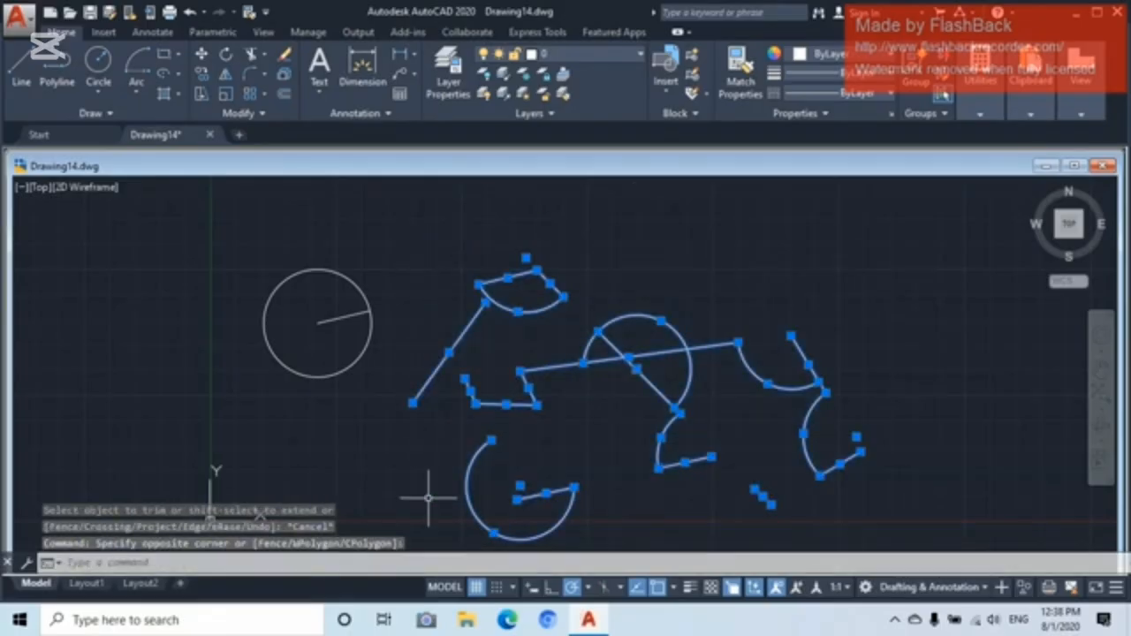
right_click(606, 452)
click(668, 187)
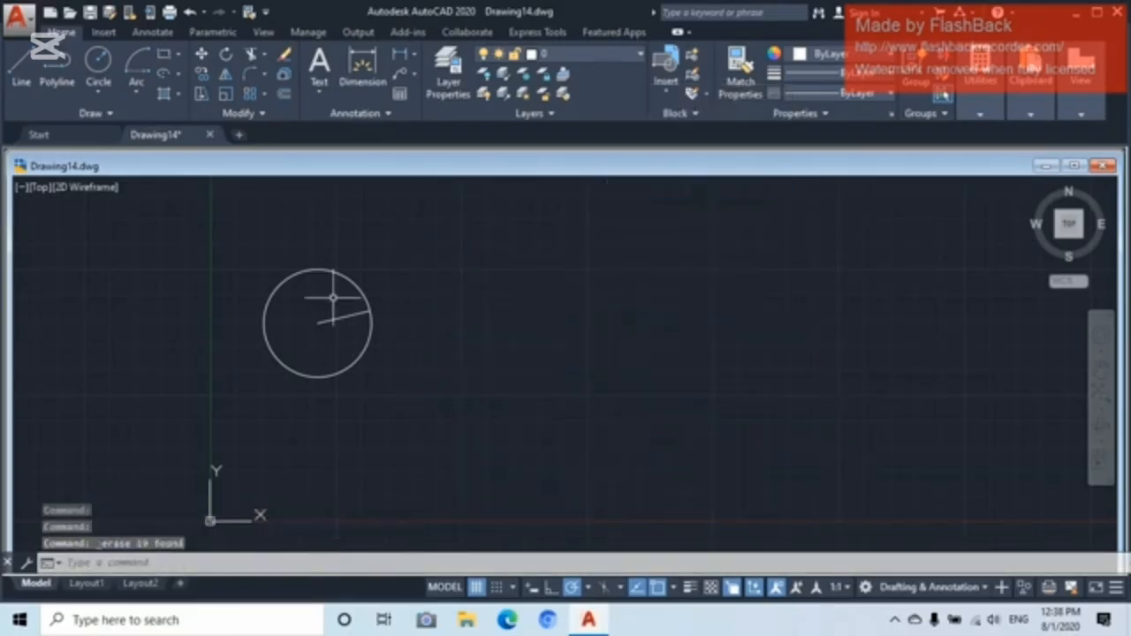
click(381, 286)
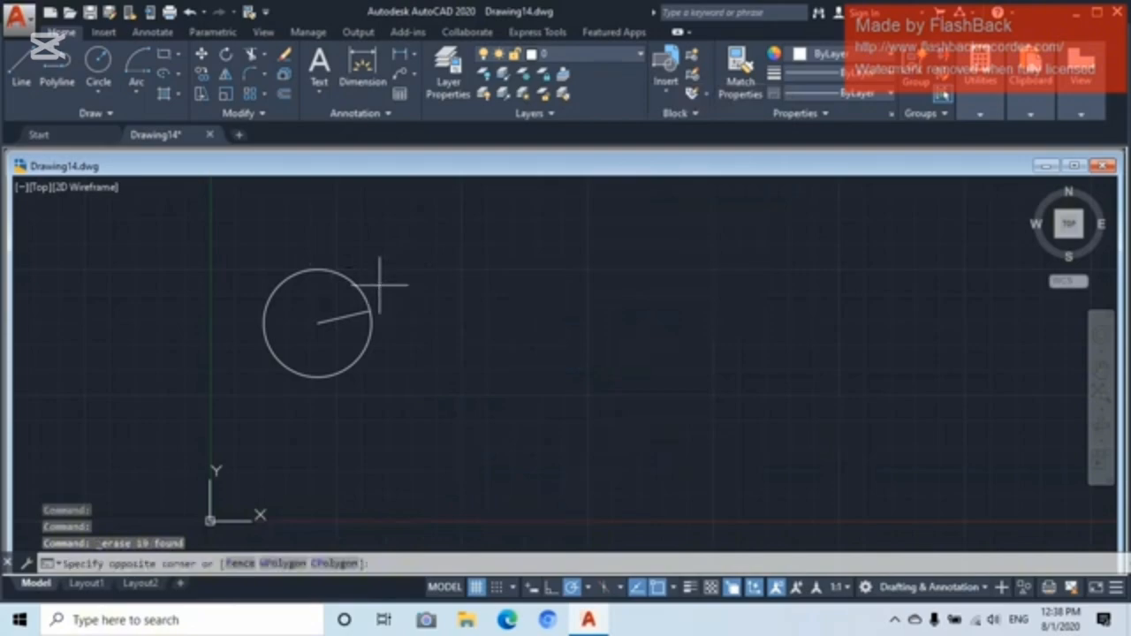
click(295, 373)
right_click(414, 393)
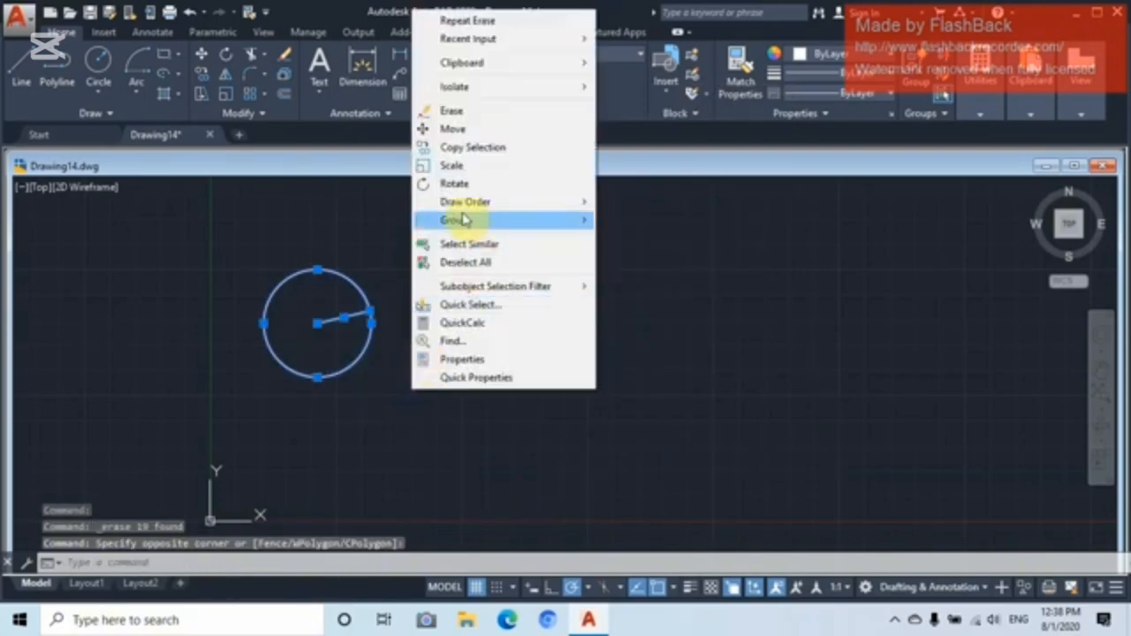
click(468, 113)
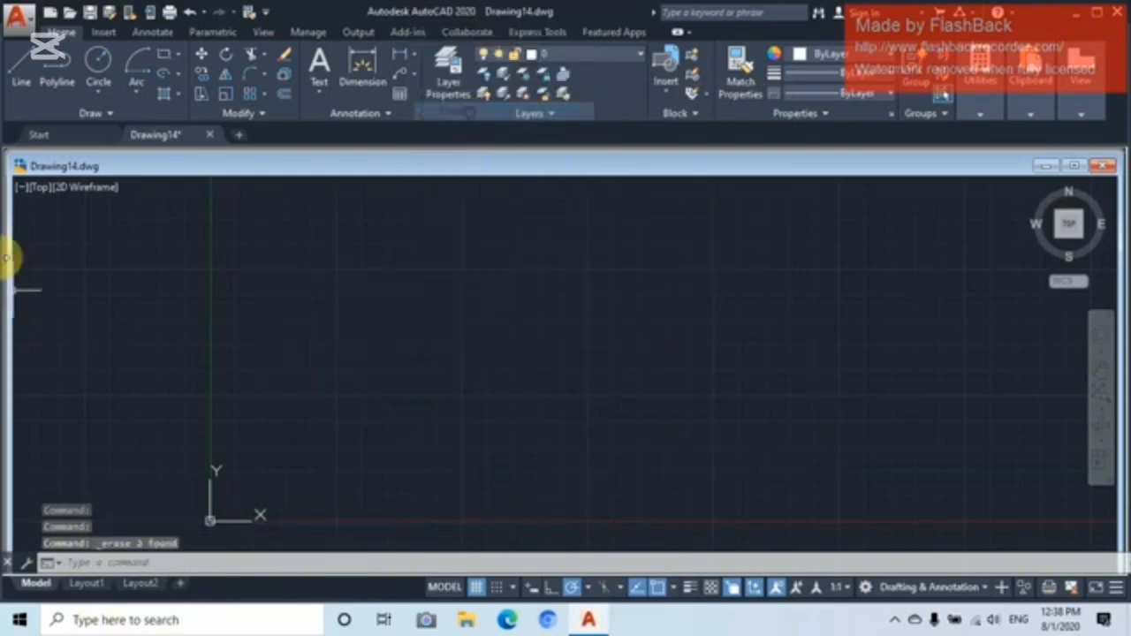
- Draw a wide horizontal rectangle to the upper right of the origin by picking two opposite corners
click(21, 71)
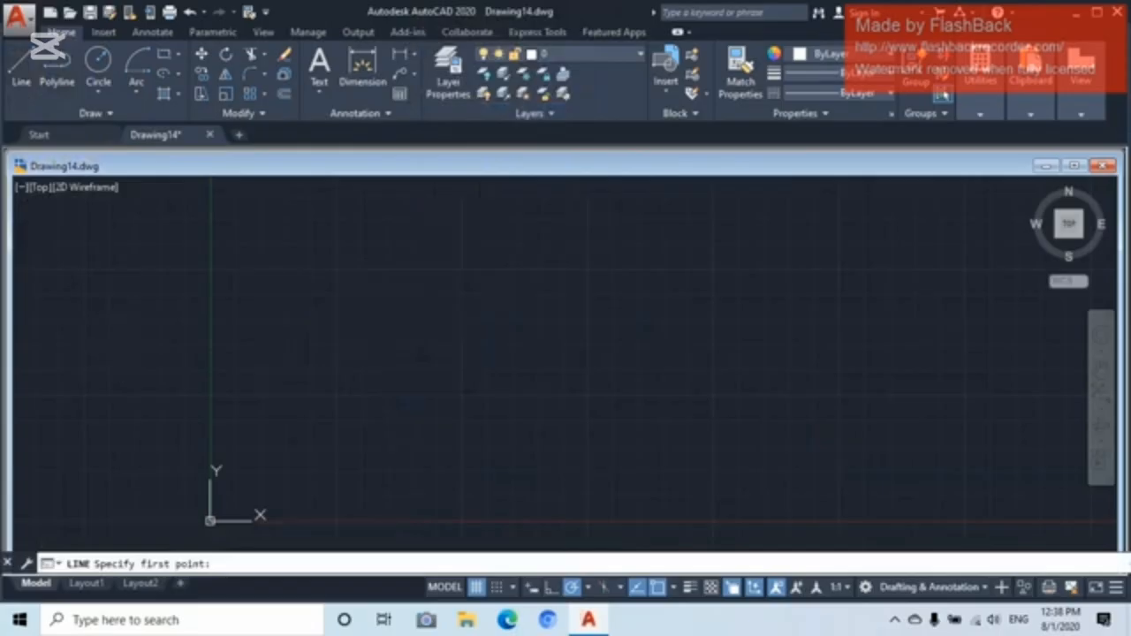
click(152, 57)
click(164, 57)
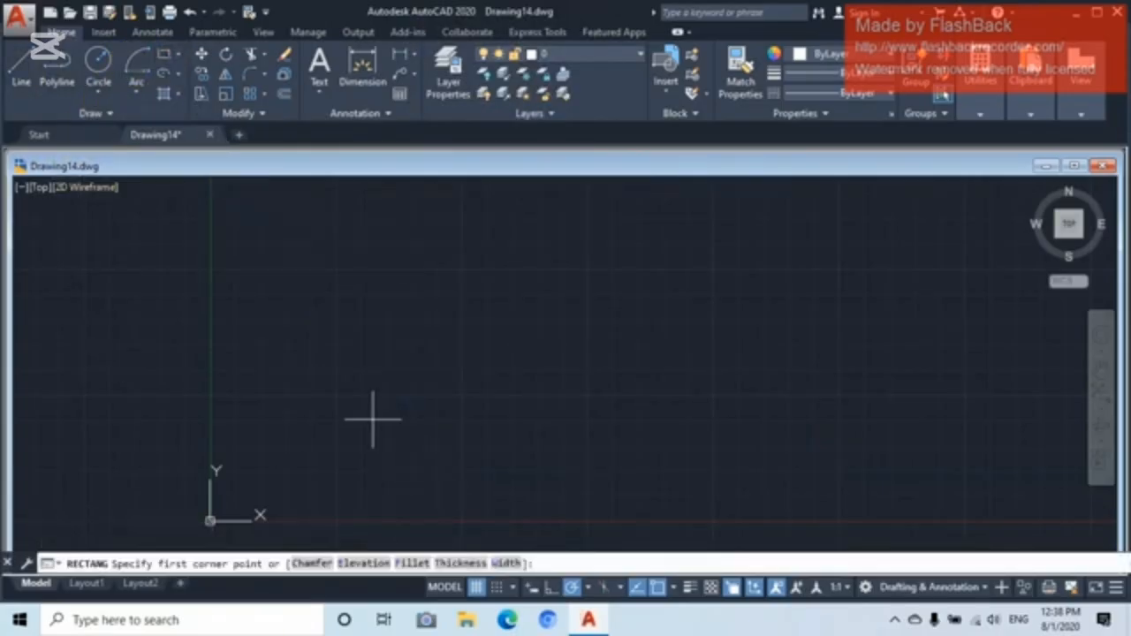
click(338, 447)
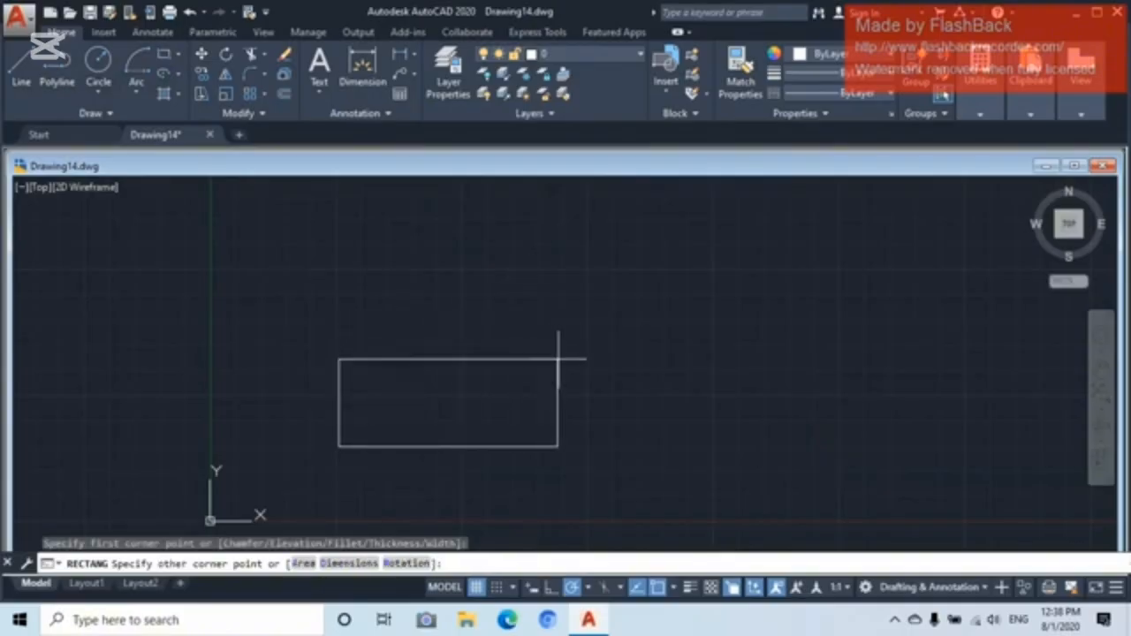
click(586, 346)
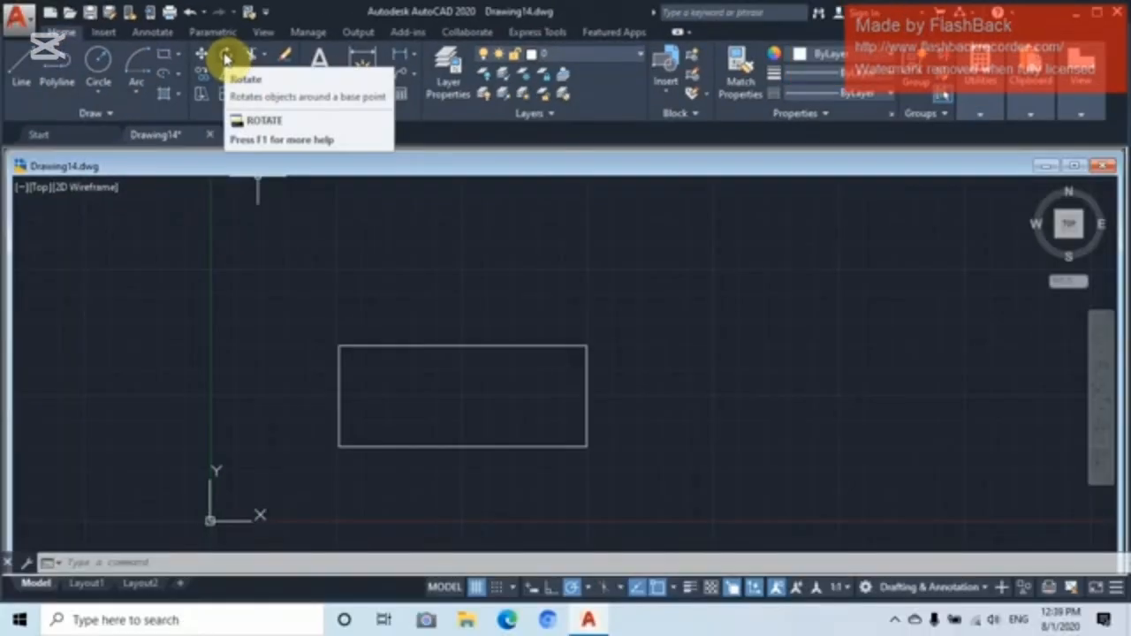
- Rotate the rectangle counterclockwise about its upper-right corner so it slopes upward to the right
click(226, 55)
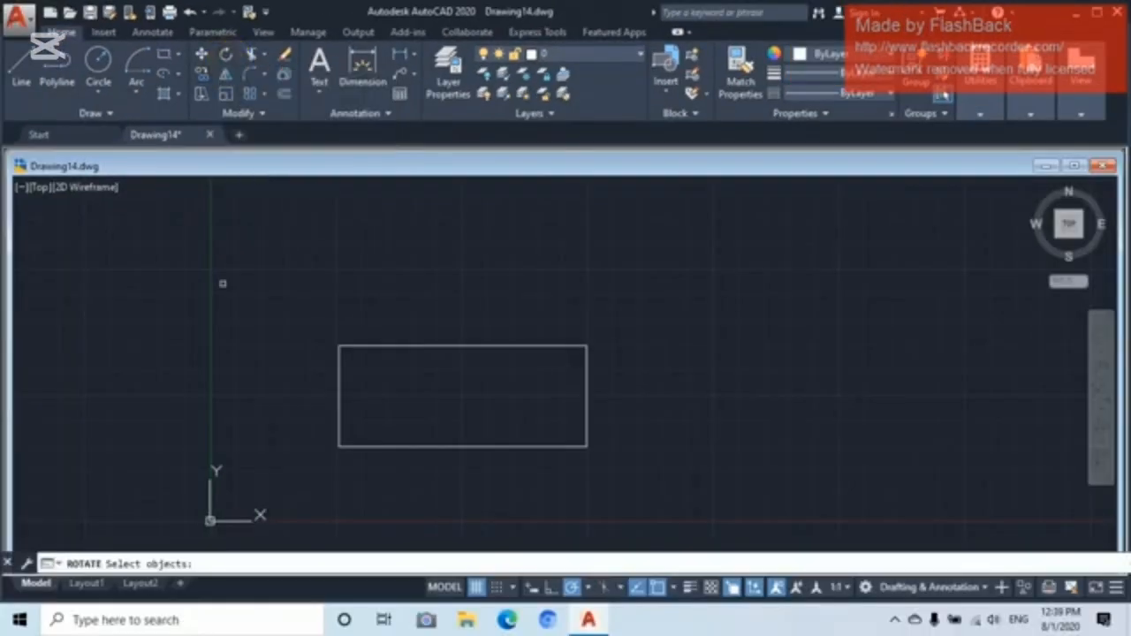
click(341, 391)
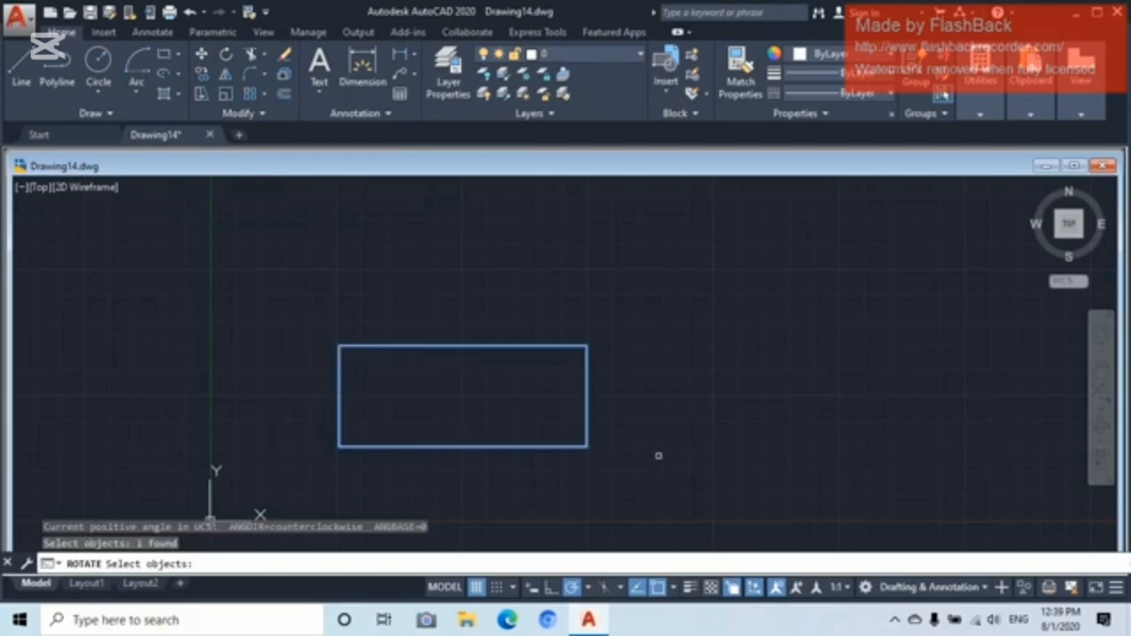
key(Return)
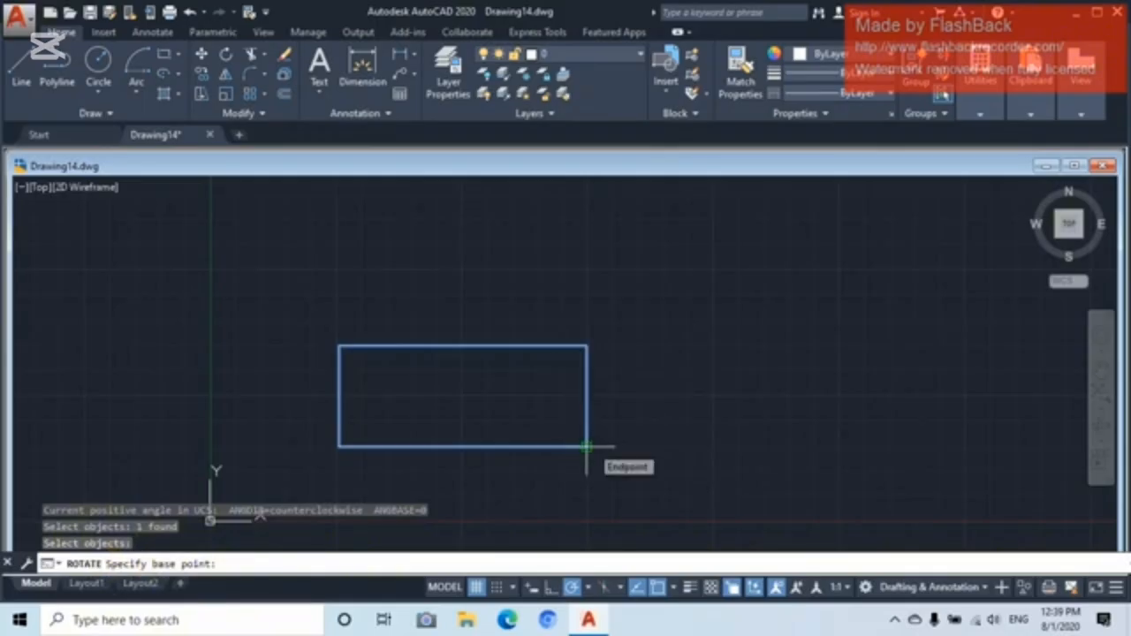
click(586, 346)
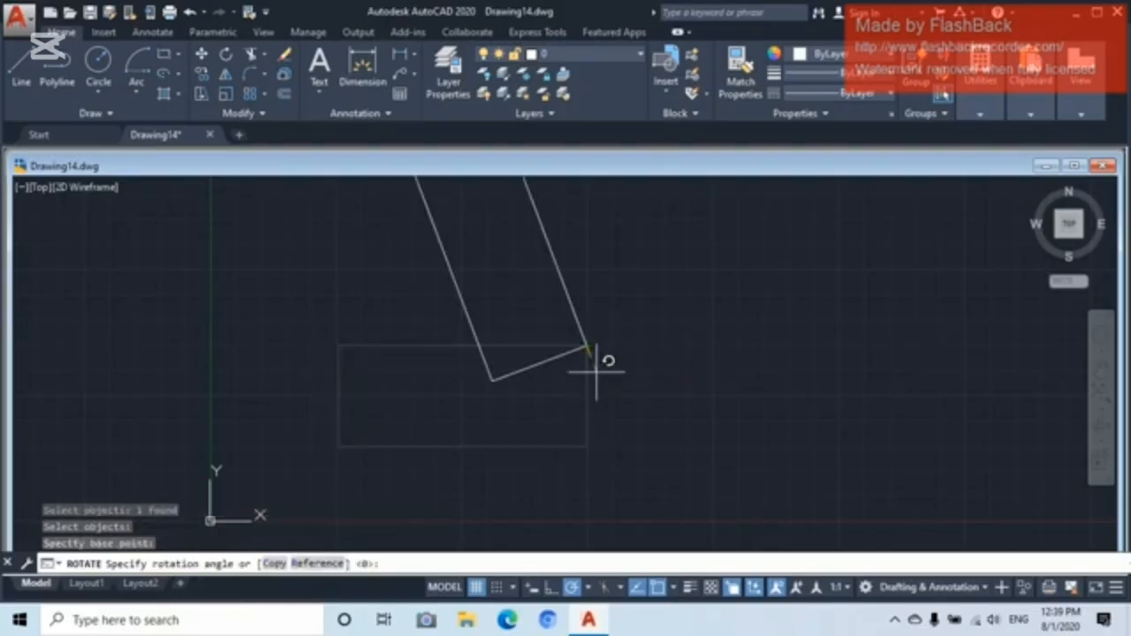
scroll(586, 371, down, 2)
middle_drag(574, 383, 507, 449)
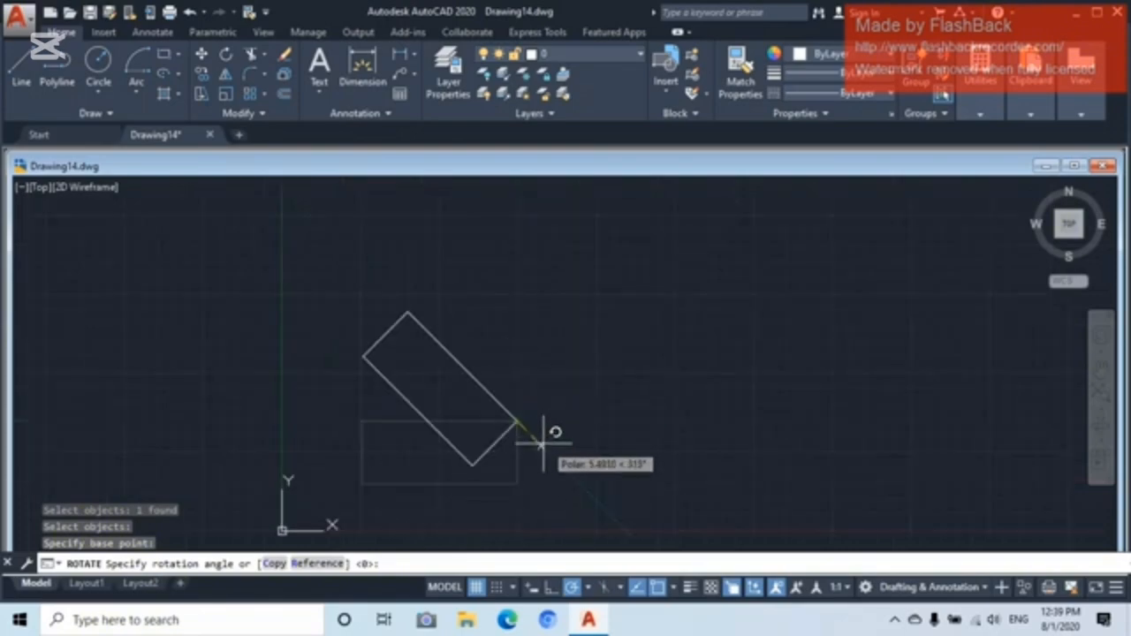
click(562, 388)
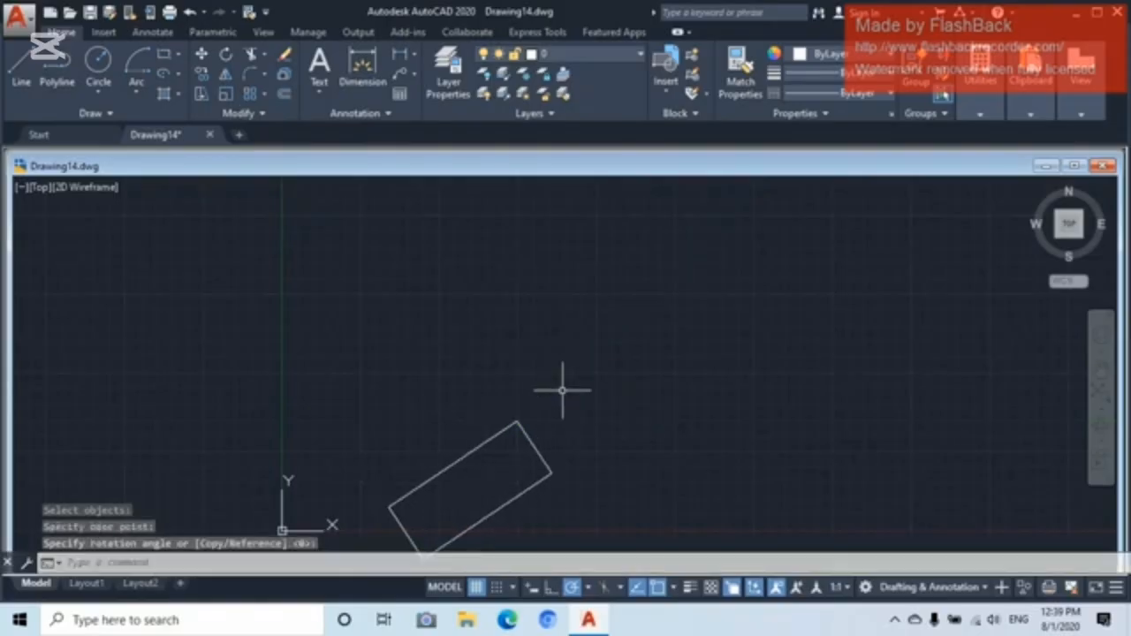
- Fillet the rotated rectangle's leftmost corner, between its upper long edge and left short edge, with a radius of 1
middle_drag(575, 492, 510, 404)
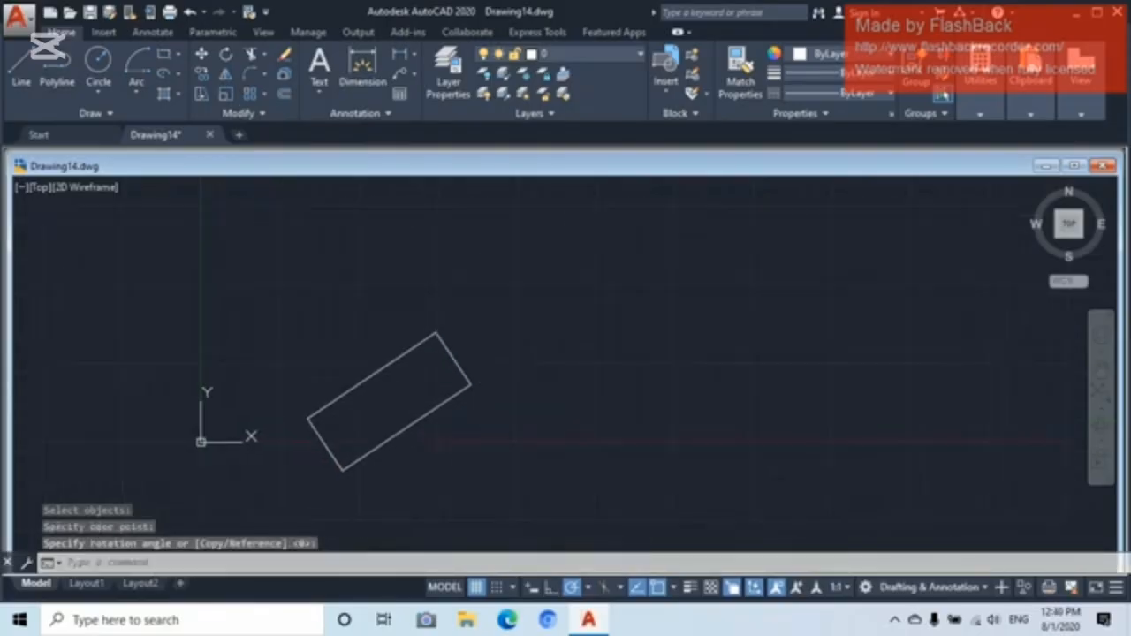
scroll(510, 378, up, 2)
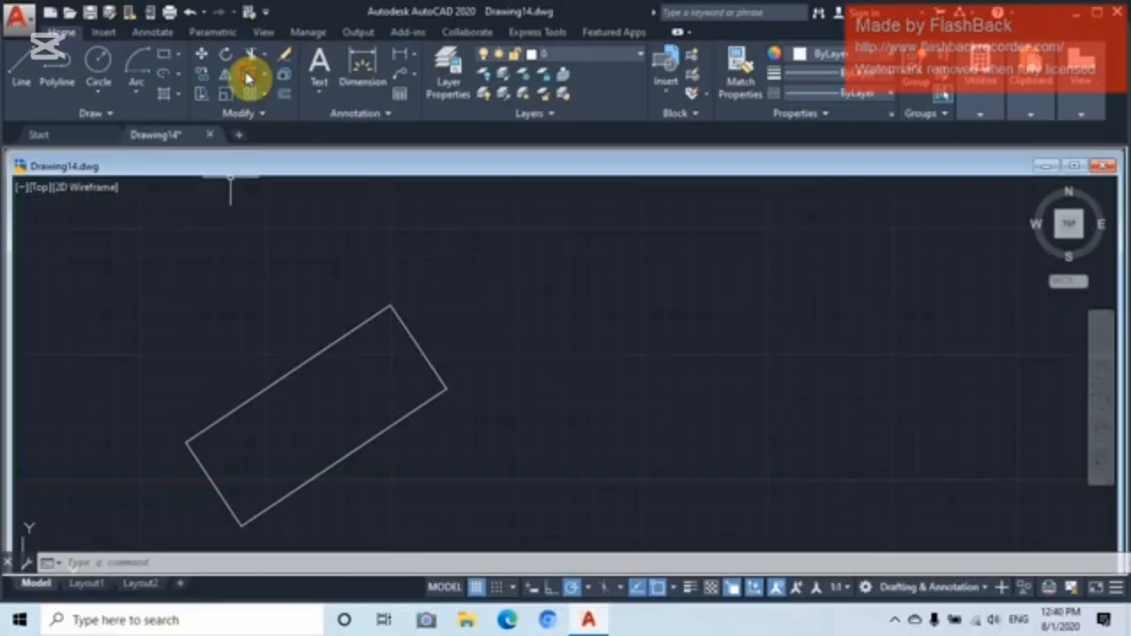
click(248, 78)
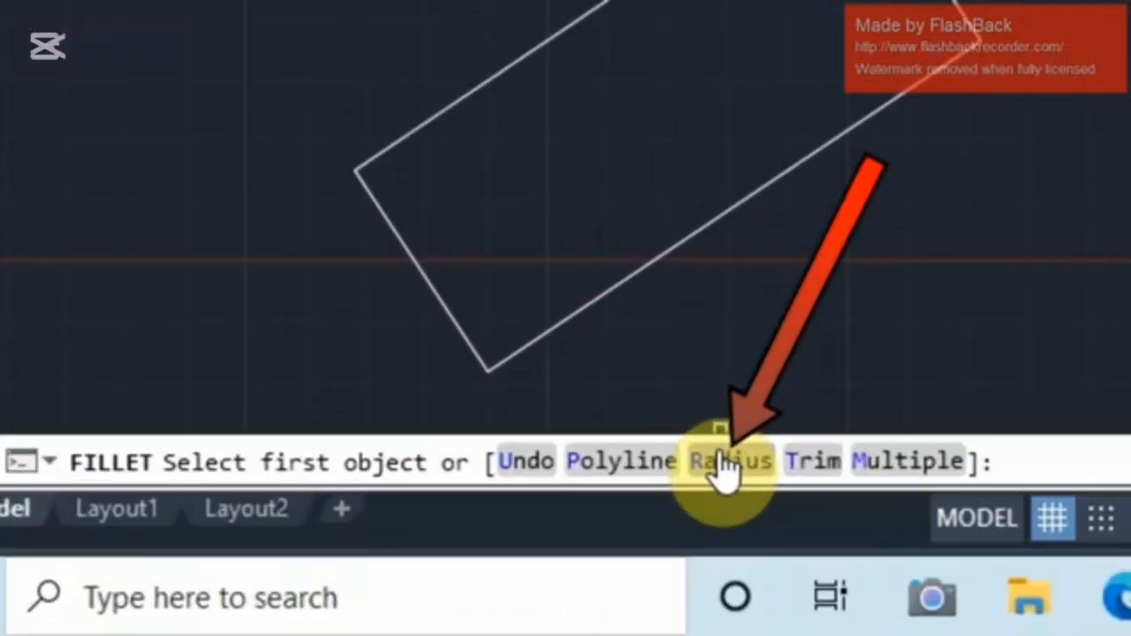
click(723, 459)
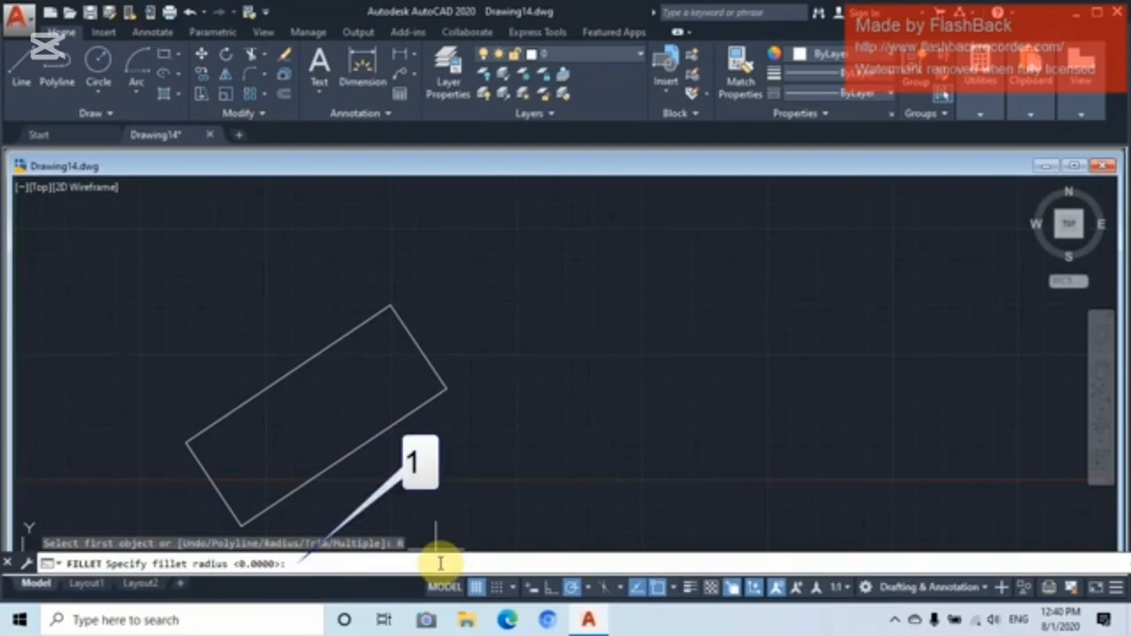
text(1)
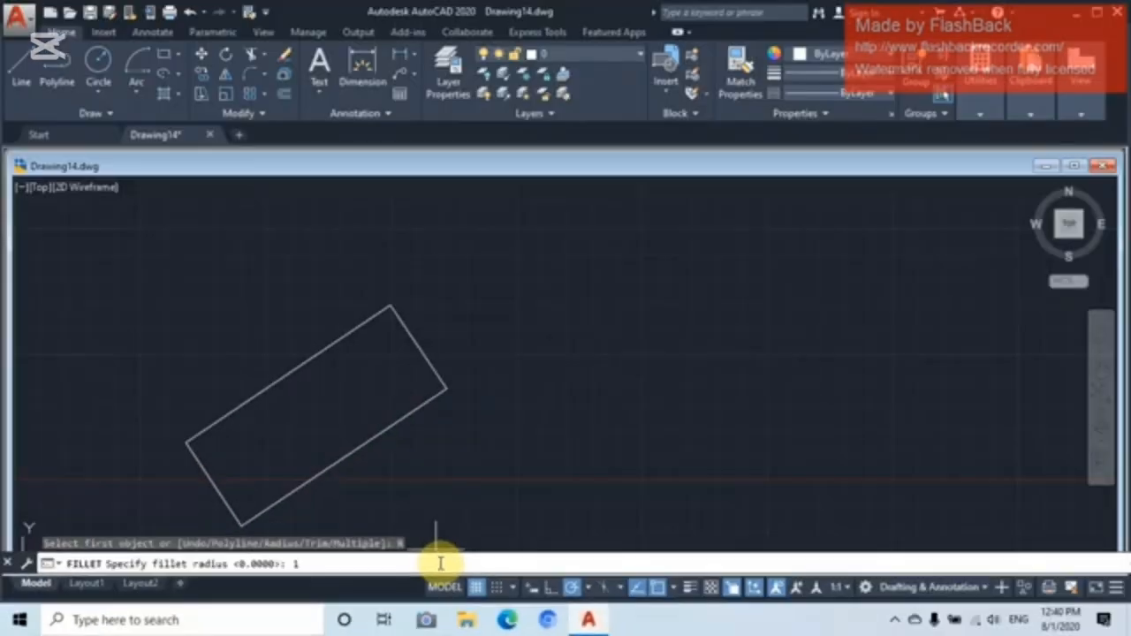
key(Return)
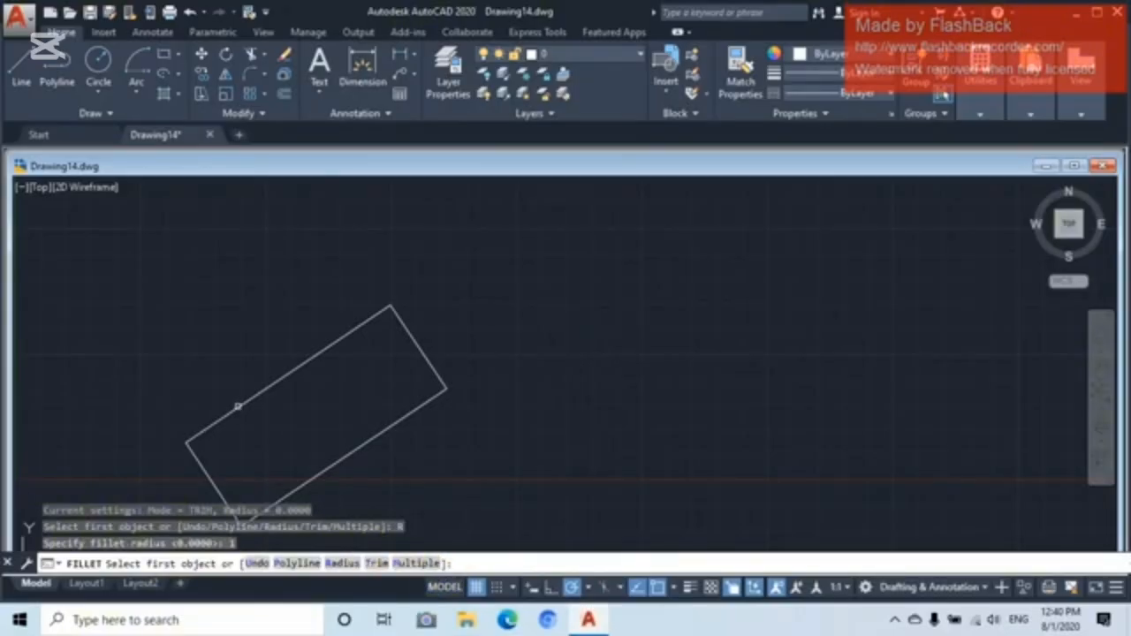
click(237, 407)
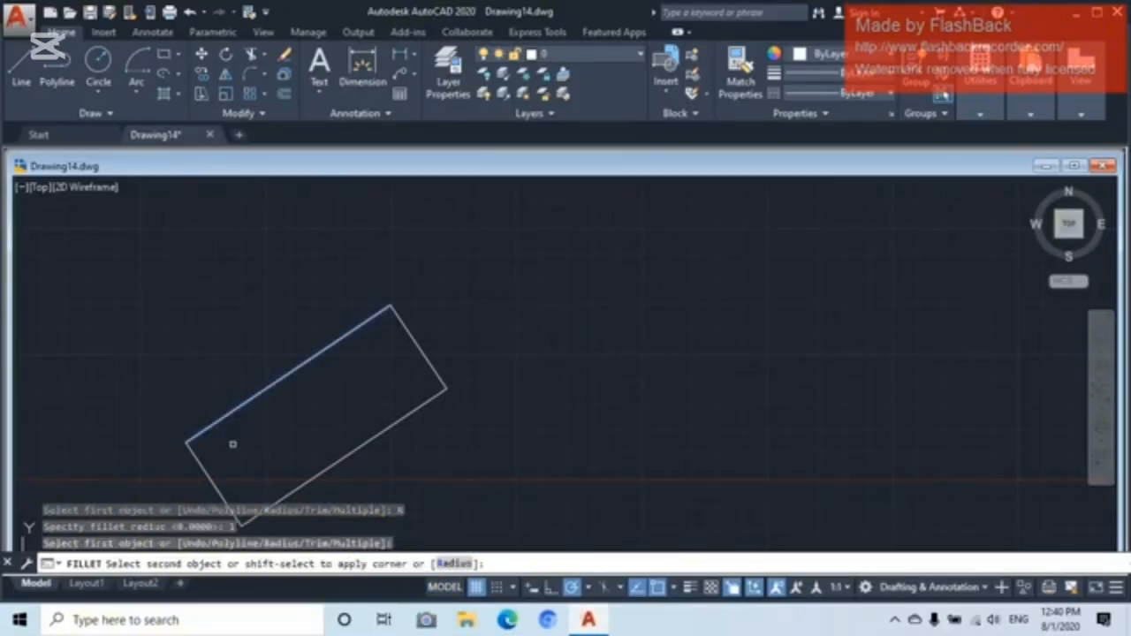
click(193, 454)
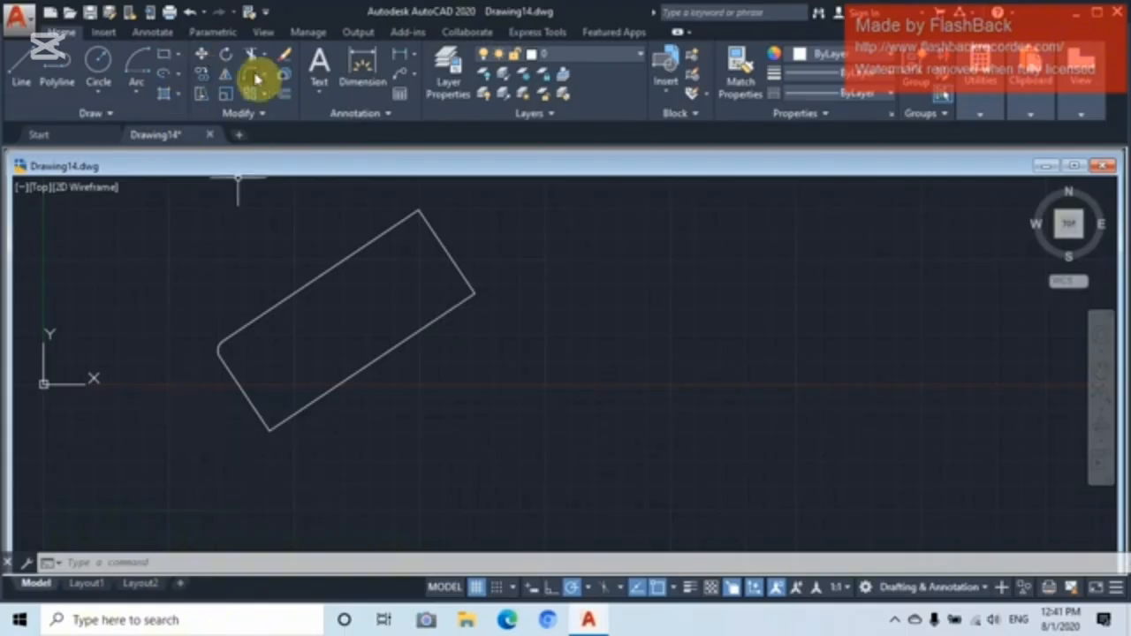
- Fillet the rectangle's lowest corner, between its left short edge and lower long edge, with a radius of 2
click(256, 79)
click(349, 566)
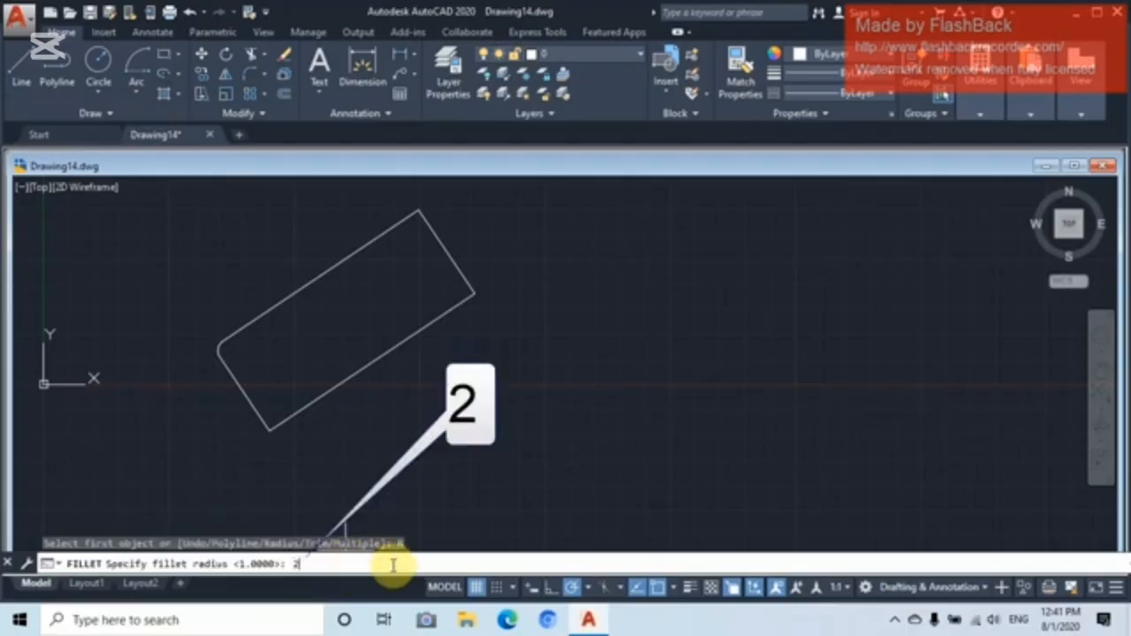
text(2)
key(Return)
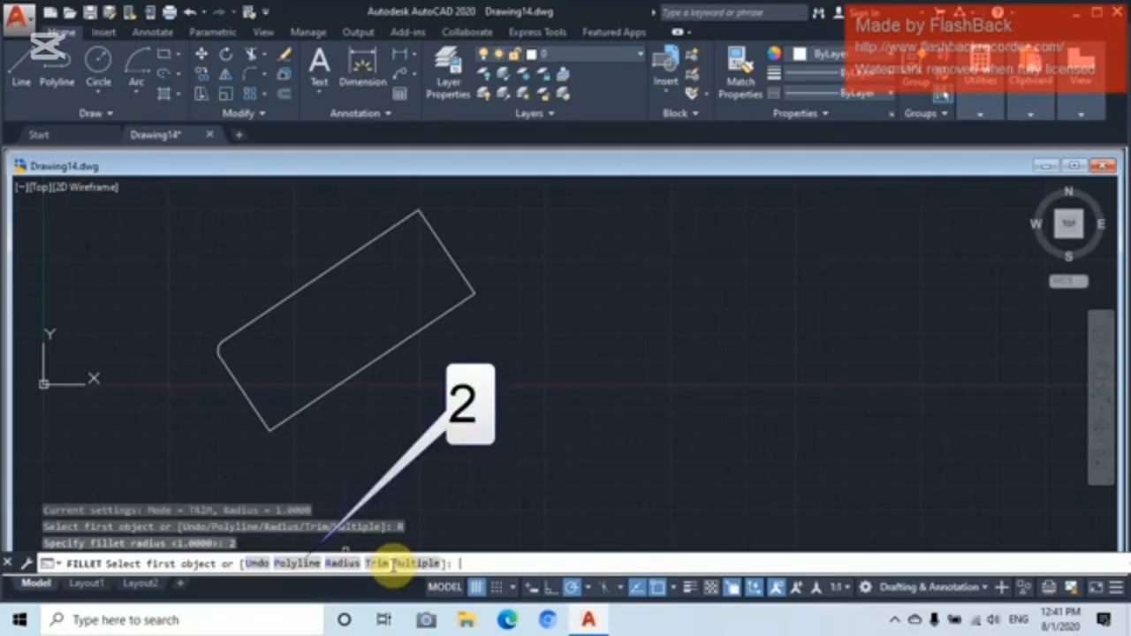
click(255, 407)
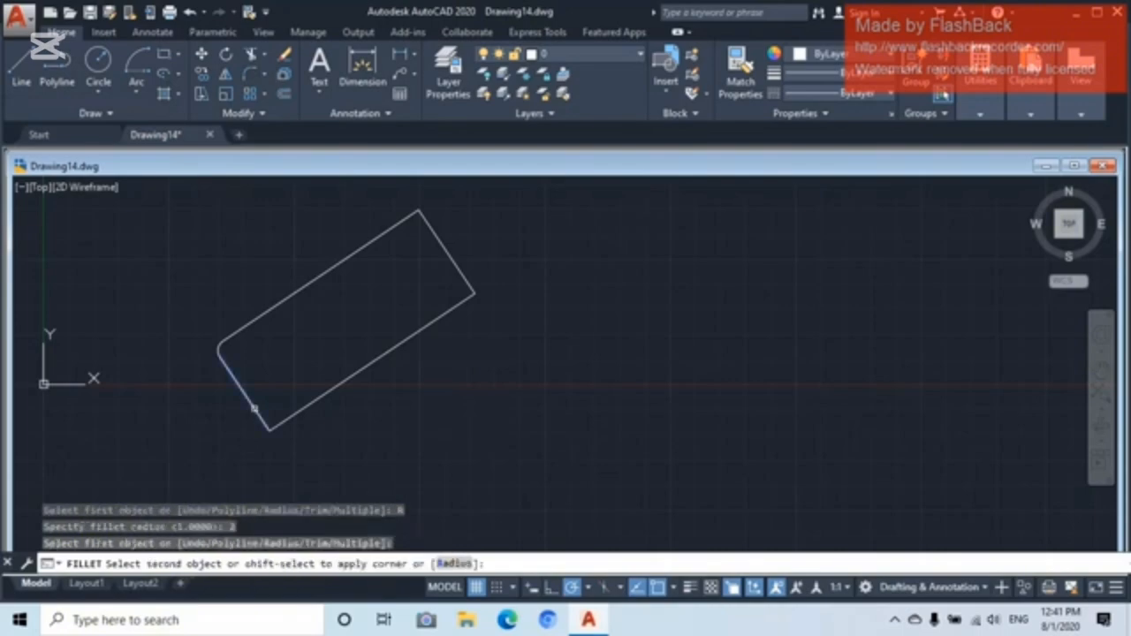
click(305, 412)
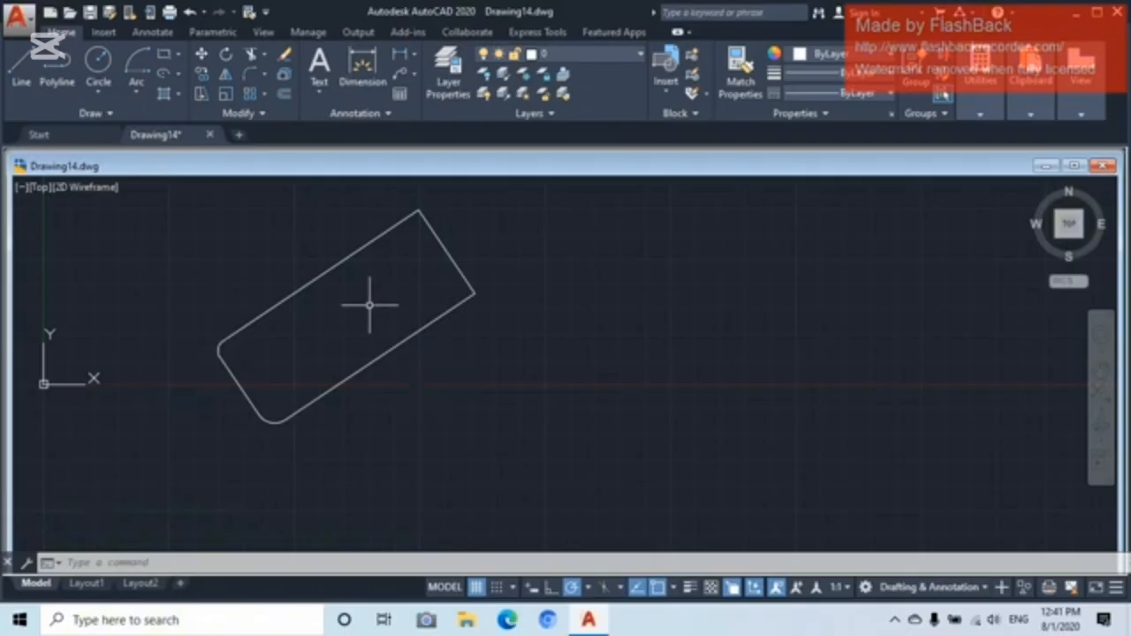
- Mirror the filleted rectangle across a vertical line to its right, keeping the source object
middle_drag(370, 303, 330, 374)
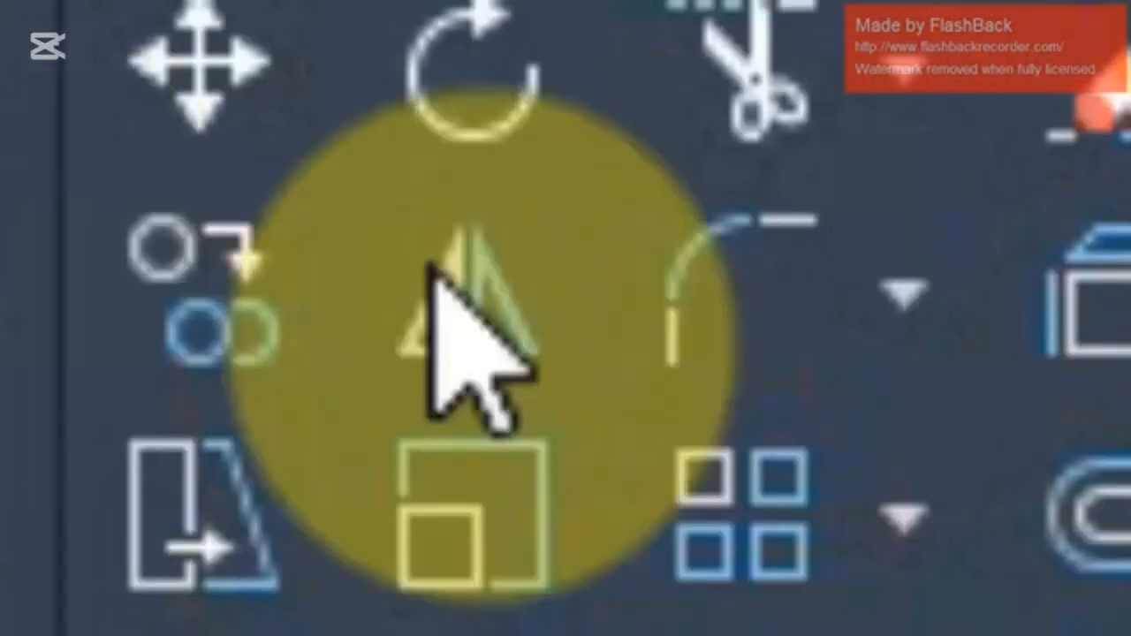
click(462, 288)
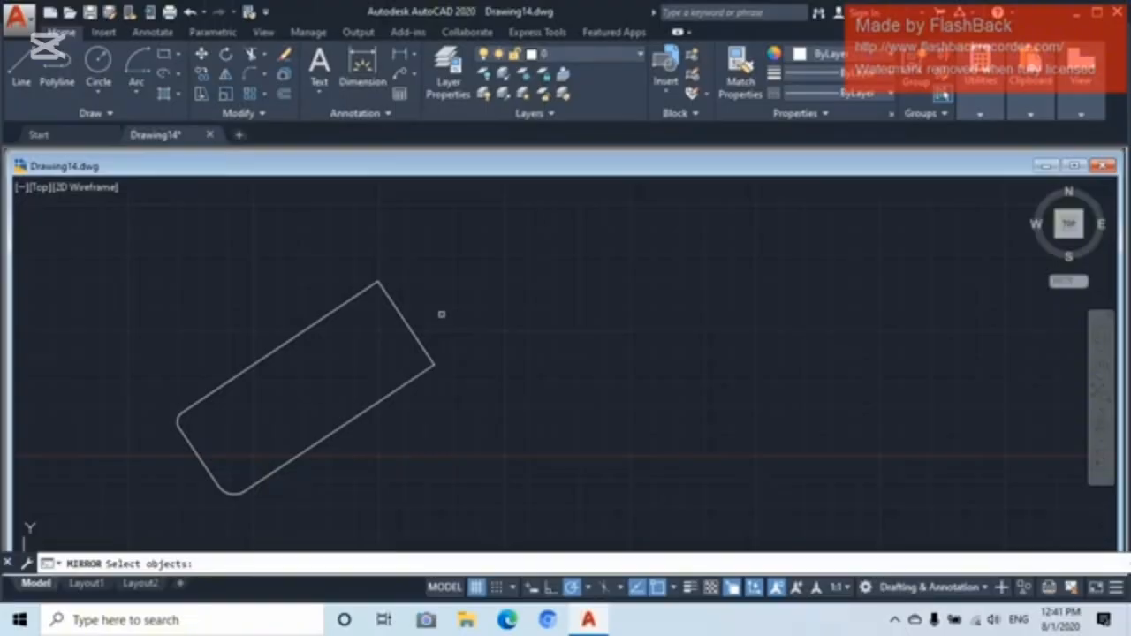
click(398, 312)
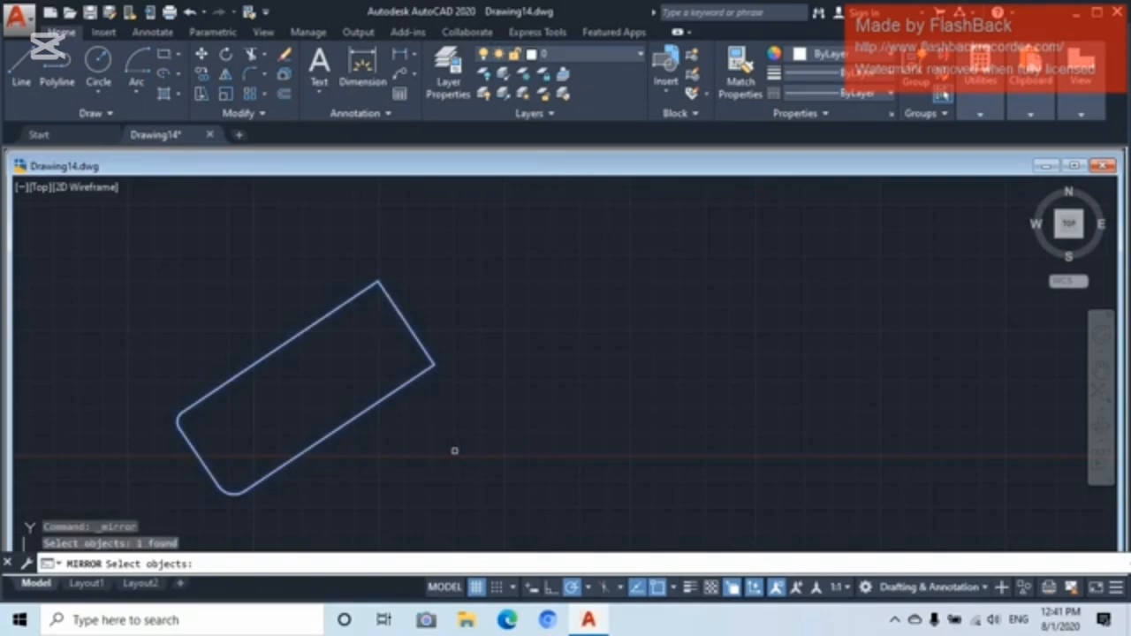
key(Return)
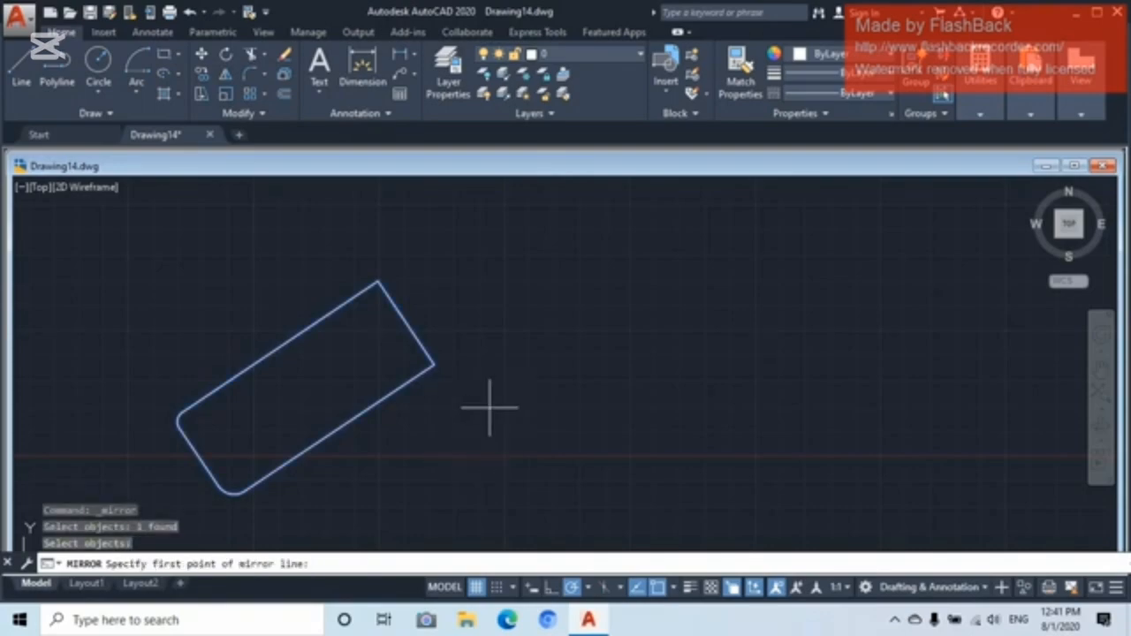
click(506, 456)
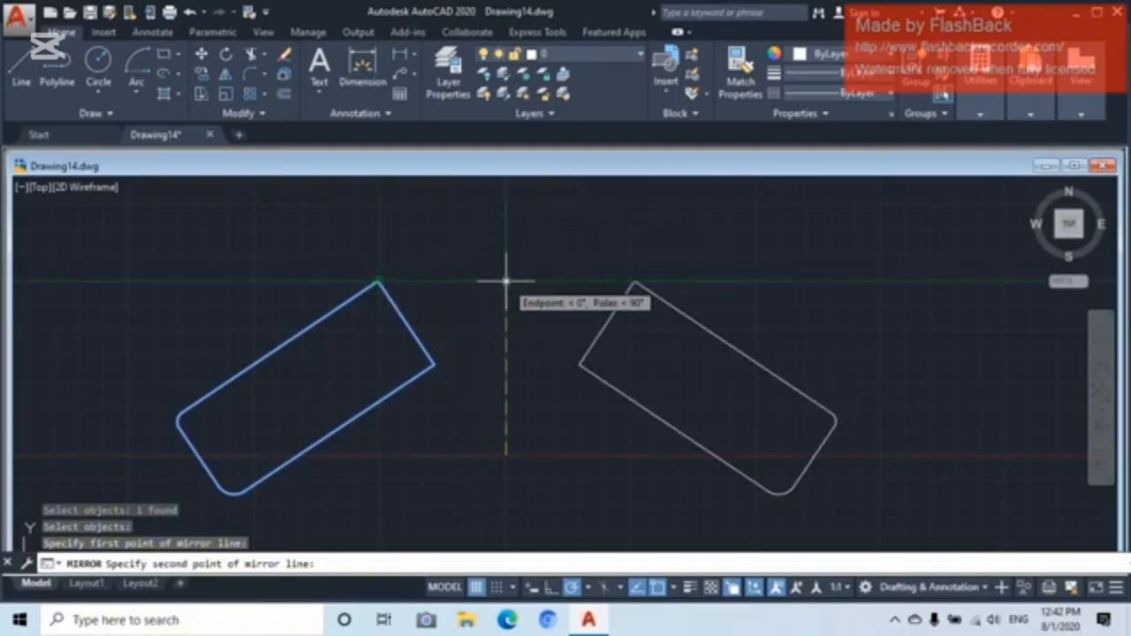
click(506, 281)
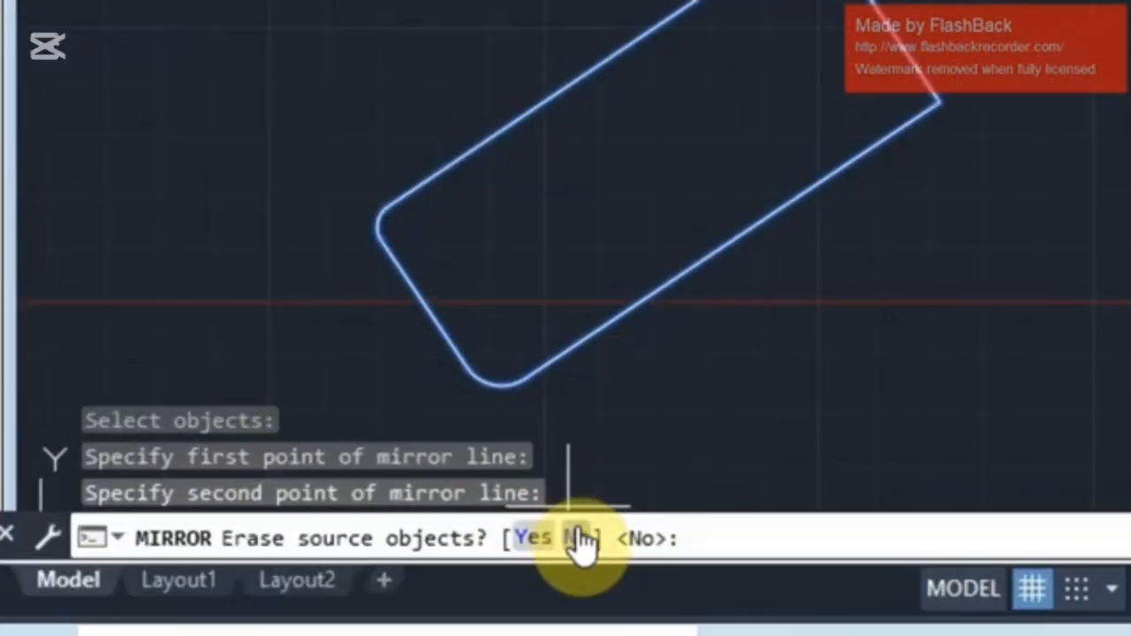
click(577, 539)
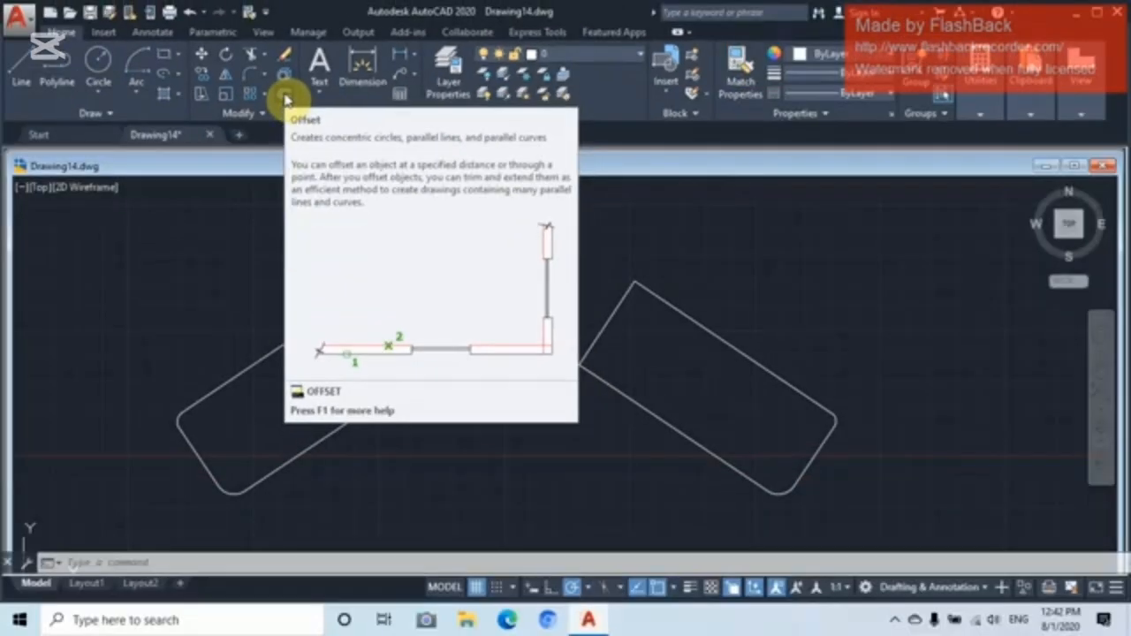
- Offset the original filleted rectangle inward by a distance of 1
click(504, 325)
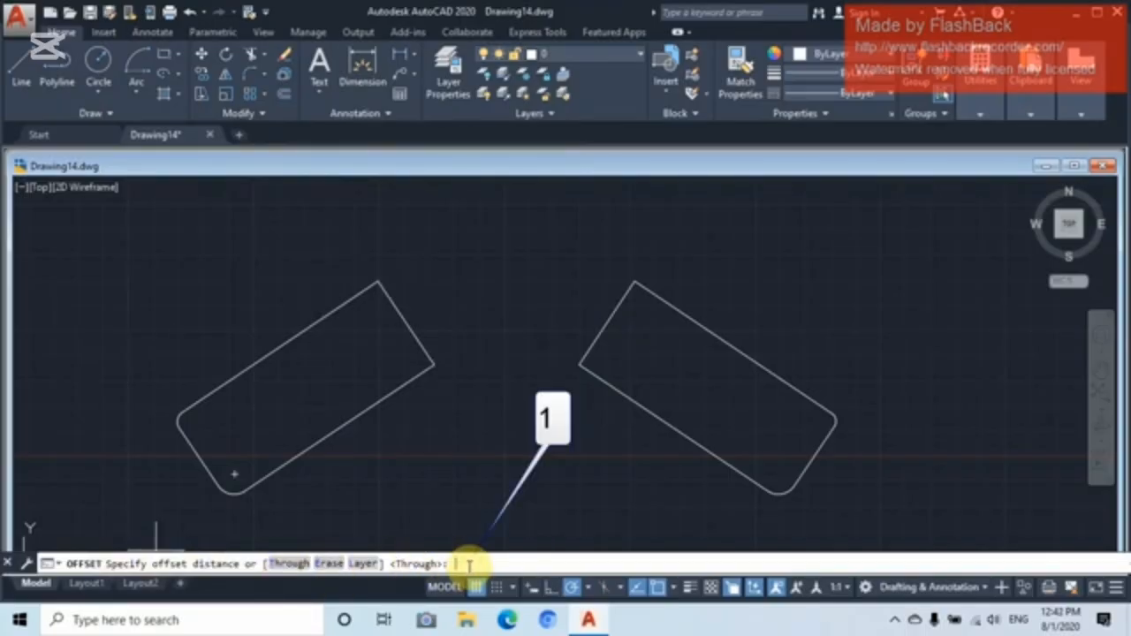
key(Return)
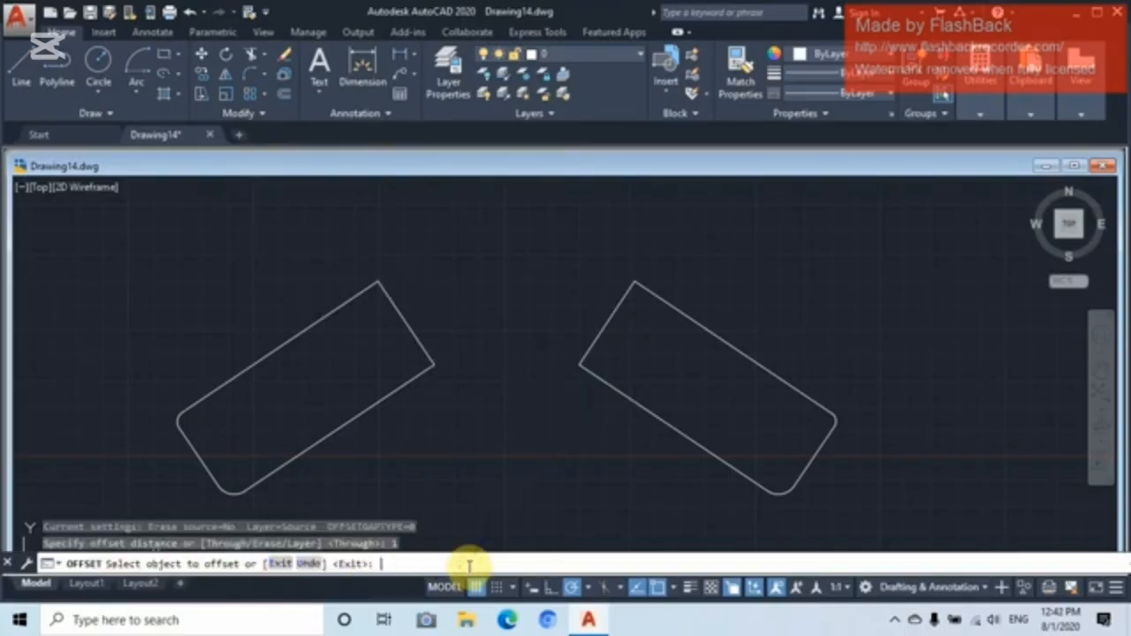
click(357, 416)
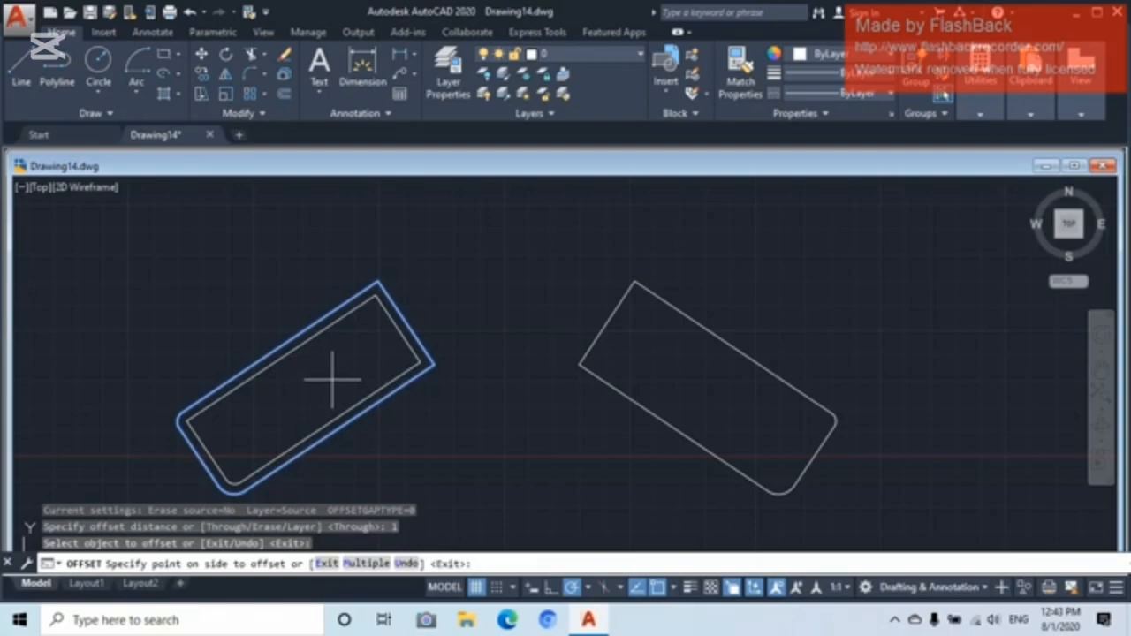
click(332, 380)
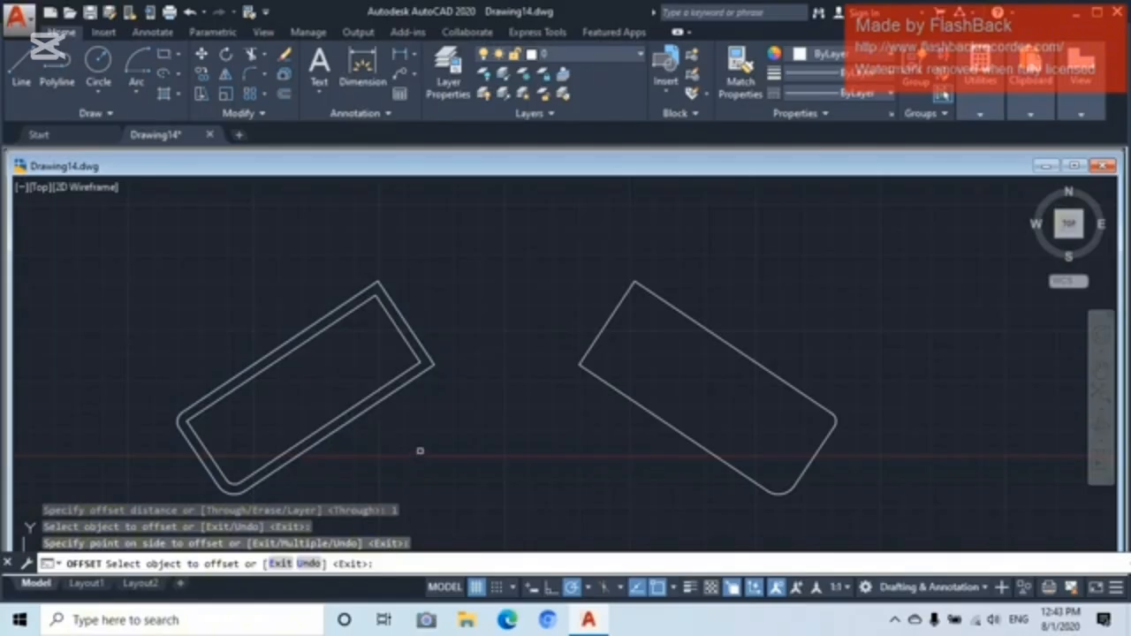
key(Escape)
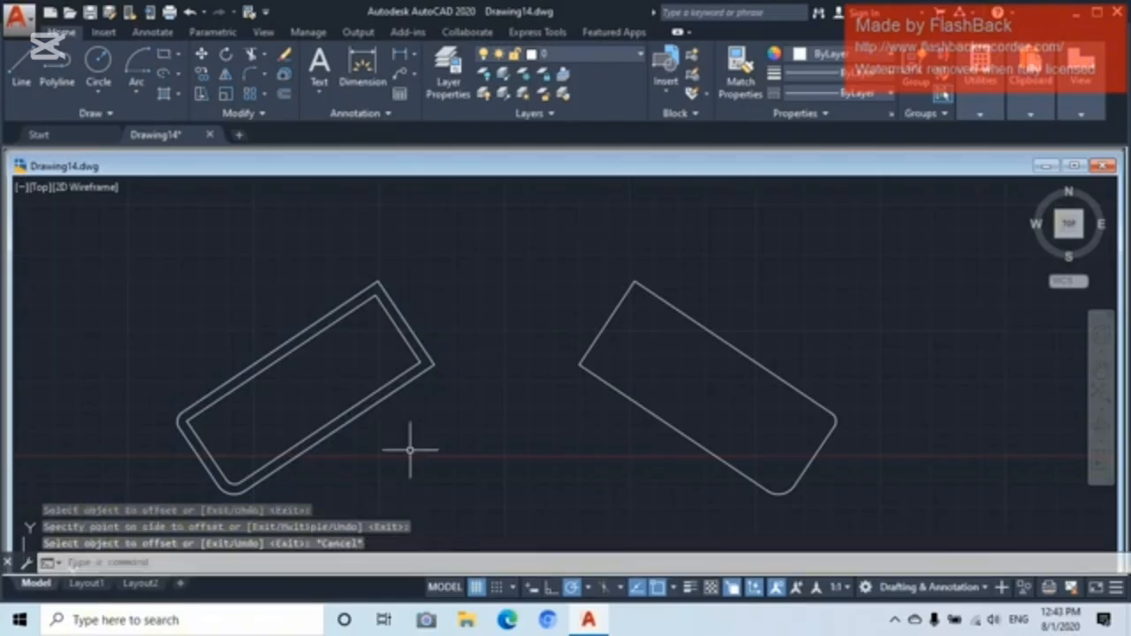
- Offset the original filleted rectangle outward by a distance of 2
click(284, 74)
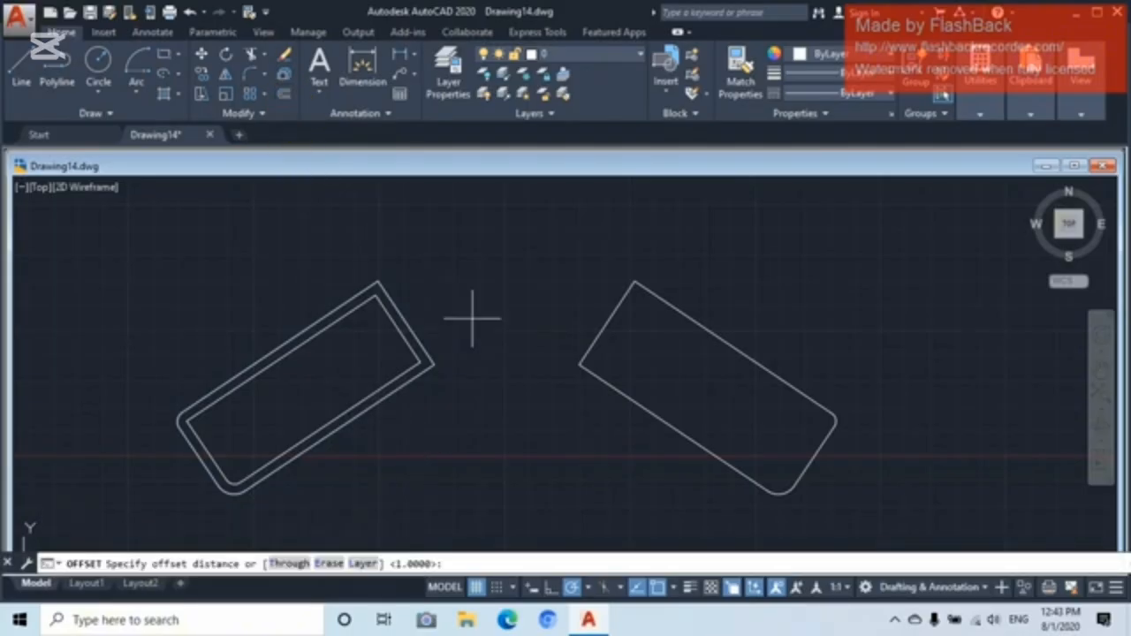
click(452, 565)
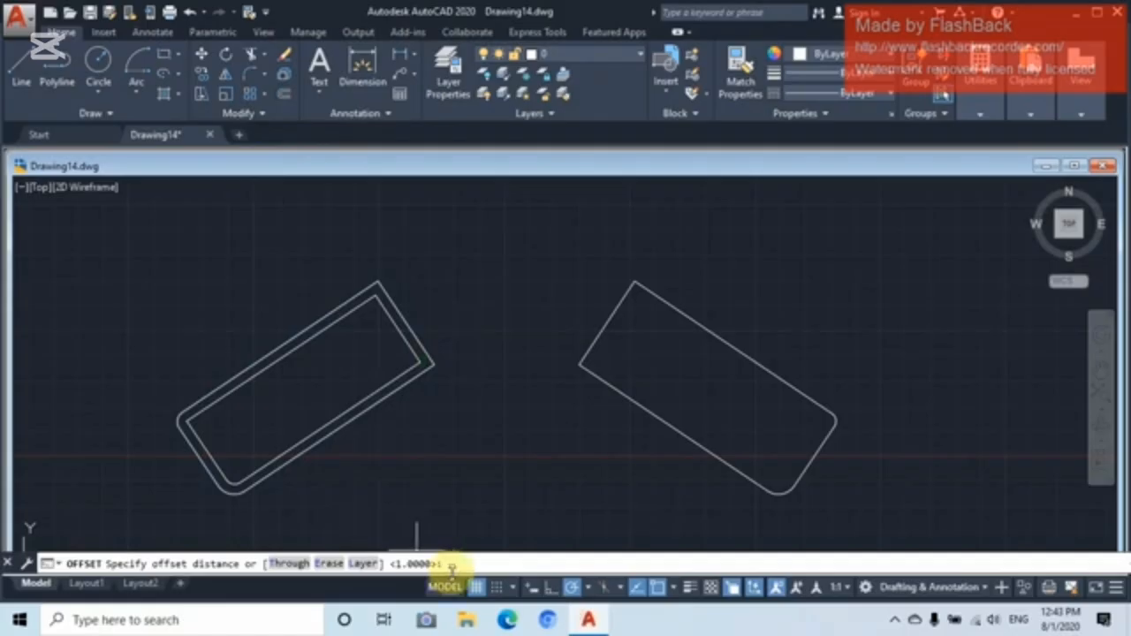
text(2)
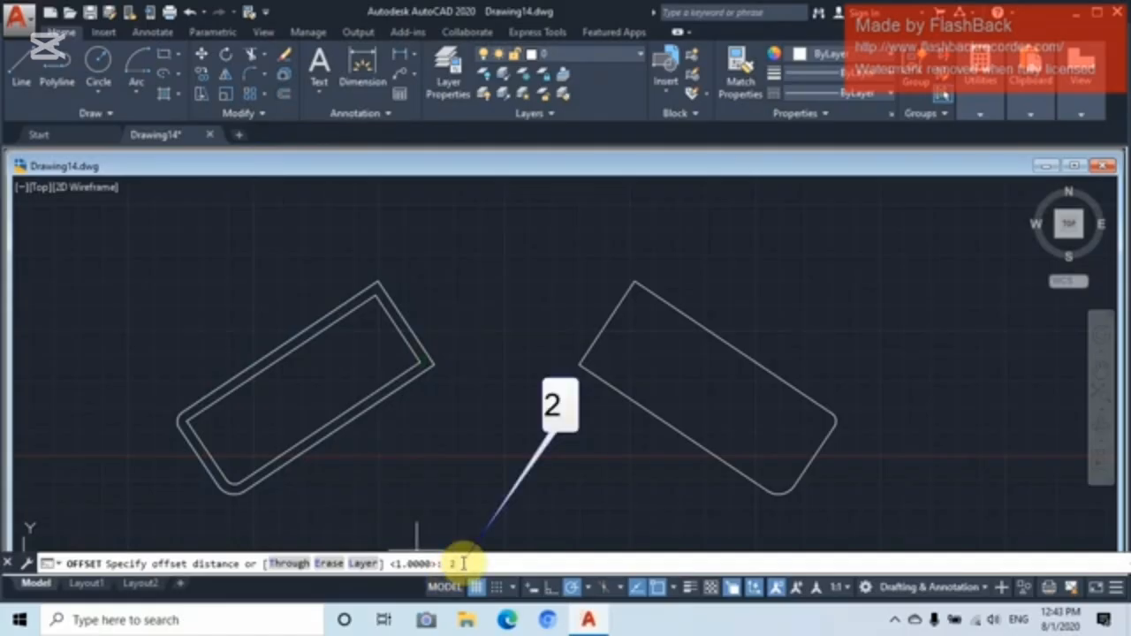
key(Return)
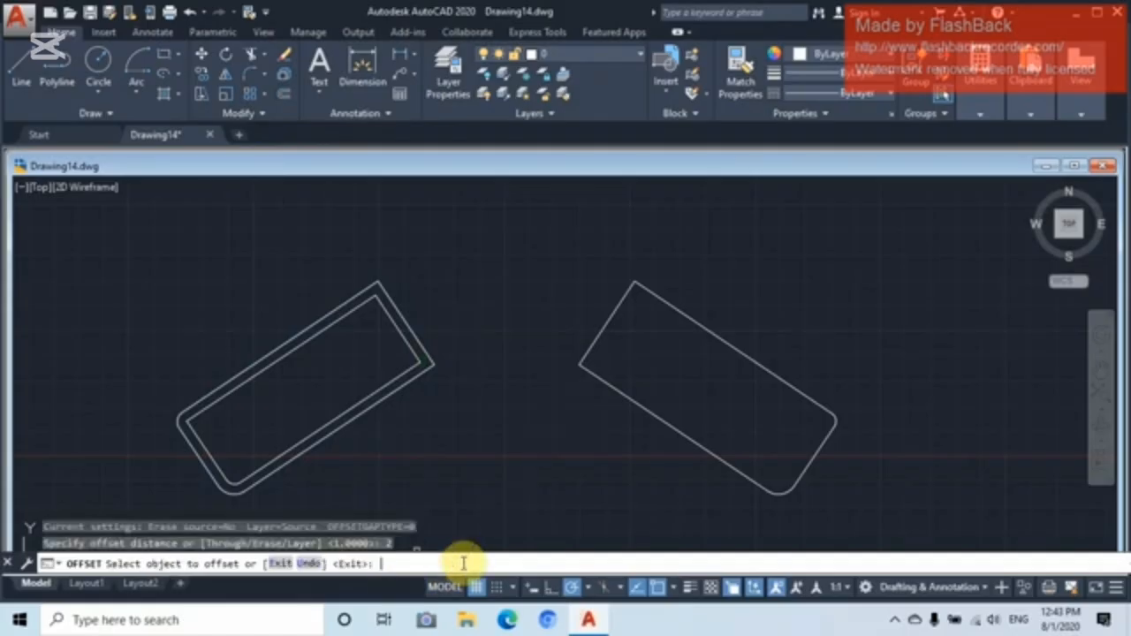
click(362, 413)
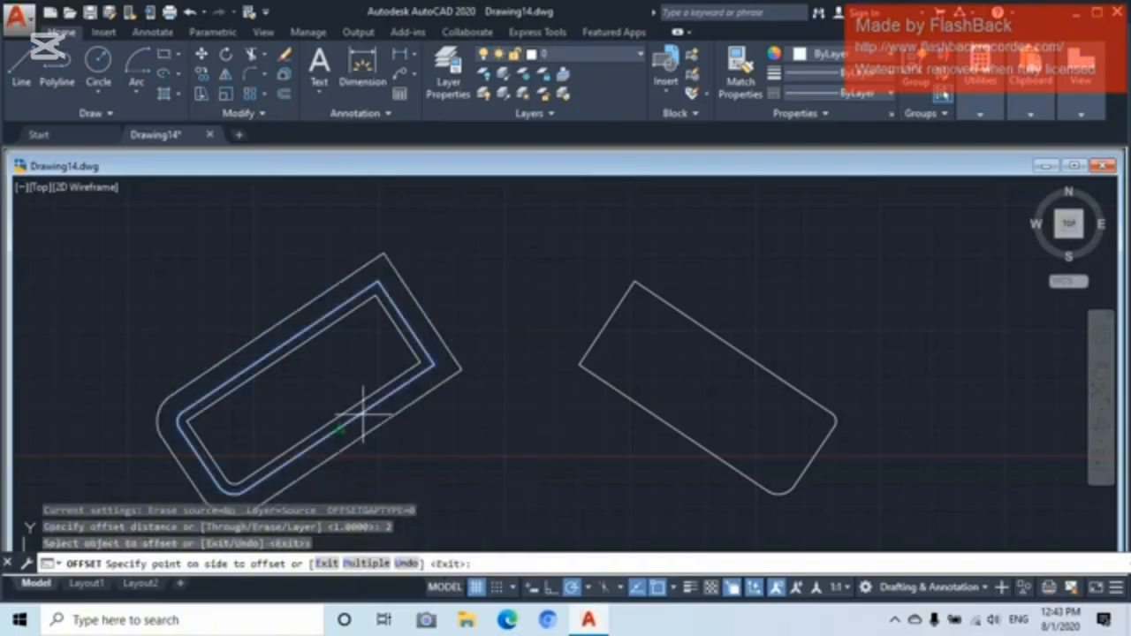
click(400, 451)
scroll(425, 454, down, 2)
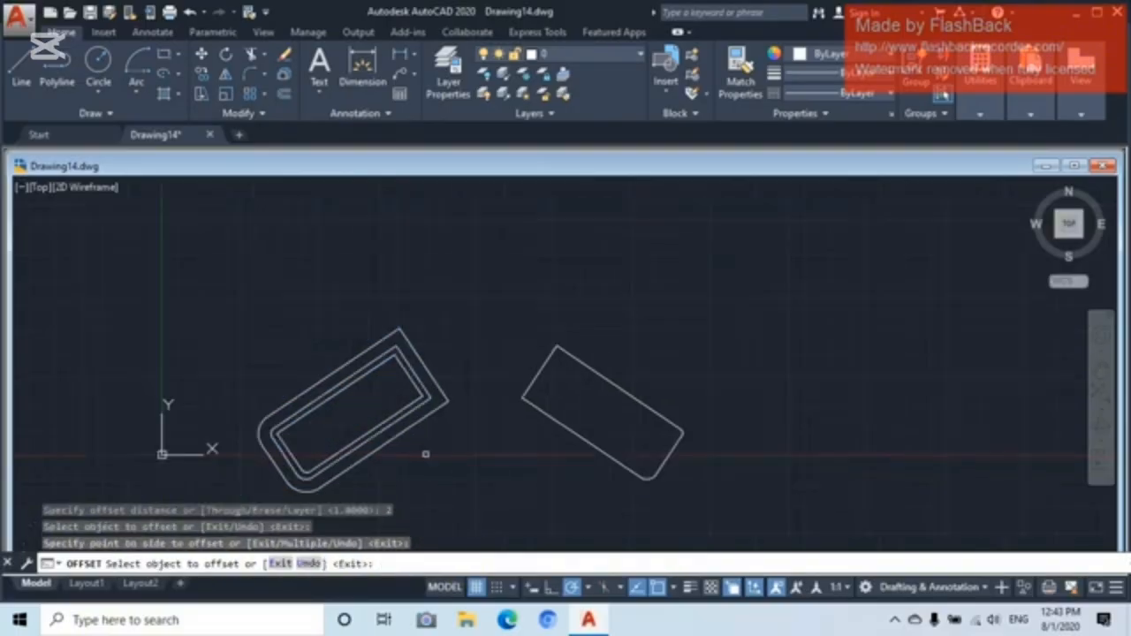
scroll(409, 420, up, 2)
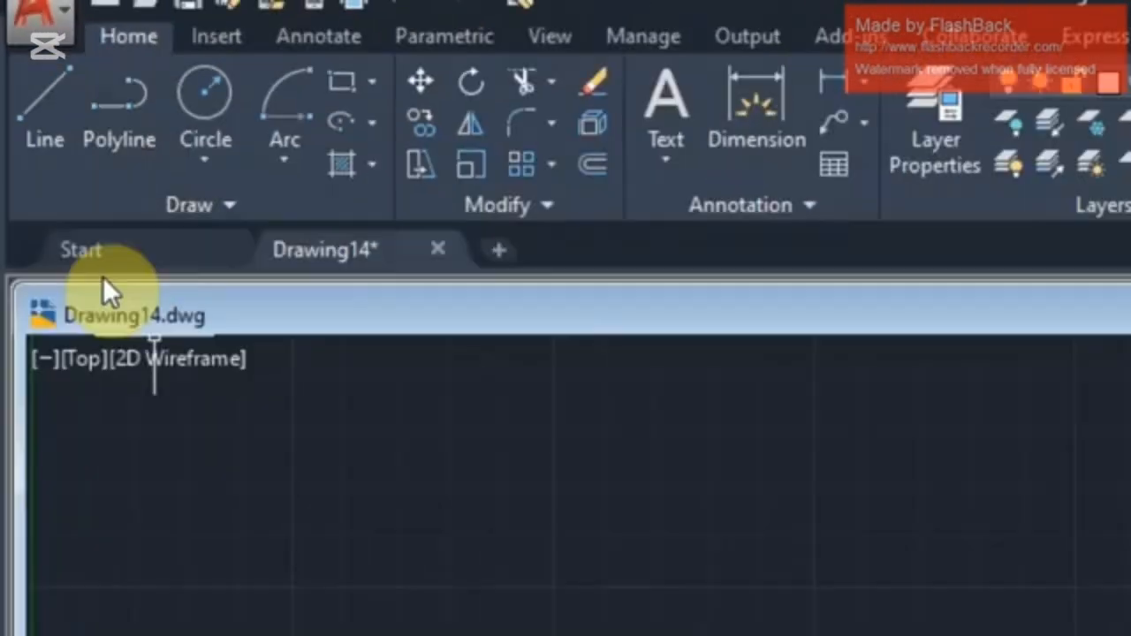
- Draw an open zigzag polyline of four segments with two peaks, starting on the X axis in the empty drawing area
click(116, 127)
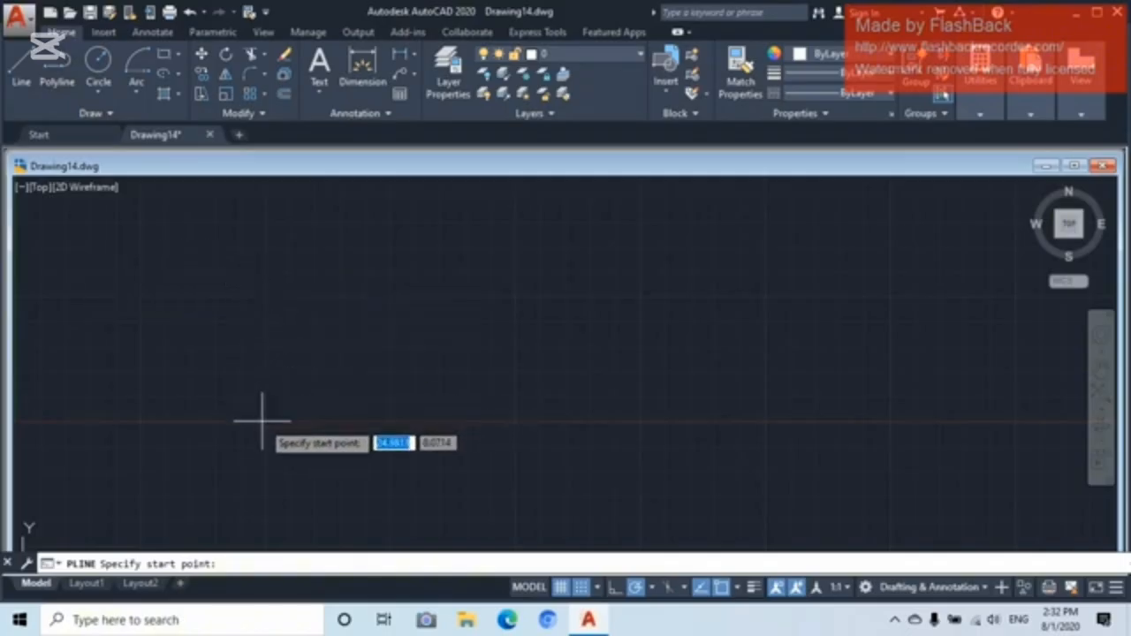
click(392, 416)
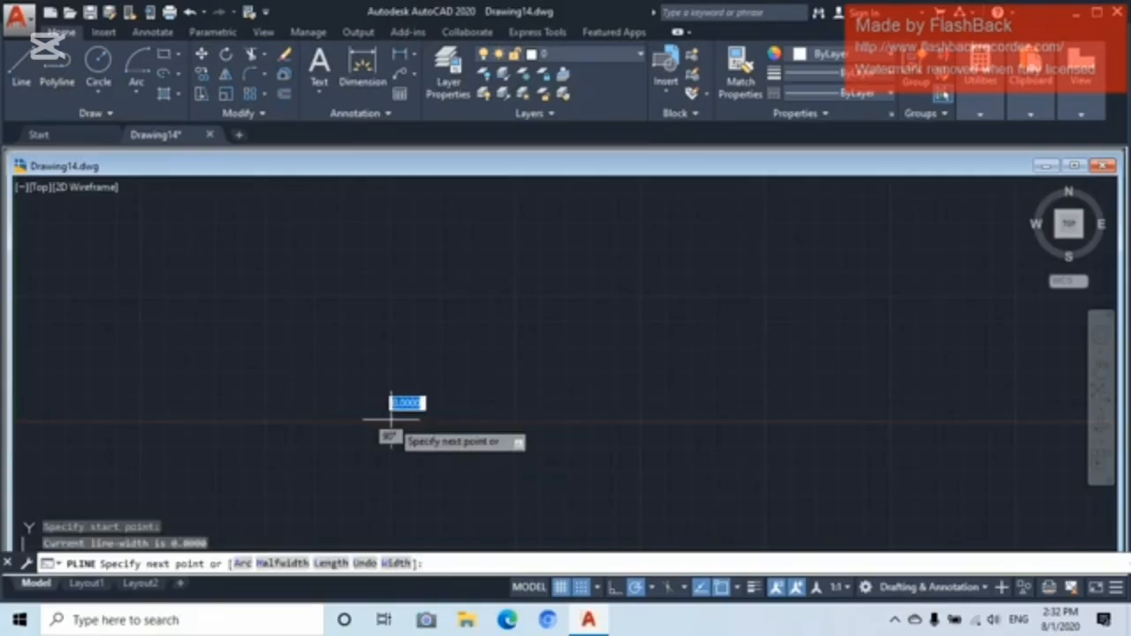
click(459, 320)
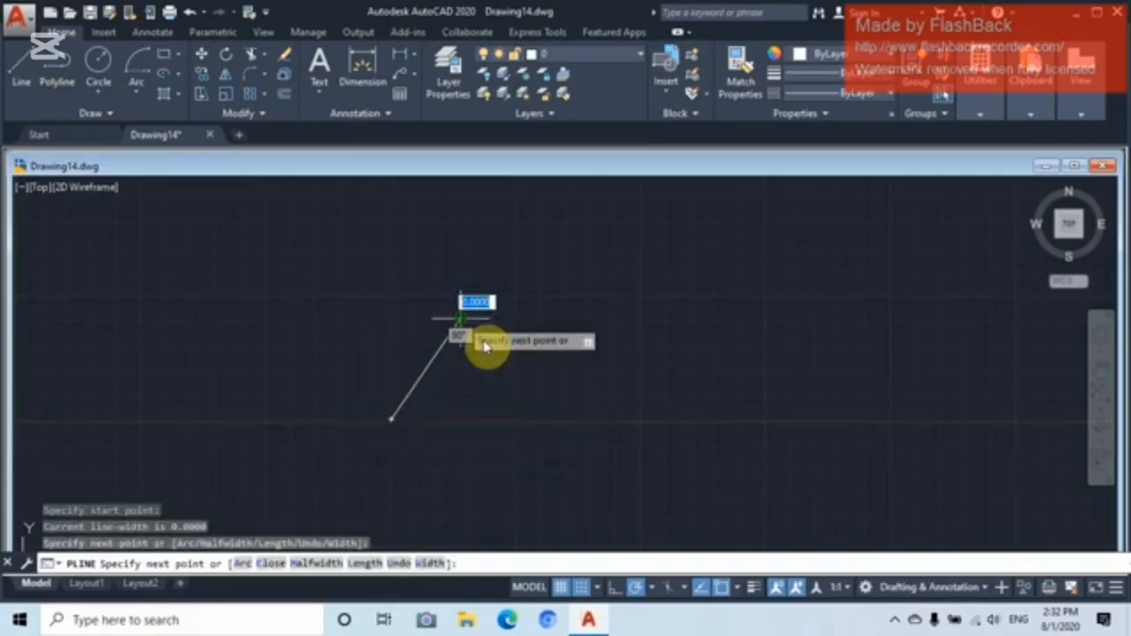
click(566, 411)
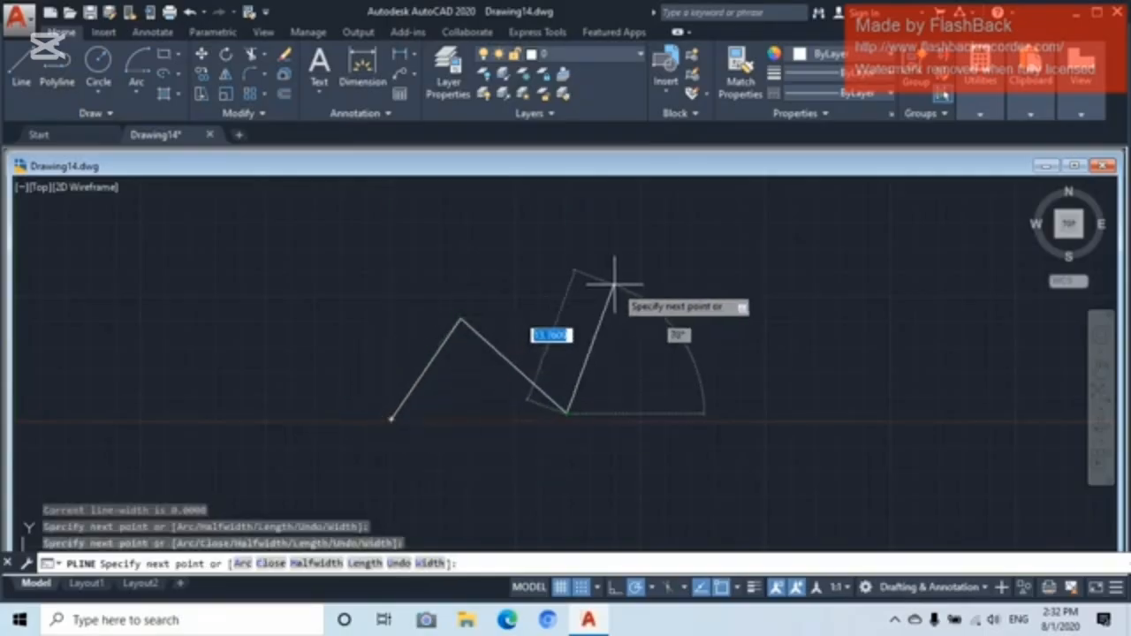
click(642, 292)
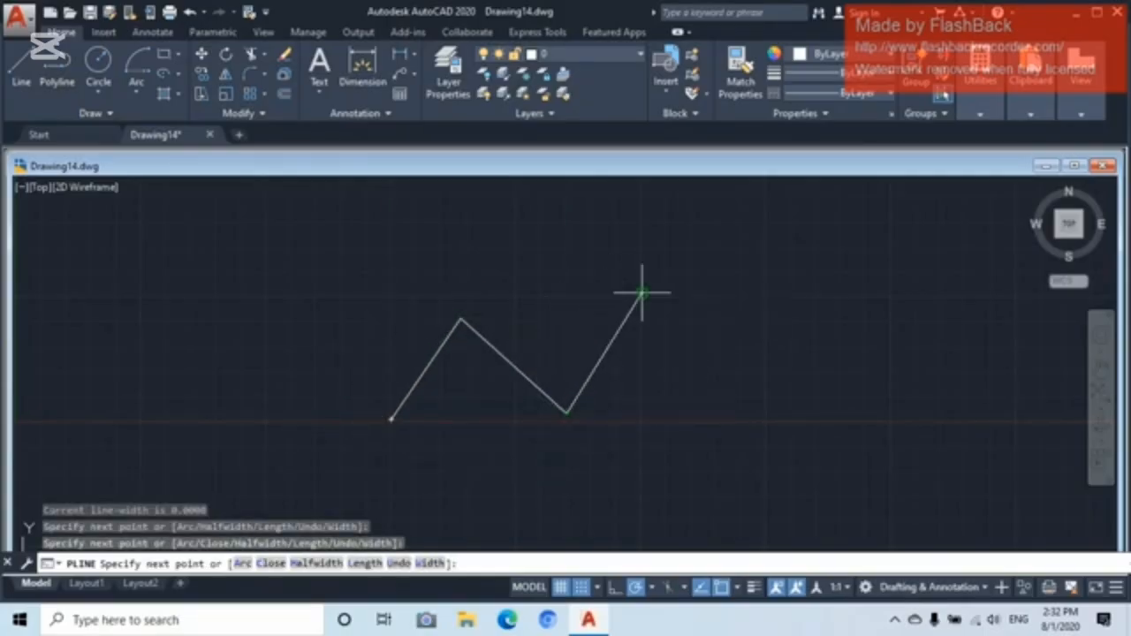
click(741, 387)
key(Escape)
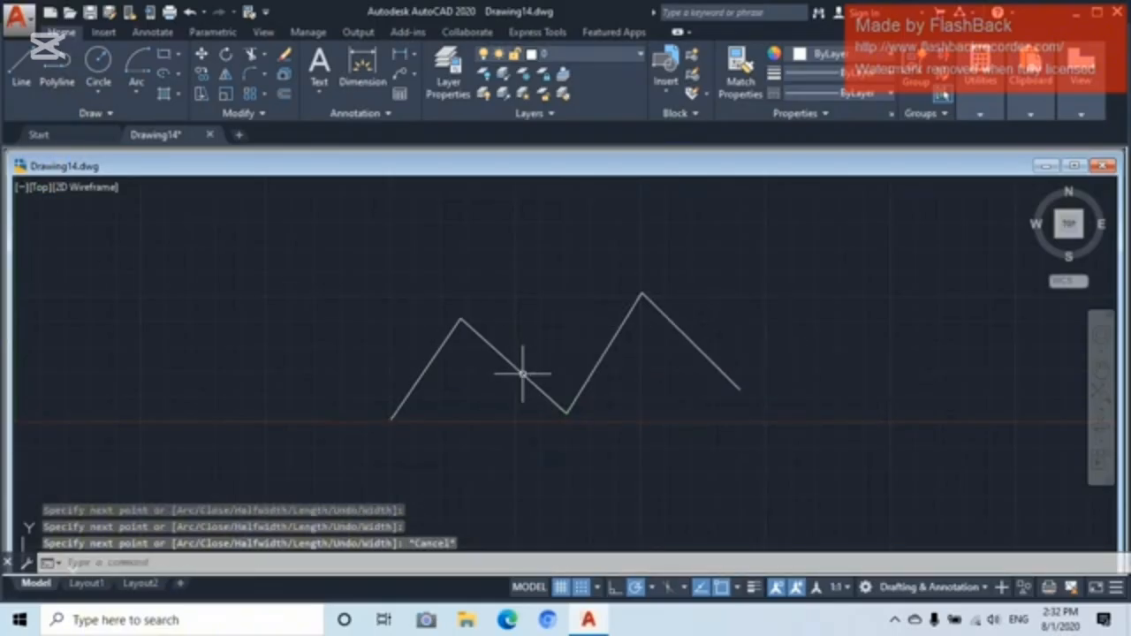
- Draw a similar open zigzag of four connected segments with the Line command just below the polyline
click(22, 71)
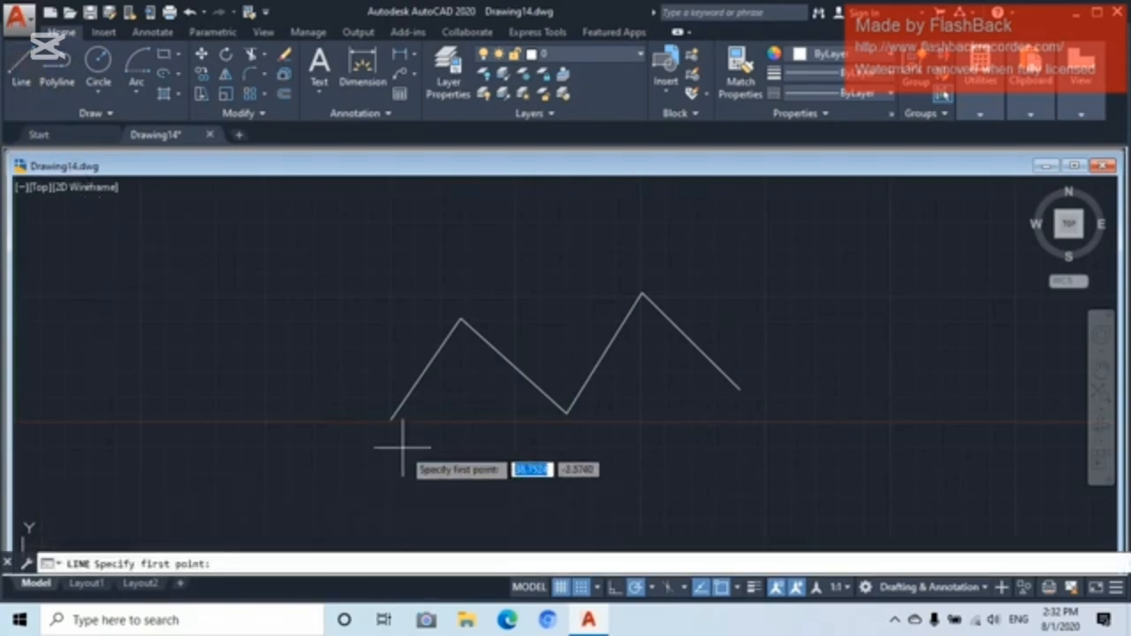
click(402, 447)
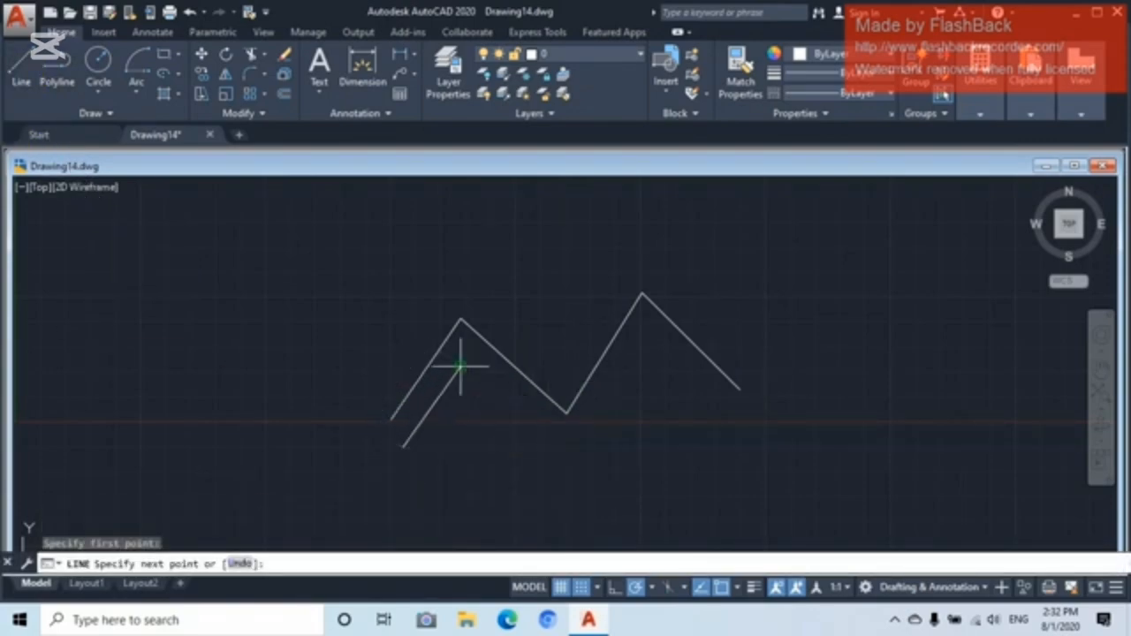
click(460, 367)
click(553, 447)
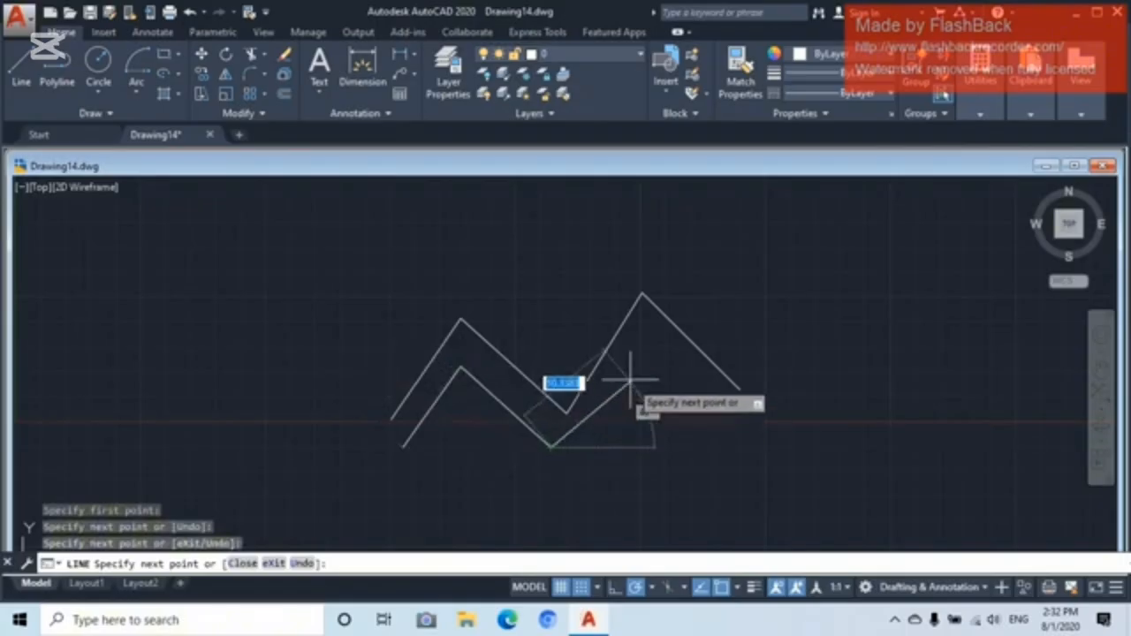
click(630, 376)
click(731, 433)
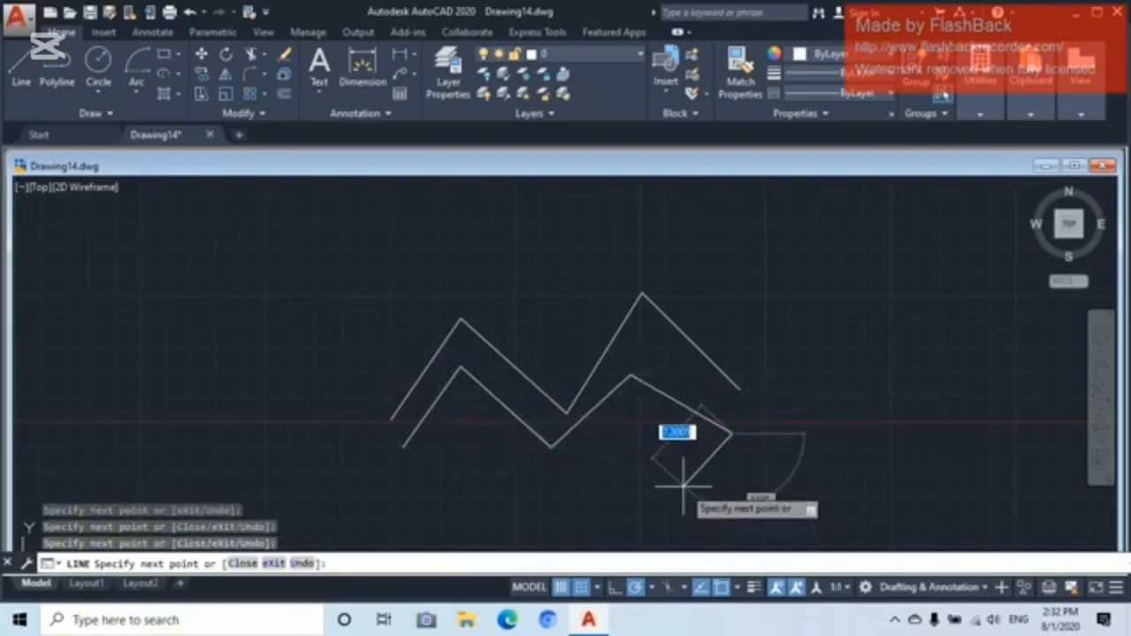
key(Escape)
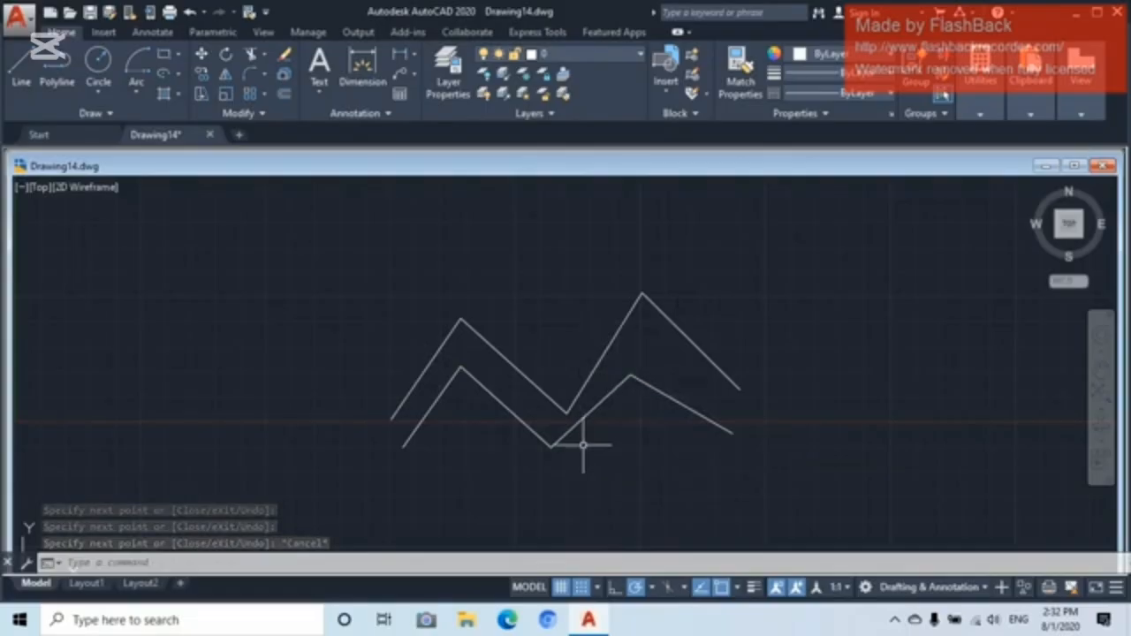
- Select the polyline and each segment of the lower zigzag to compare how they are selected, and clear the selection
click(693, 342)
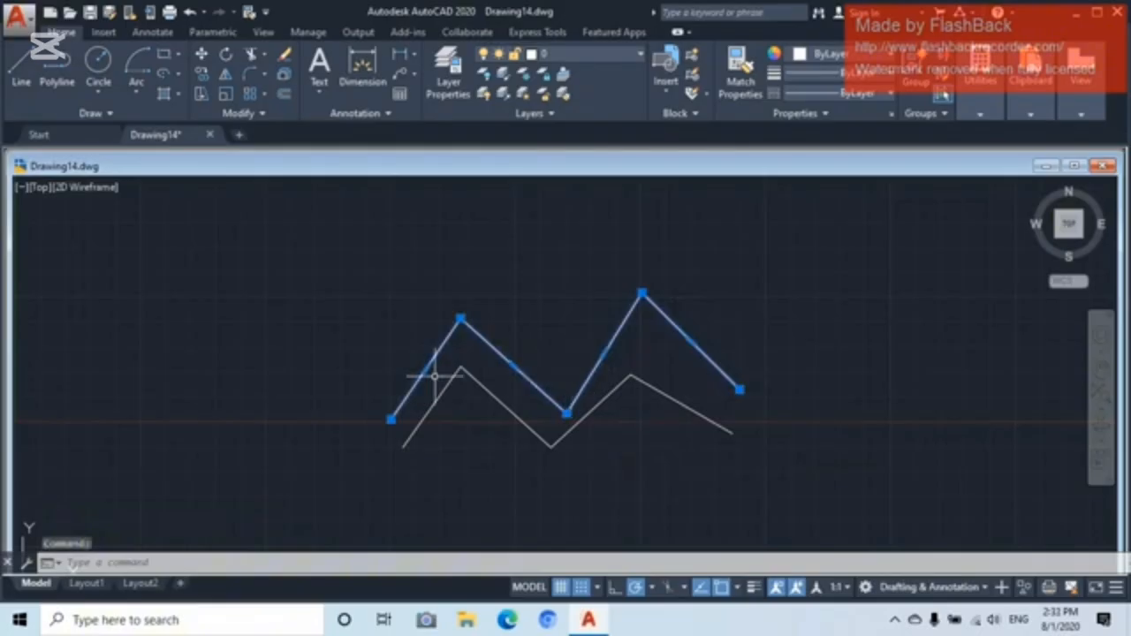
click(678, 401)
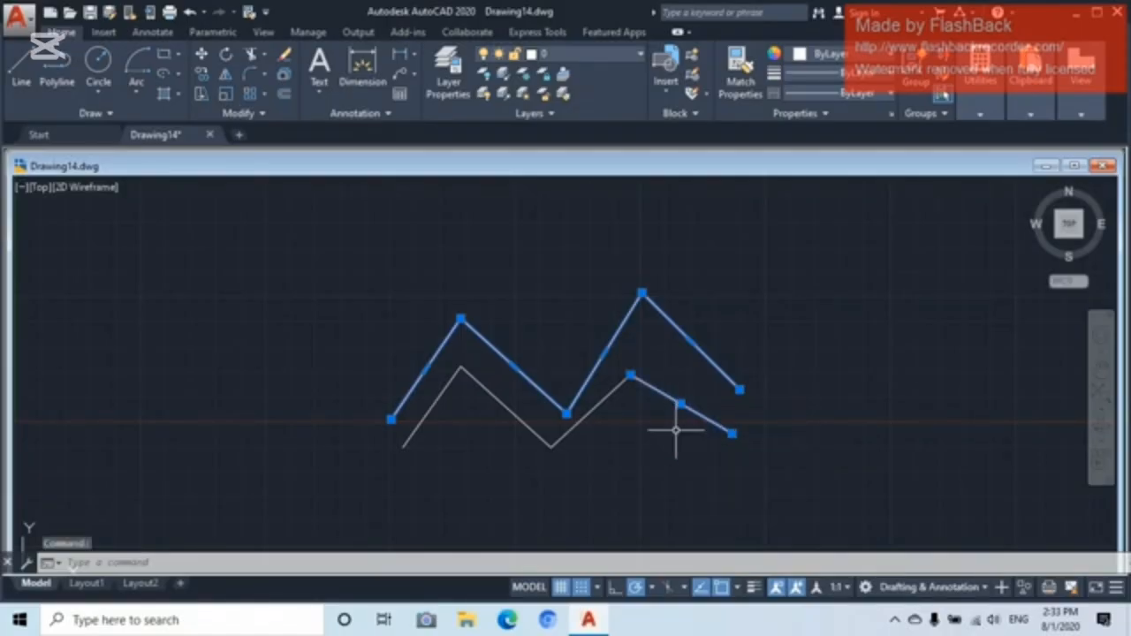
click(600, 403)
click(512, 410)
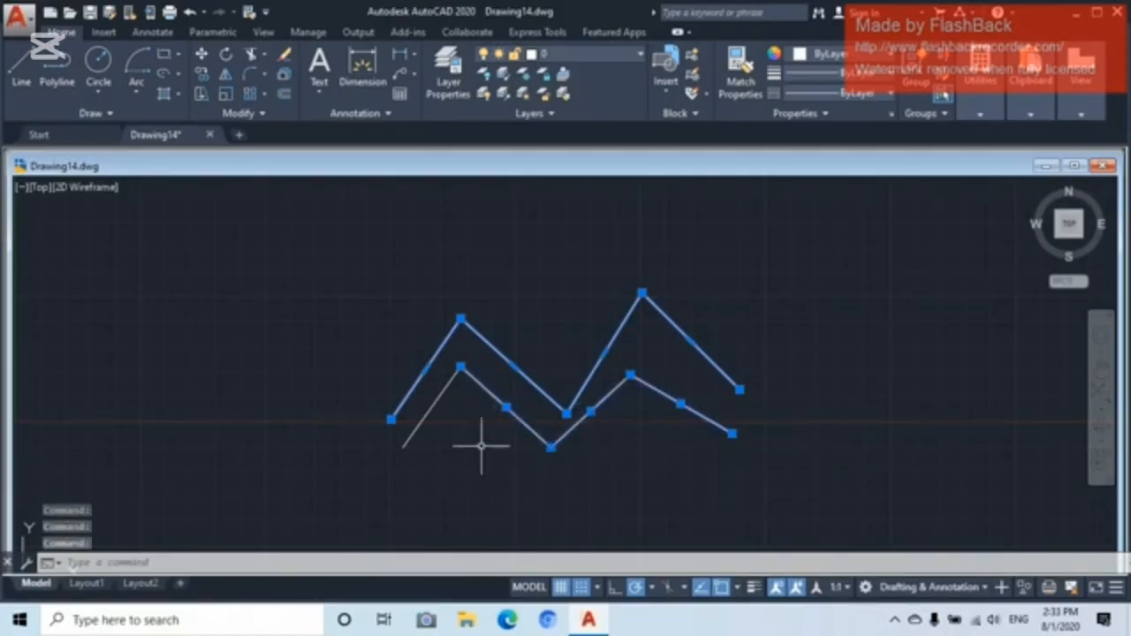
click(427, 409)
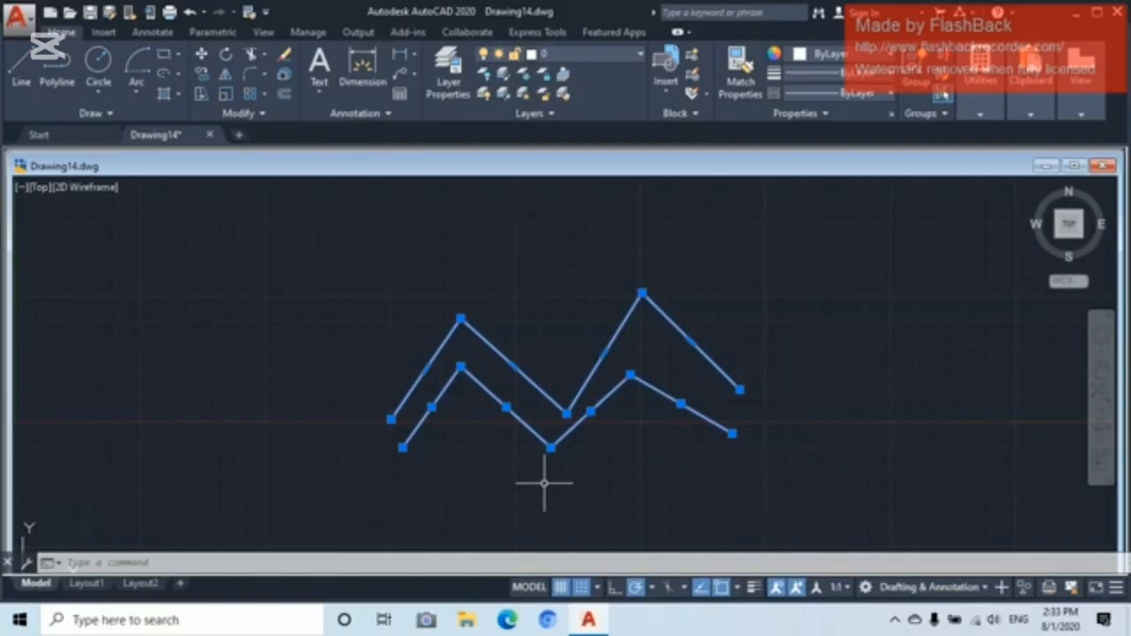
key(Escape)
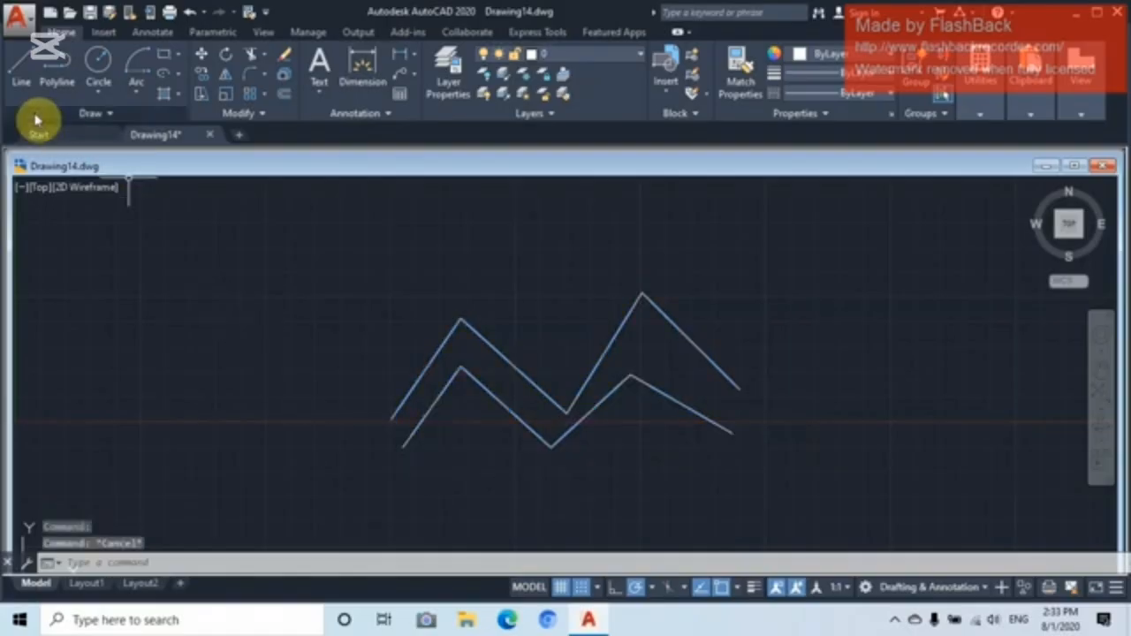
- Draw a right-triangle polyline in the empty area left of the zigzags, and select it to check it as one object
click(55, 65)
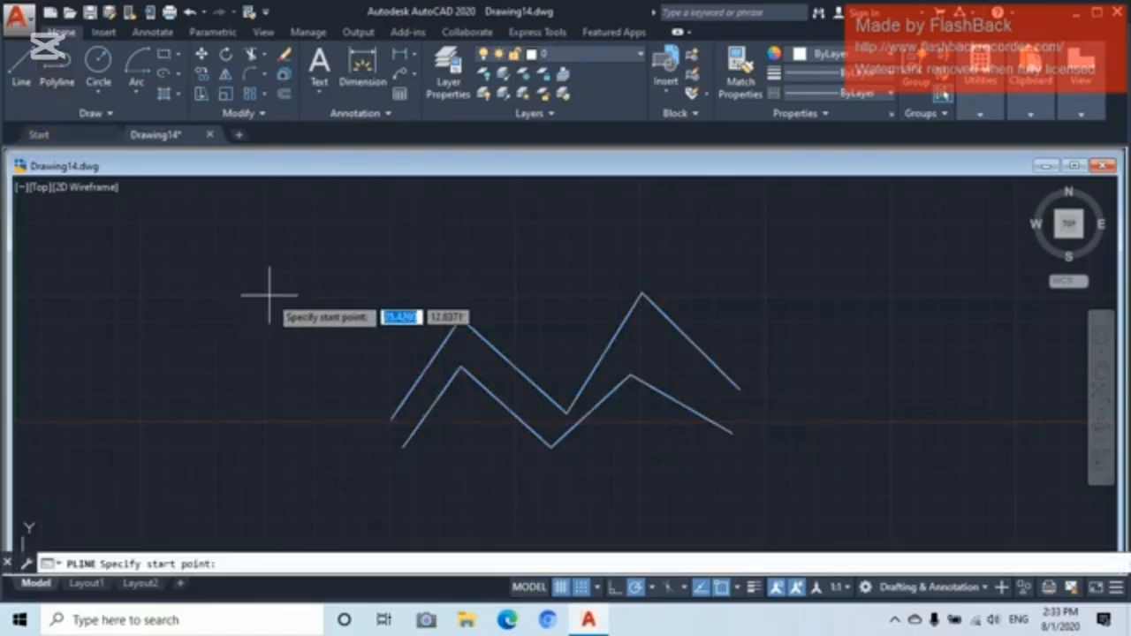
click(265, 419)
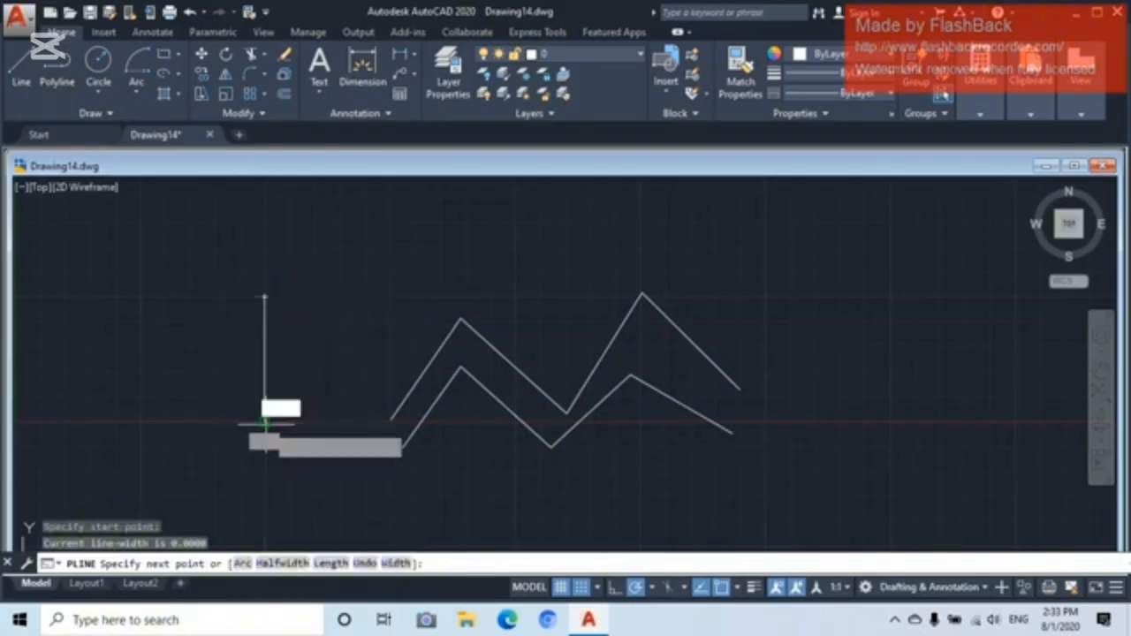
click(392, 296)
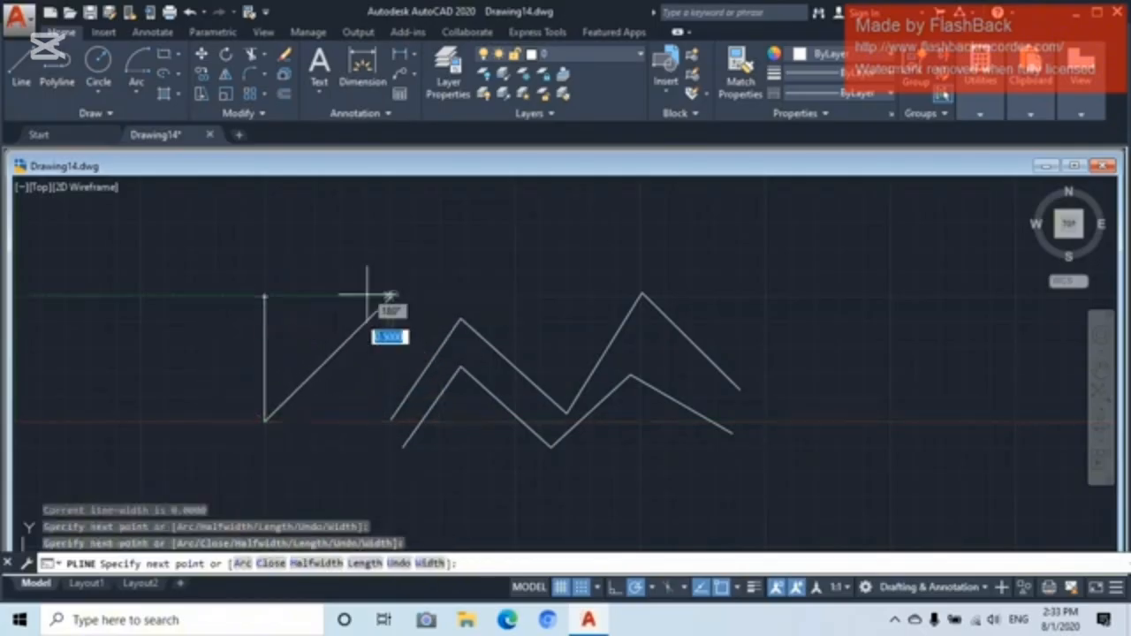
click(265, 296)
key(Escape)
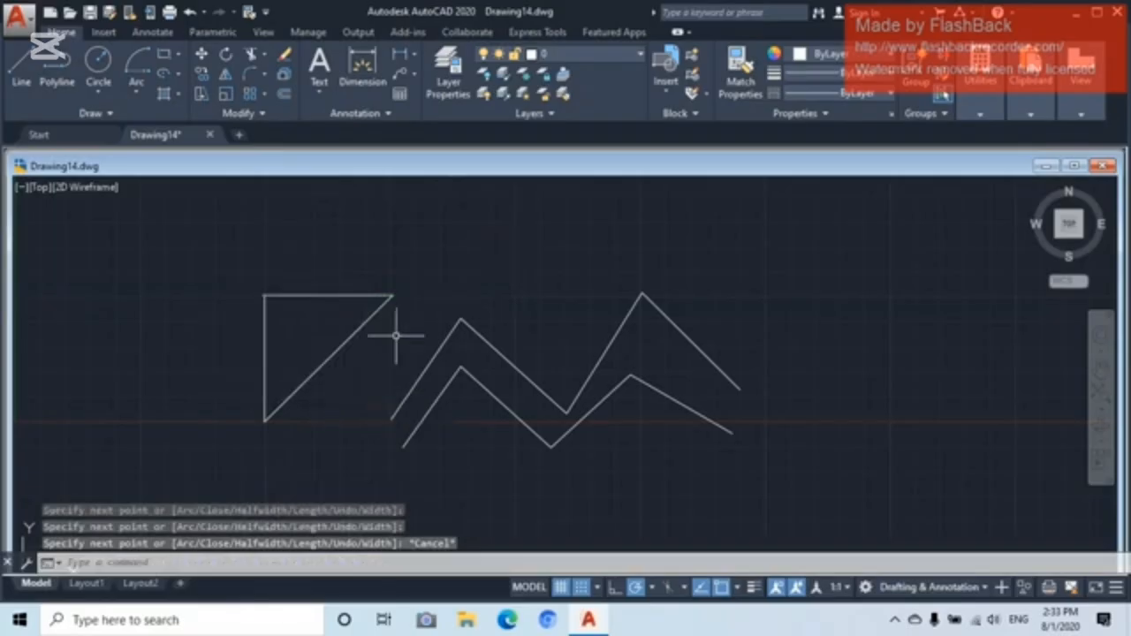
click(342, 297)
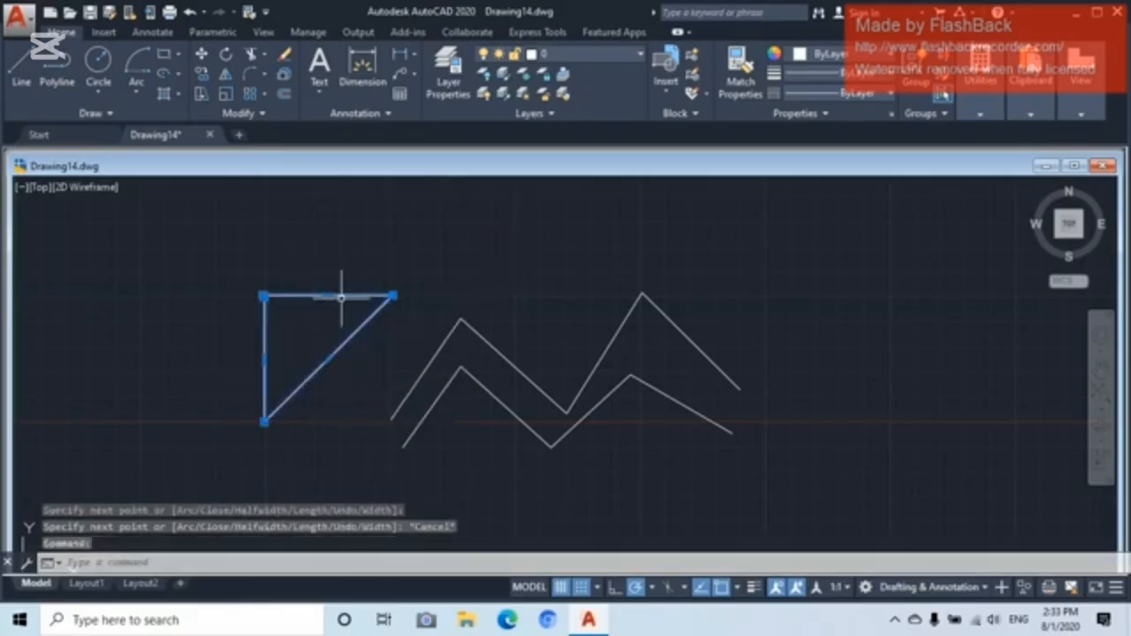
- Draw a right triangle of three connected segments with the Line command right of the zigzags, its base on the X axis
click(21, 67)
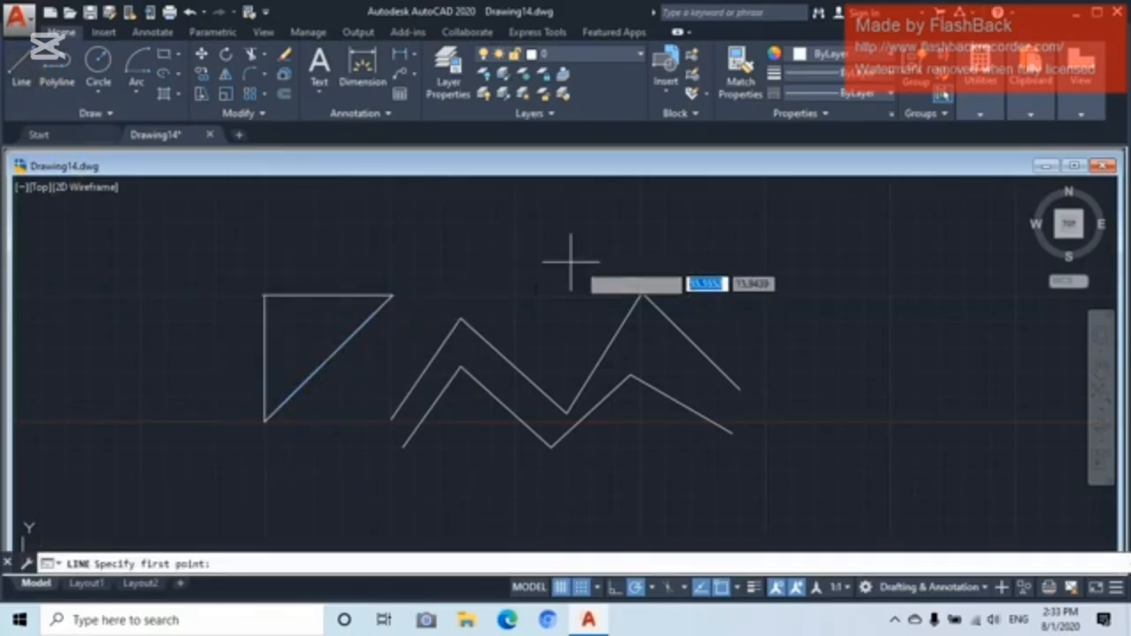
click(816, 422)
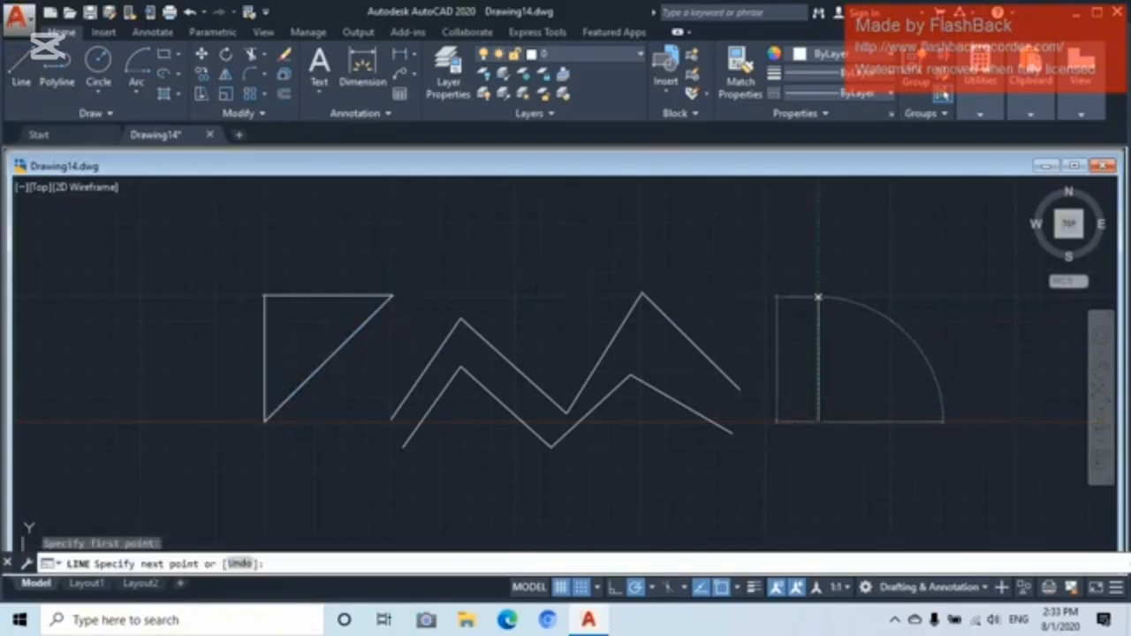
click(818, 299)
click(928, 422)
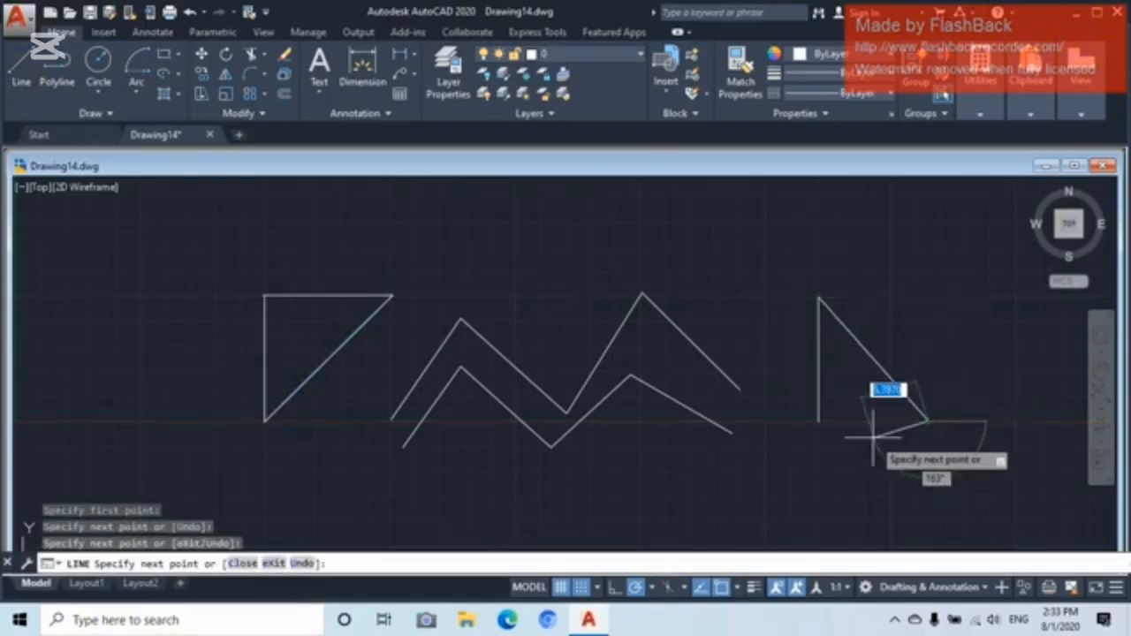
click(817, 422)
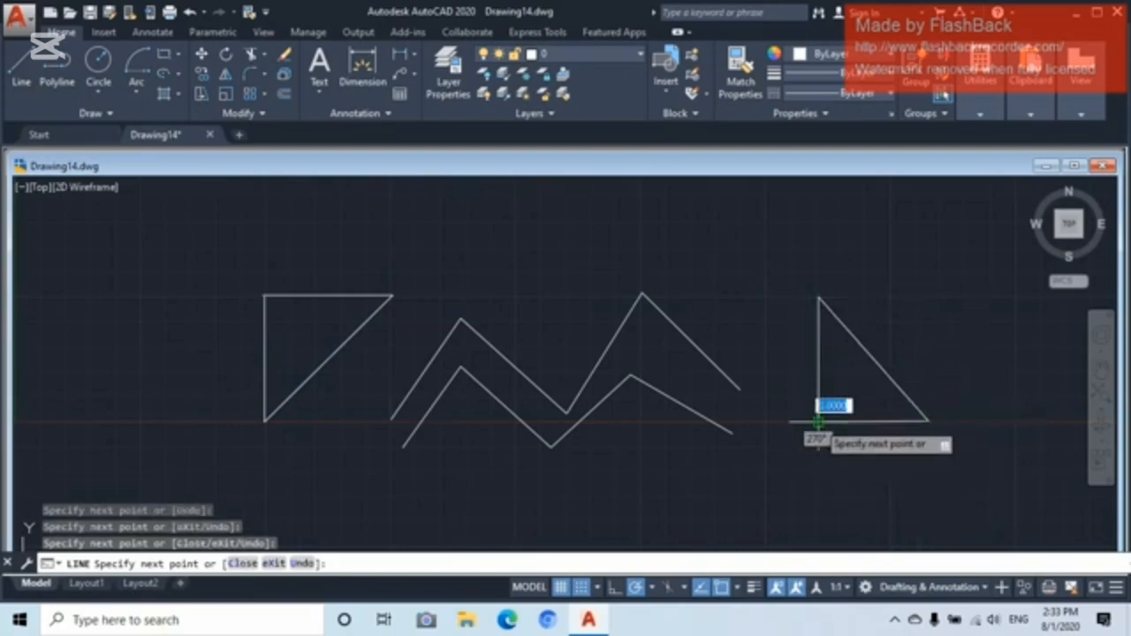
key(Escape)
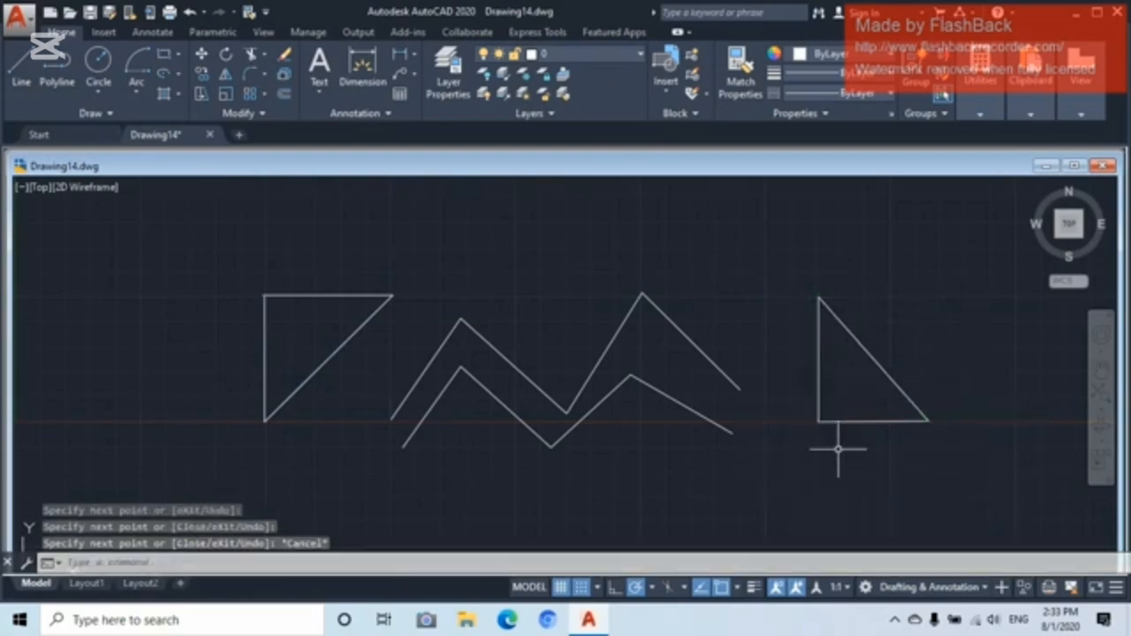
- Select the sloping side and base of the line triangle plus the polyline triangle for comparison, and delete the selection
click(865, 351)
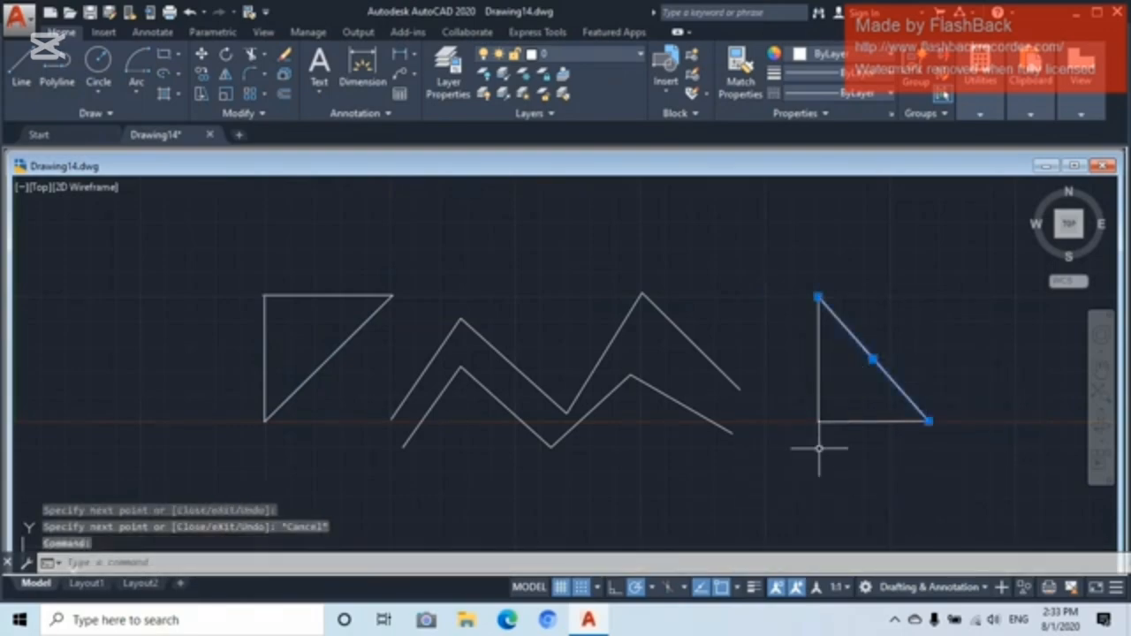
click(867, 422)
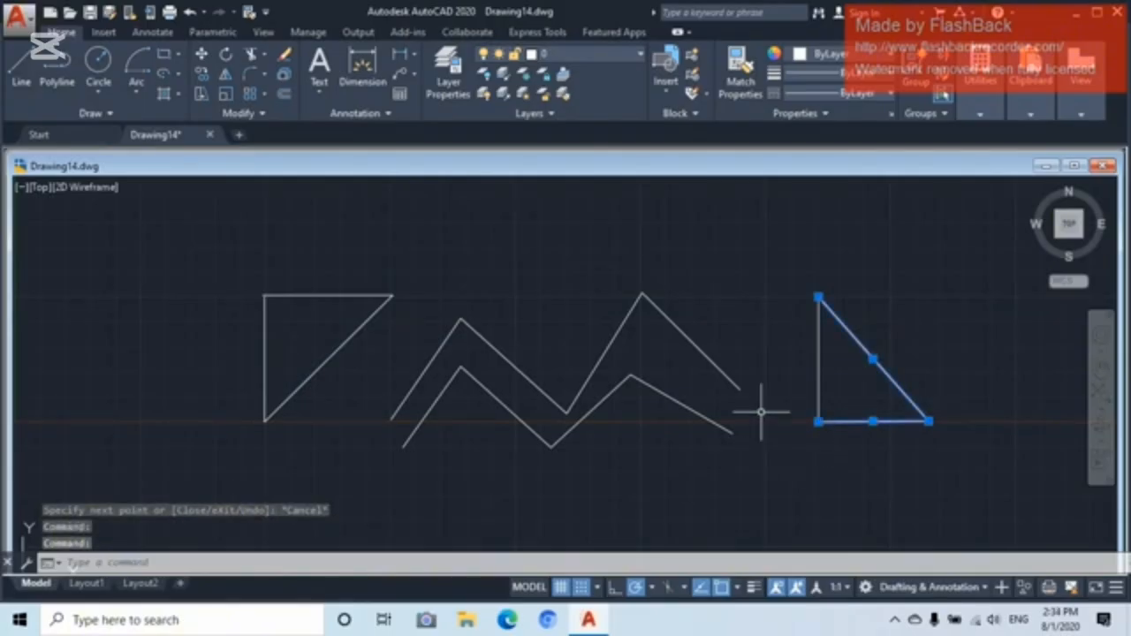
click(340, 348)
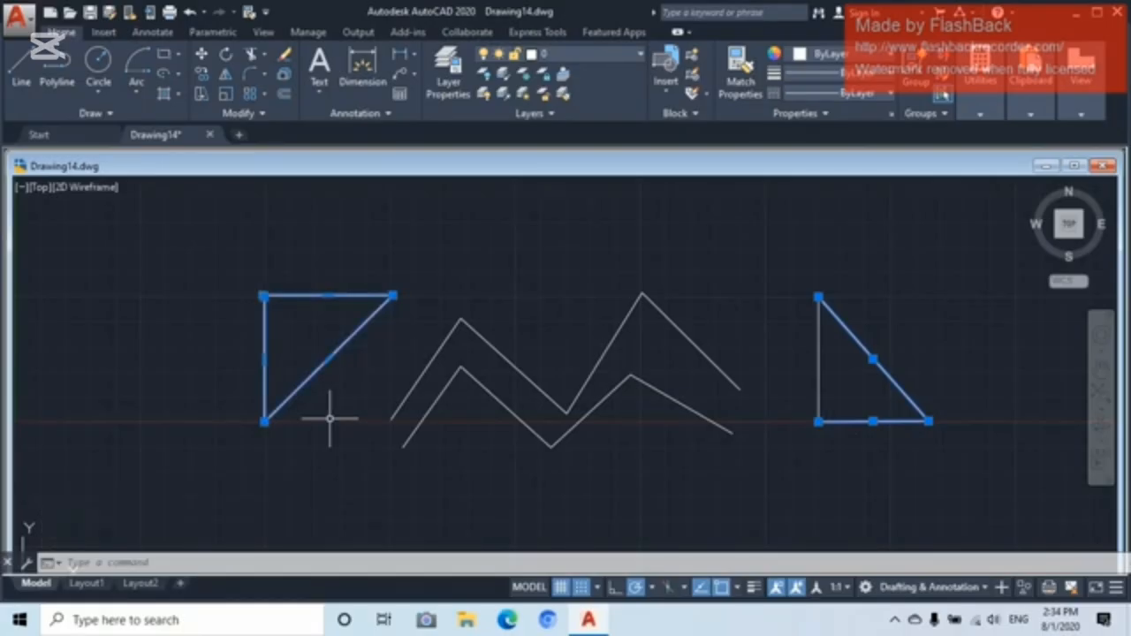
key(Delete)
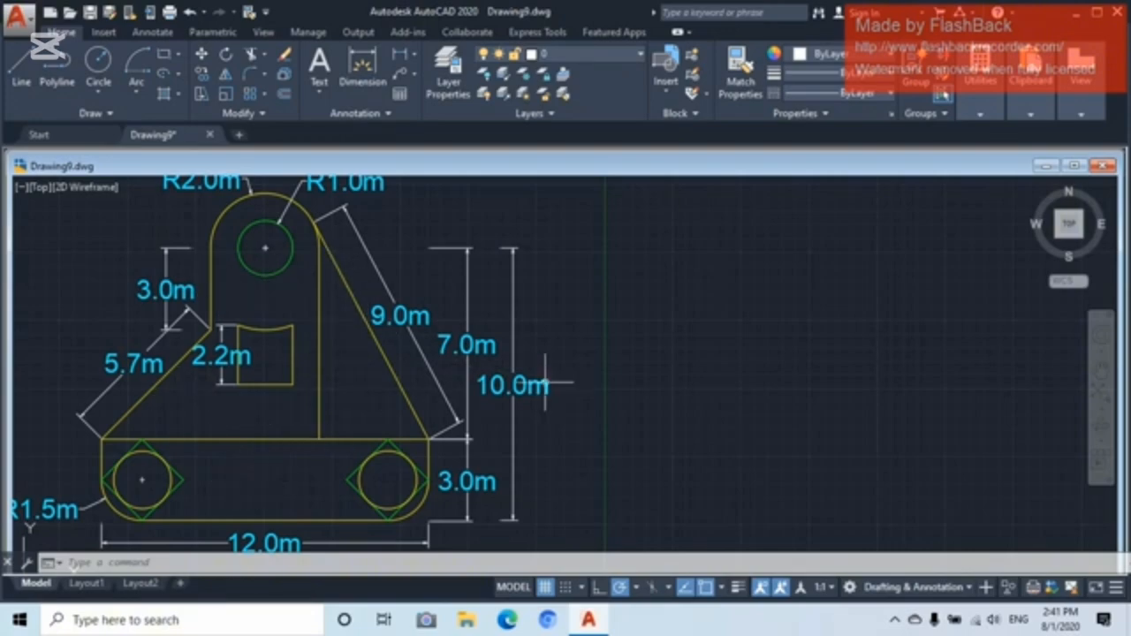
- Draw a vertical line 10 m long in the empty area right of the dimensioned reference part
middle_drag(700, 334, 672, 341)
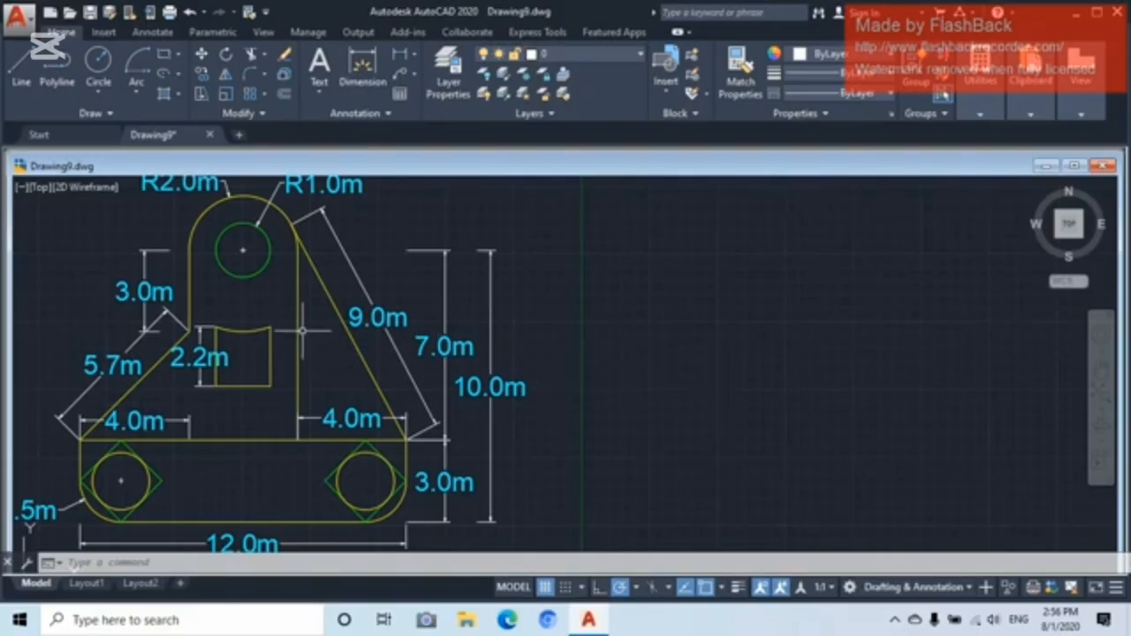
click(21, 89)
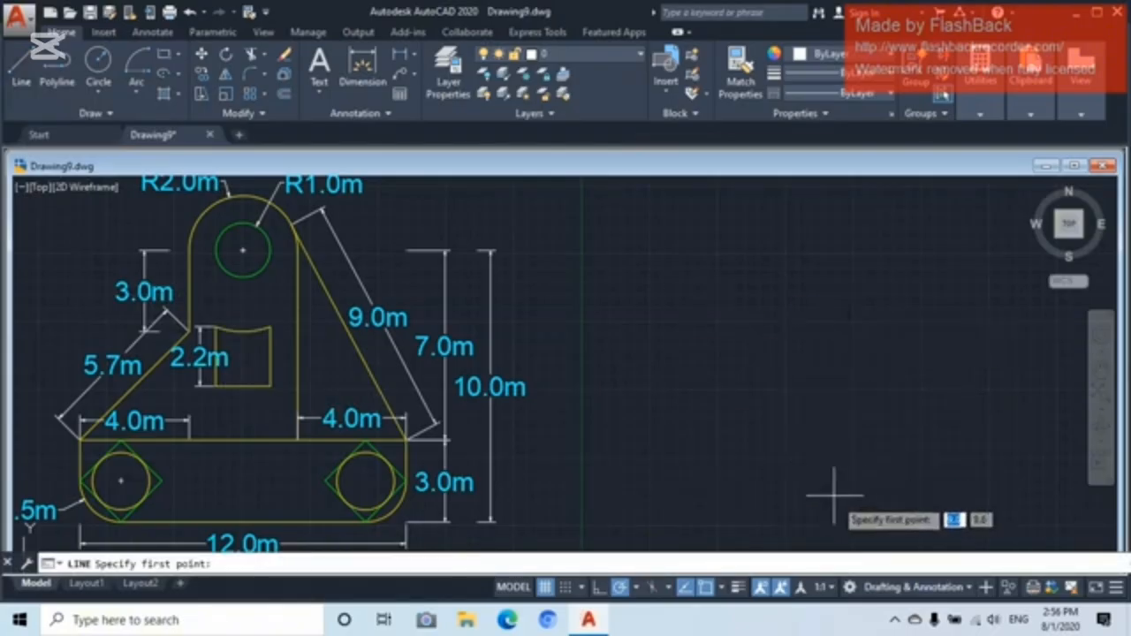
click(786, 527)
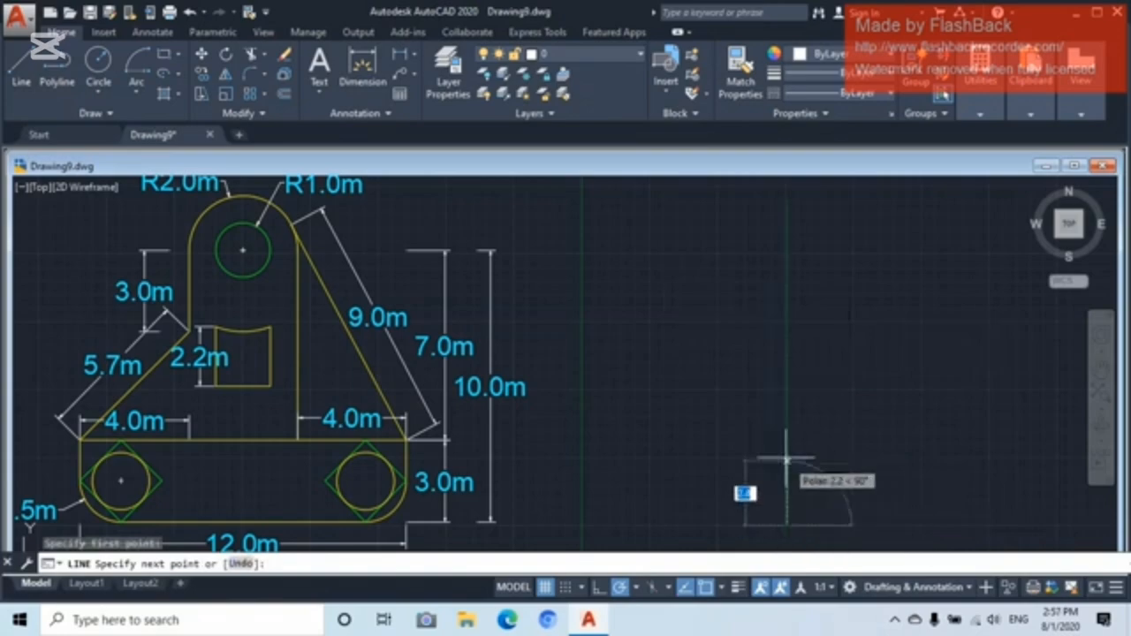
text(10)
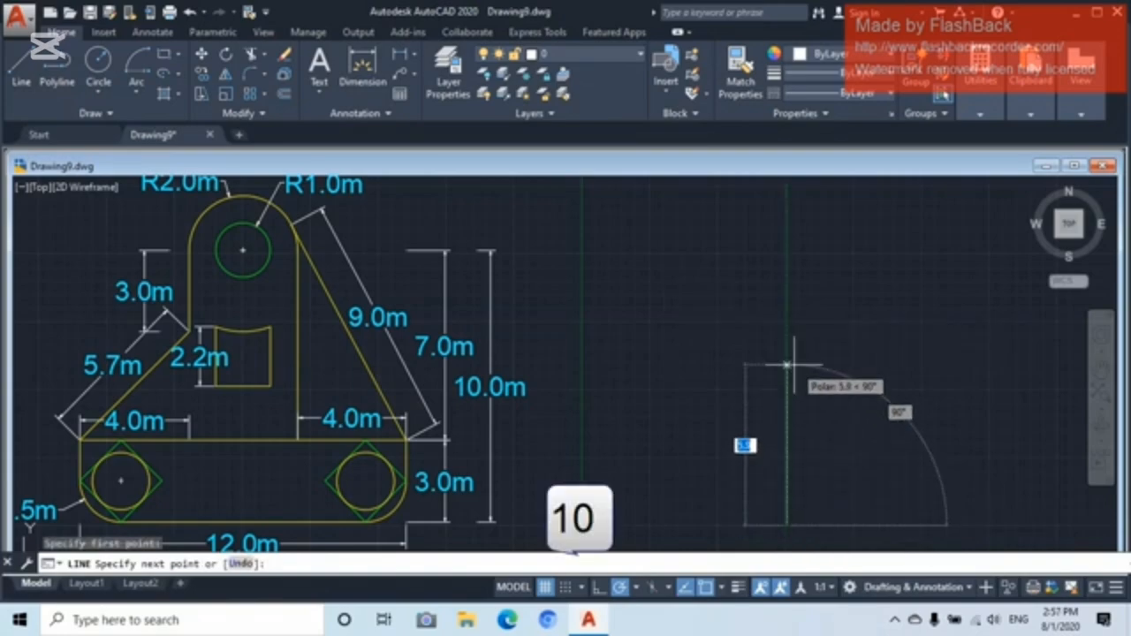
click(796, 373)
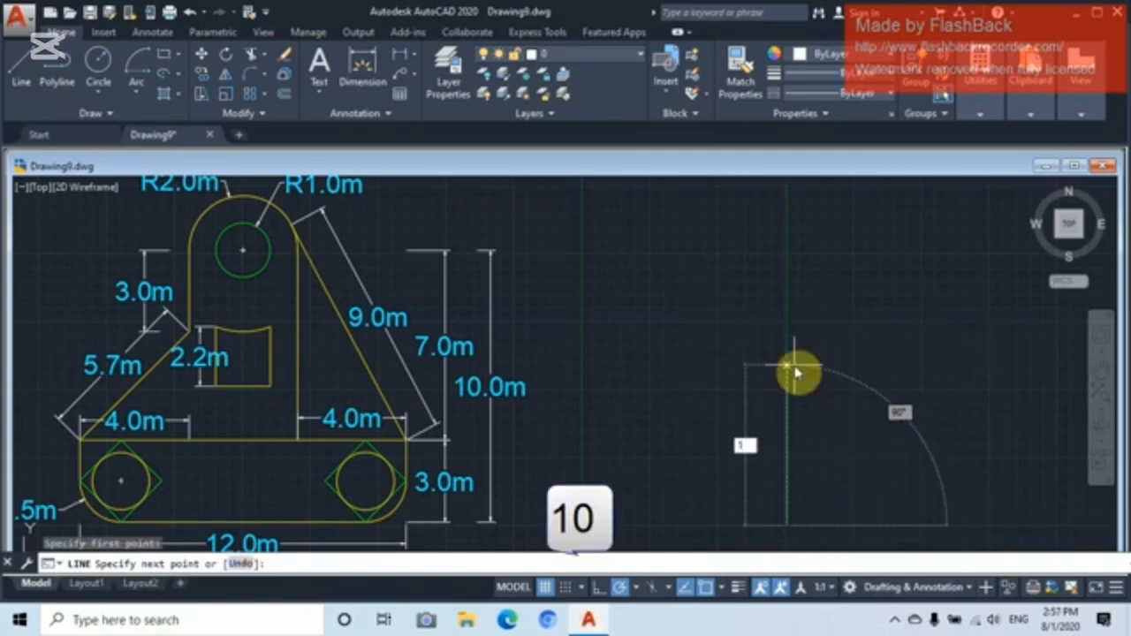
text(0)
key(Return)
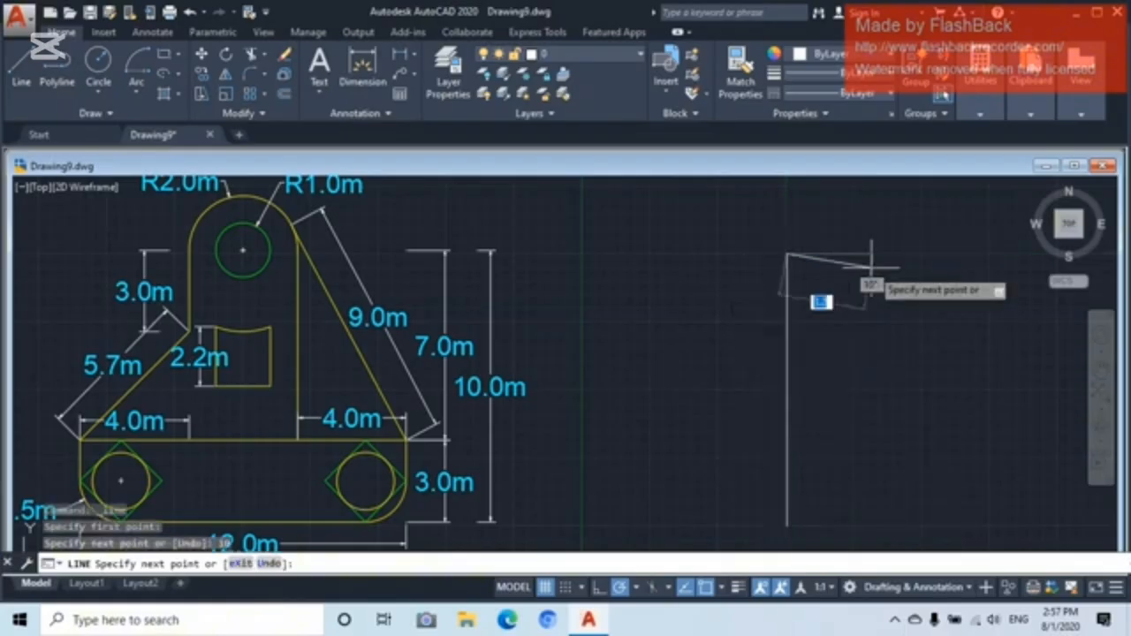
key(Escape)
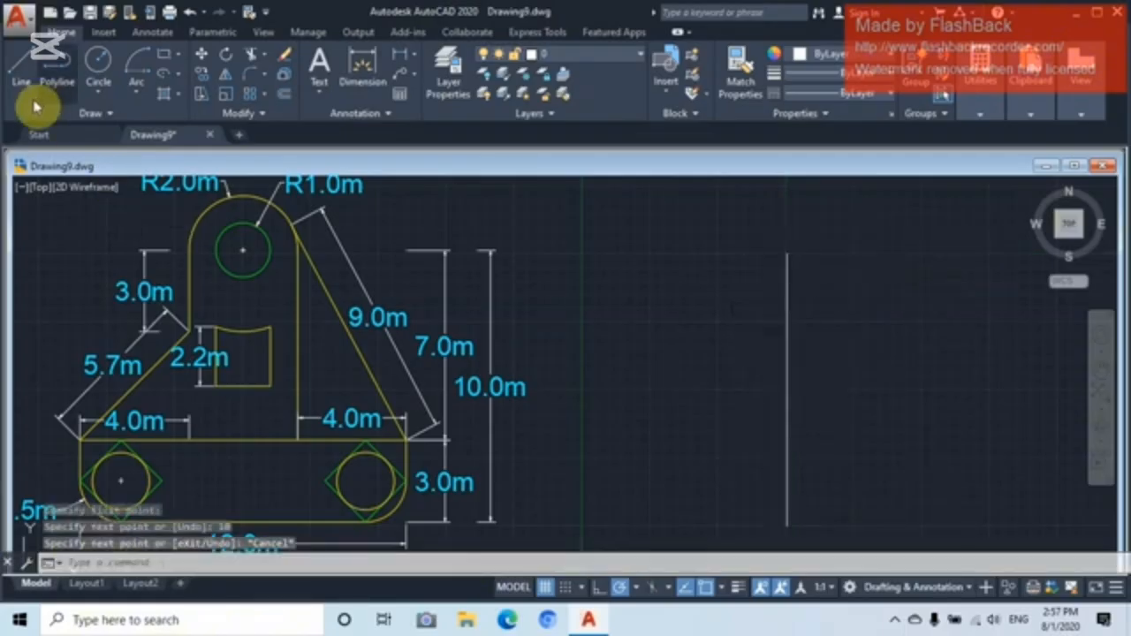
- Draw a circle with a diameter of 2 centred on the upper end of the vertical line
click(95, 63)
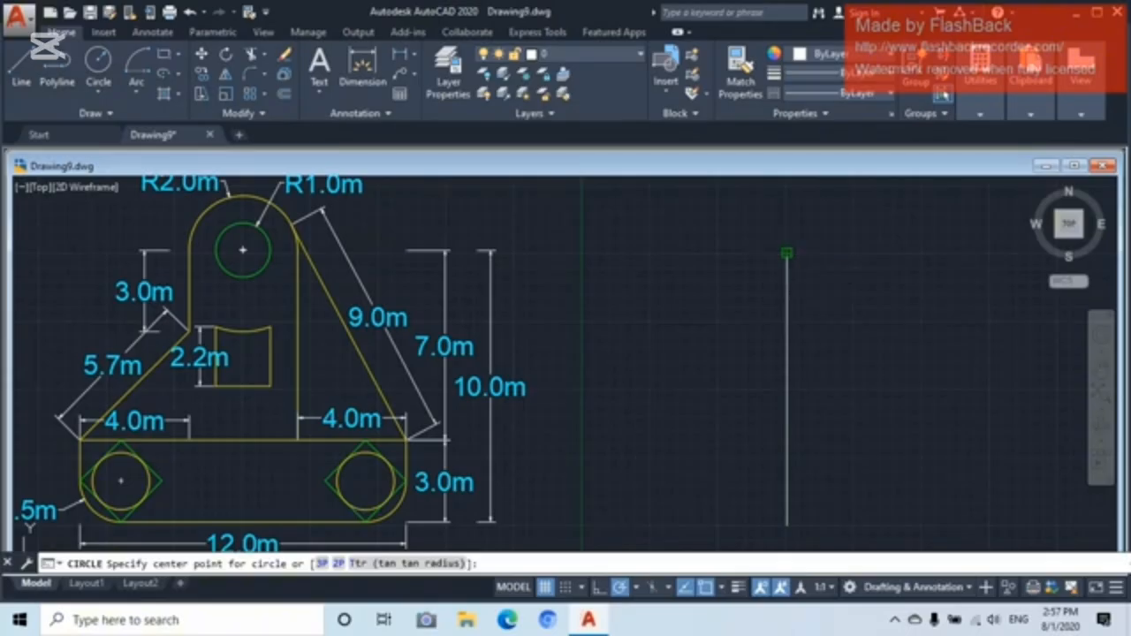
click(786, 253)
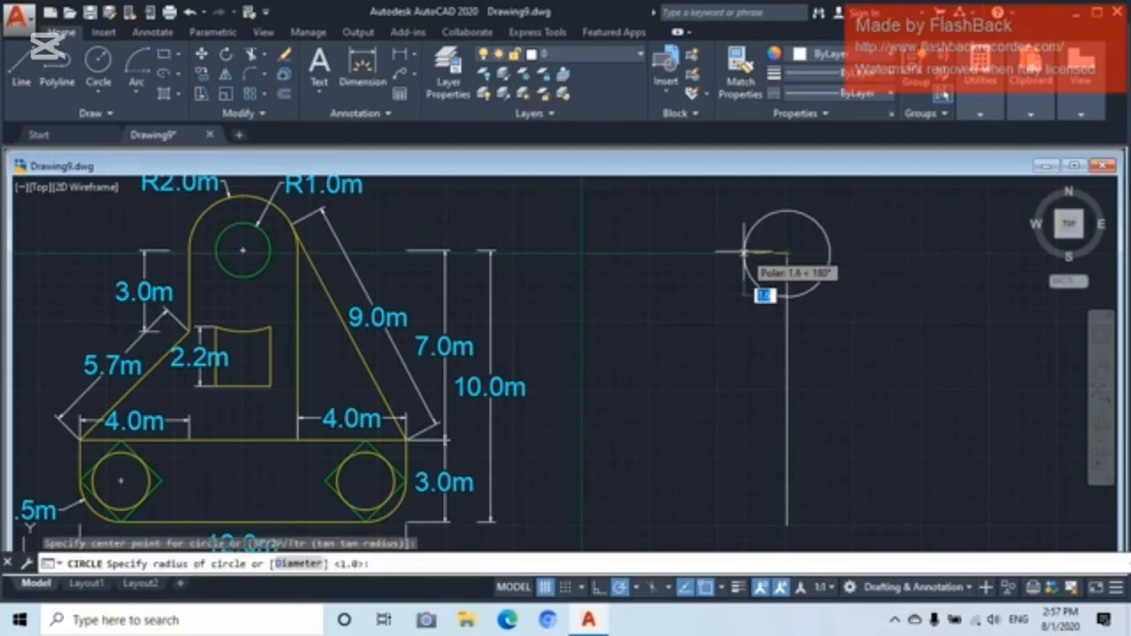
click(300, 570)
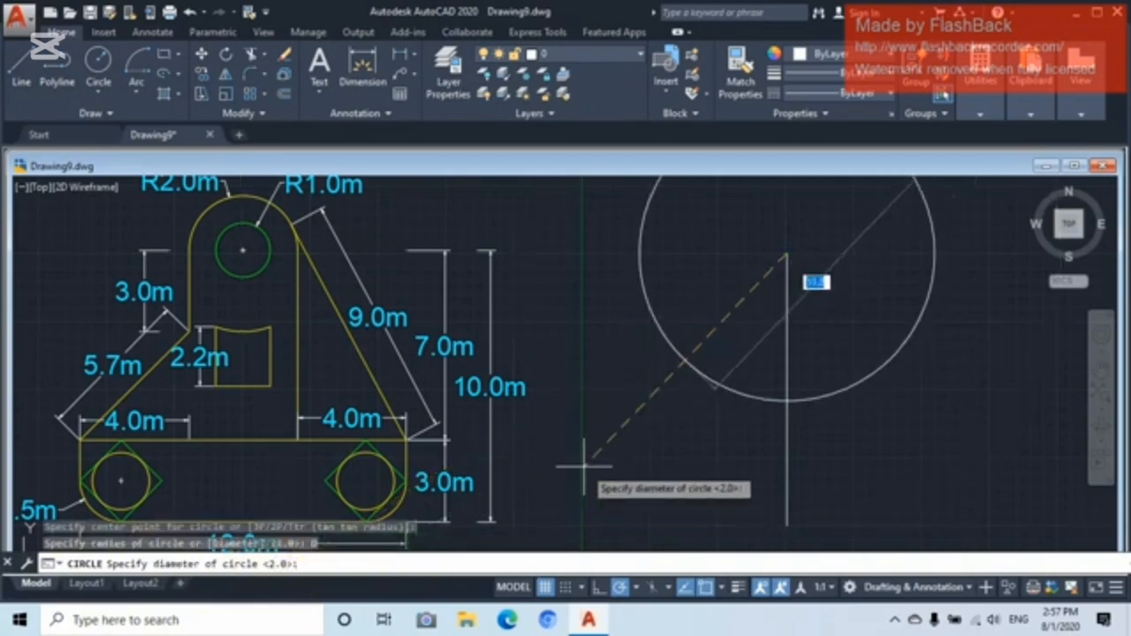
text(2)
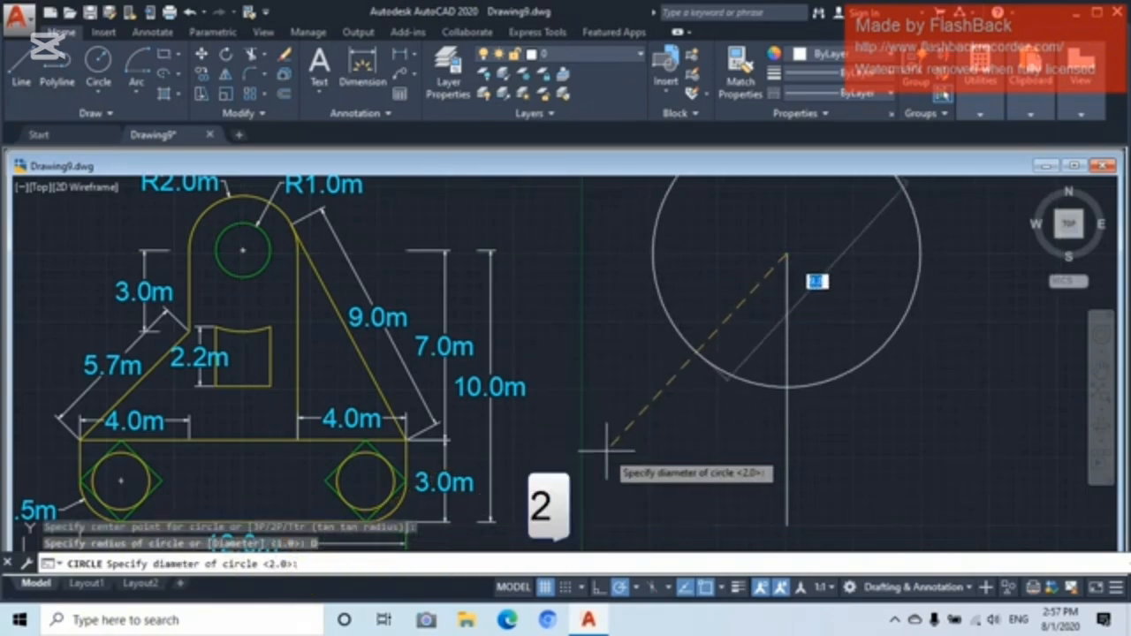
click(608, 458)
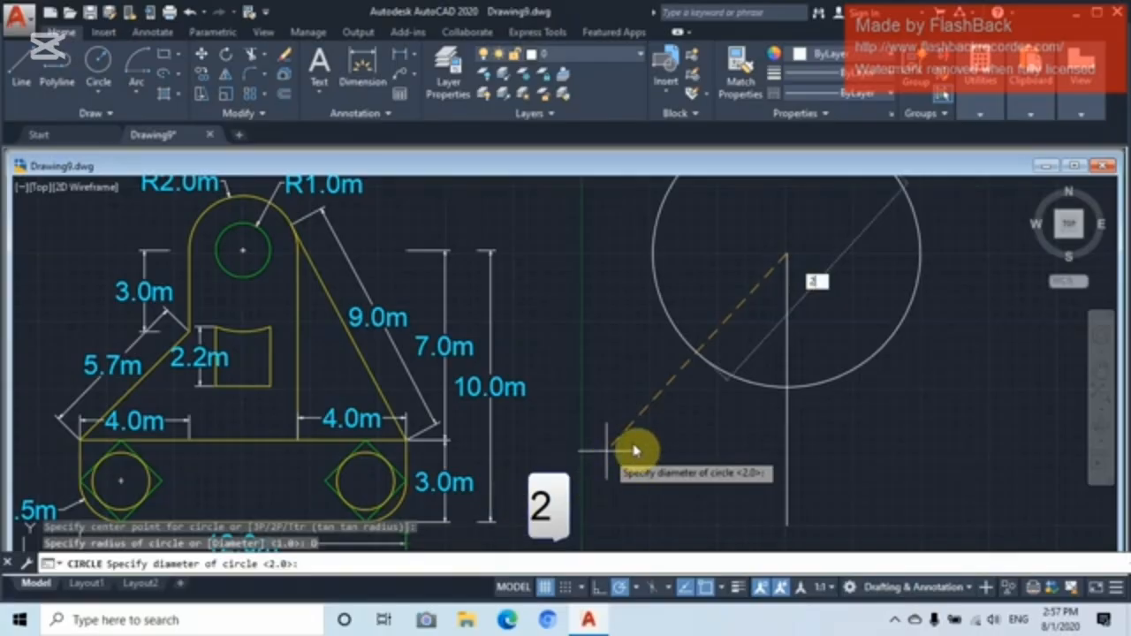
key(Return)
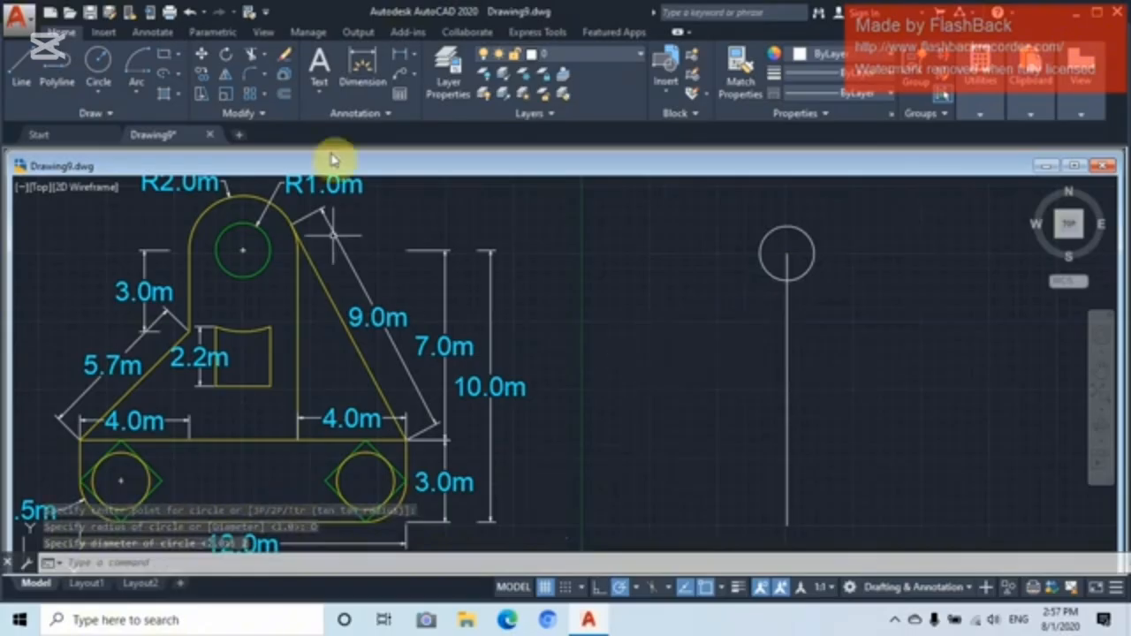
- Offset the circle outward by a distance of 1, and offset the resulting circle outward by the same distance
click(287, 104)
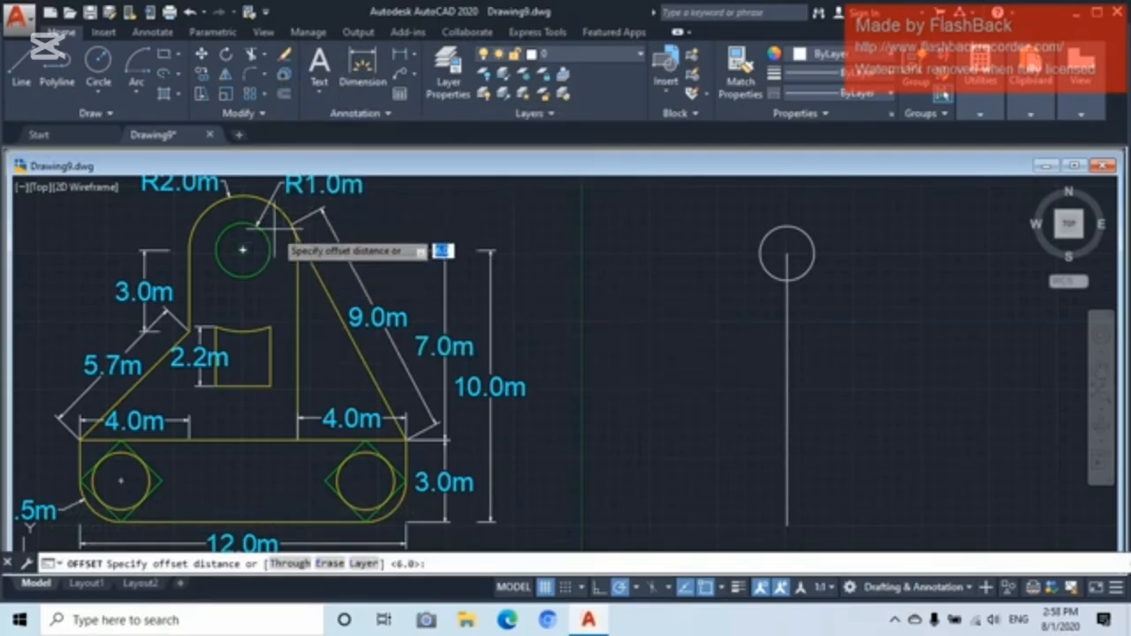
text(1)
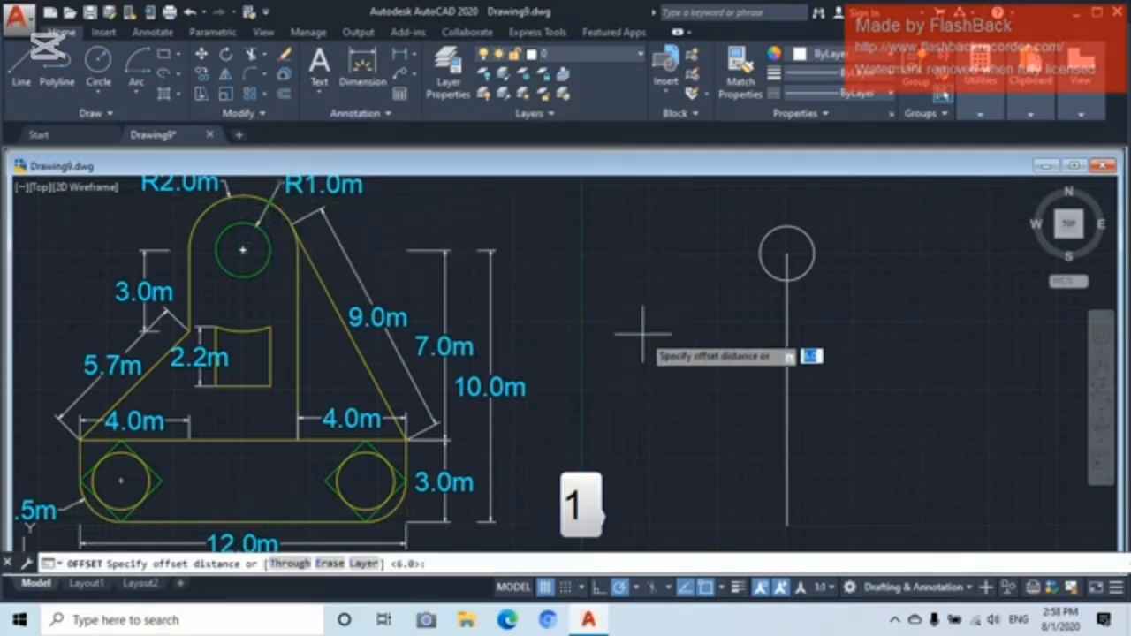
click(644, 336)
text(1)
key(Return)
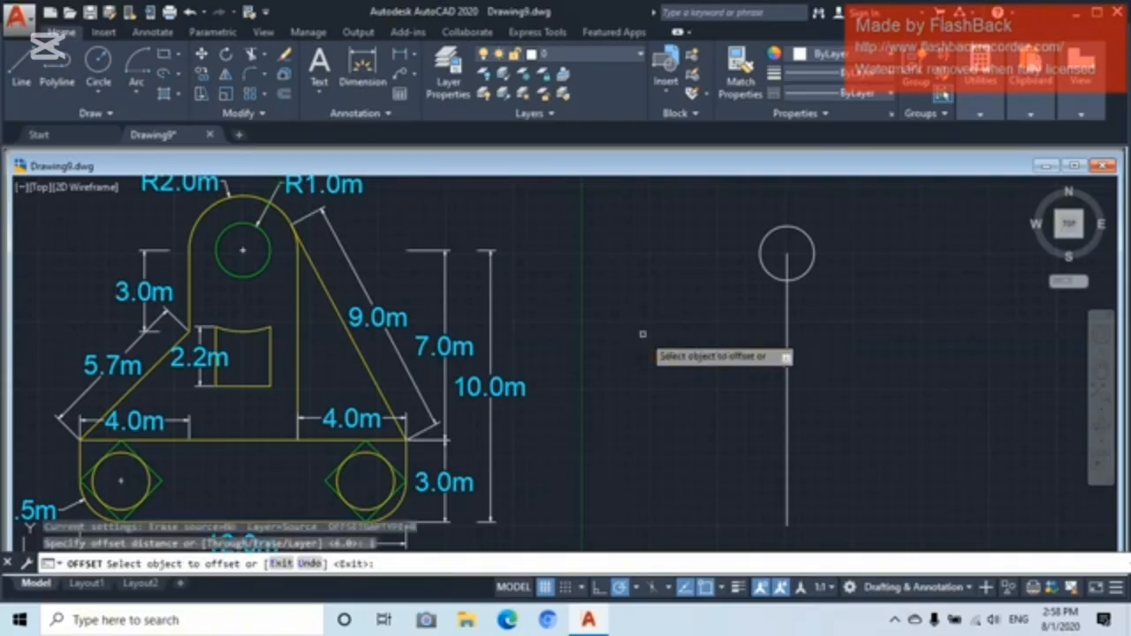
click(798, 228)
click(835, 233)
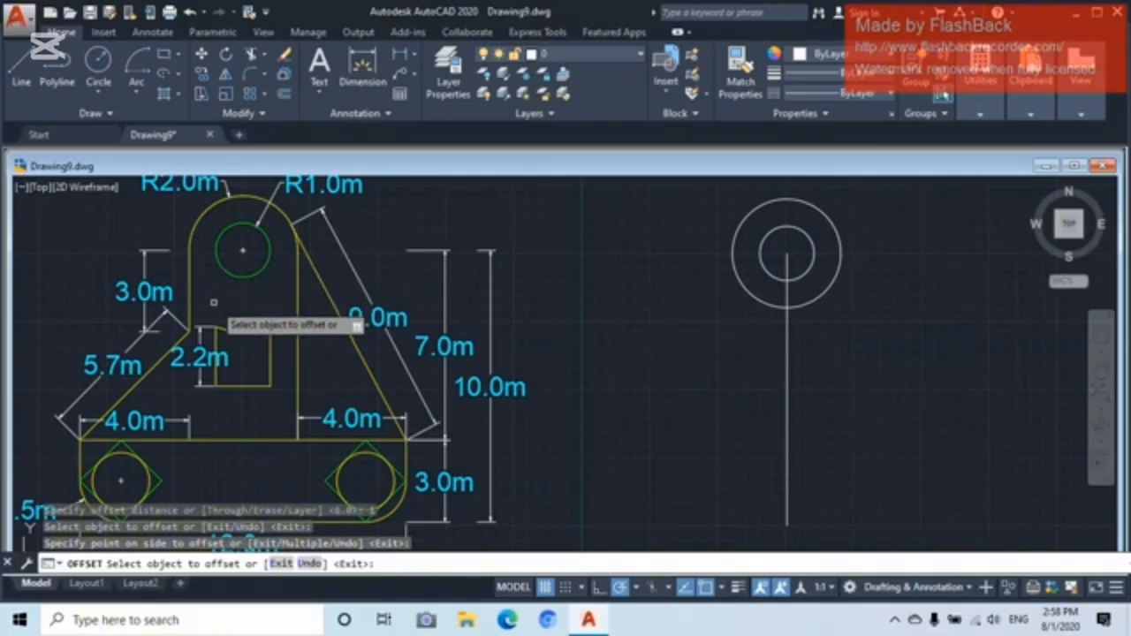
click(831, 285)
click(854, 288)
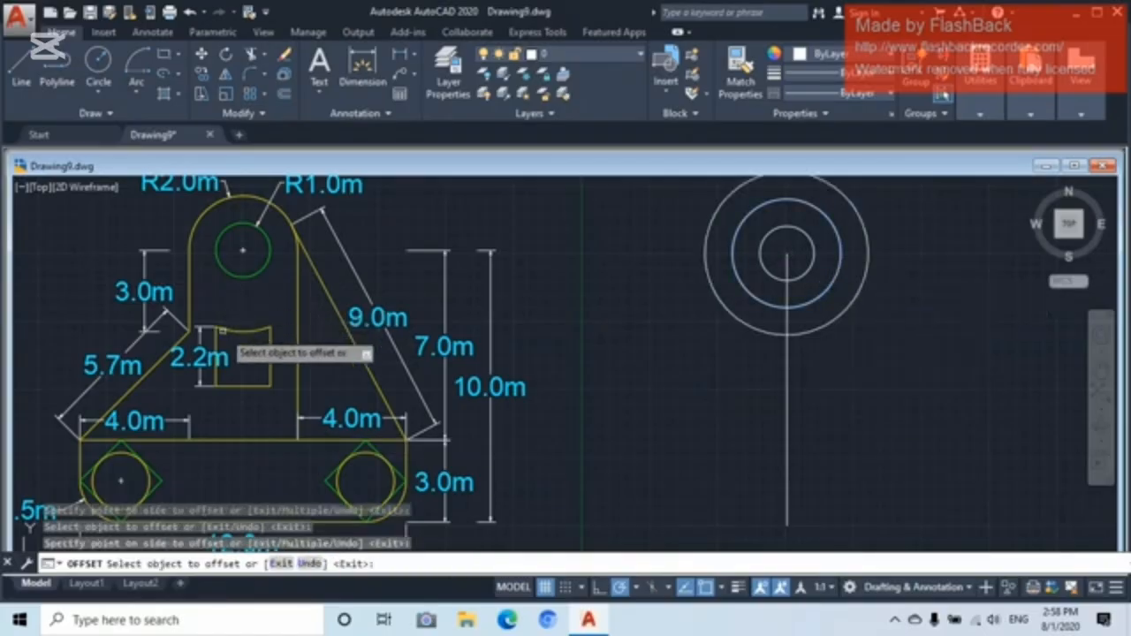
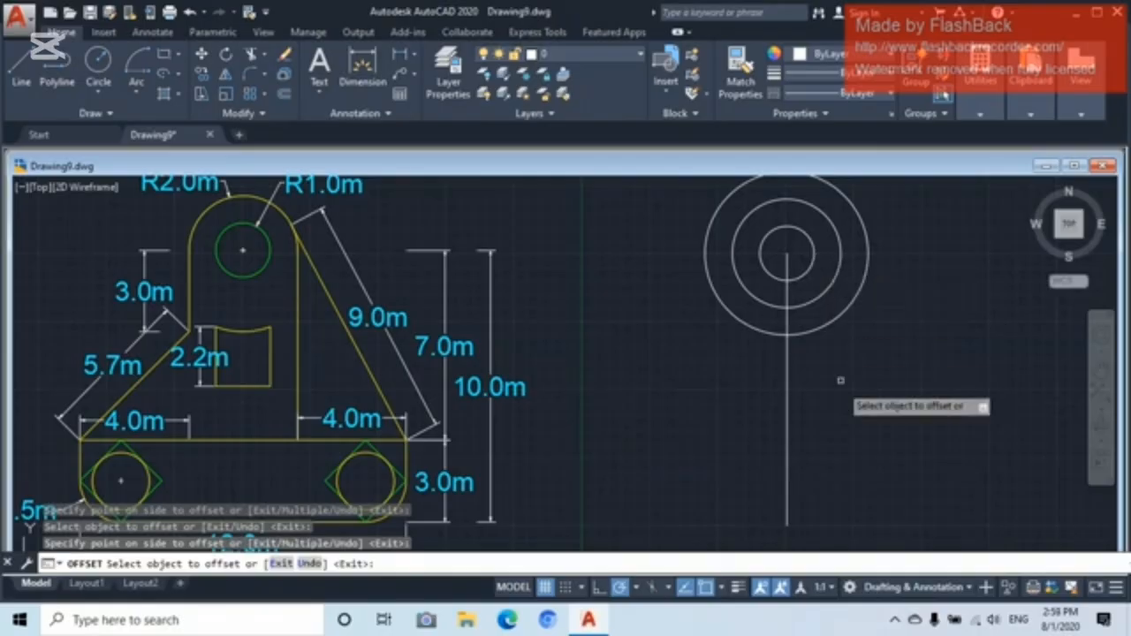
- Offset the vertical centre line by 1 to create two parallel lines on its right and two on its left
click(788, 413)
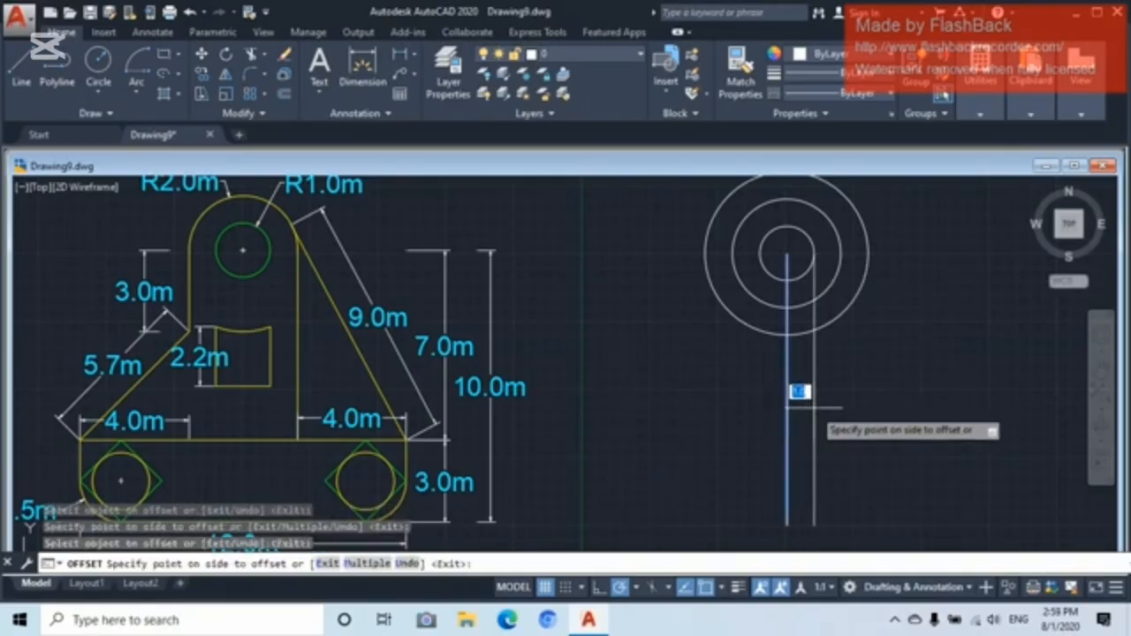
click(802, 446)
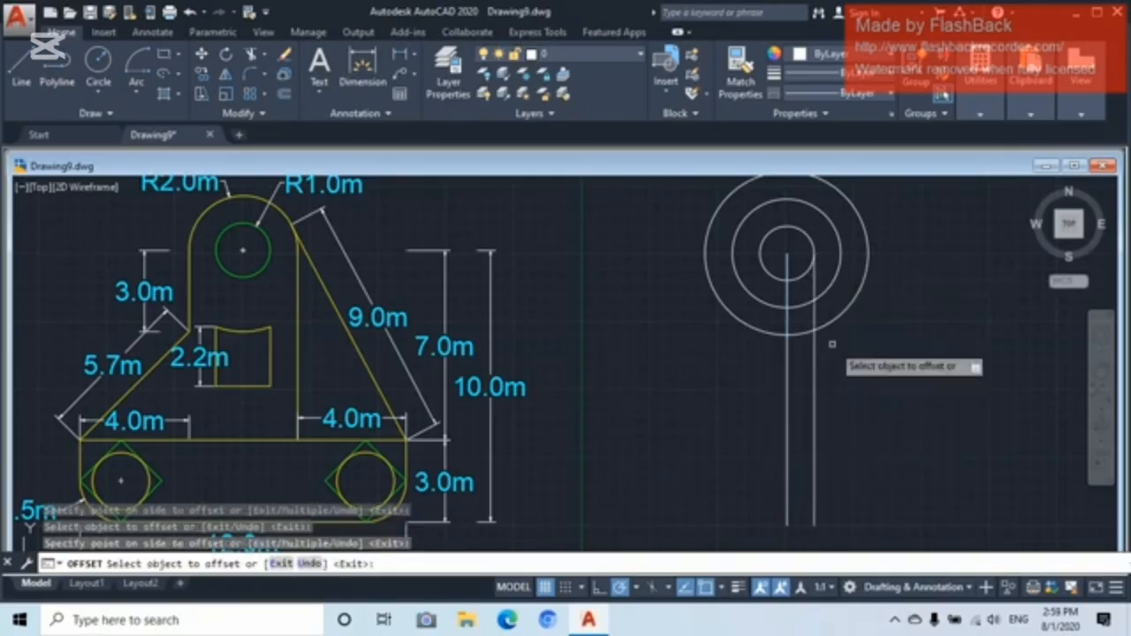
click(814, 413)
click(833, 403)
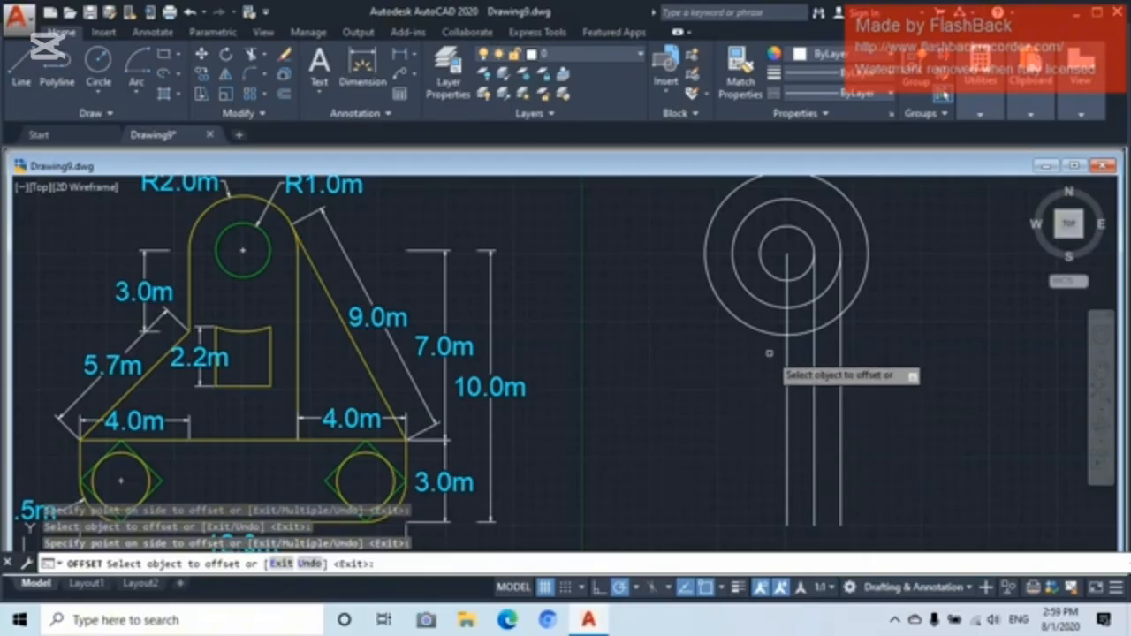
click(786, 388)
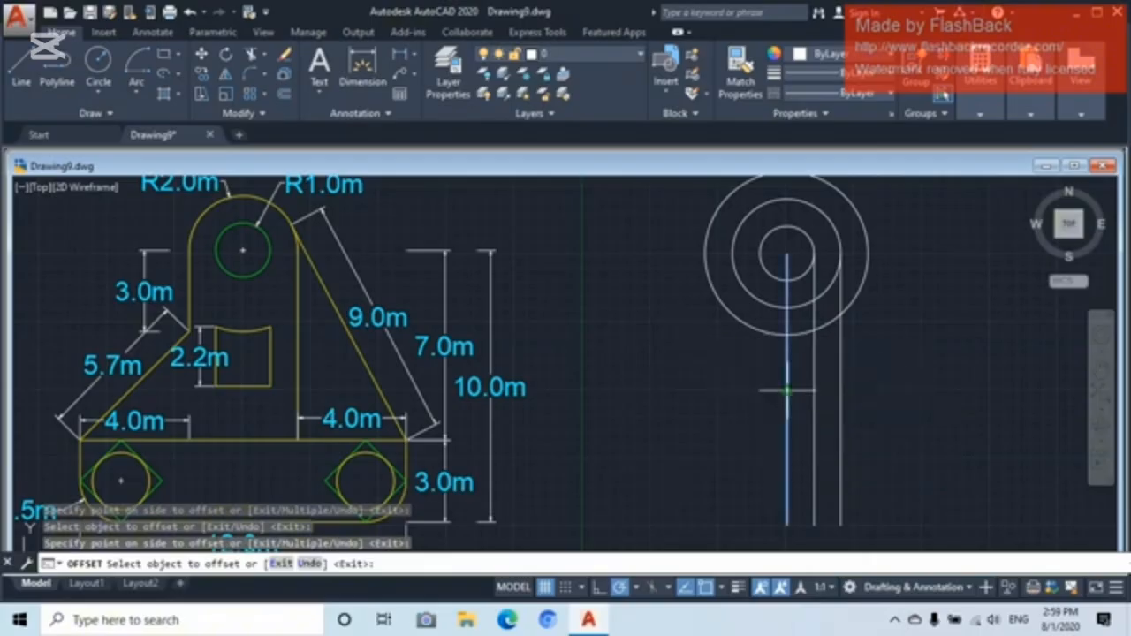
click(762, 392)
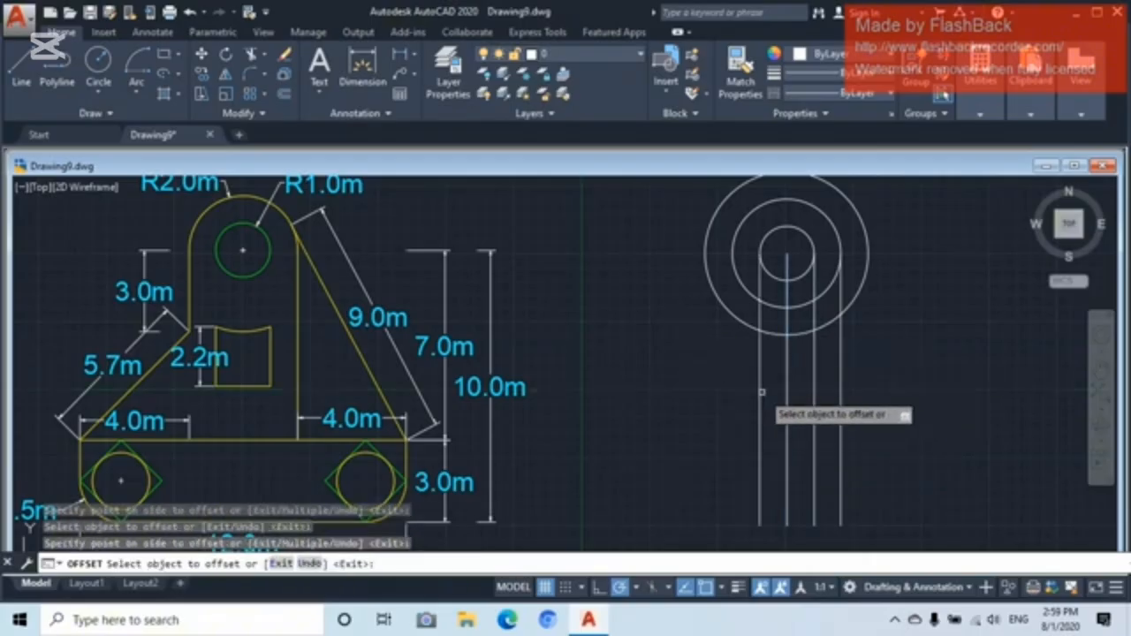
click(760, 392)
click(690, 406)
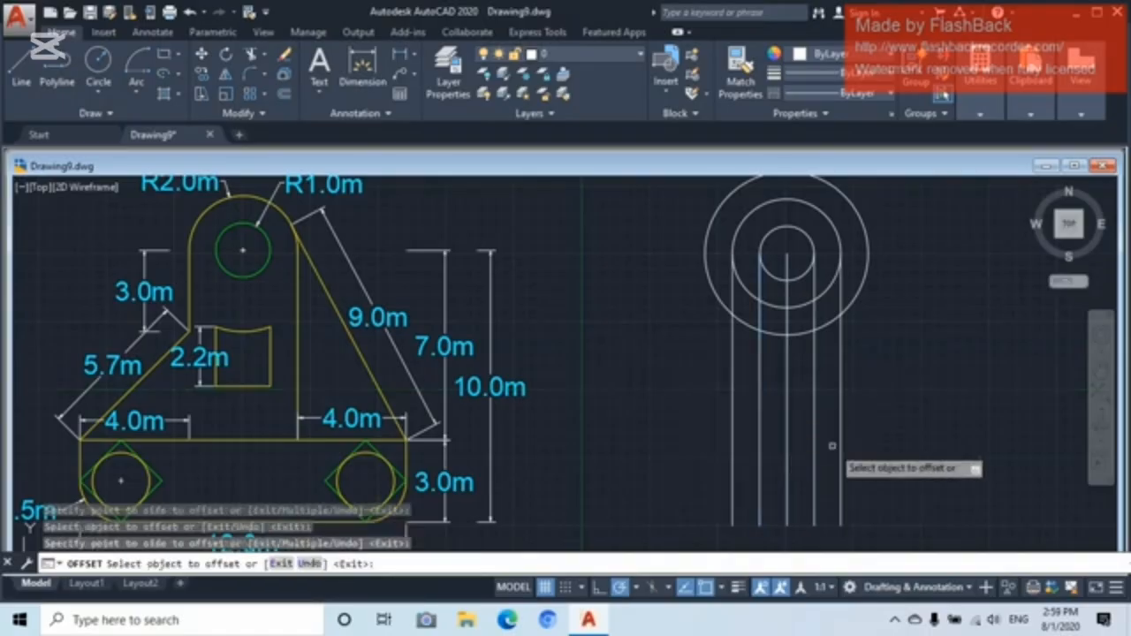
key(Escape)
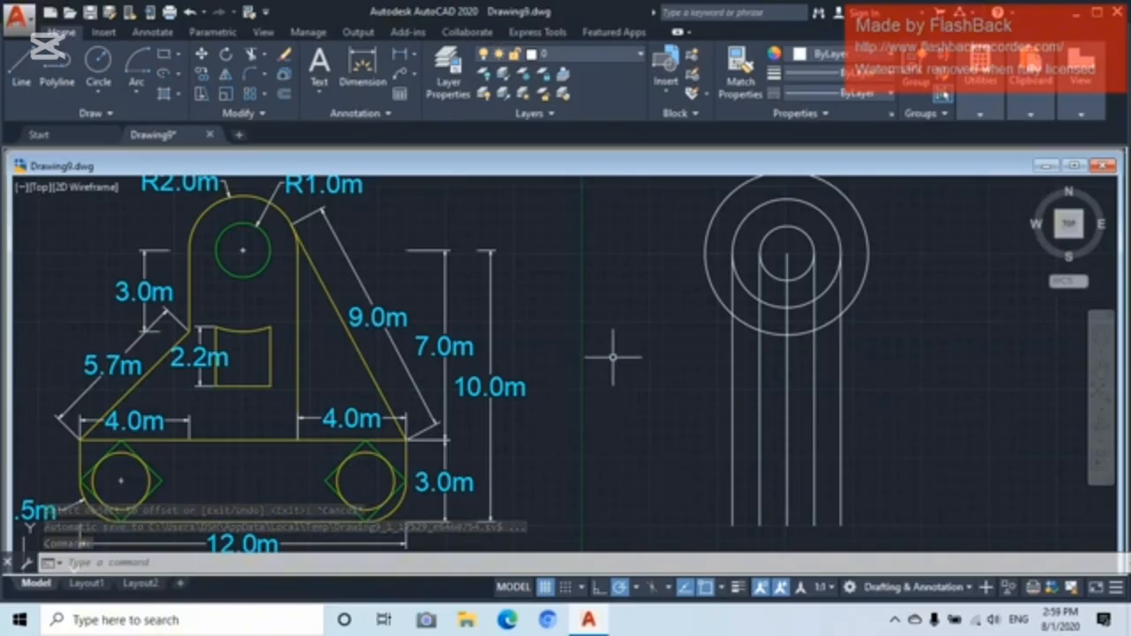
- Erase the original vertical centre line running down from the centre of the circles
click(787, 415)
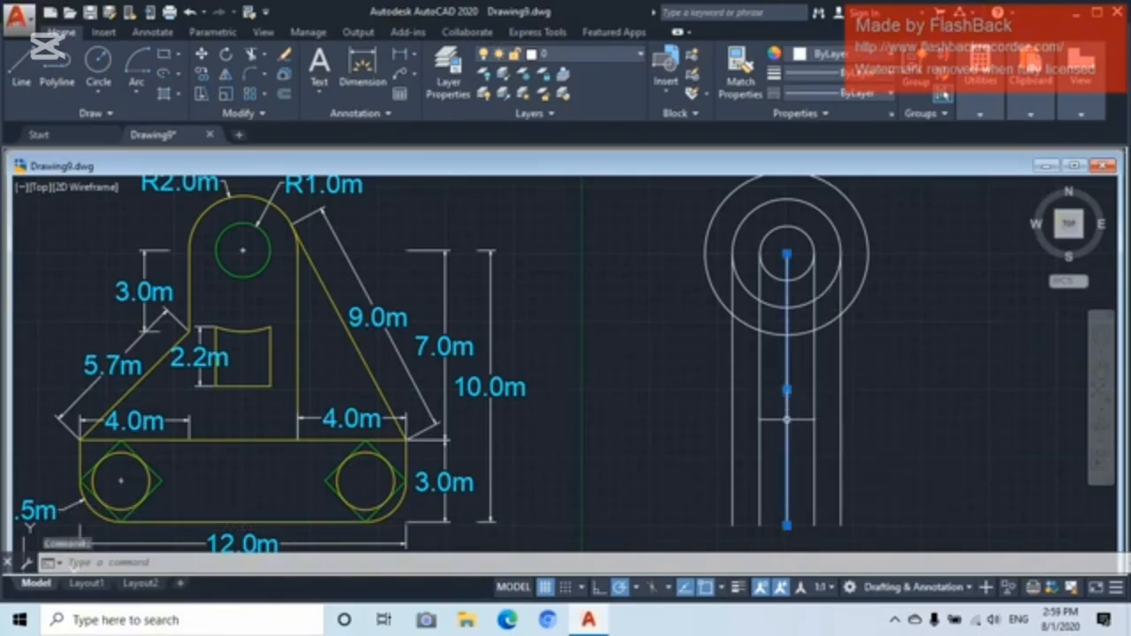
right_click(875, 460)
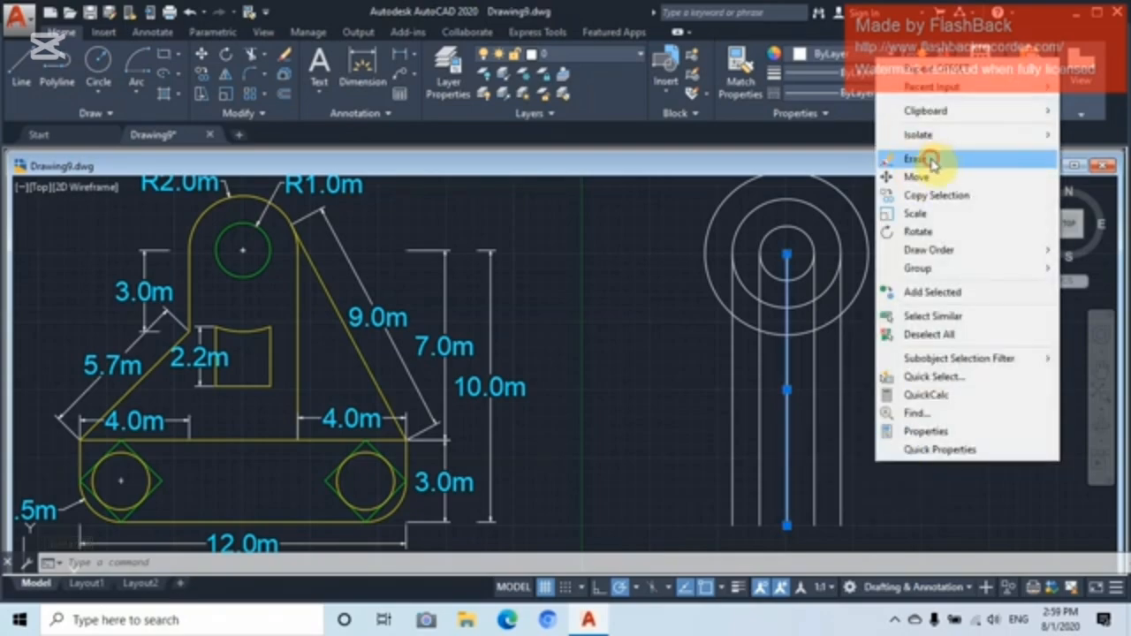
click(919, 159)
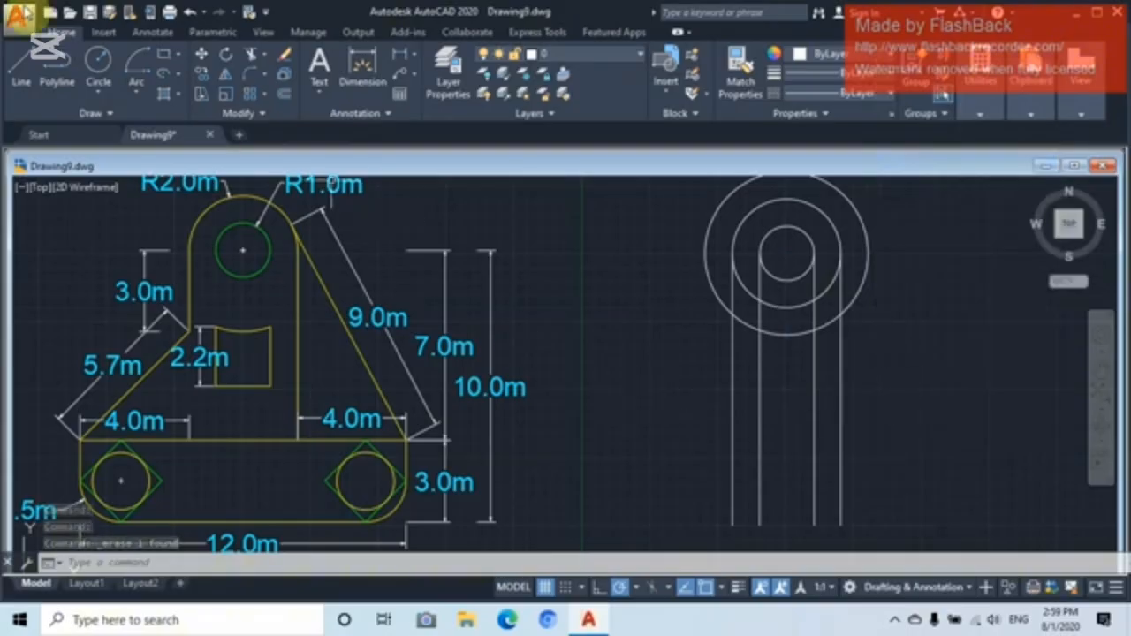
- Trim the outermost circle of the new figure, keeping only its lower arc between the two inner vertical lines
click(252, 58)
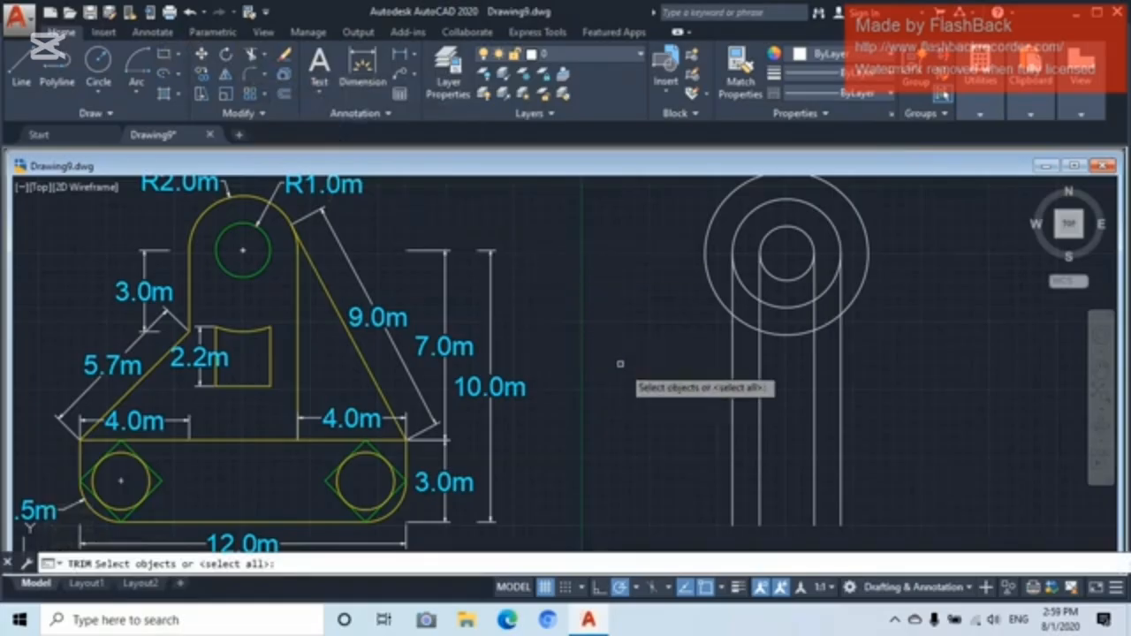
key(Return)
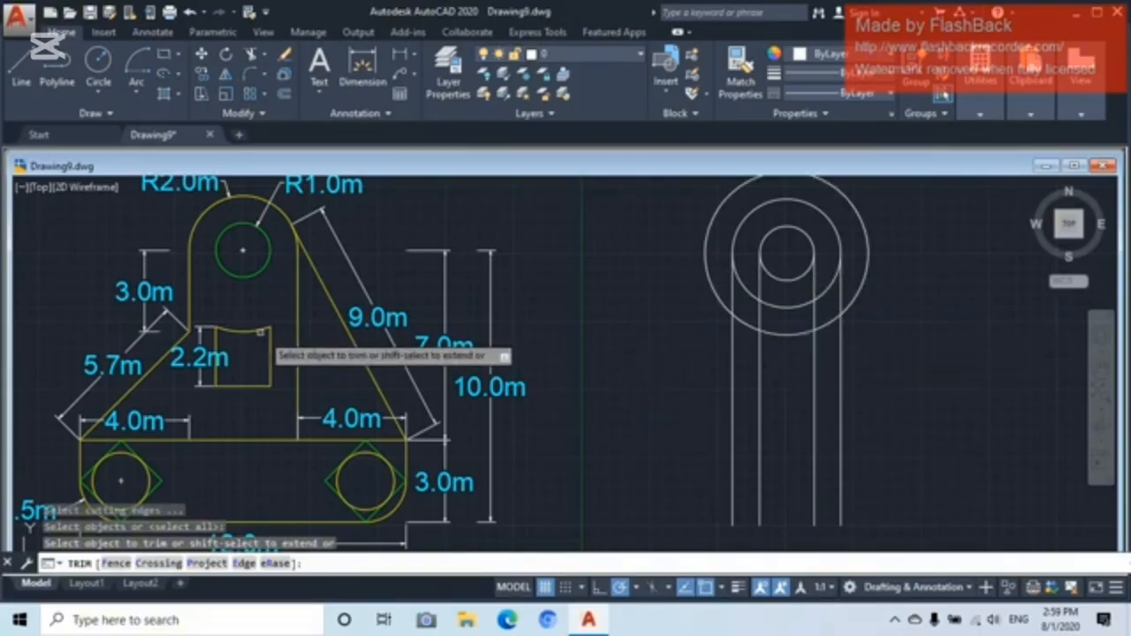
click(704, 250)
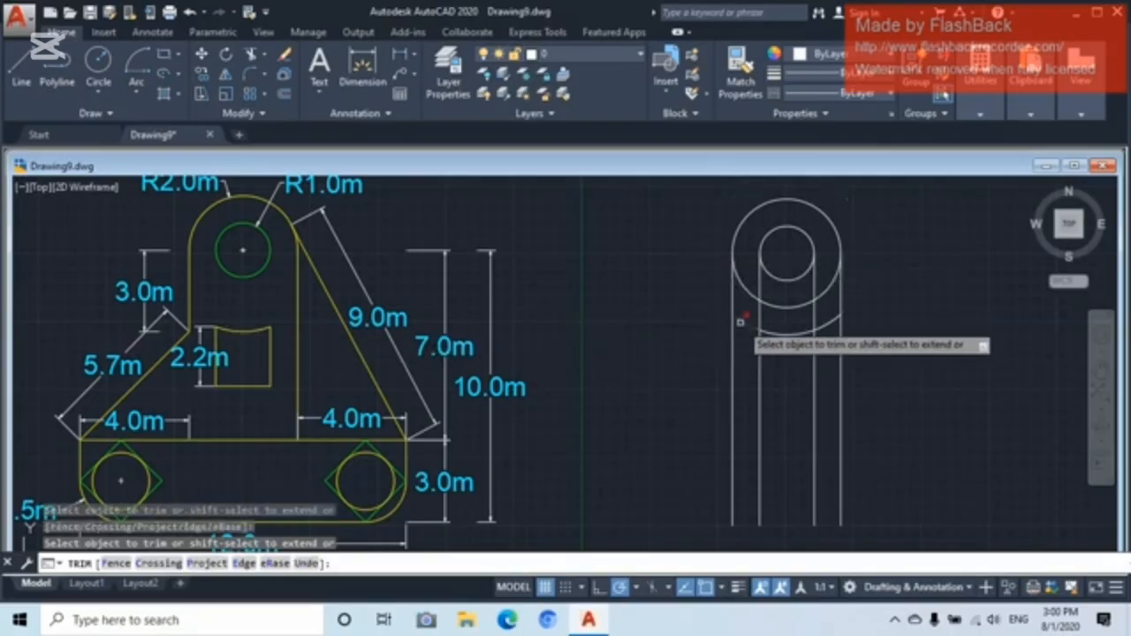
click(741, 322)
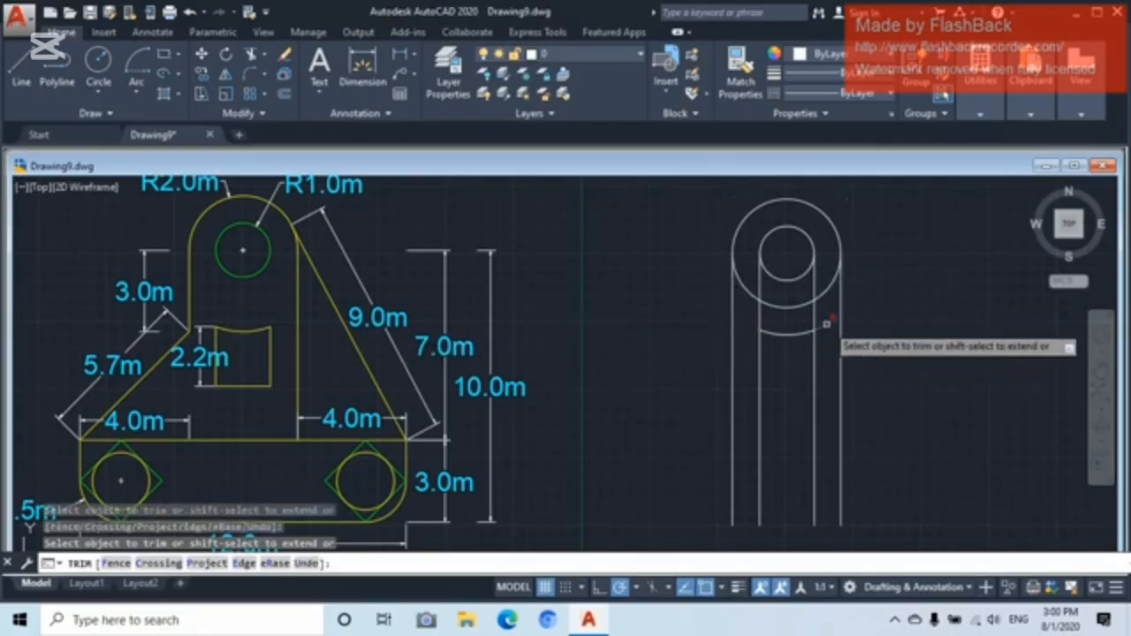
click(826, 324)
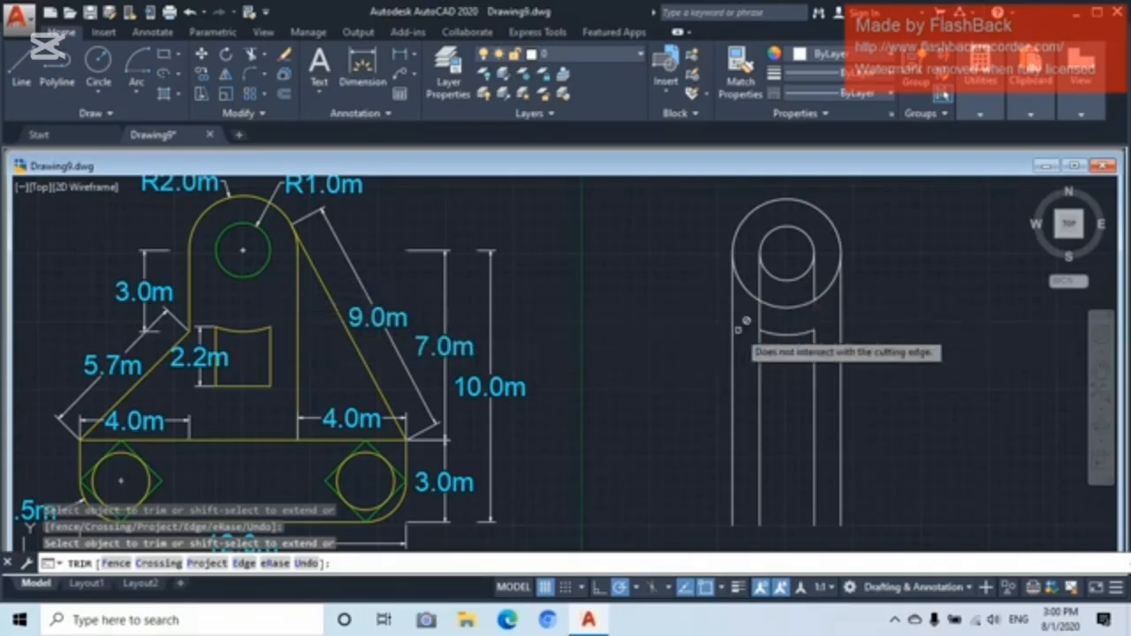
- Trim the inner vertical lines between the middle circle and the arc below, plus the middle circle's lower side portions
click(759, 316)
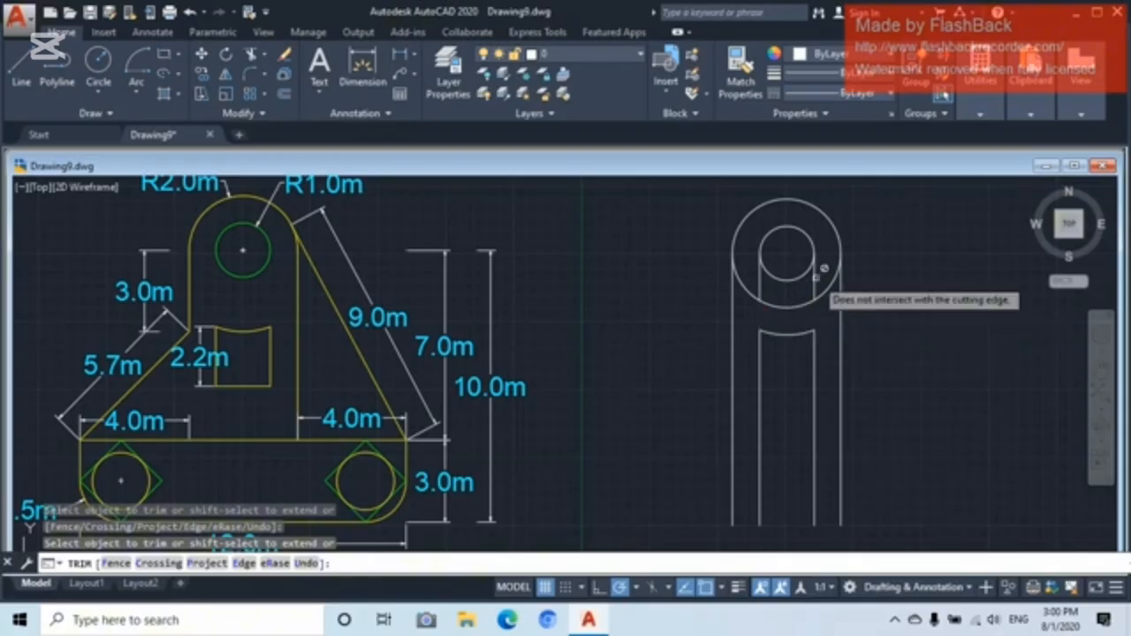
click(829, 284)
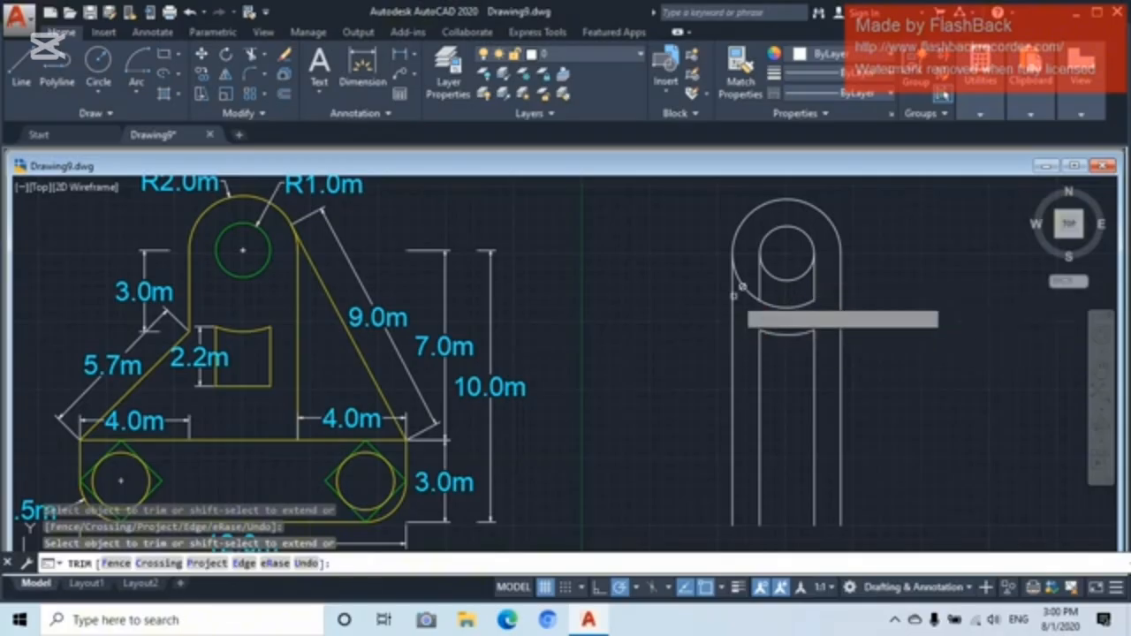
click(735, 284)
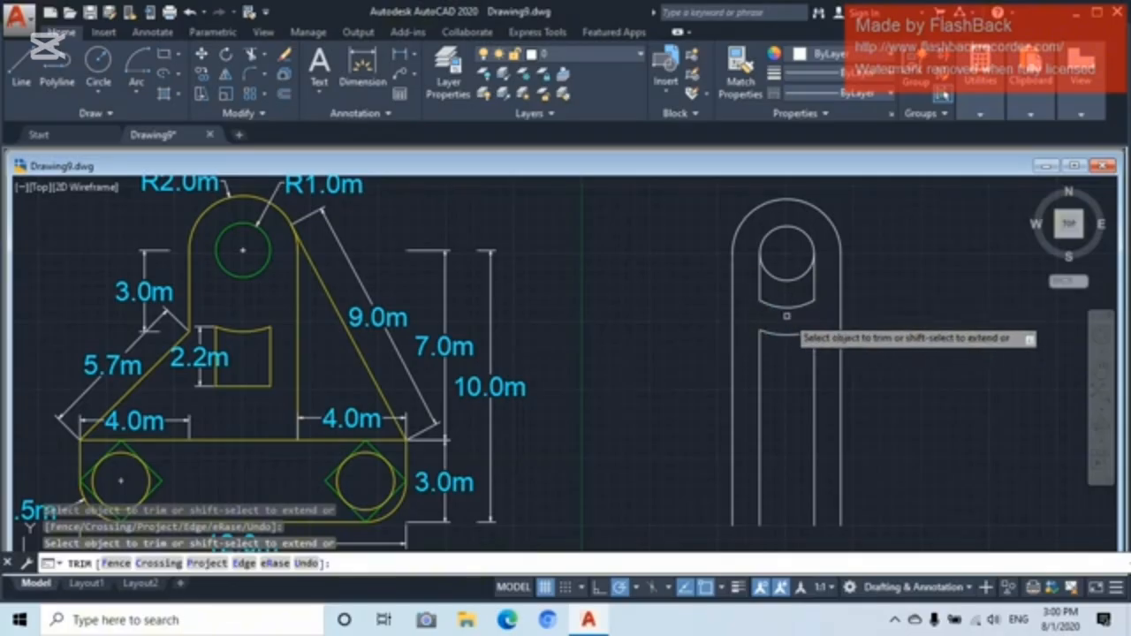
key(Escape)
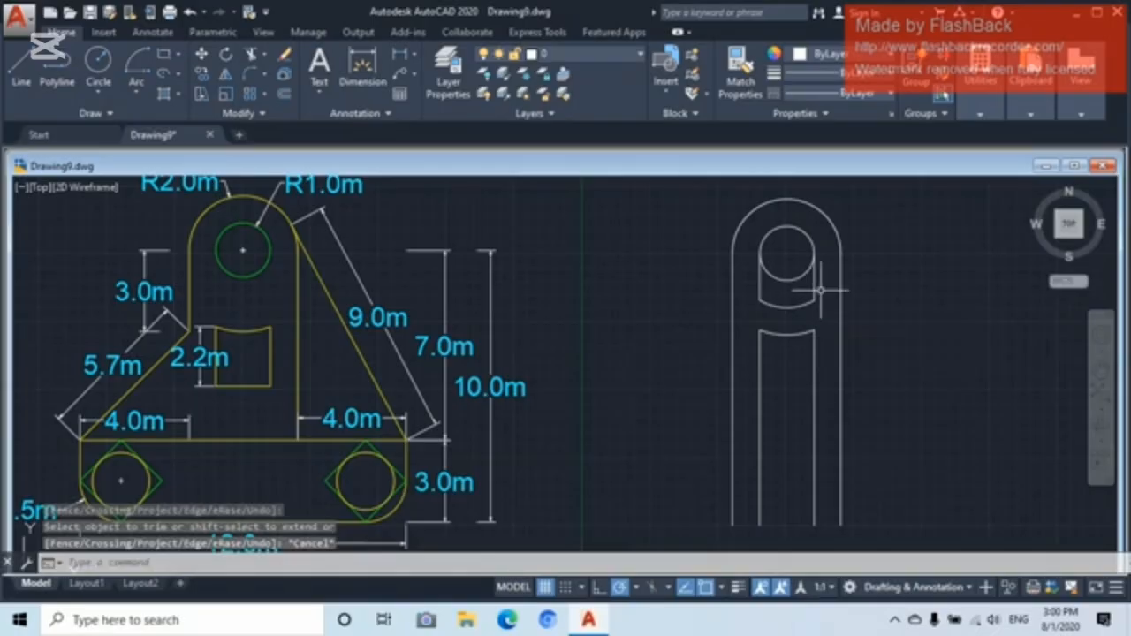
- Delete the leftover arc and the two short vertical line pieces beneath the small circle
click(820, 290)
click(751, 318)
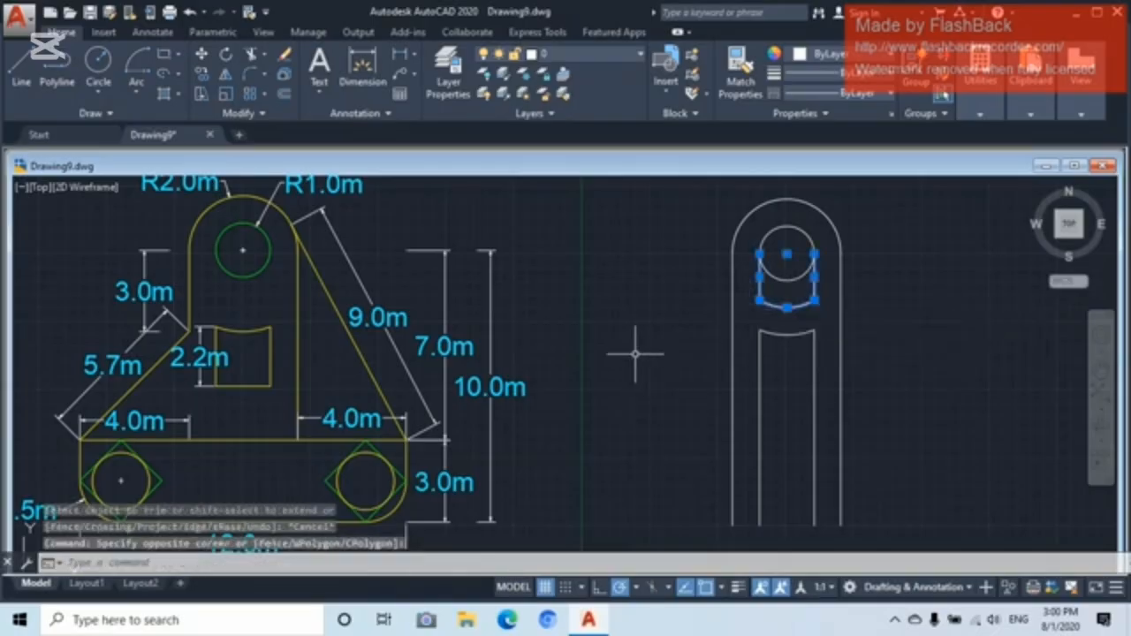
key(Delete)
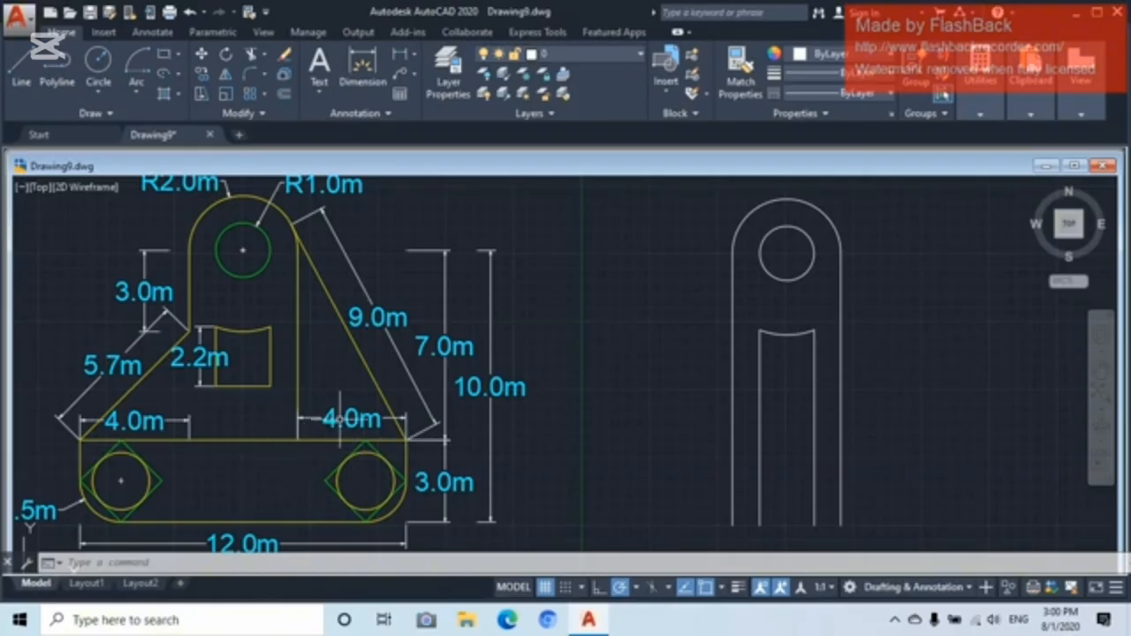
- Offset the two outer vertical lines of the rounded figure outward by 4, one to each side
click(283, 94)
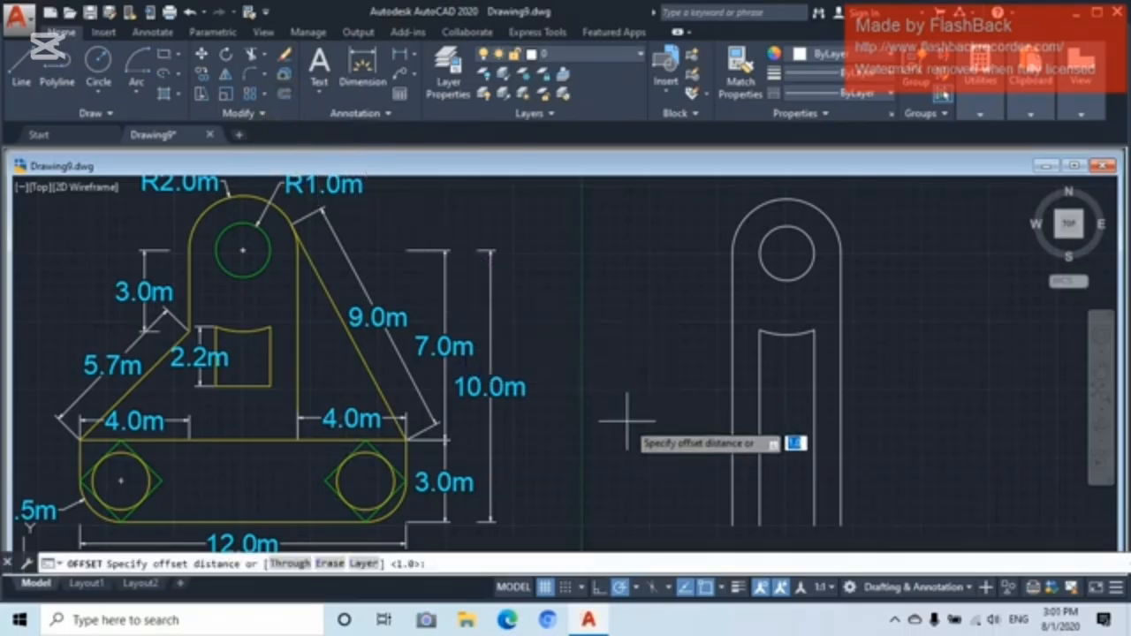
text(4)
key(Return)
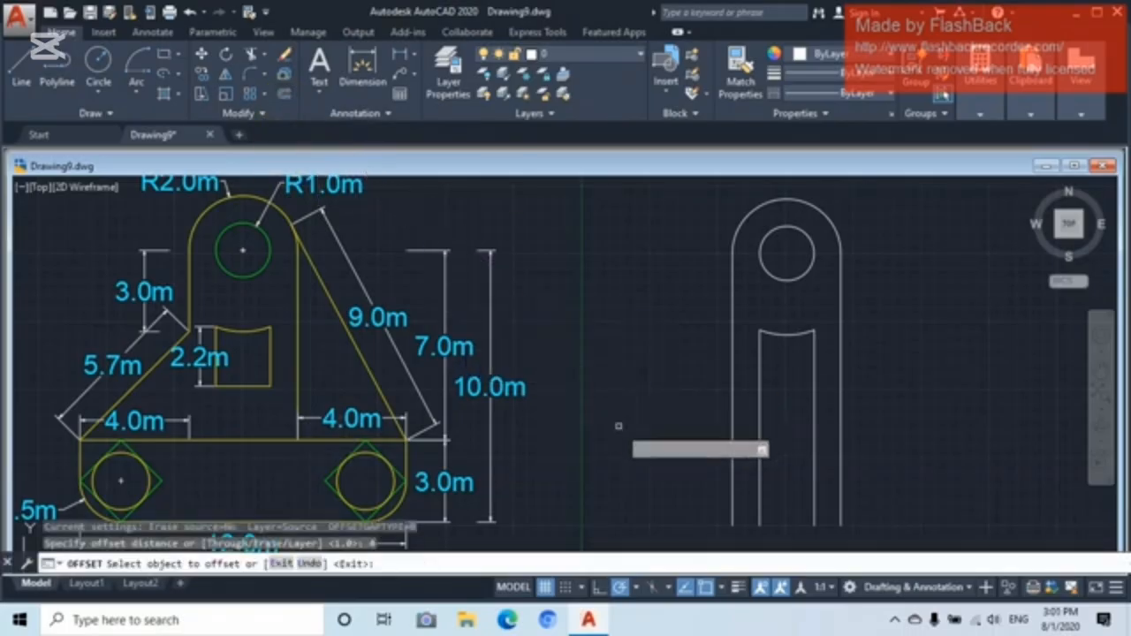
click(839, 427)
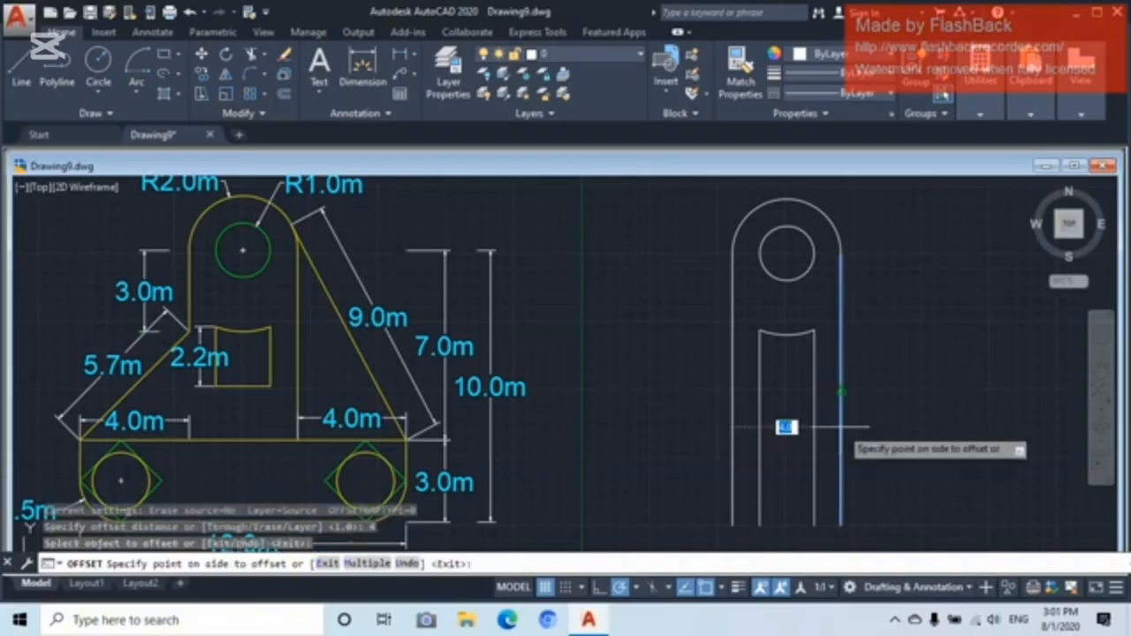
click(920, 422)
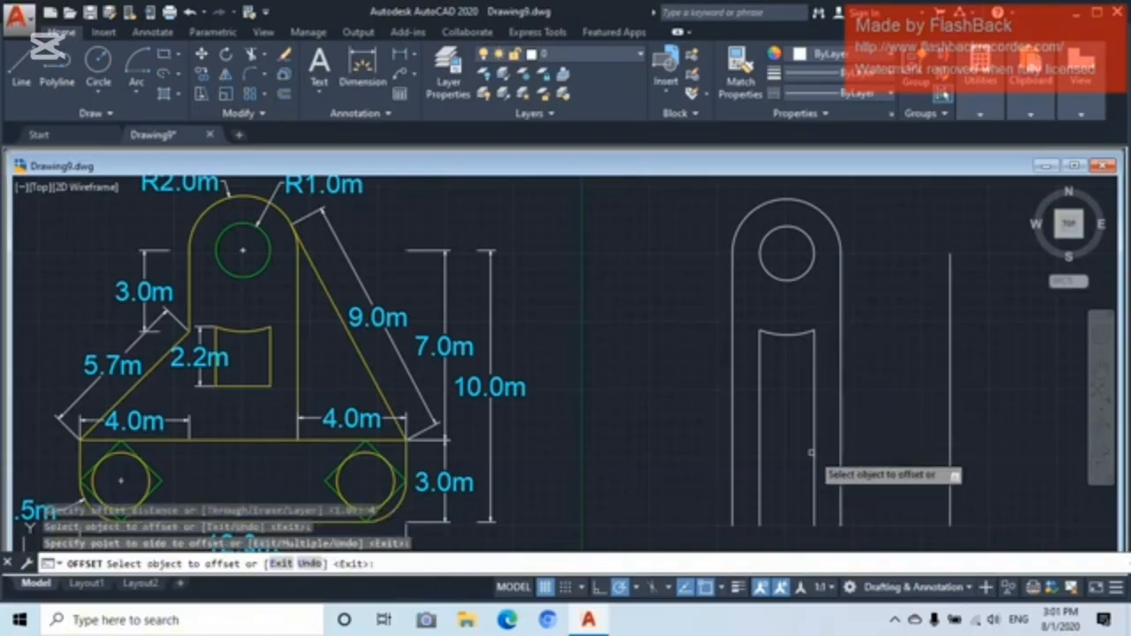
click(733, 421)
click(659, 429)
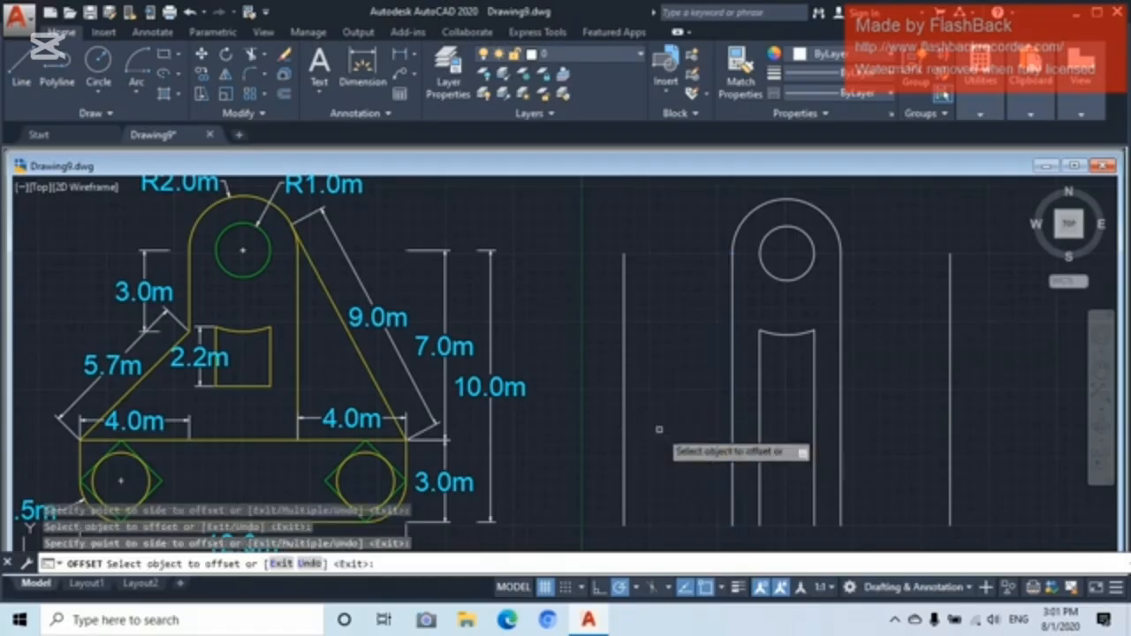
key(Escape)
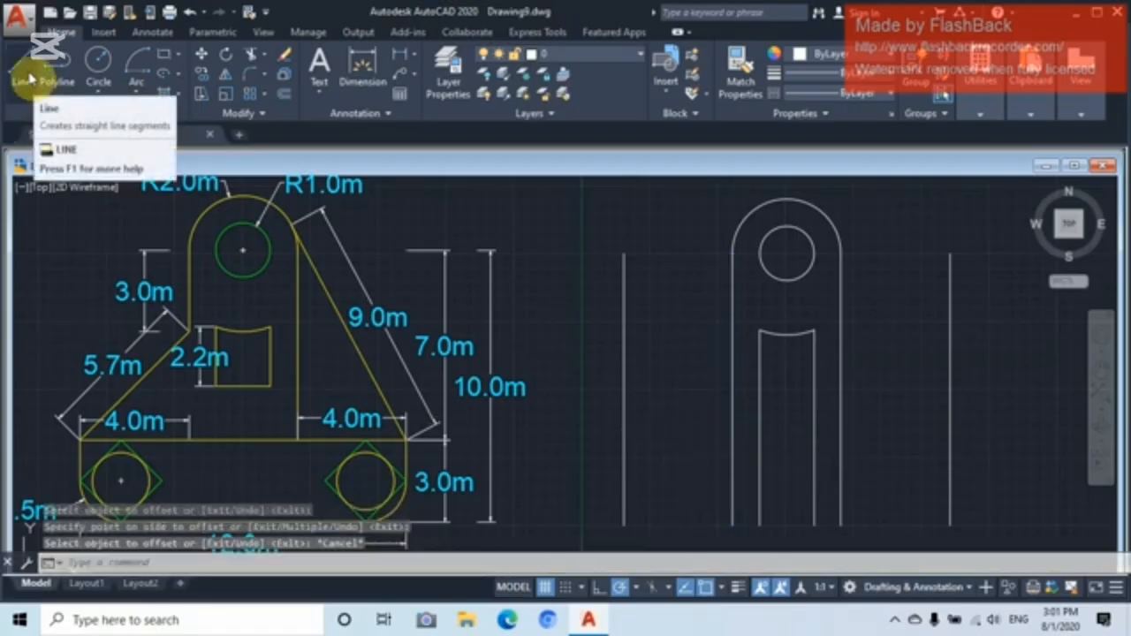
- Draw a horizontal base line joining the lower endpoints of the two outermost vertical lines
click(29, 77)
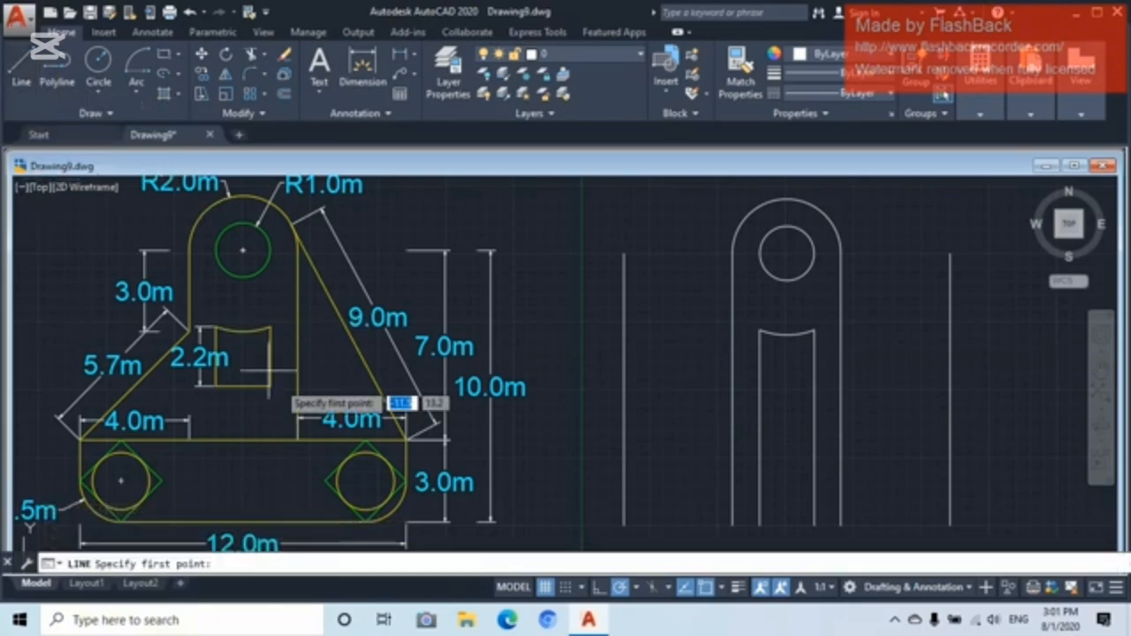
click(624, 525)
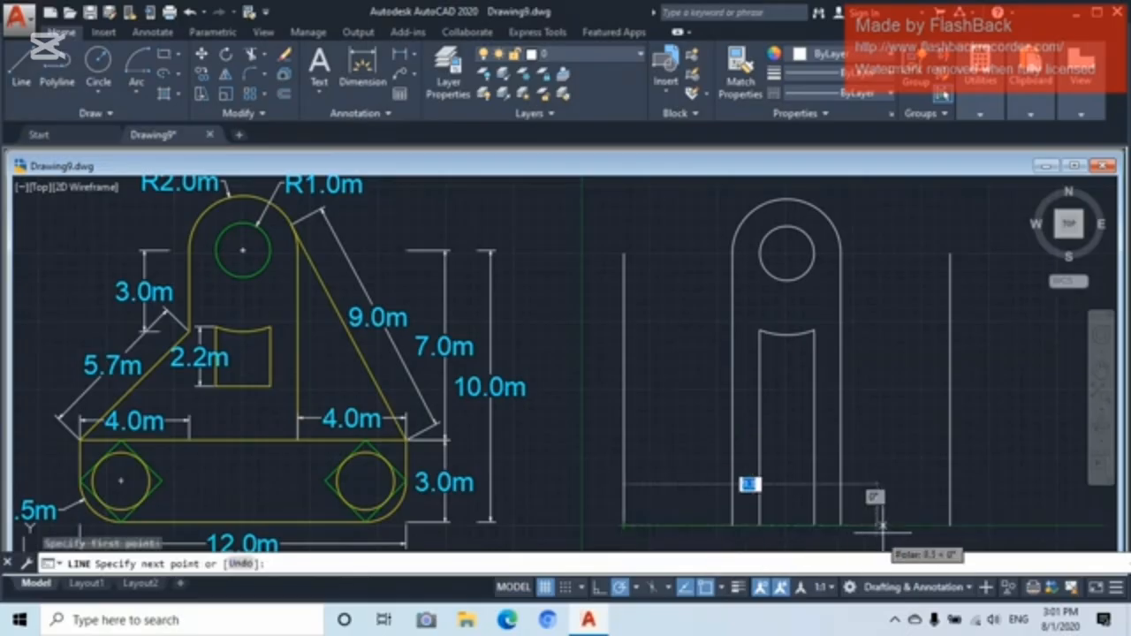
click(950, 526)
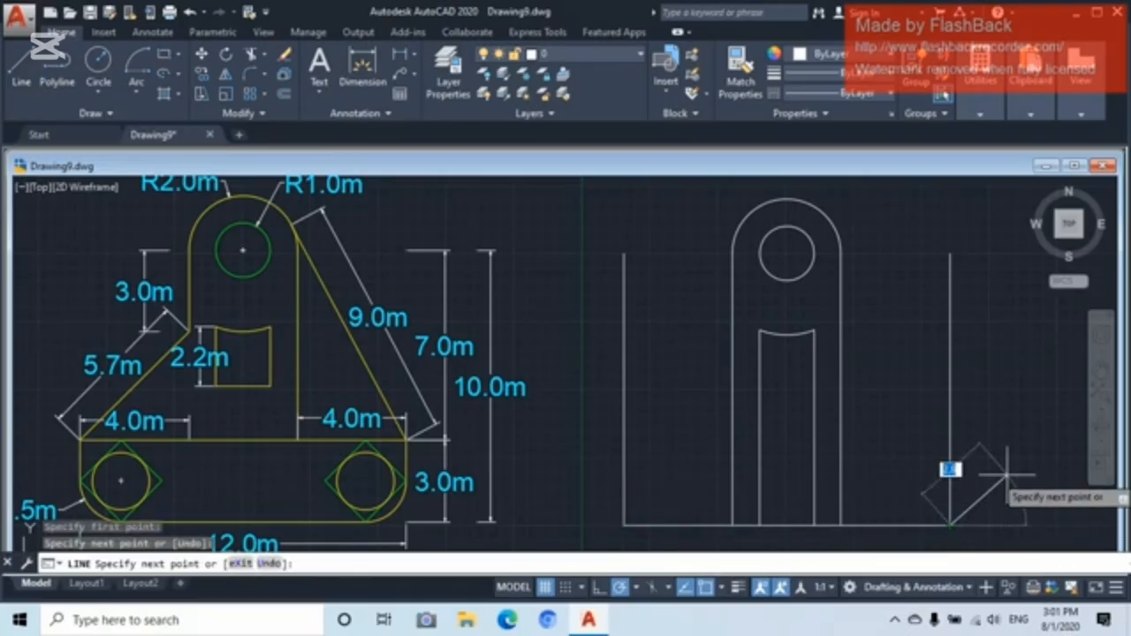
key(Escape)
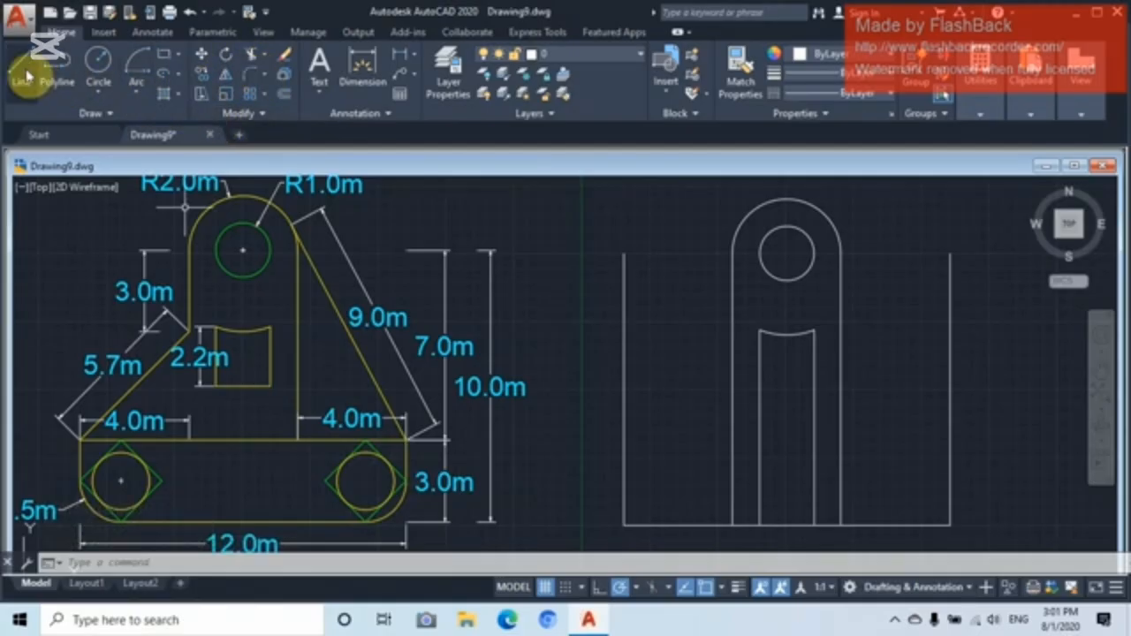
- Offset the horizontal base line upward by 3
click(284, 99)
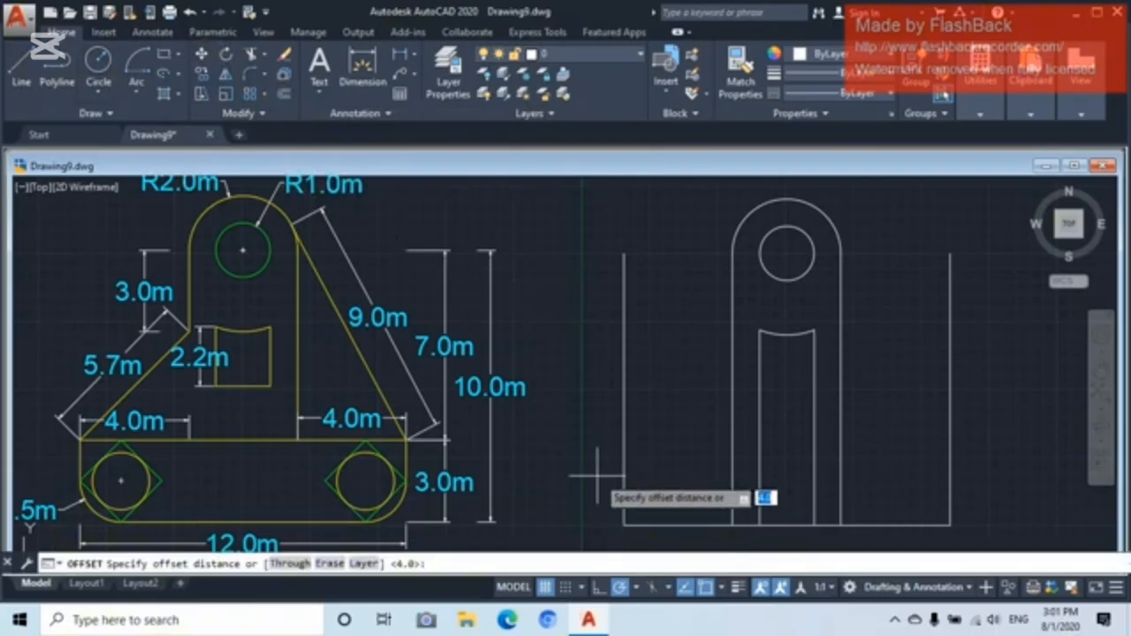
text(3)
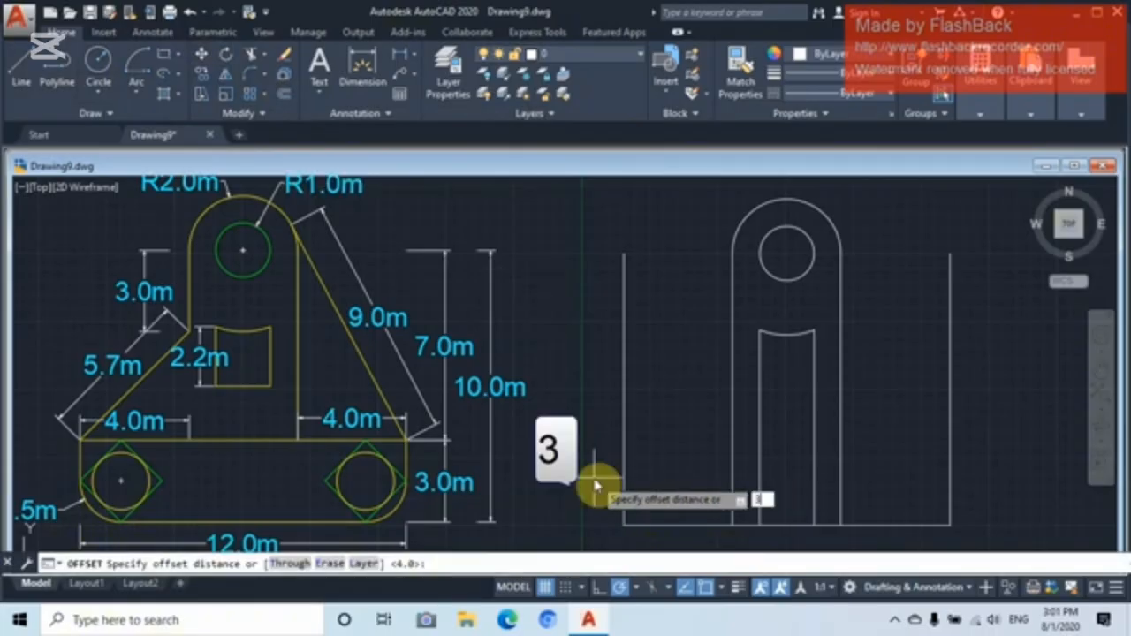
key(Return)
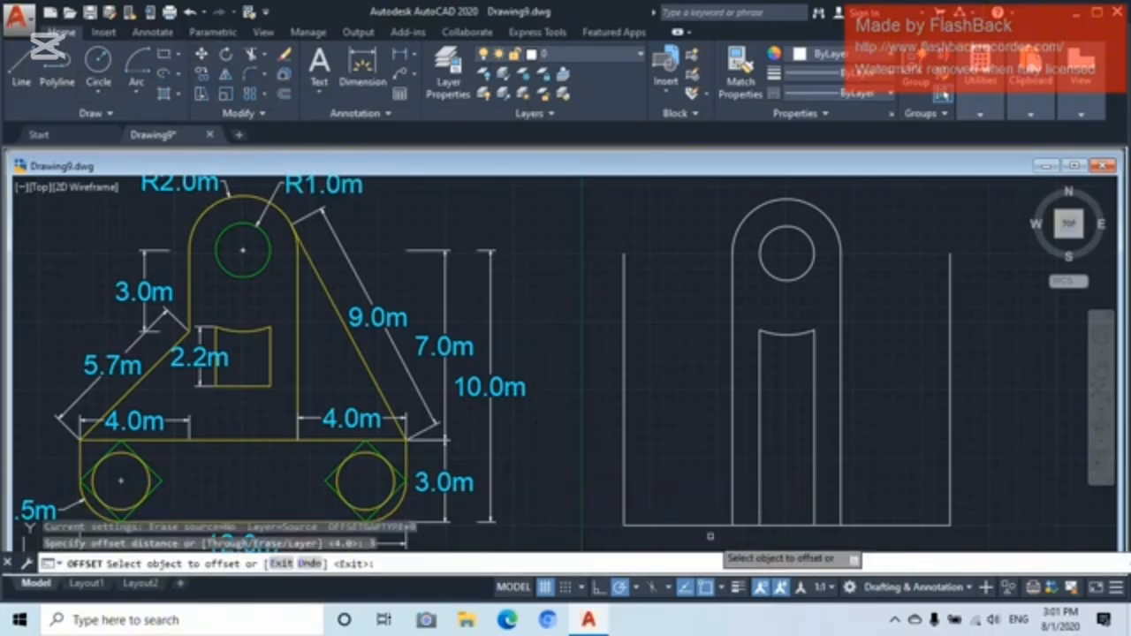
click(667, 526)
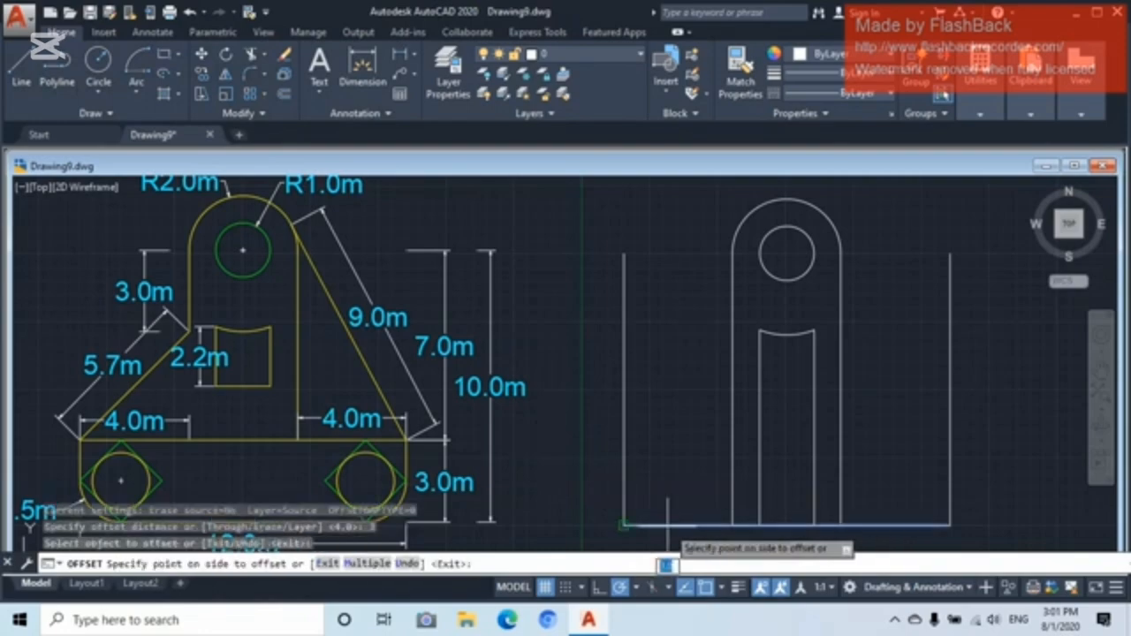
click(674, 482)
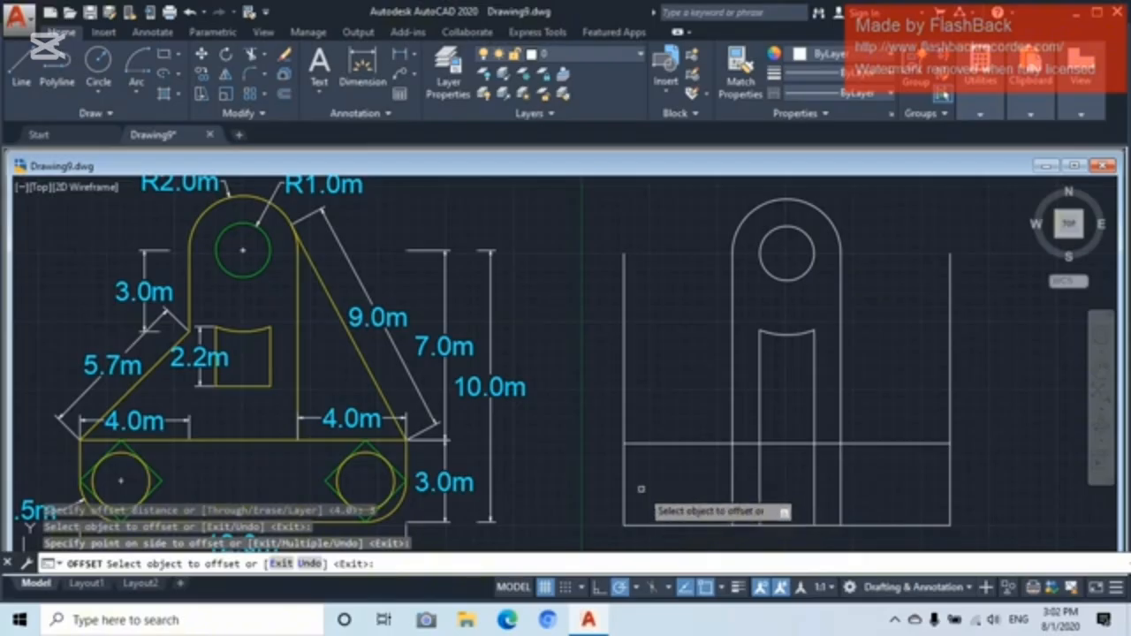
key(Return)
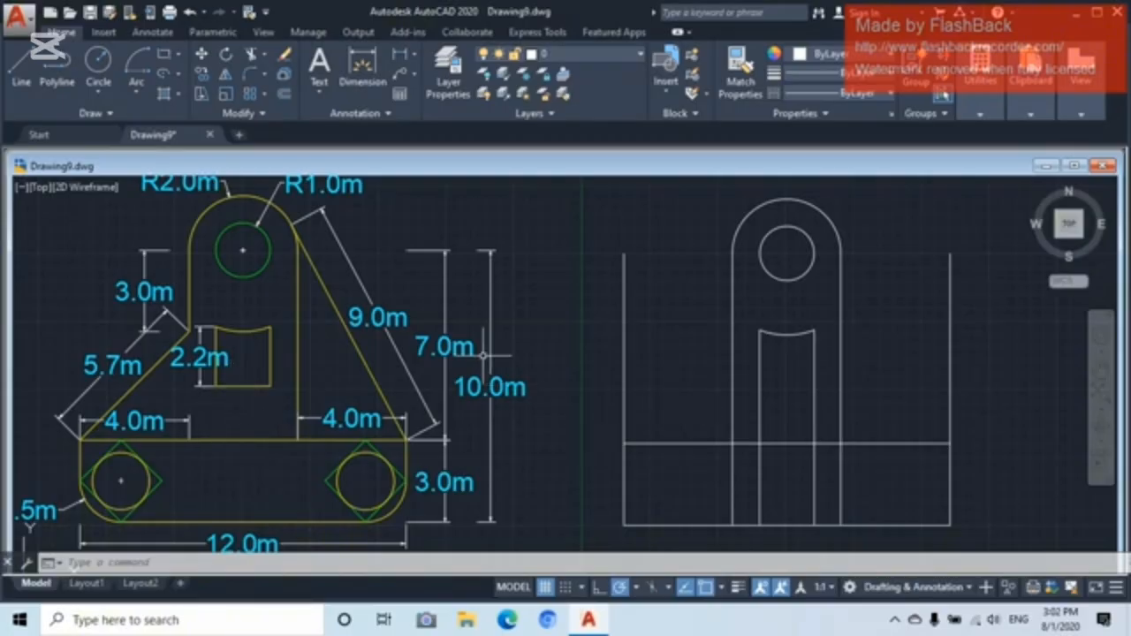
- Offset the upper edge of the base strip upward by 2 to mark the bottom of the arc-topped window
text(o)
key(Return)
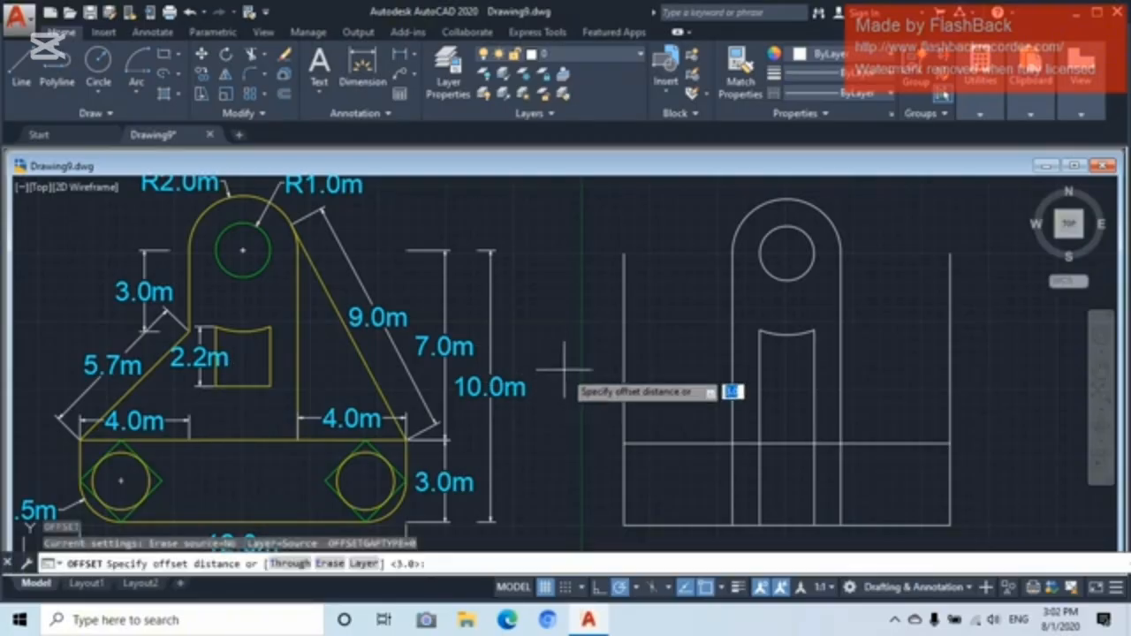
text(2)
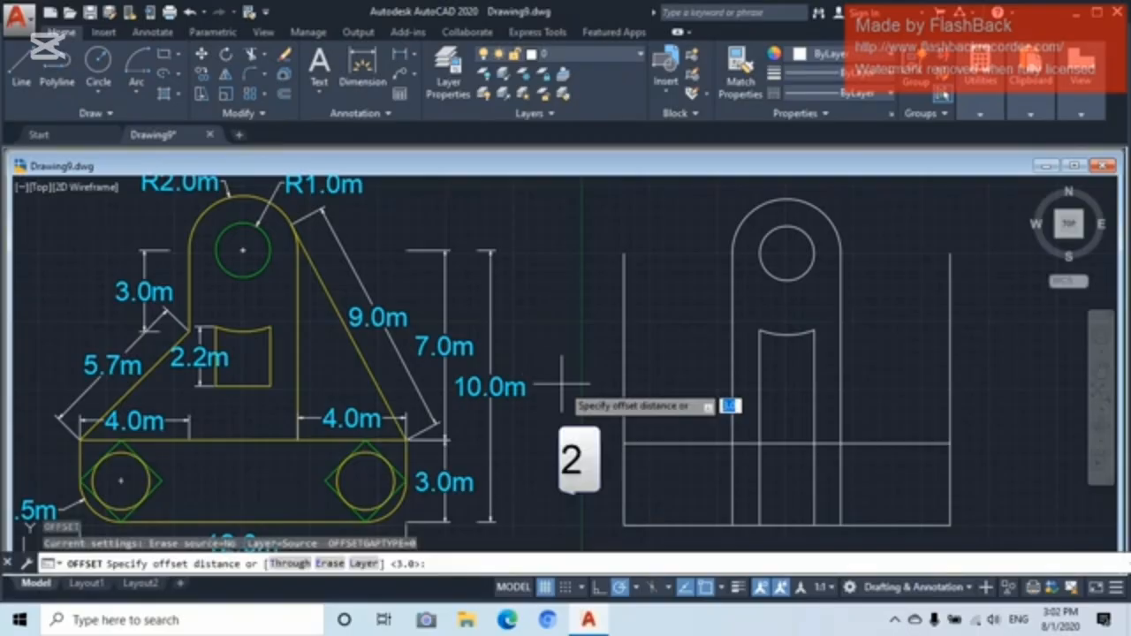
key(Return)
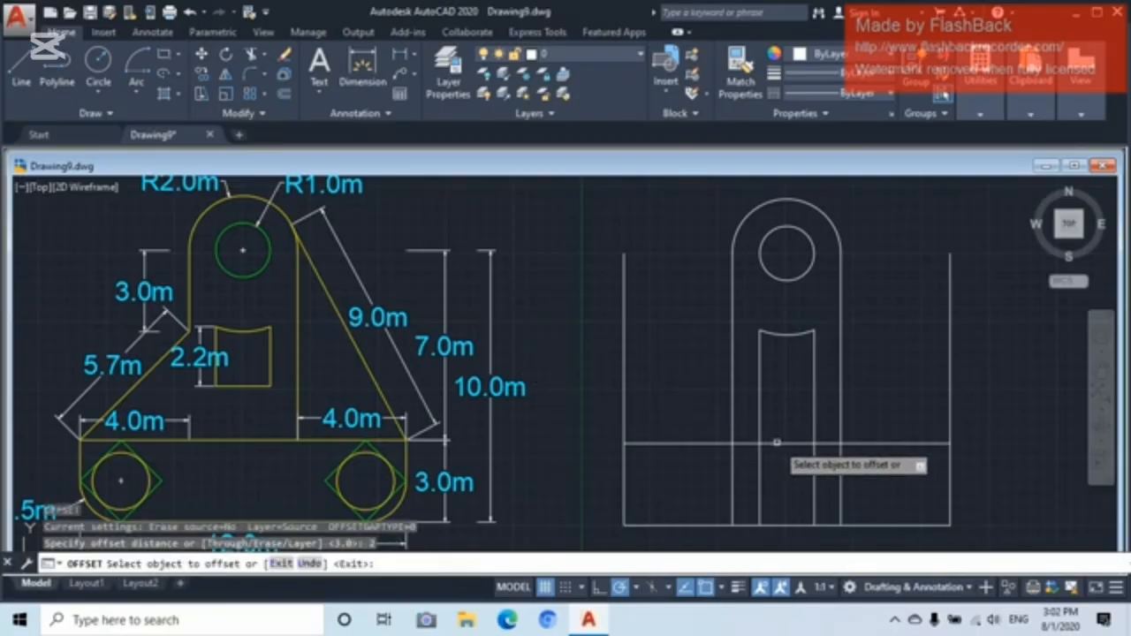
click(777, 443)
click(778, 395)
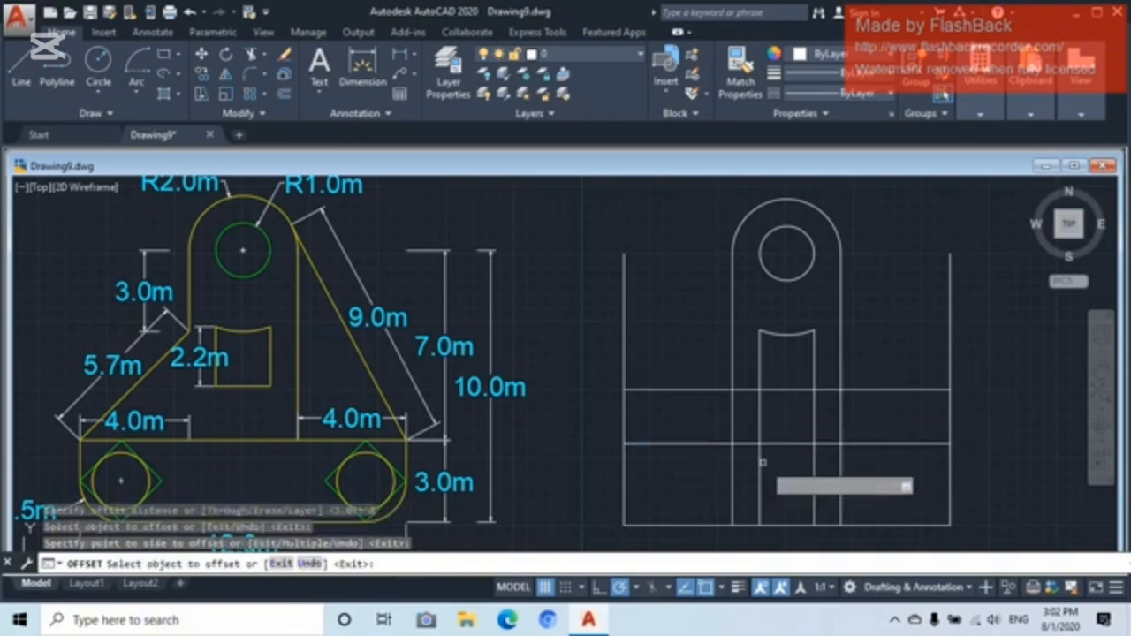
key(Escape)
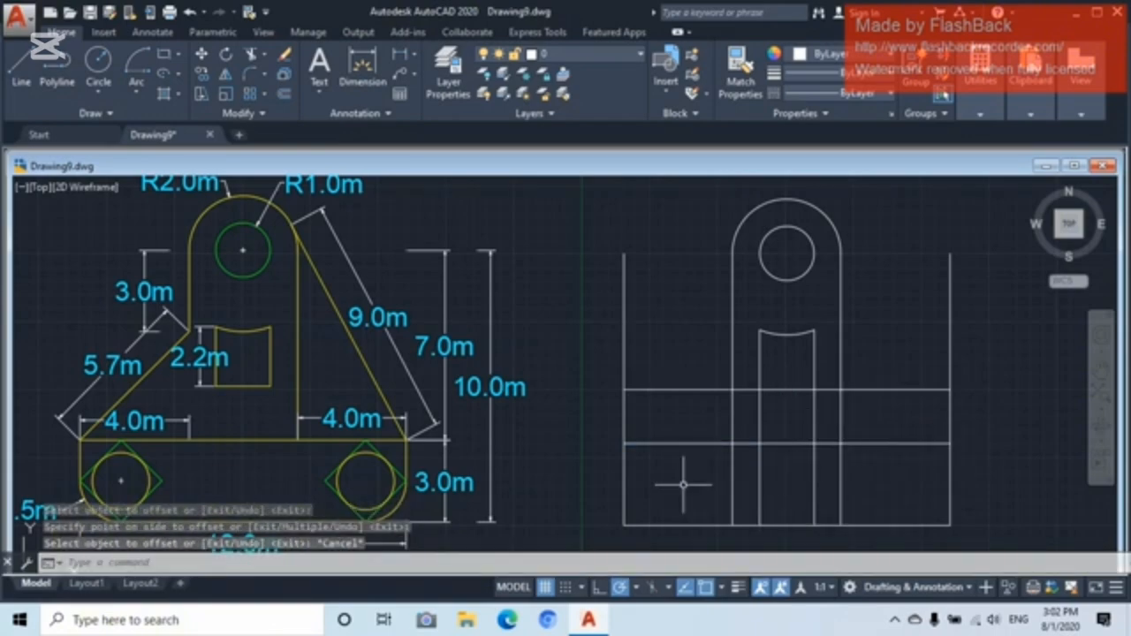
- Trim the window's side lines below its bottom edge and the bottom line between the window and the body's side lines
click(252, 54)
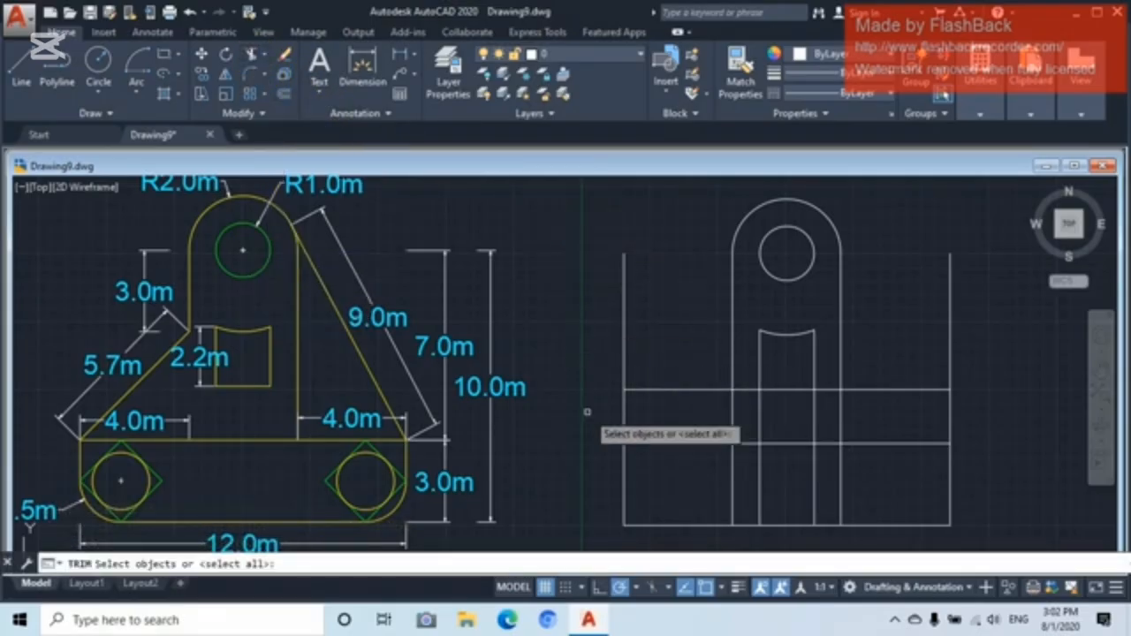
key(Return)
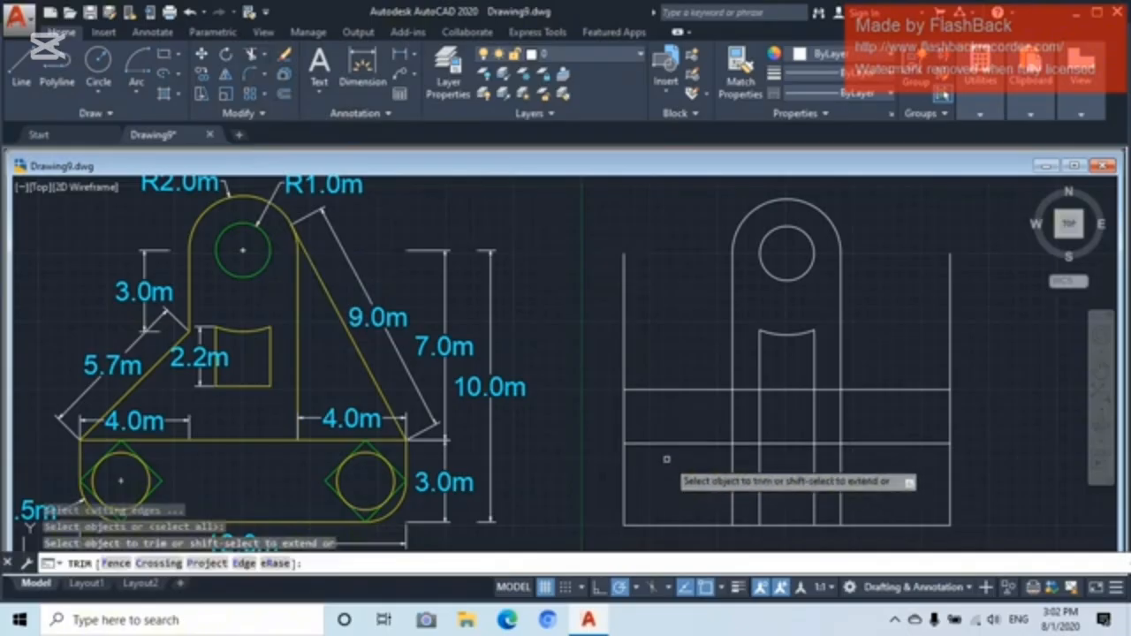
click(814, 414)
click(759, 417)
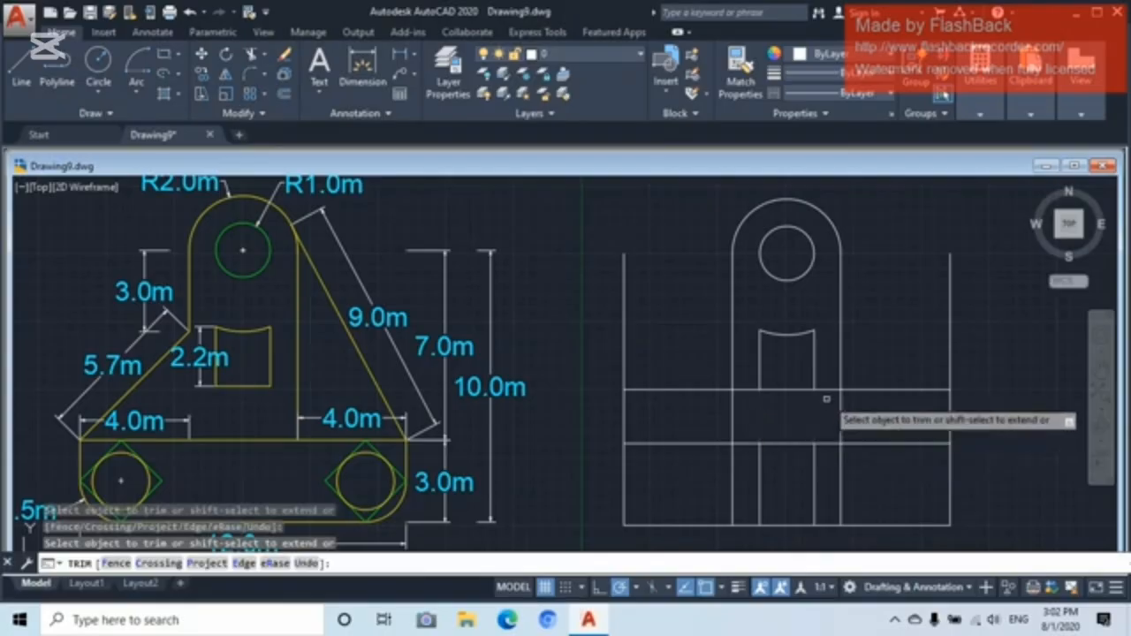
click(750, 390)
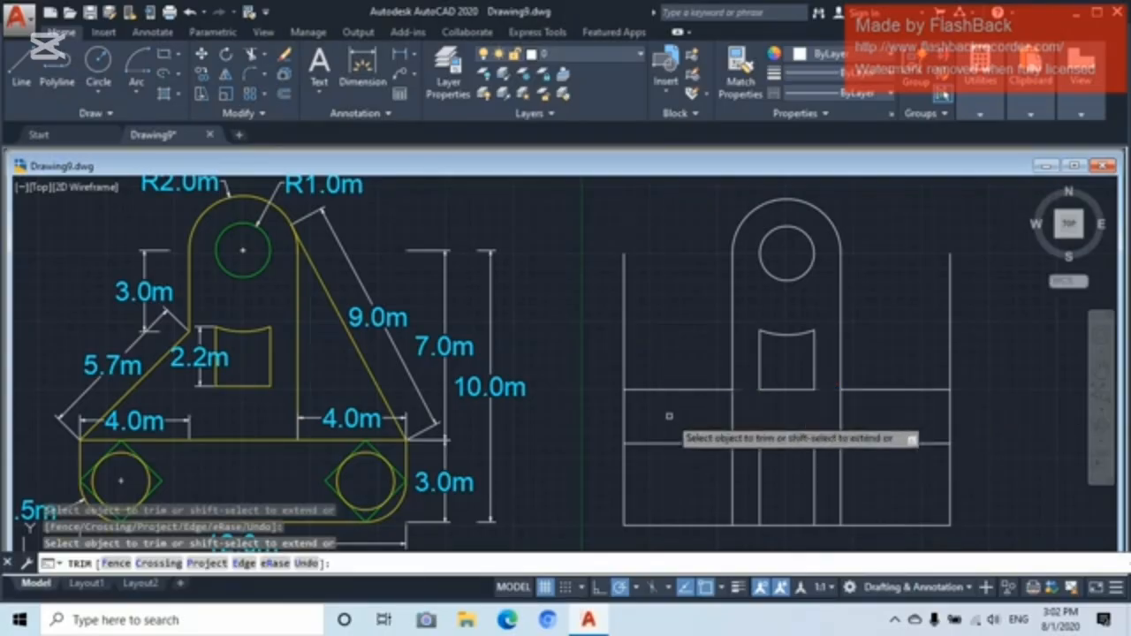
click(759, 467)
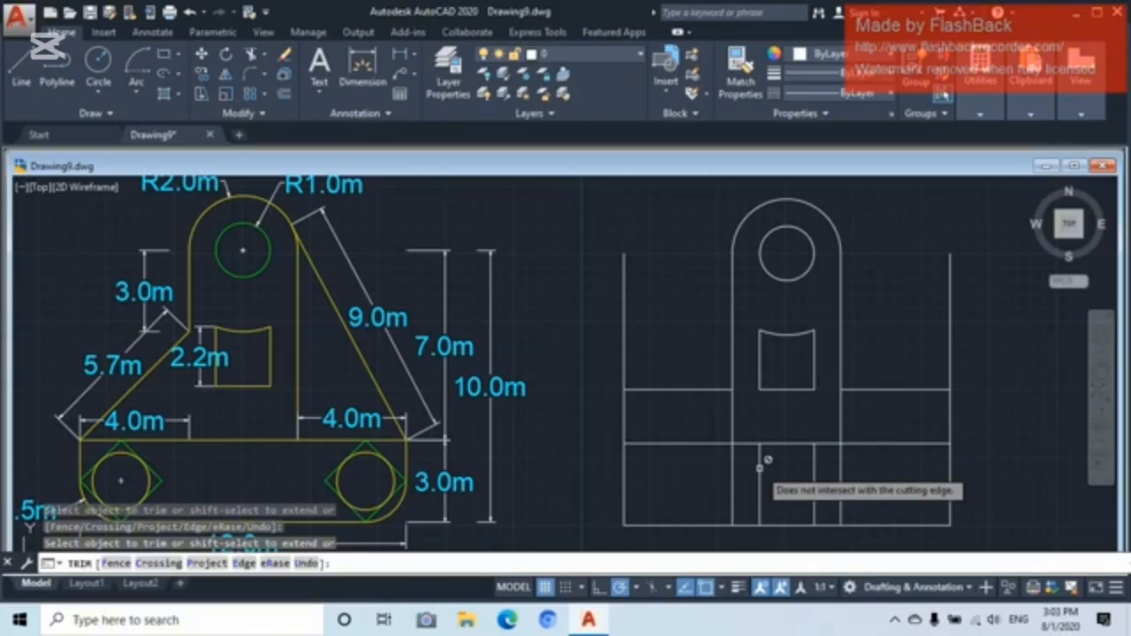
- Trim the two outermost vertical lines above the horizontal line level with the window's bottom
click(949, 344)
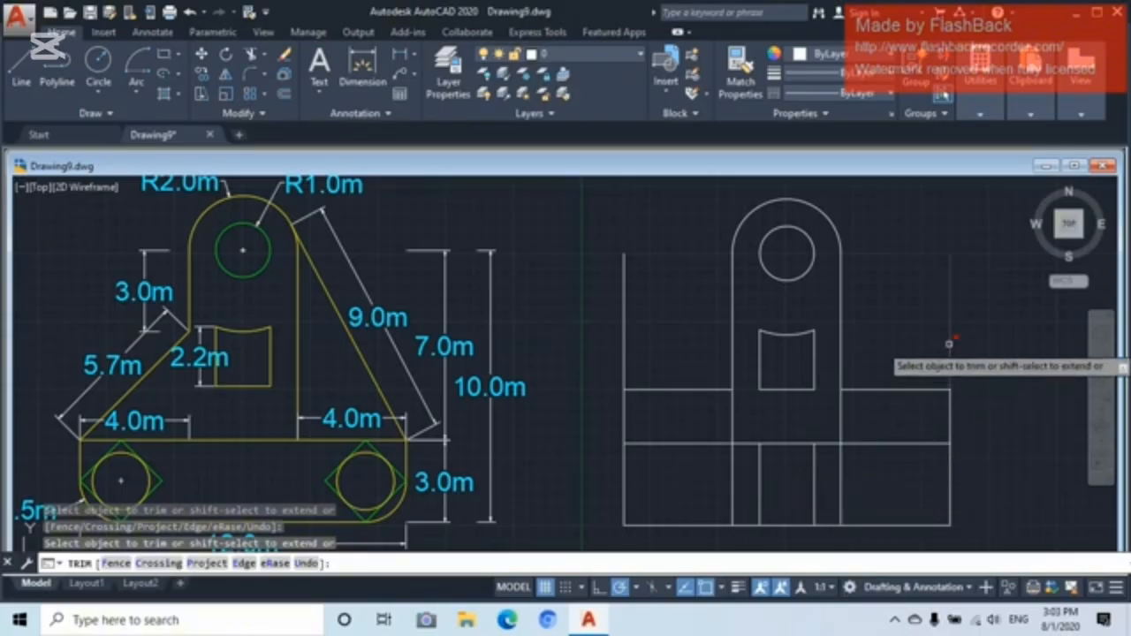
click(624, 336)
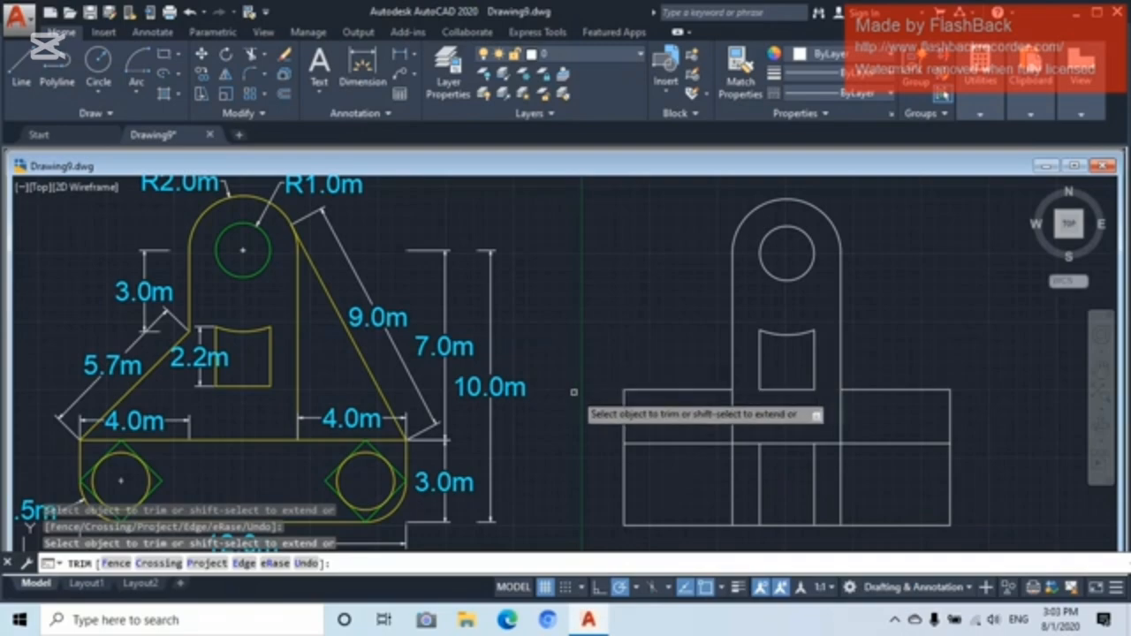
key(Escape)
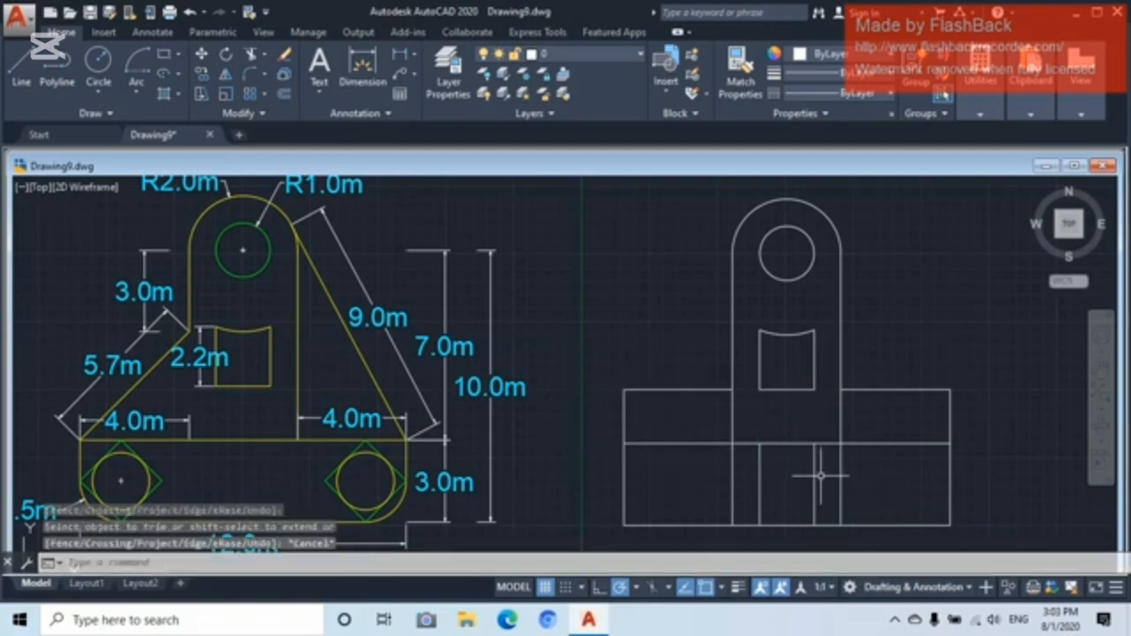
- Erase the two leftover vertical window-side segments inside the base strip
click(820, 476)
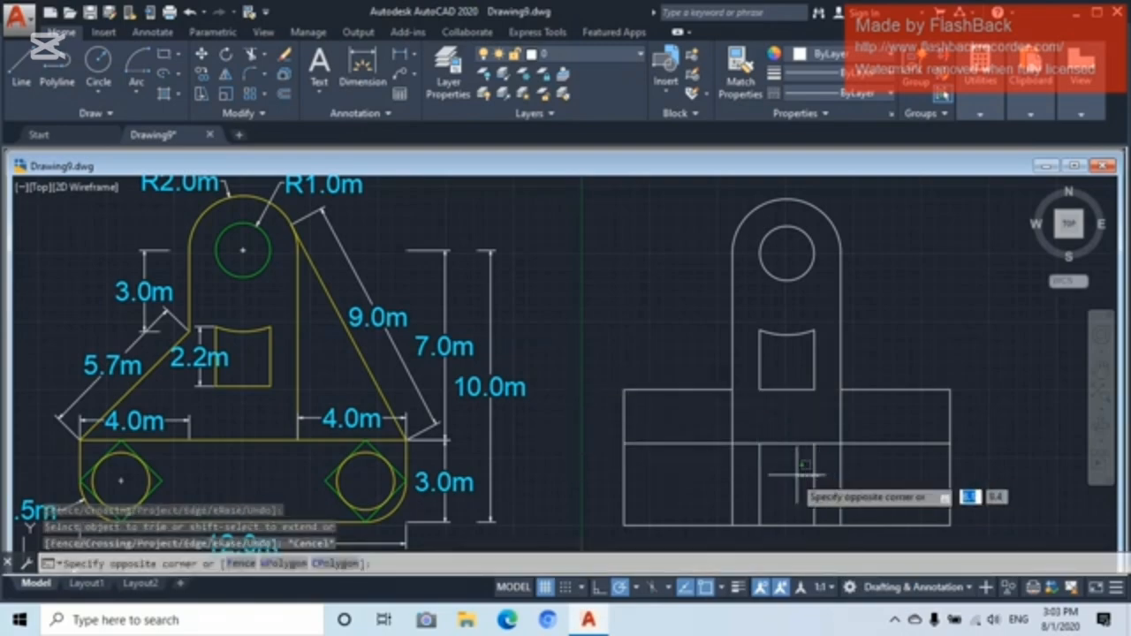
click(745, 482)
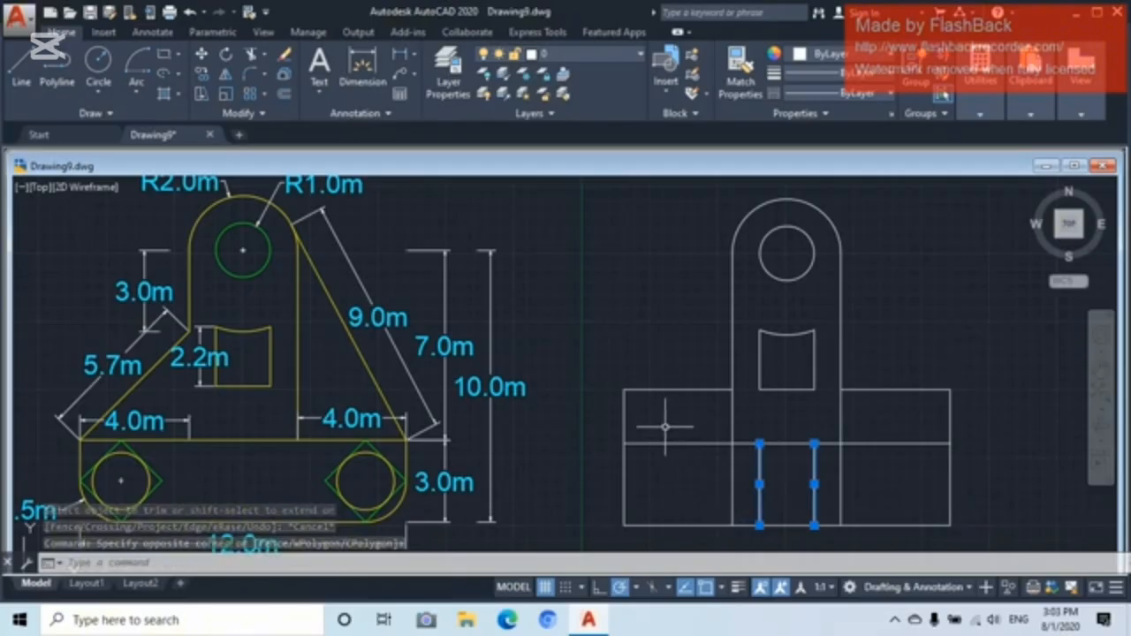
right_click(532, 458)
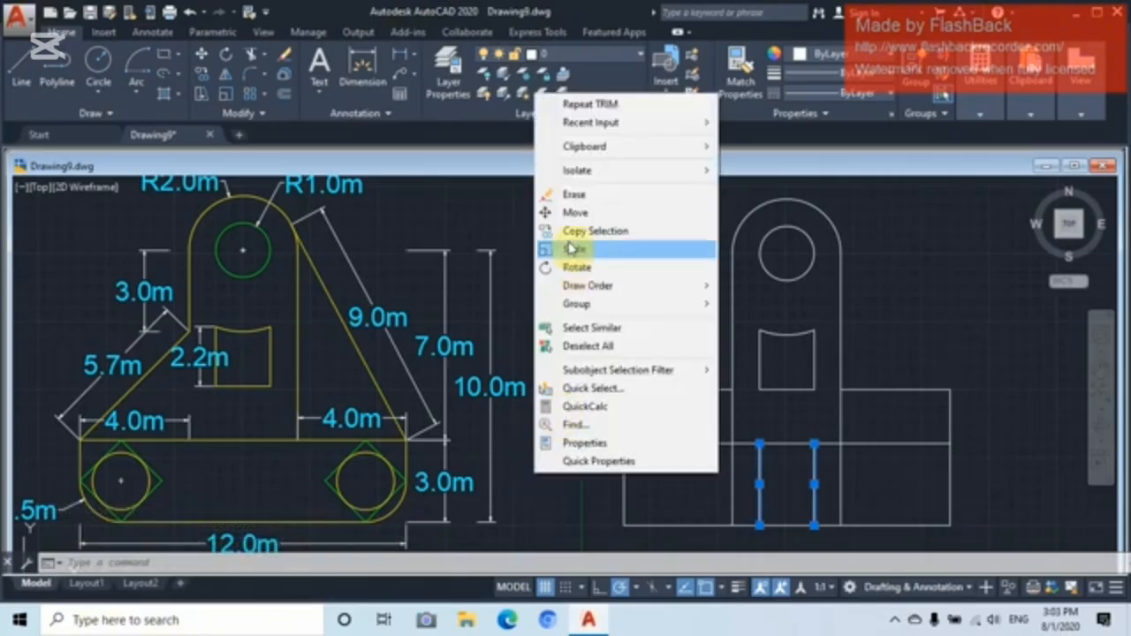
click(575, 188)
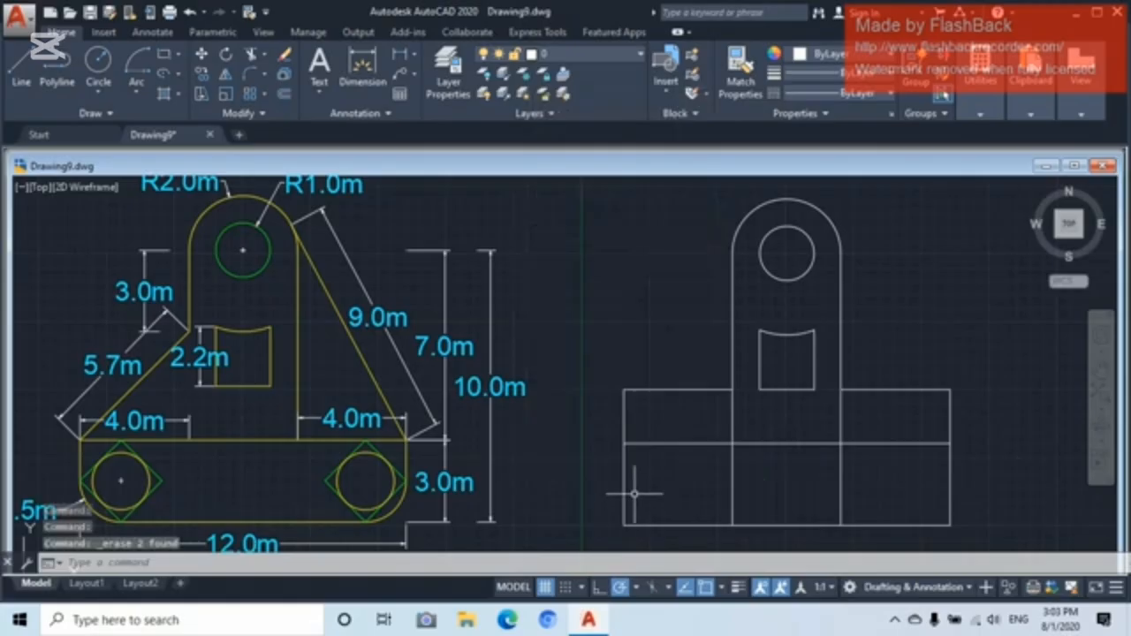
- Erase the two leftover horizontal segments on either side of the body at the window's bottom level
click(657, 389)
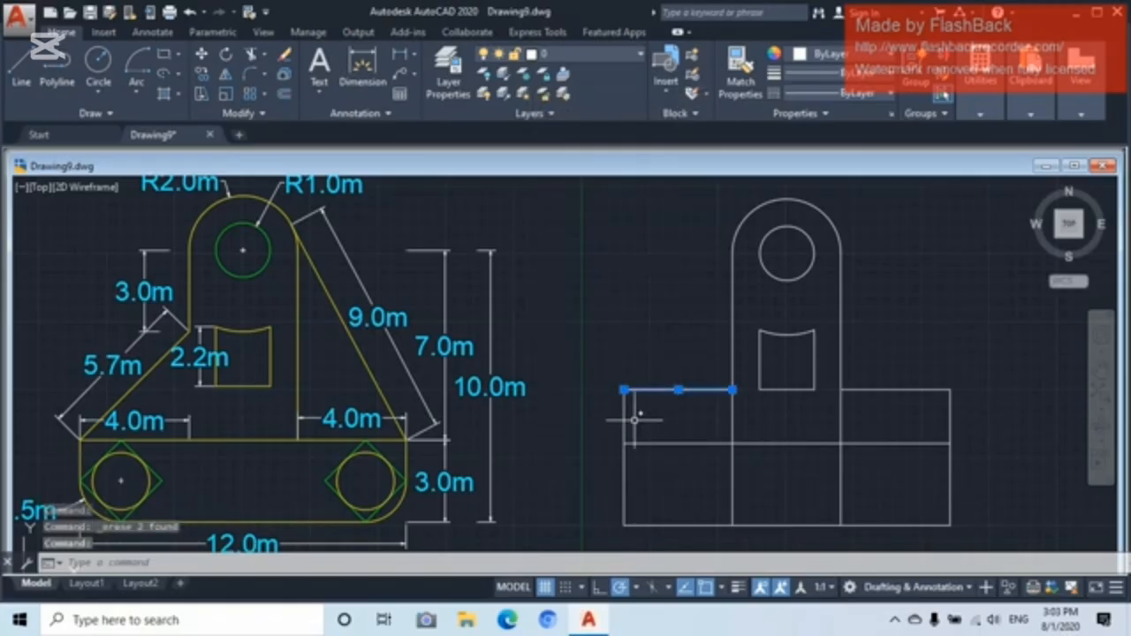
click(905, 390)
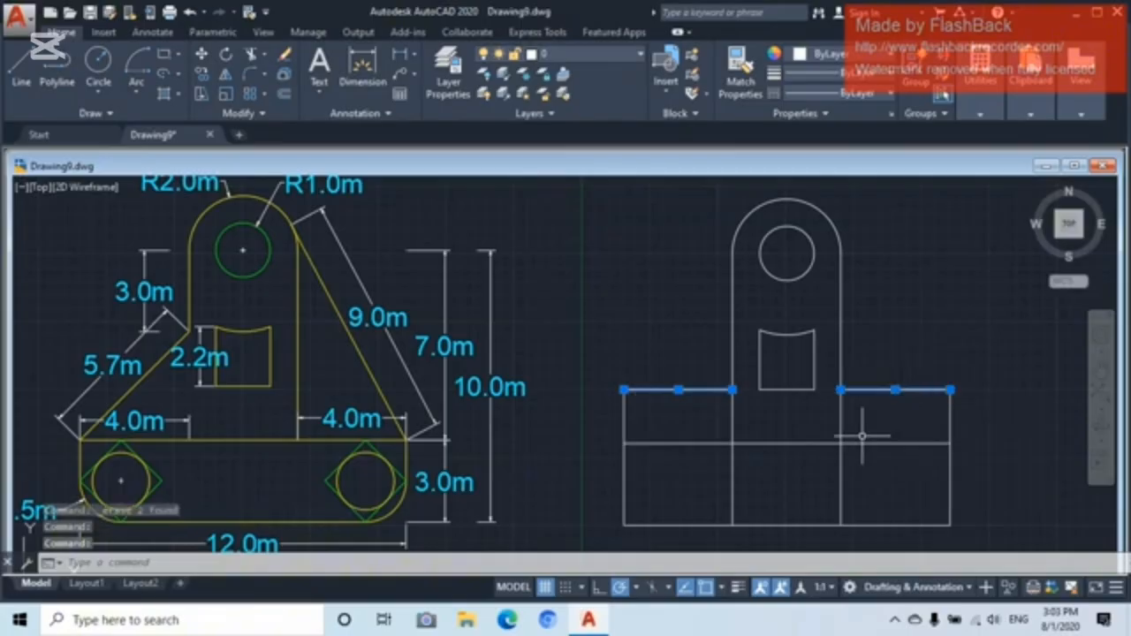
click(564, 492)
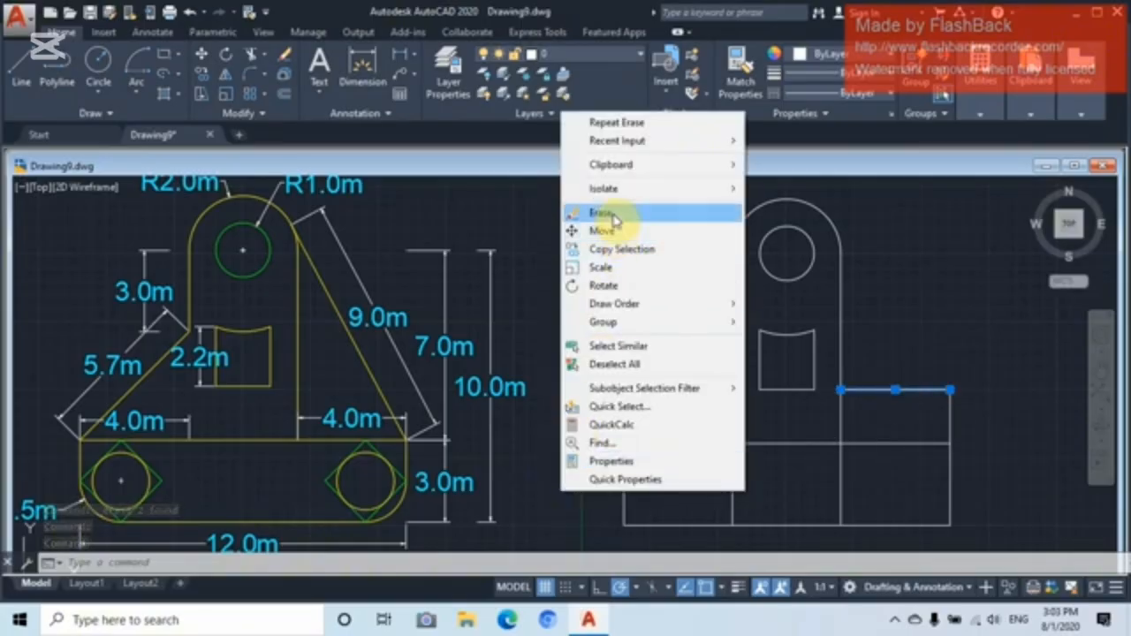
click(610, 216)
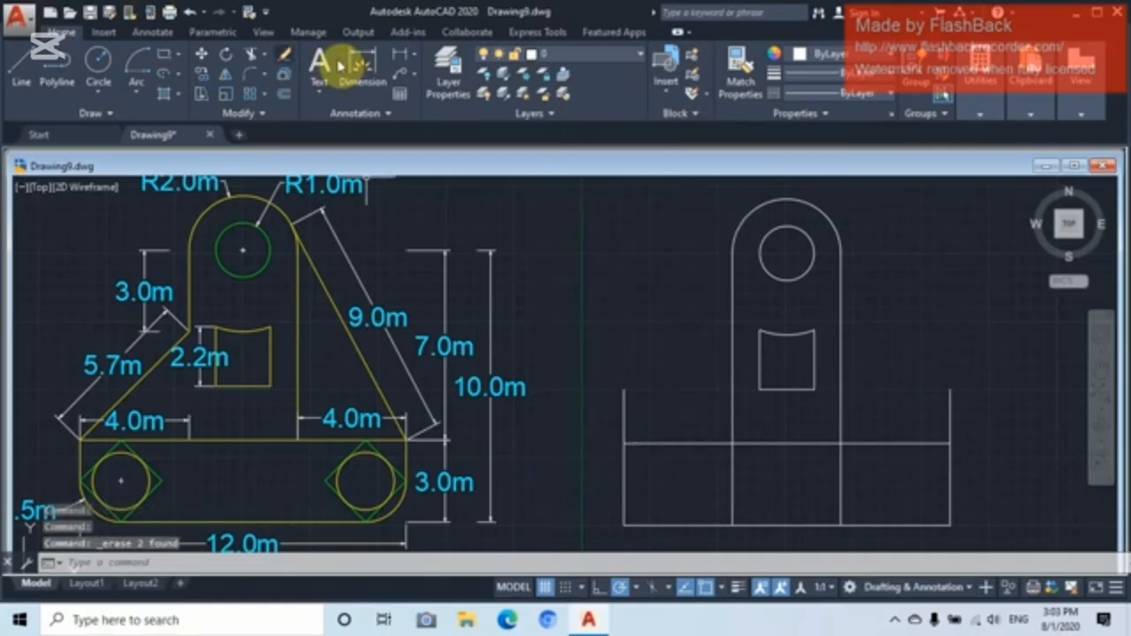
- Trim the two outer vertical stubs above the base rectangle and the body's two side lines inside the rectangle
click(251, 58)
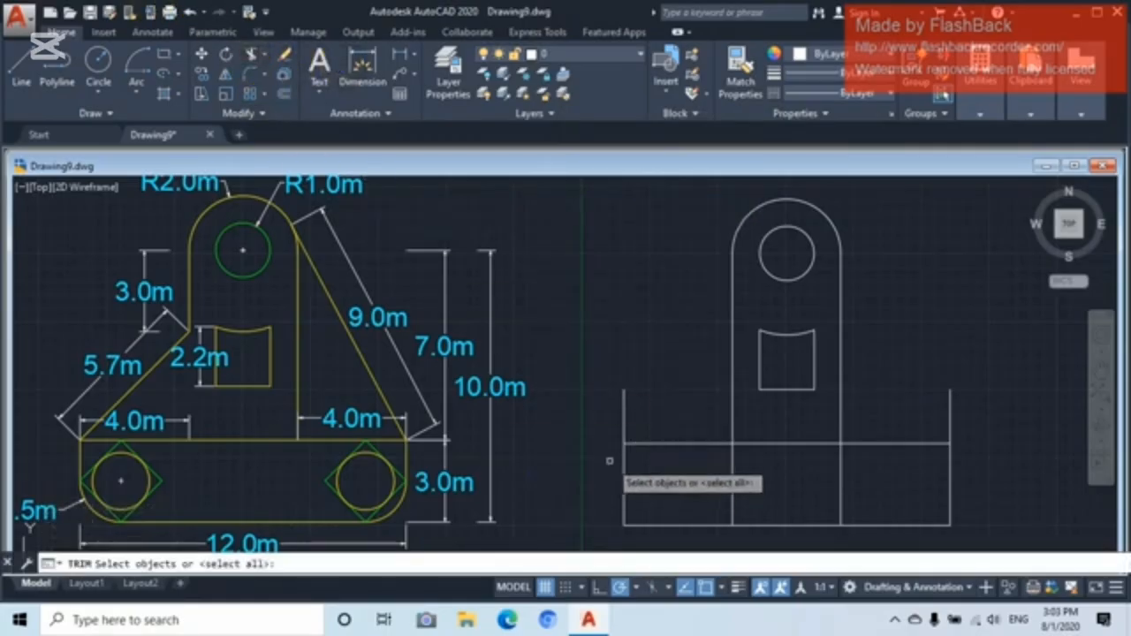
key(Return)
click(624, 413)
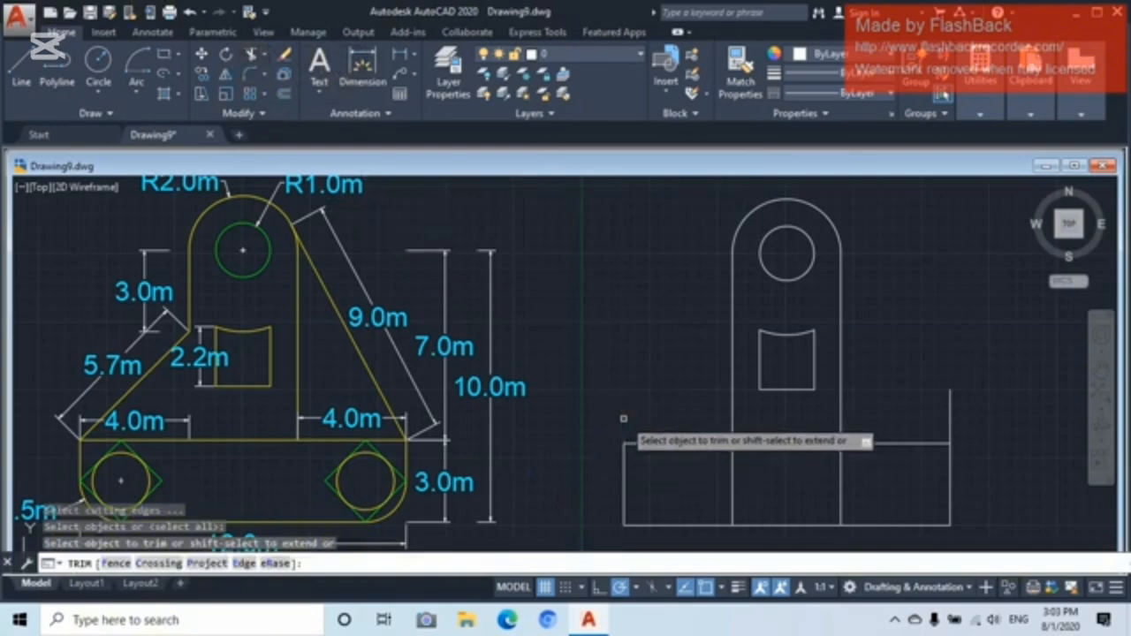
click(952, 418)
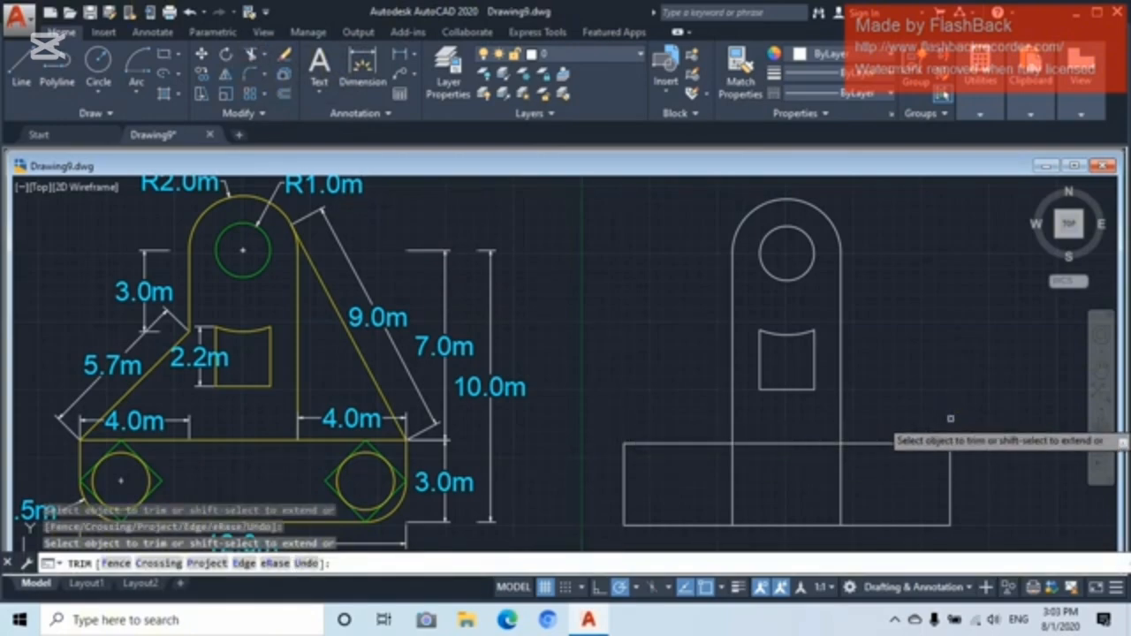
click(841, 479)
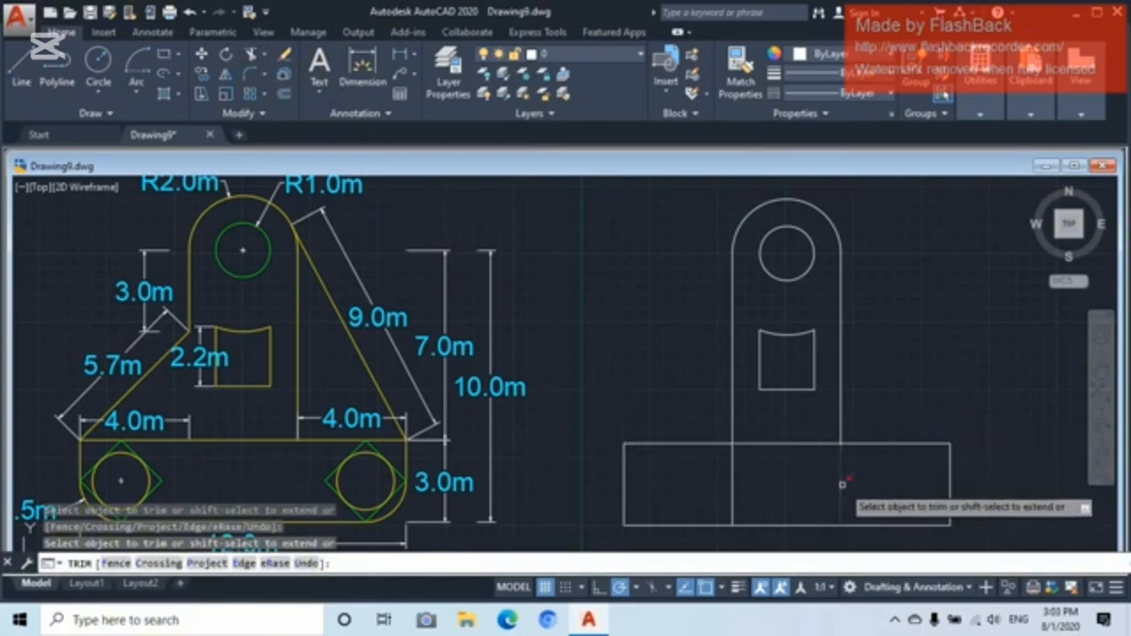
click(733, 489)
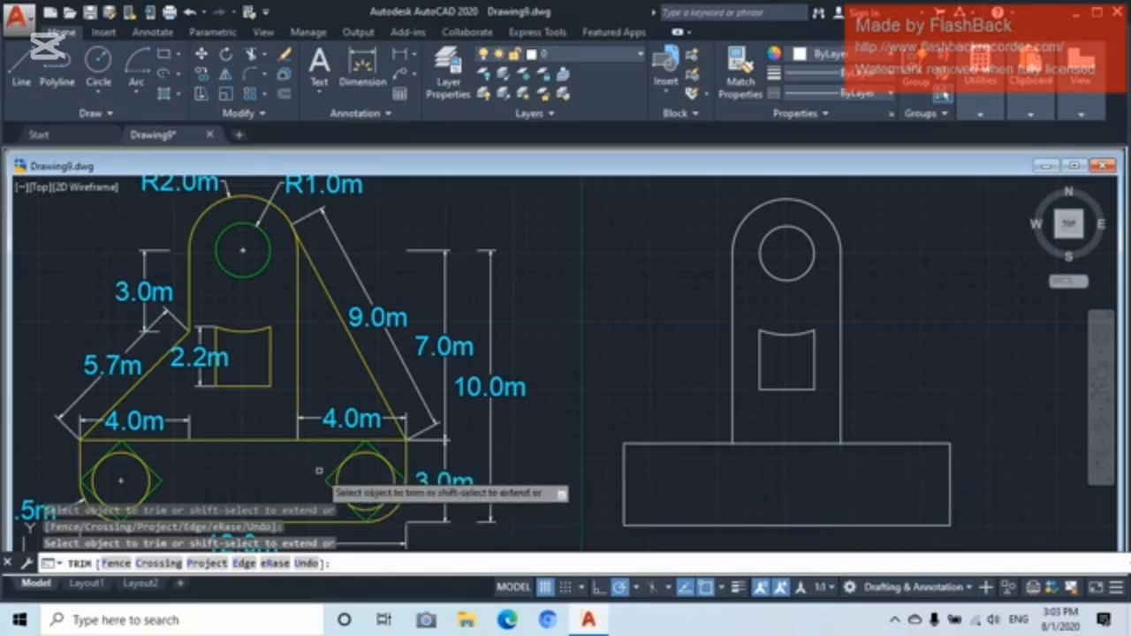
key(Escape)
key(Escape)
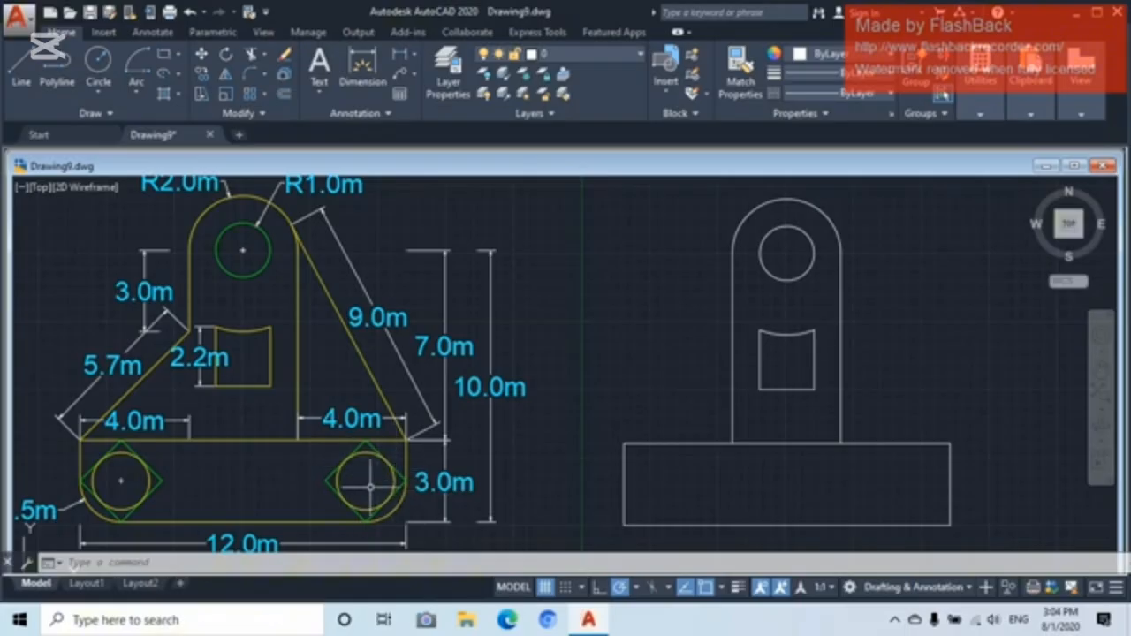
click(20, 69)
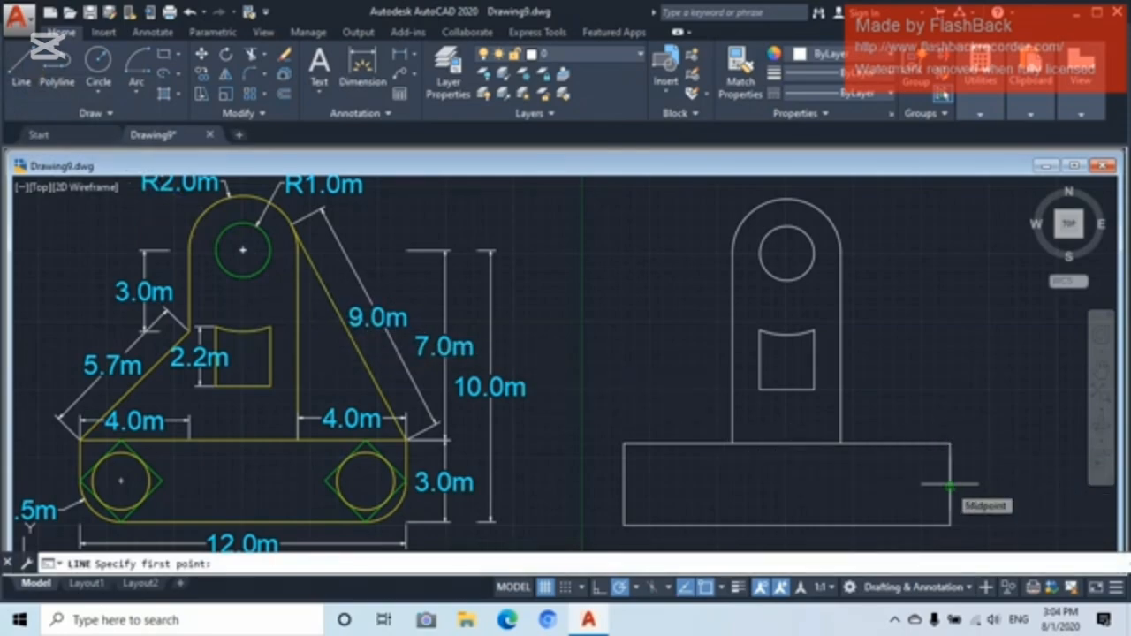
scroll(949, 486, up, 2)
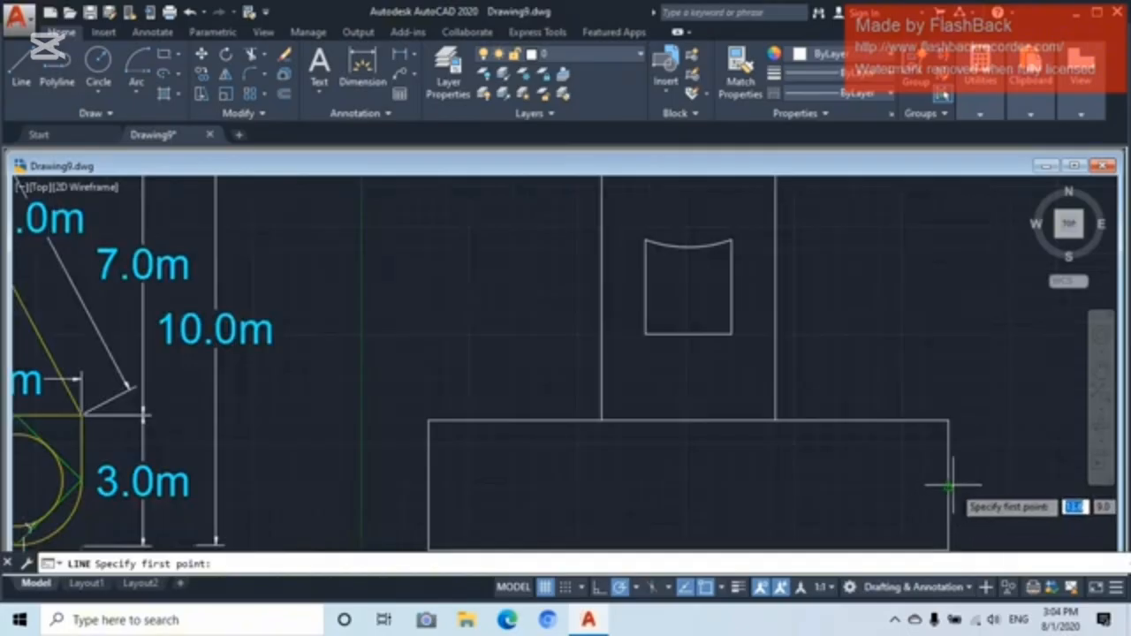
scroll(948, 486, up, 2)
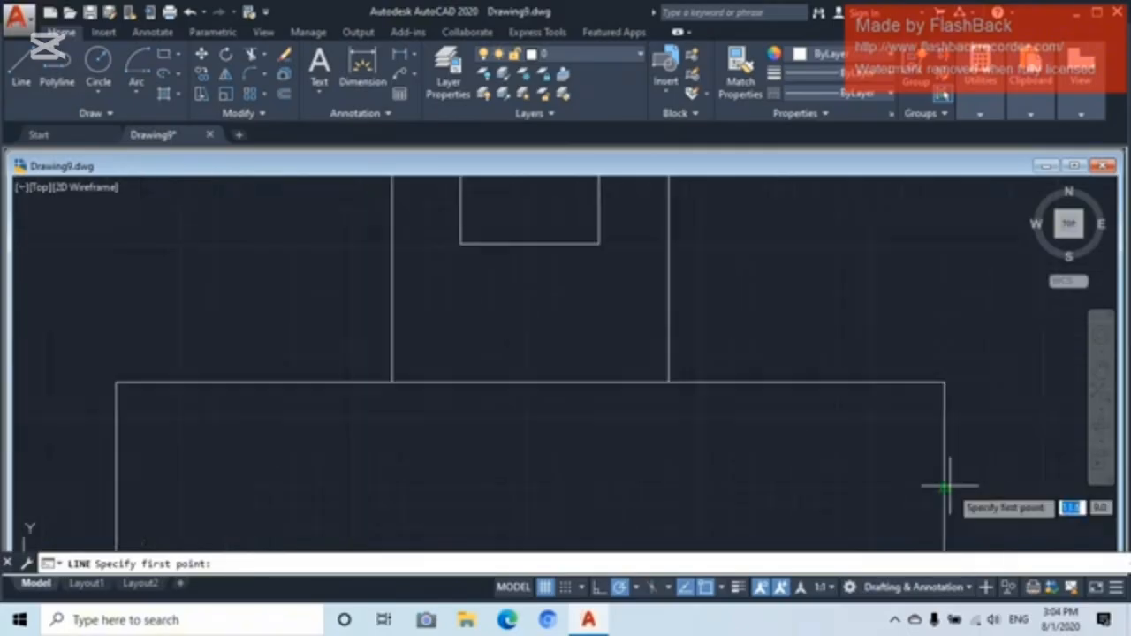
scroll(946, 486, down, 3)
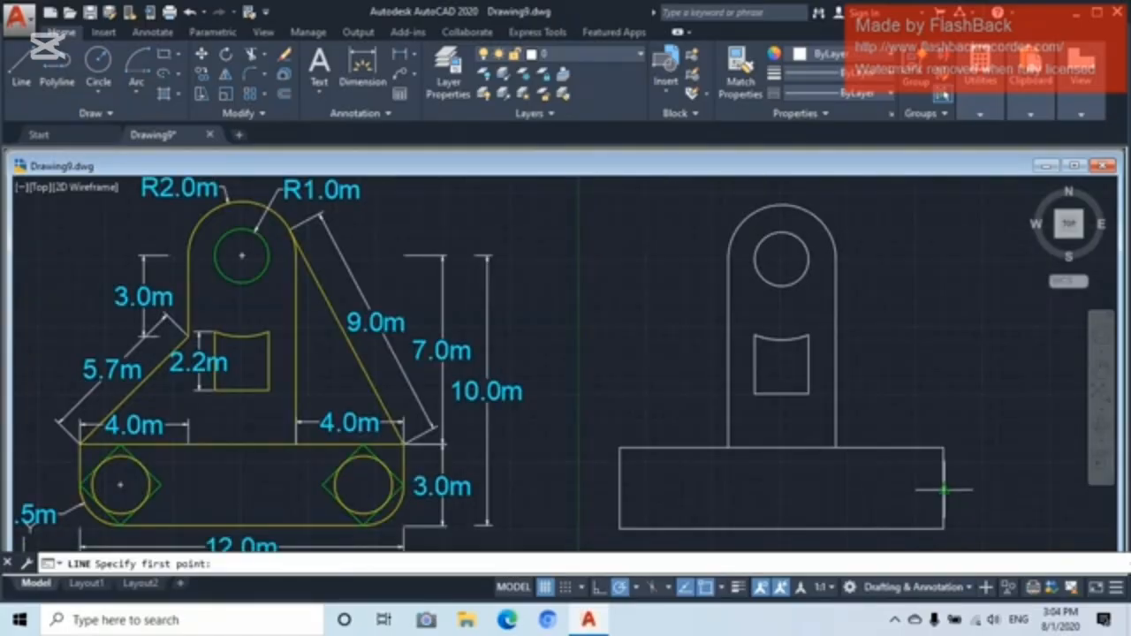
click(944, 488)
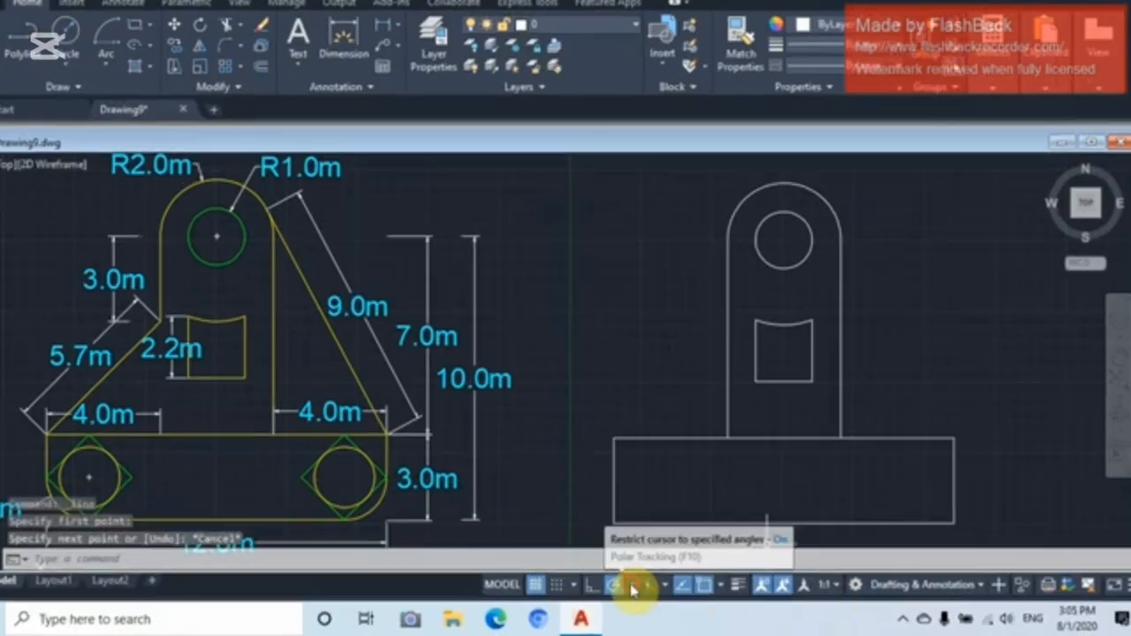
- Set the polar tracking angles to 45, 90, 135, 180 degrees
click(636, 587)
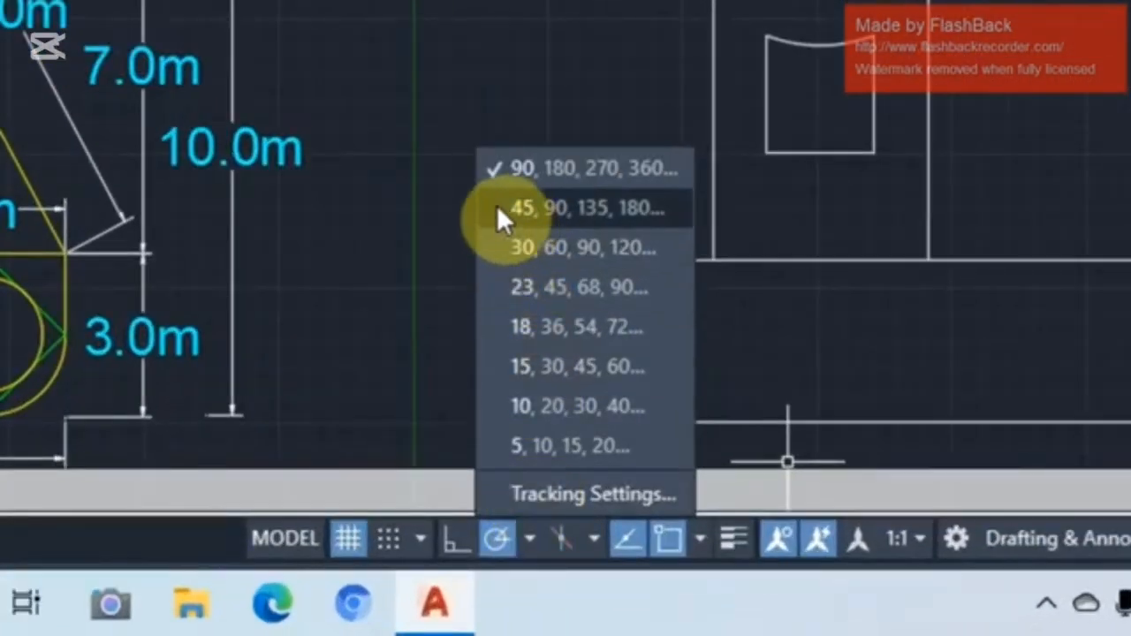
click(497, 205)
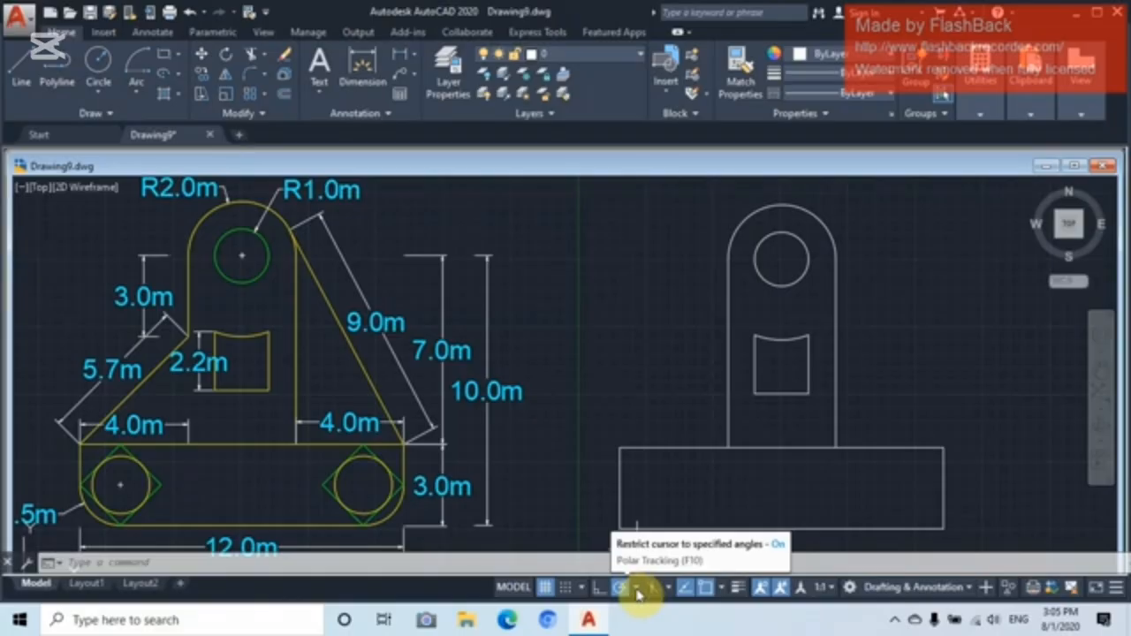
click(638, 587)
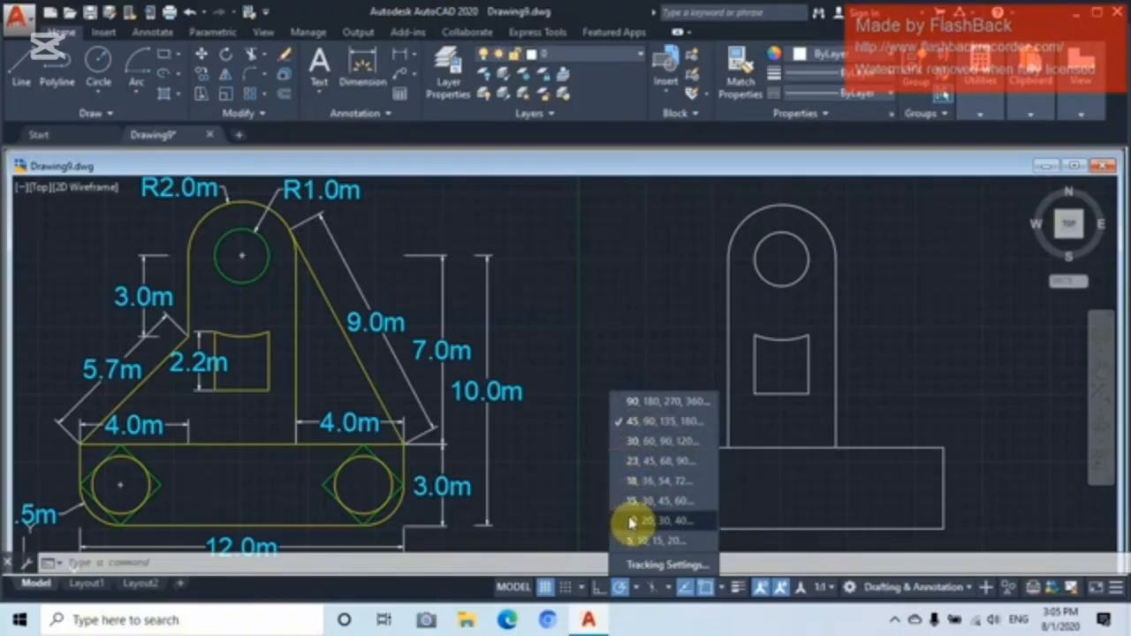
click(597, 464)
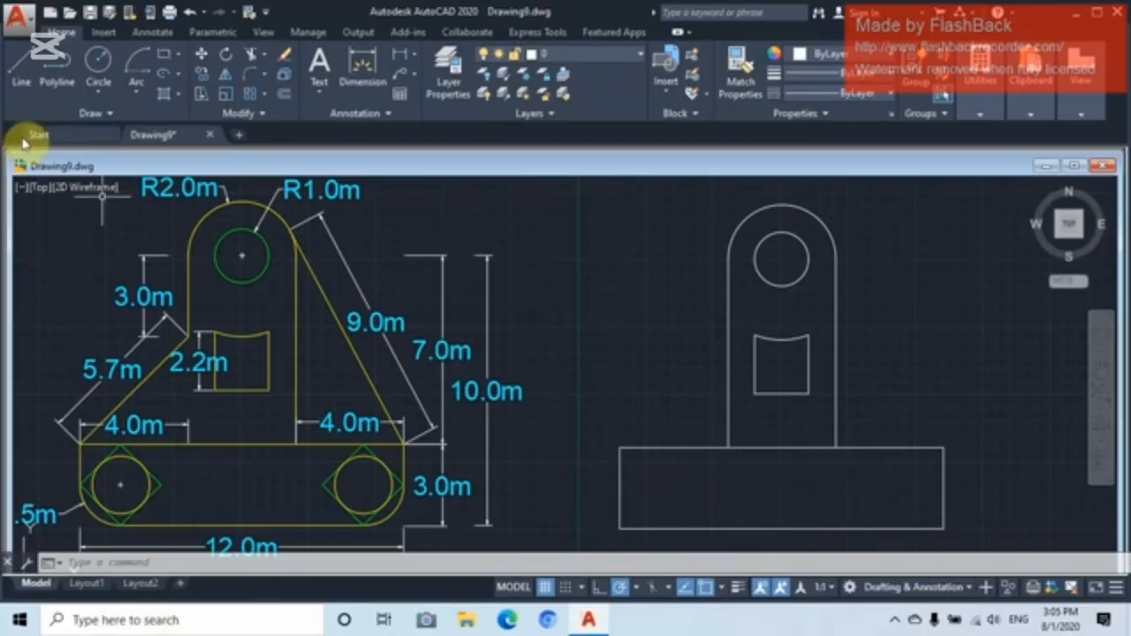
- Draw a line at 135° from the midpoint of the redrawn base's right edge up to its top edge as the first diamond side
click(21, 71)
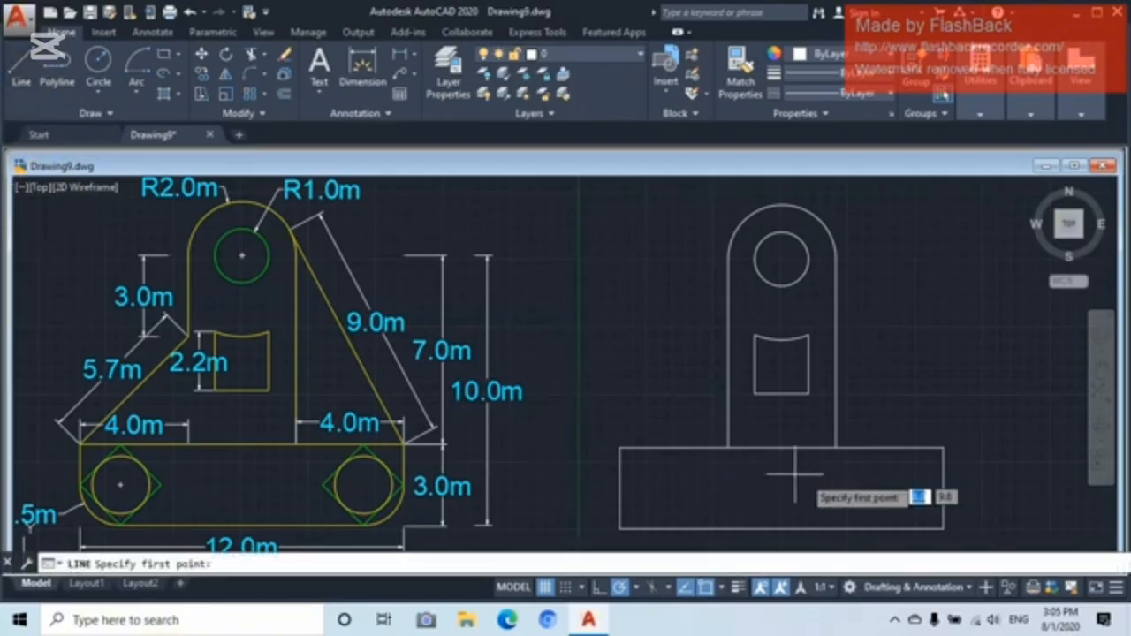
click(944, 488)
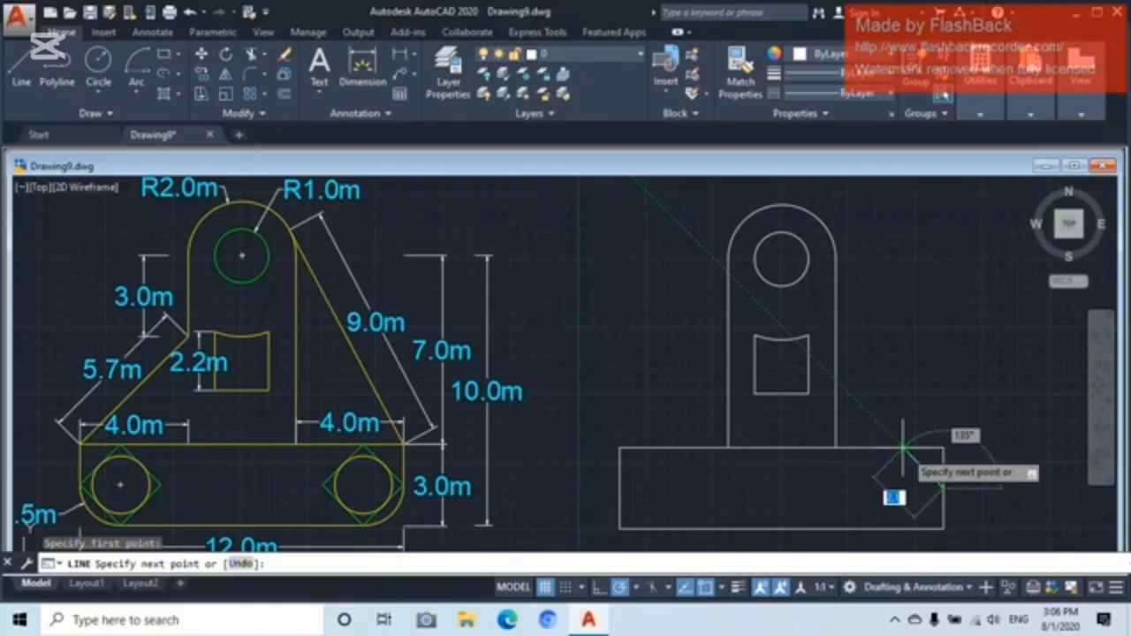
scroll(903, 448, up, 2)
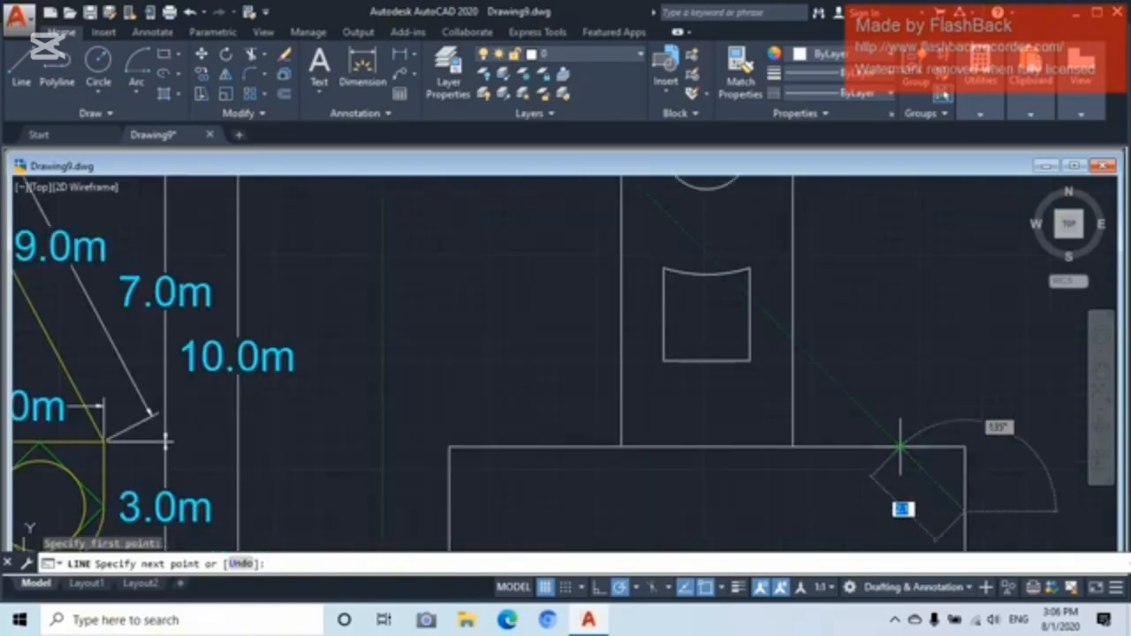
click(901, 451)
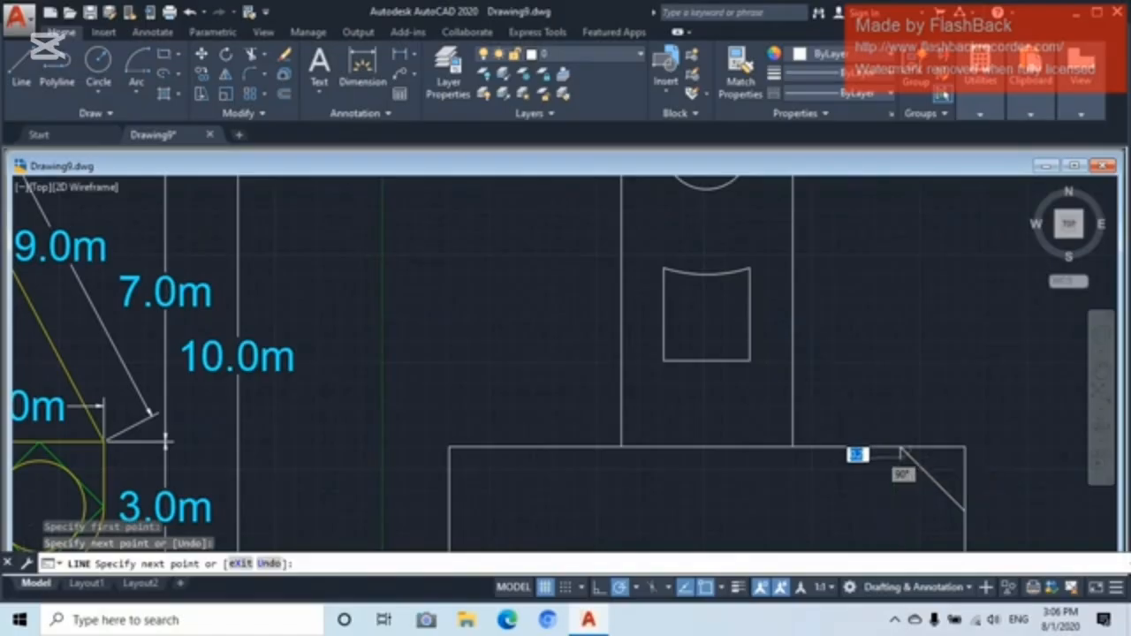
scroll(900, 455, down, 3)
scroll(873, 376, up, 2)
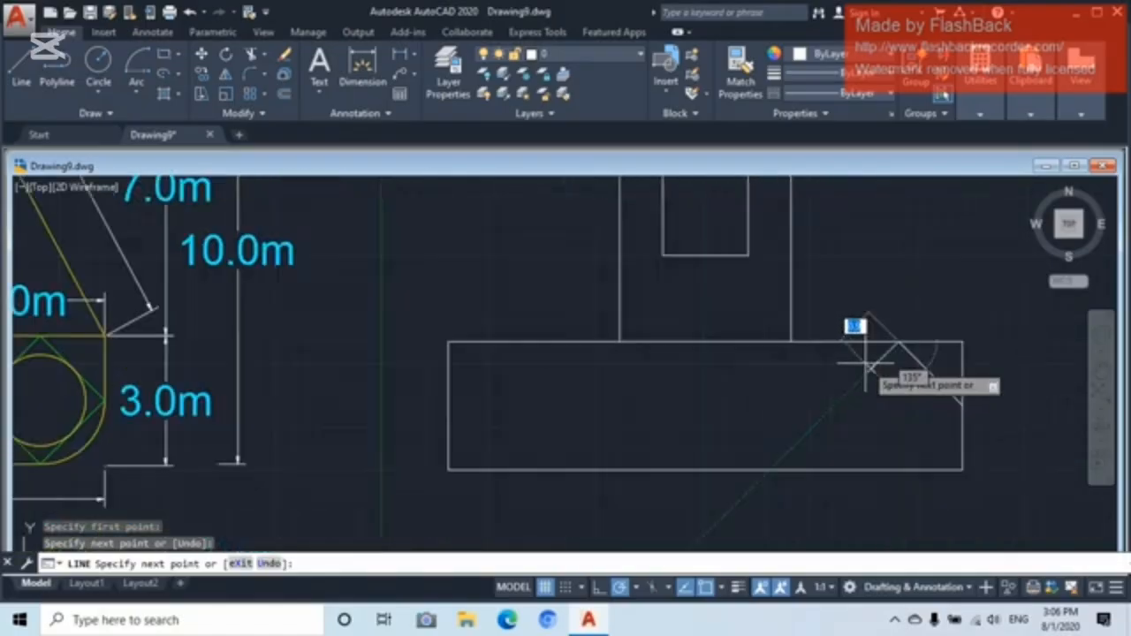
scroll(880, 344, up, 3)
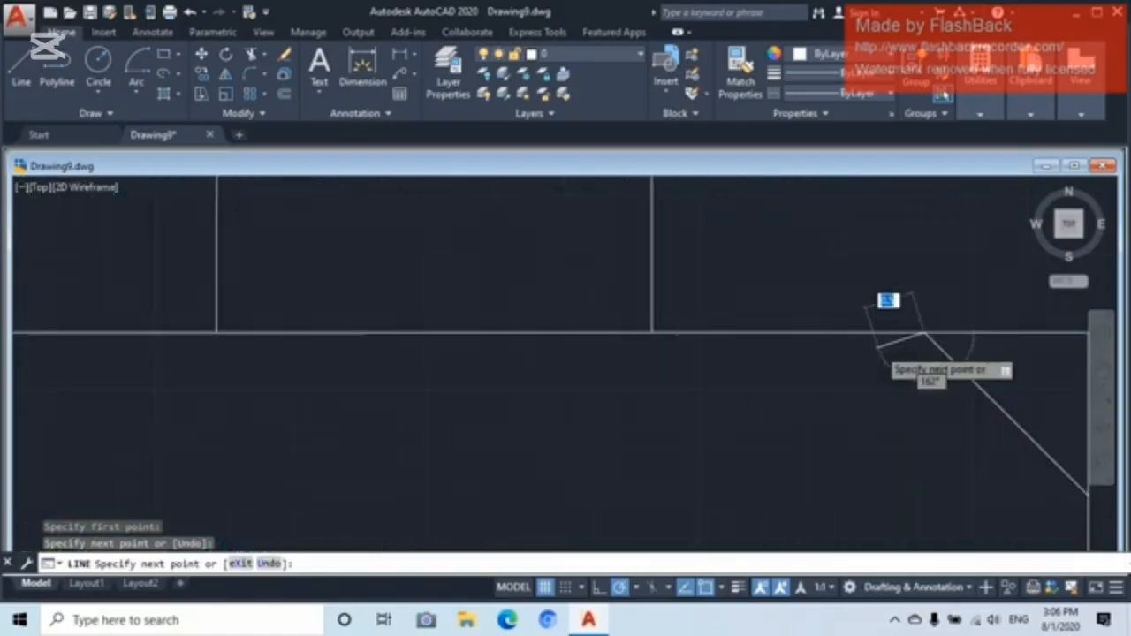
scroll(881, 303, down, 2)
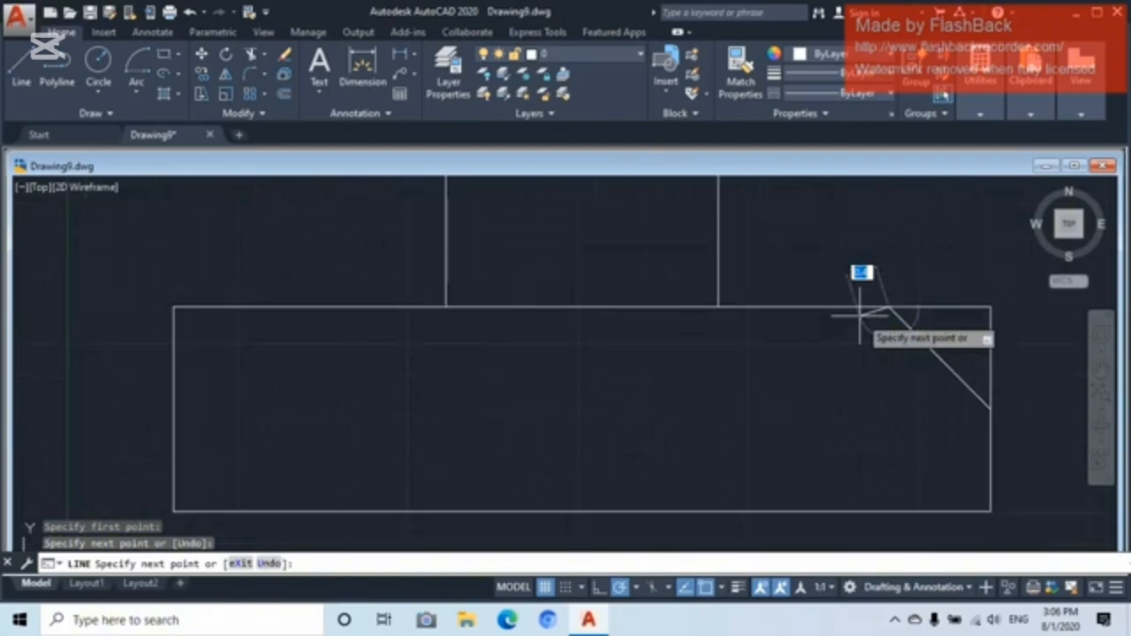
- Draw the remaining three 45° sides to complete the diamond at the right end of the base, touching its bottom edge
click(889, 308)
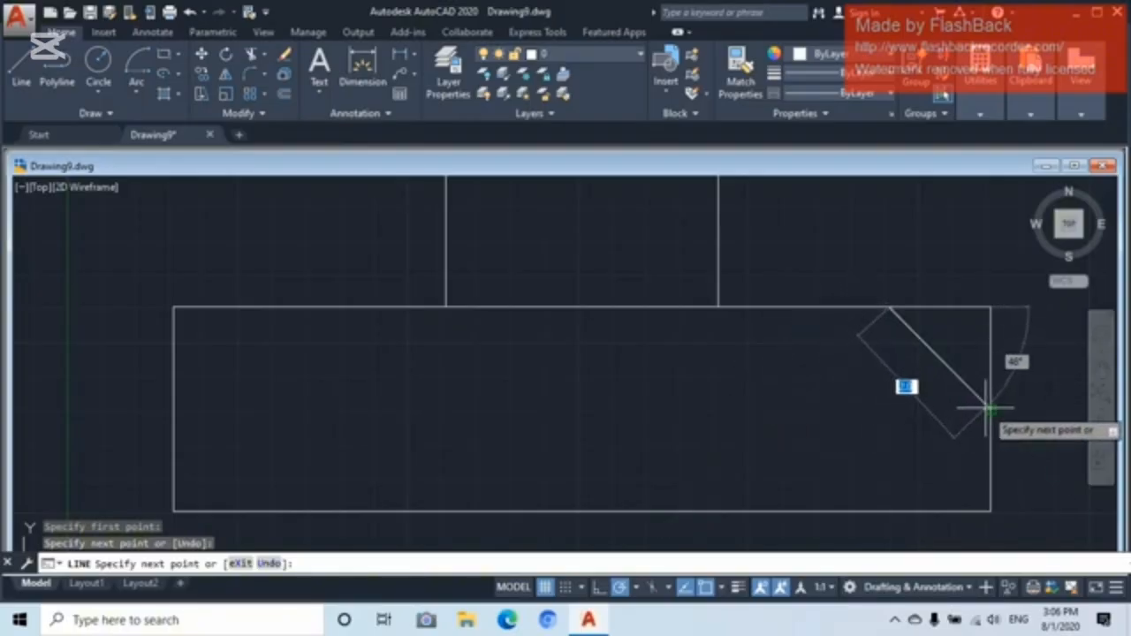
click(787, 409)
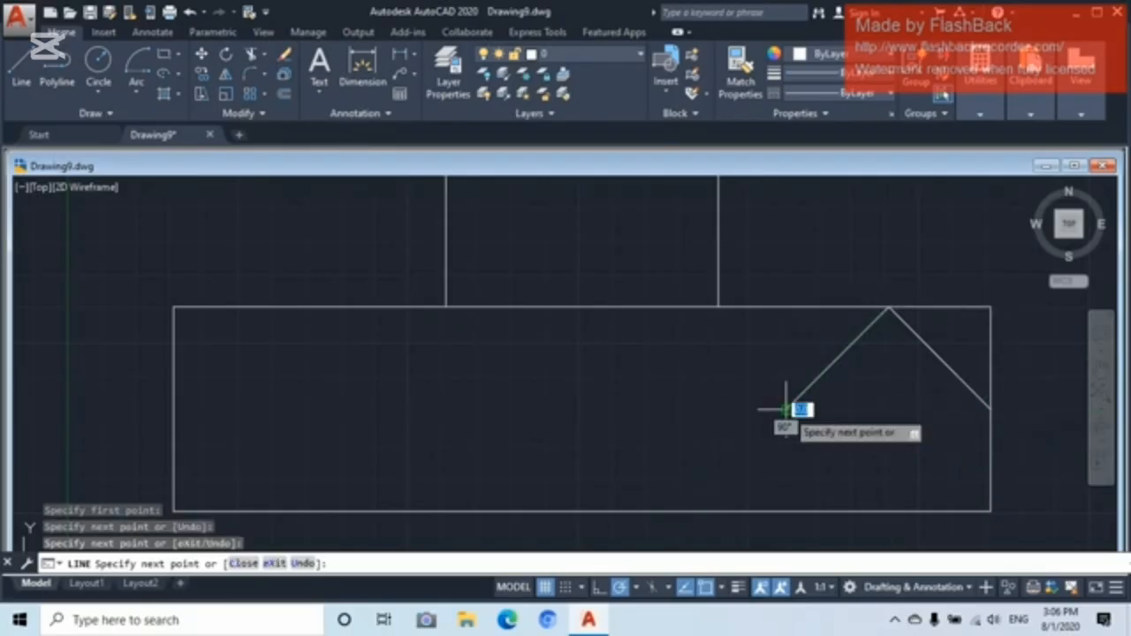
click(888, 510)
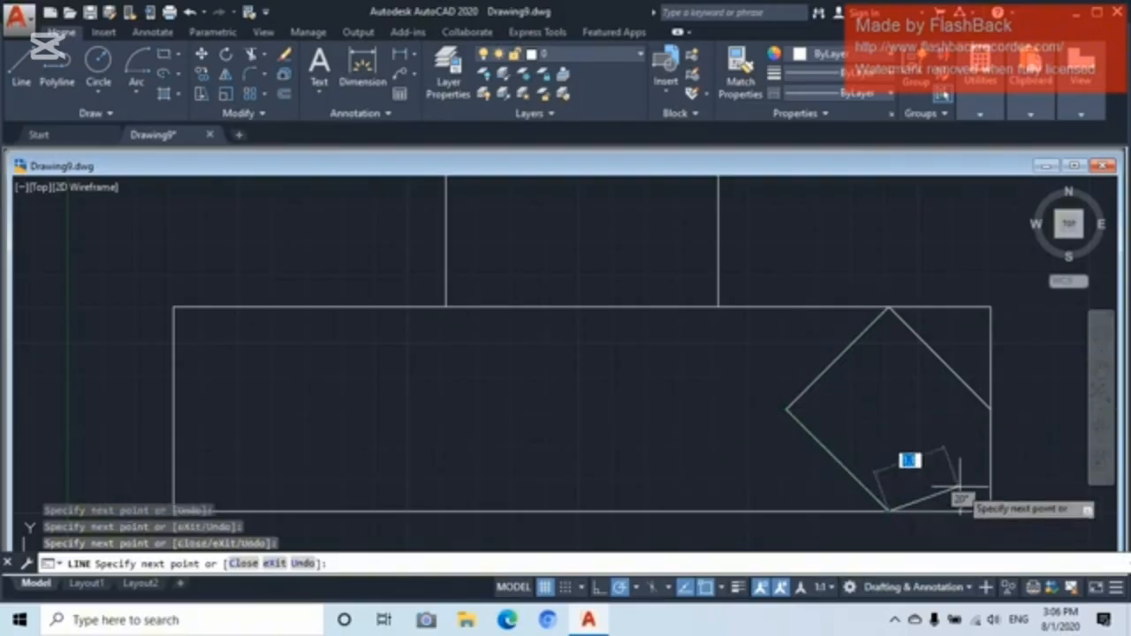
click(991, 409)
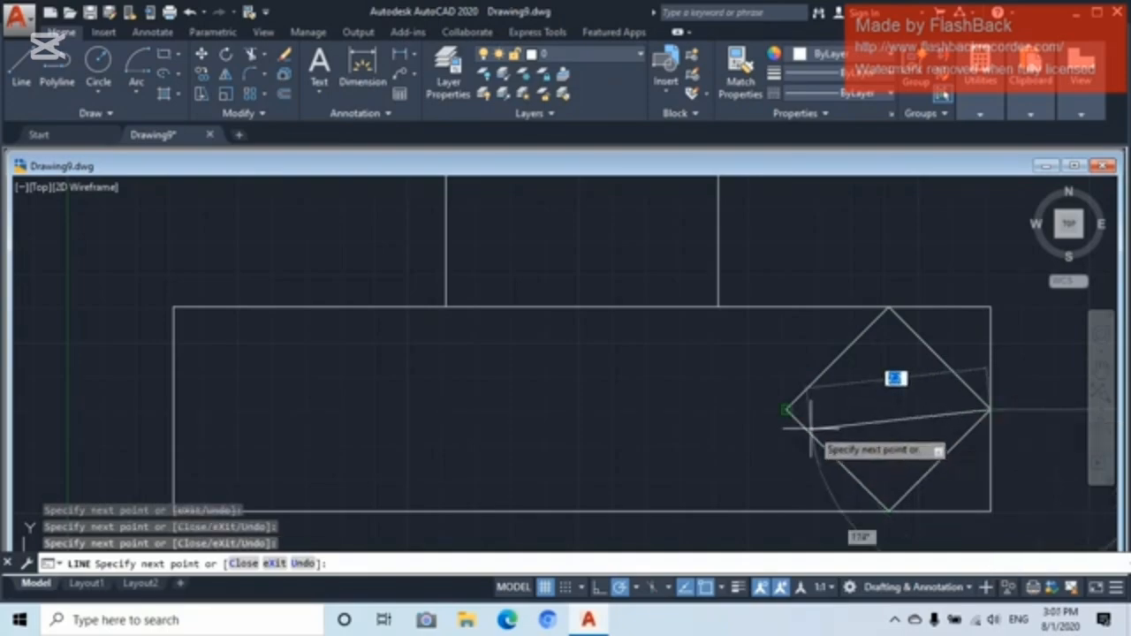
key(Escape)
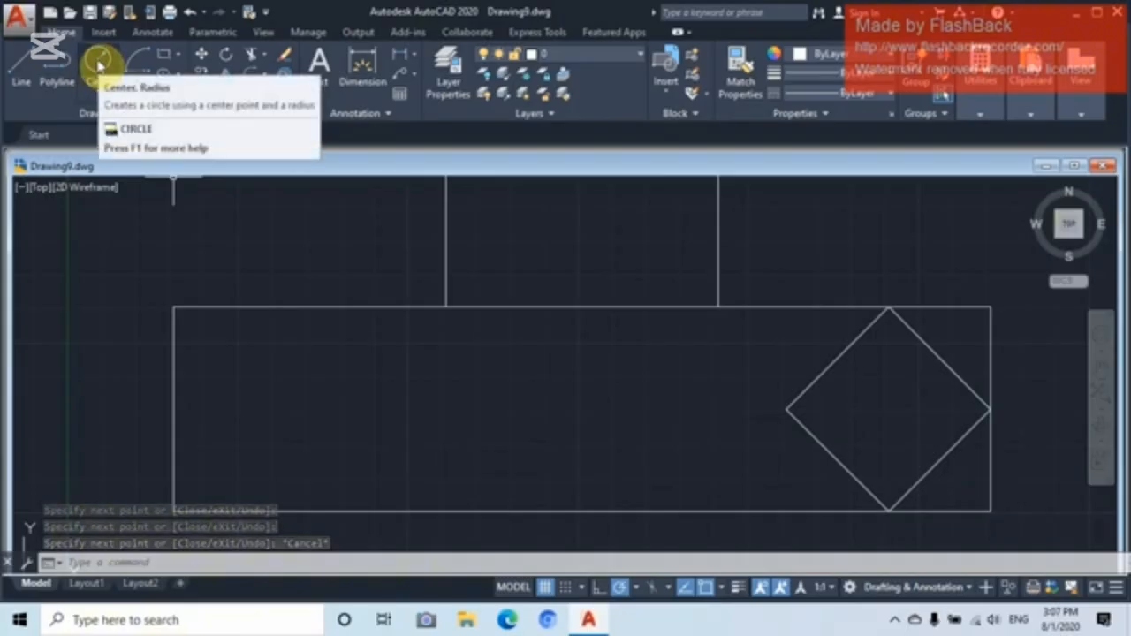
- Draw a circle centred in the diamond with its radius reaching the middle of the diamond's upper-right side
click(99, 63)
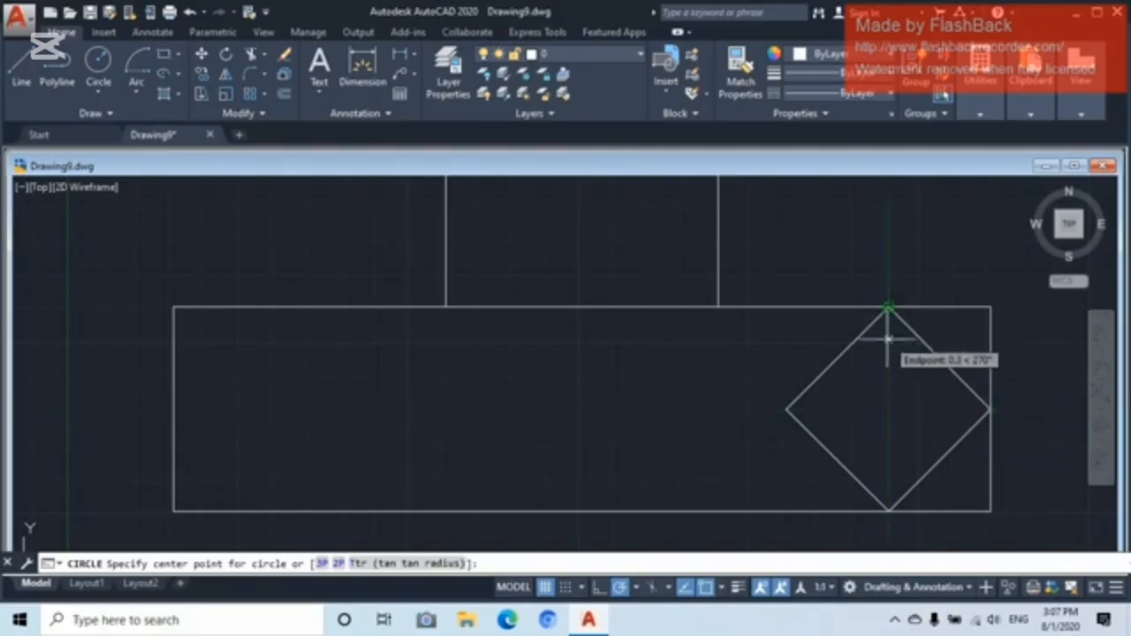
click(888, 410)
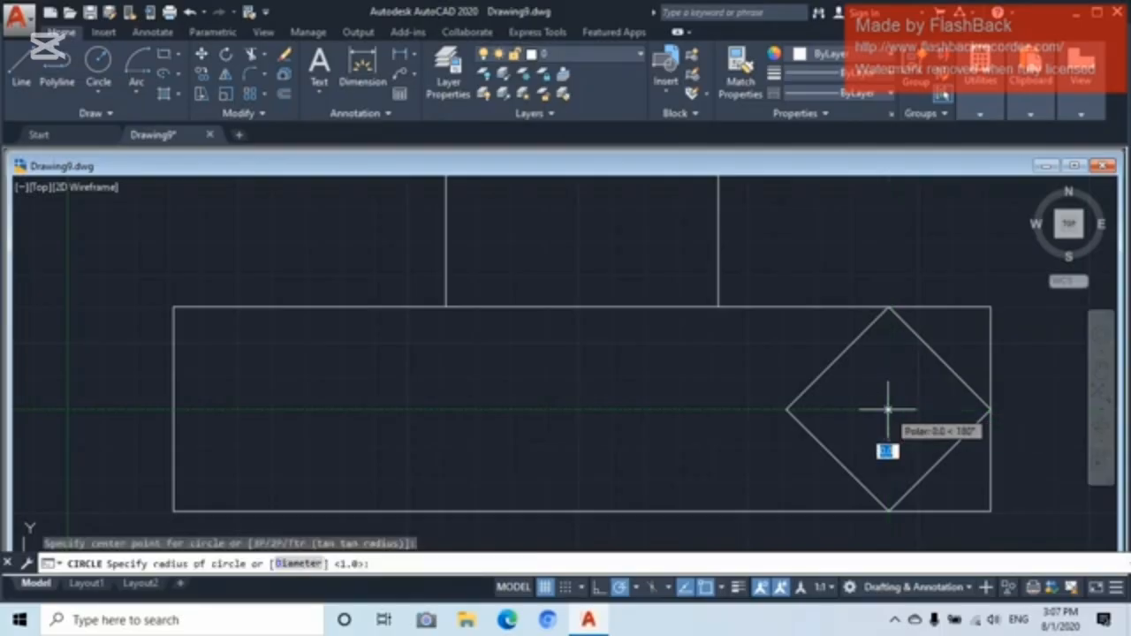
scroll(939, 359, up, 2)
click(939, 360)
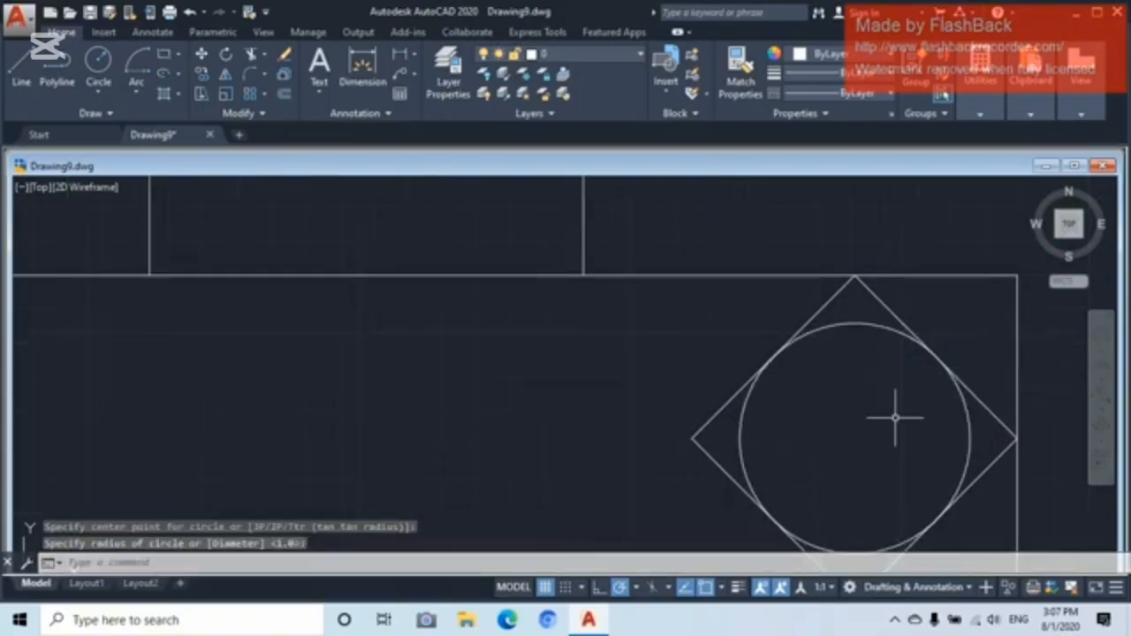
- Mirror the diamond, its circle and the base's right edge about the vertical line through the bottom edge's midpoint, keeping the source objects
scroll(887, 422, down, 3)
scroll(866, 412, up, 2)
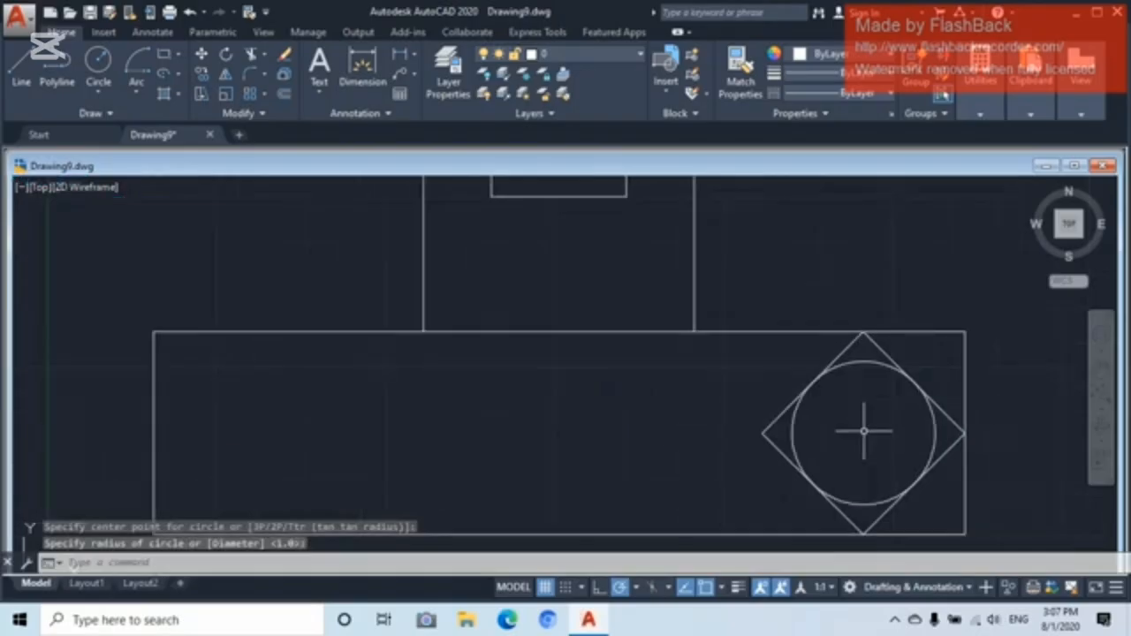
scroll(864, 432, down, 4)
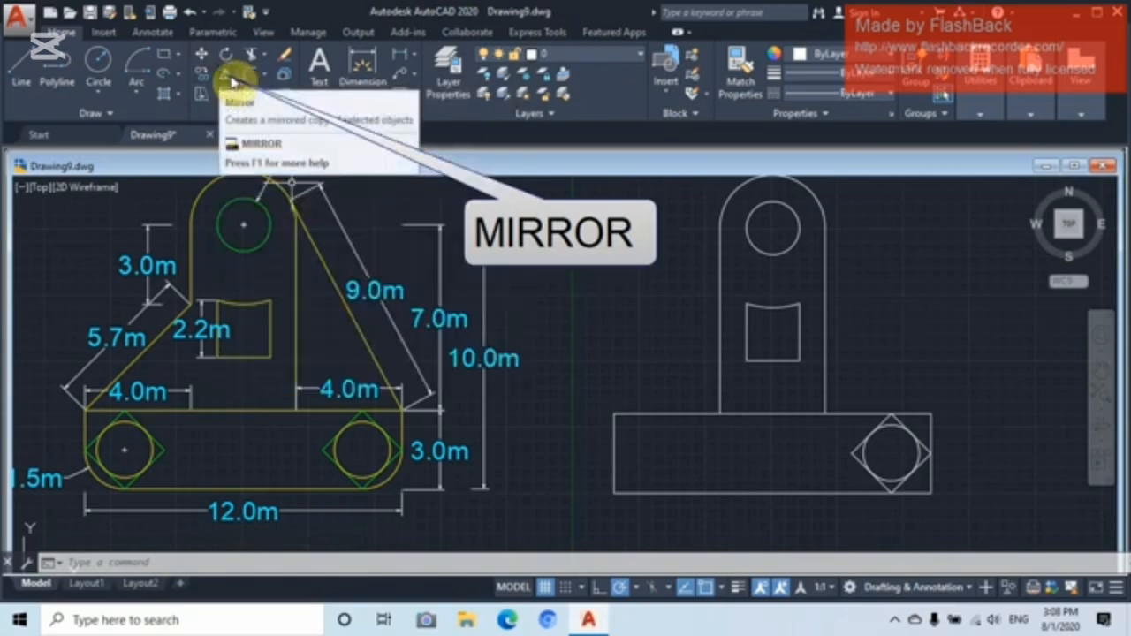
click(228, 77)
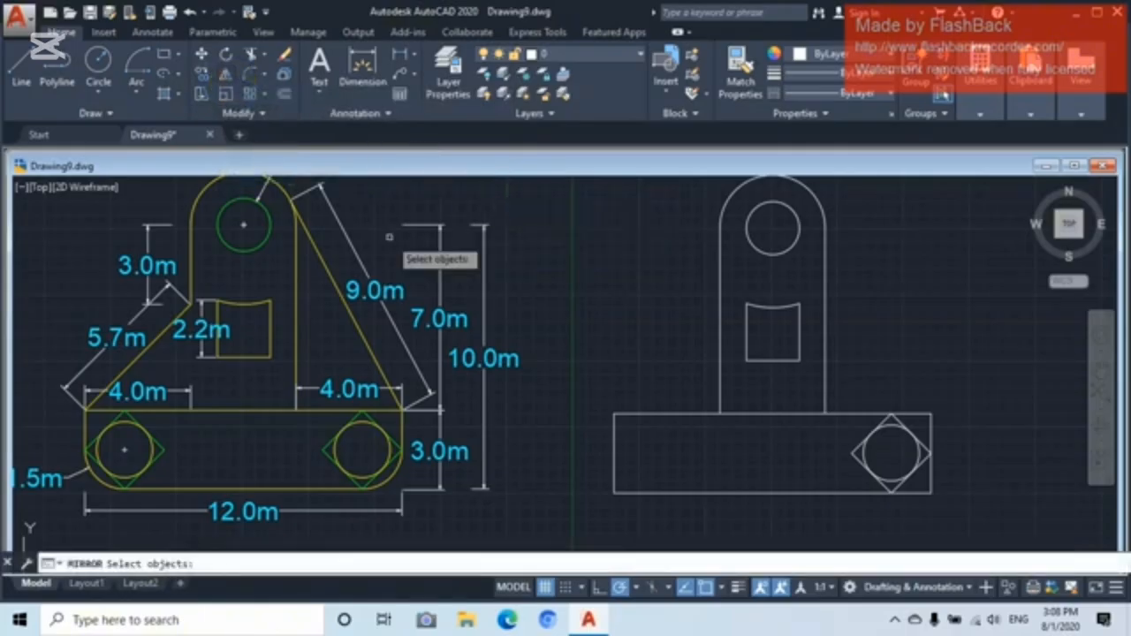
click(848, 402)
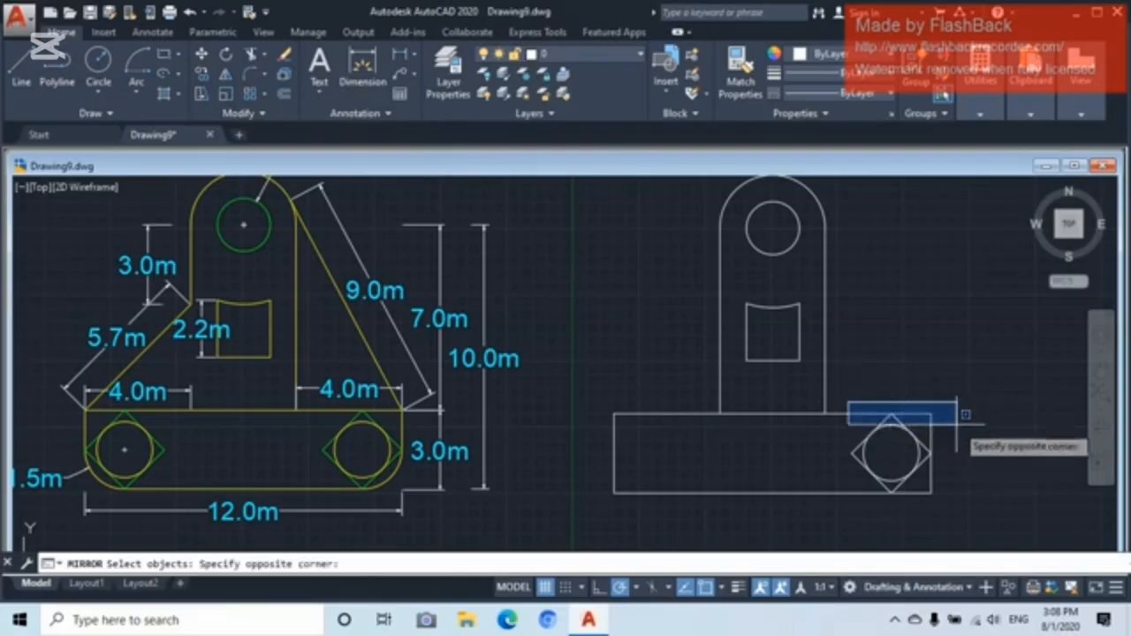
click(937, 498)
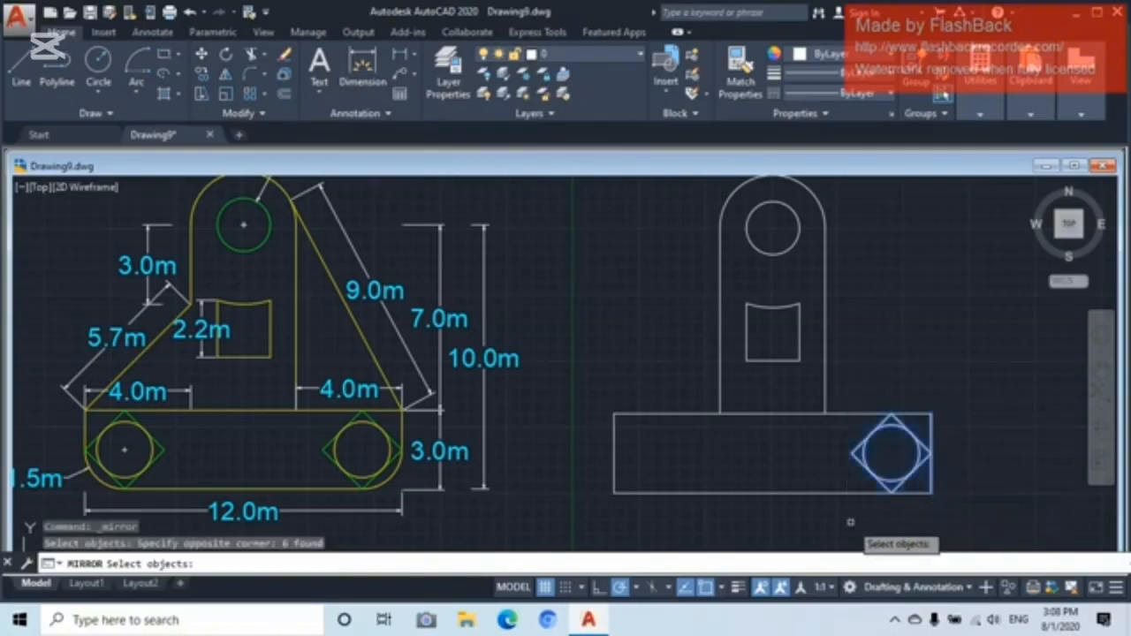
scroll(965, 473, up, 5)
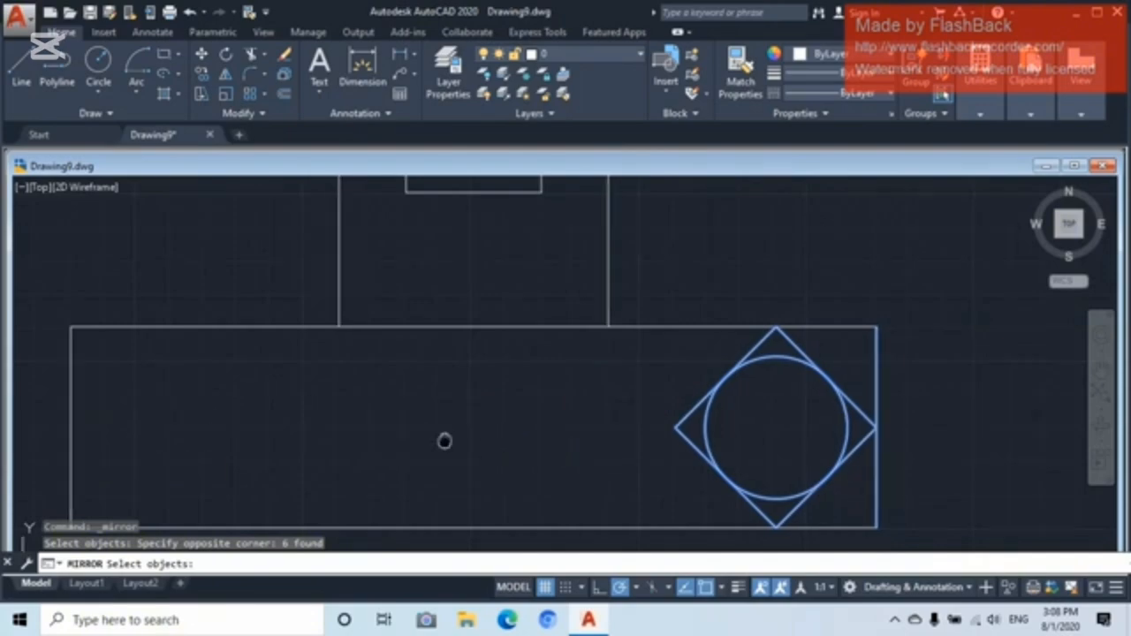
mouse_move(442, 442)
middle_down()
mouse_move(506, 416)
mouse_move(491, 421)
middle_up()
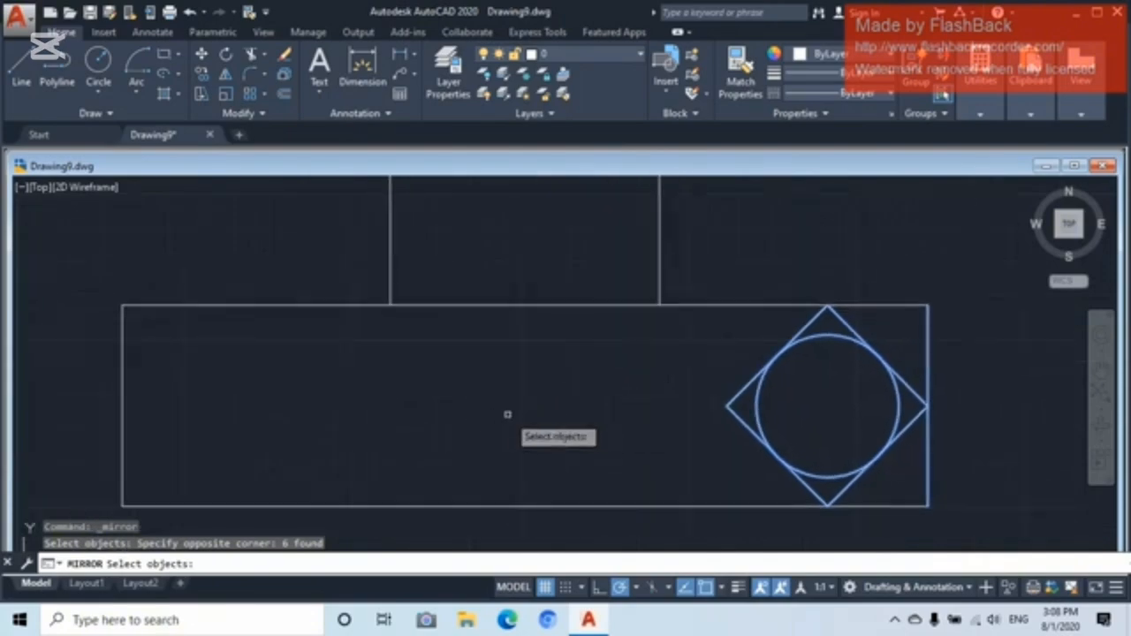
key(Return)
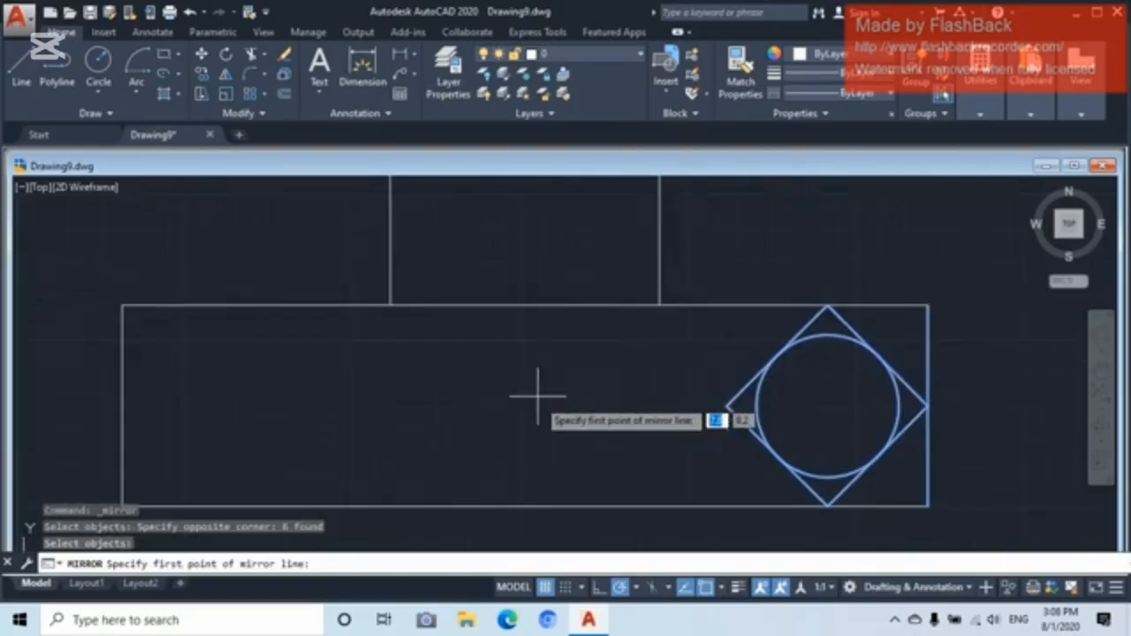
click(525, 509)
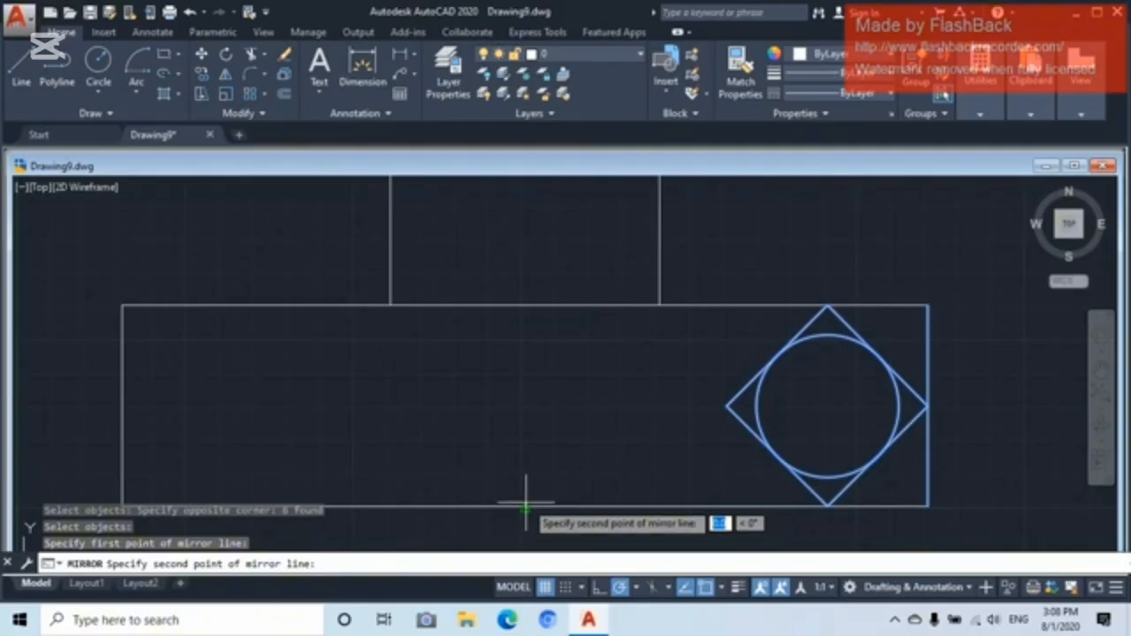
click(528, 423)
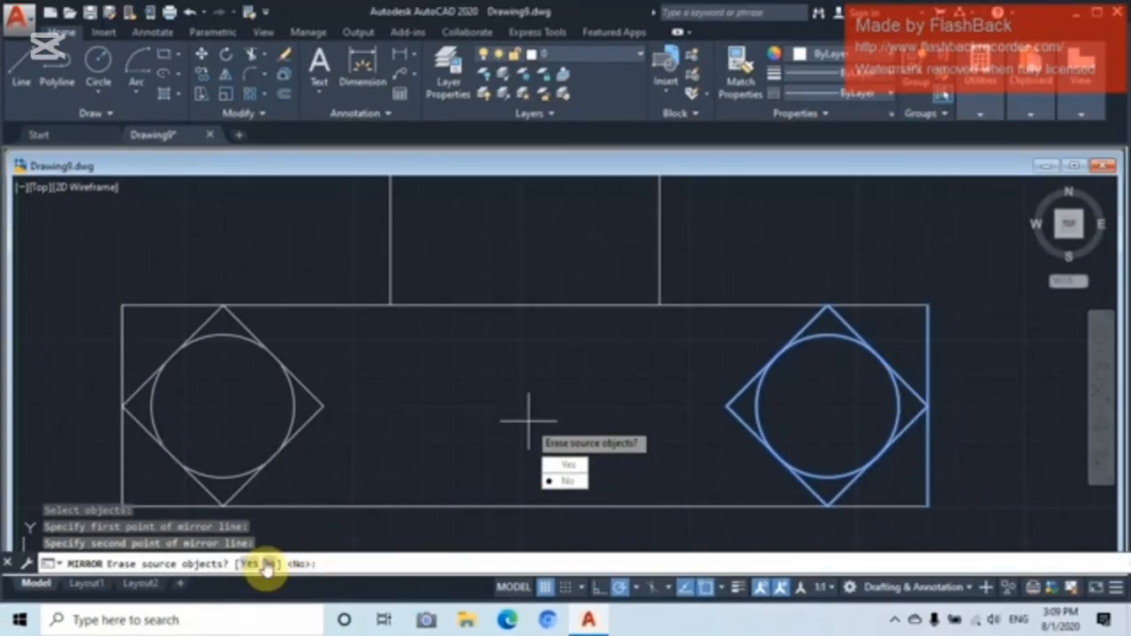
click(264, 564)
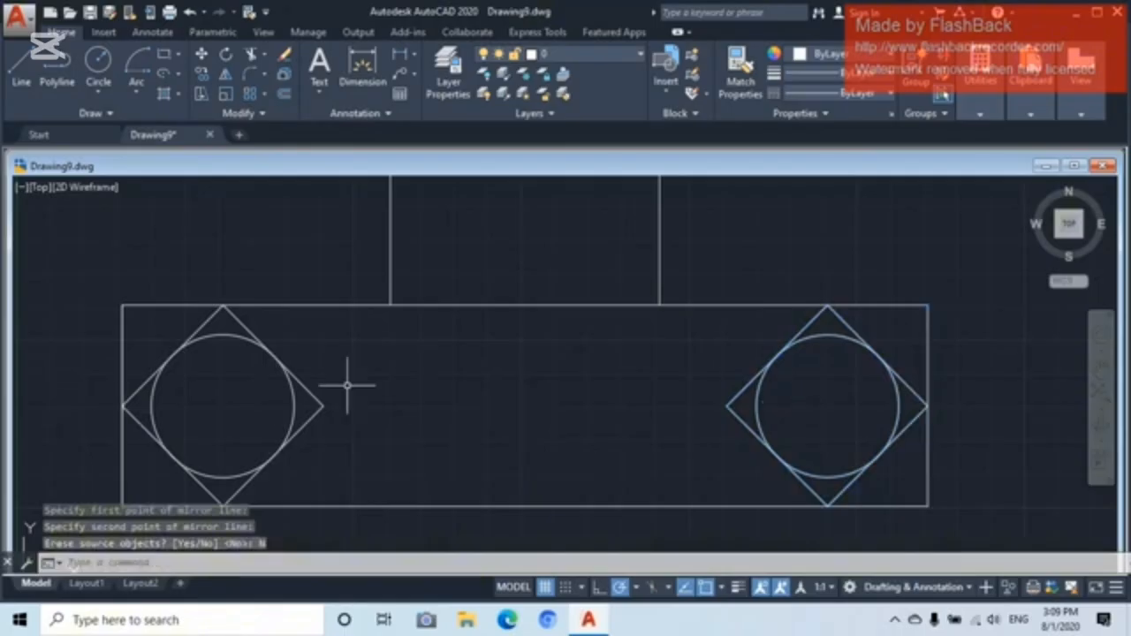
- Examine the corner radius dimension on the reference drawing's base and compare the reference with the redrawn bracket
scroll(575, 382, down, 2)
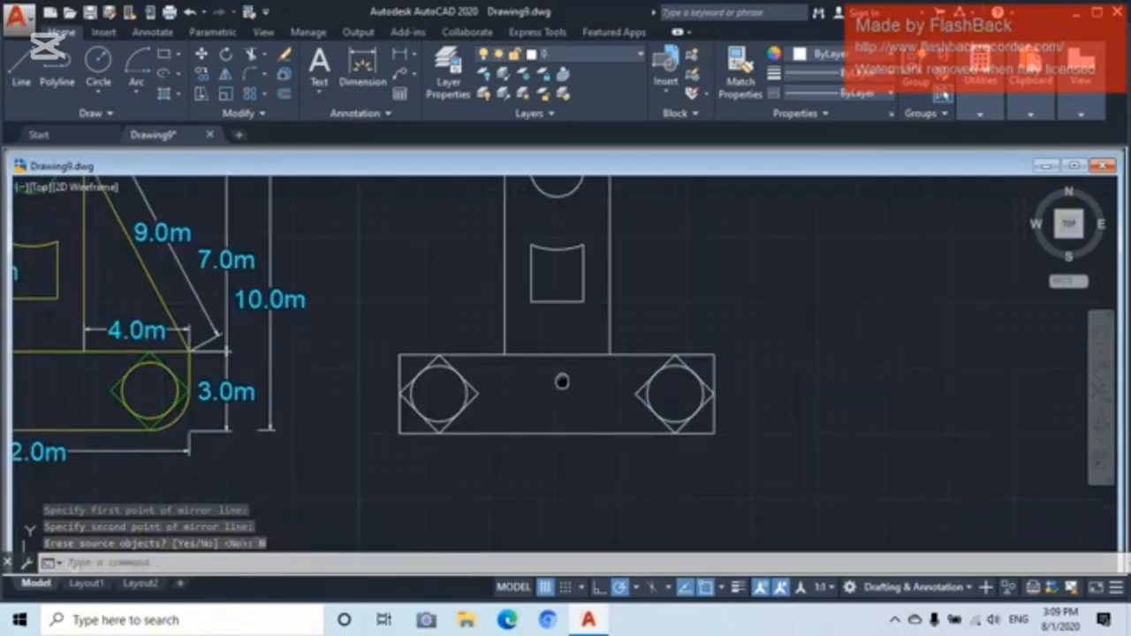
middle_drag(562, 382, 762, 456)
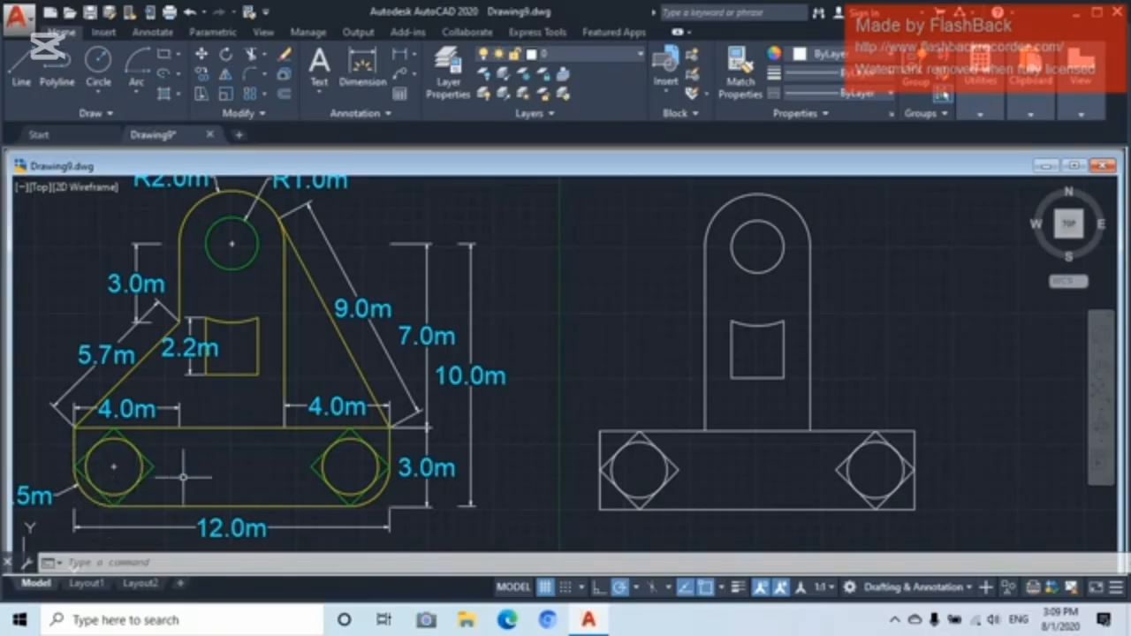
mouse_move(183, 477)
middle_down()
mouse_move(262, 472)
mouse_move(255, 467)
middle_up()
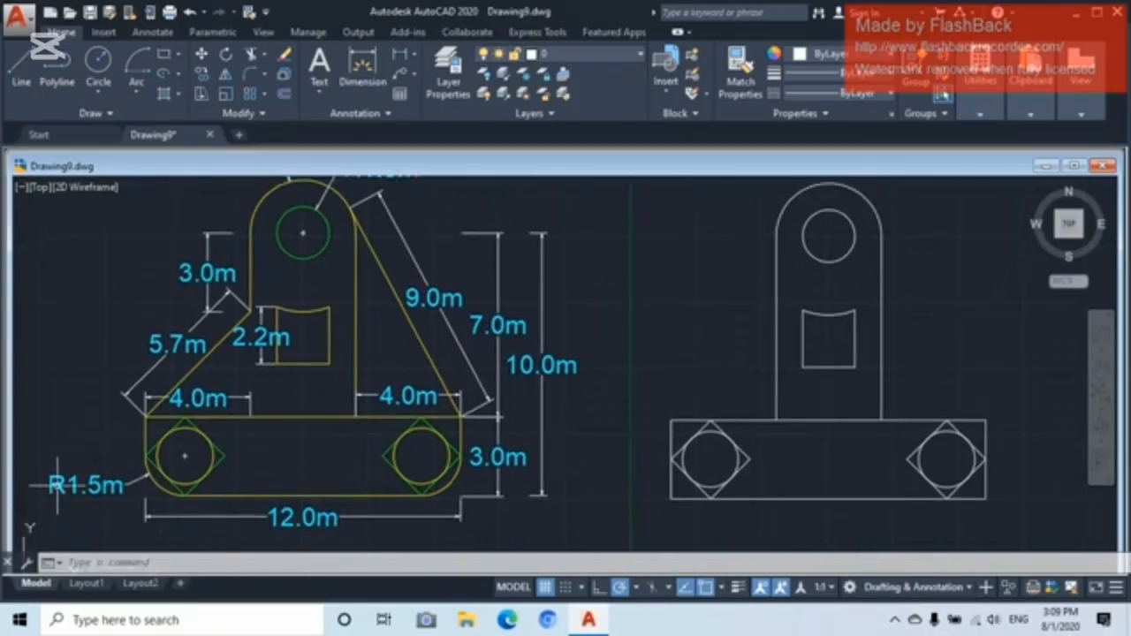
scroll(61, 485, up, 5)
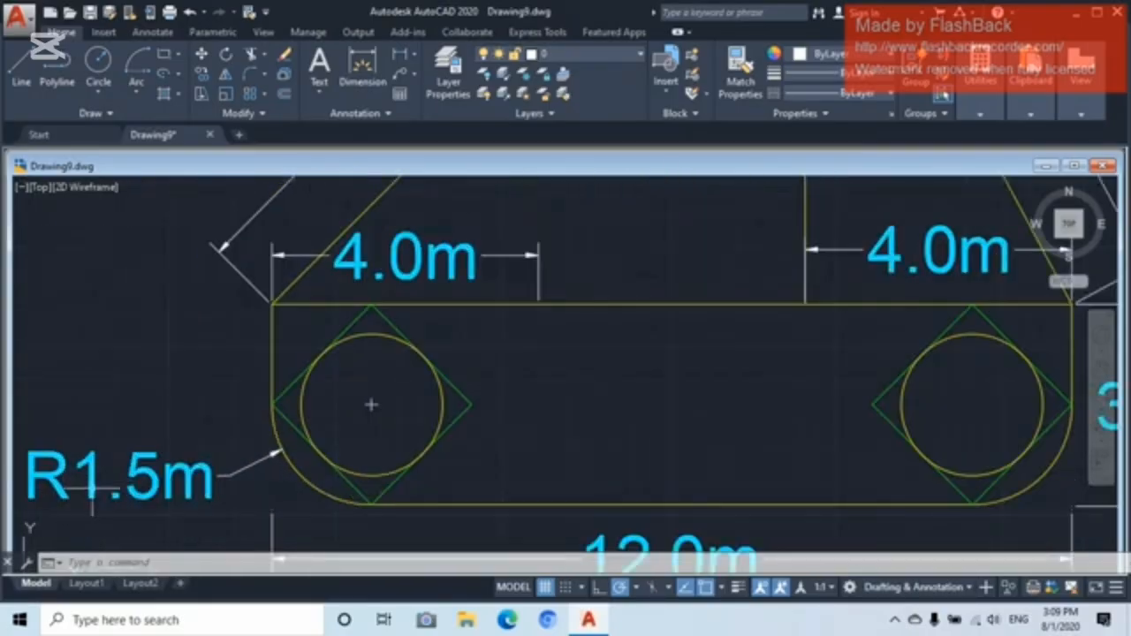
scroll(580, 461, down, 10)
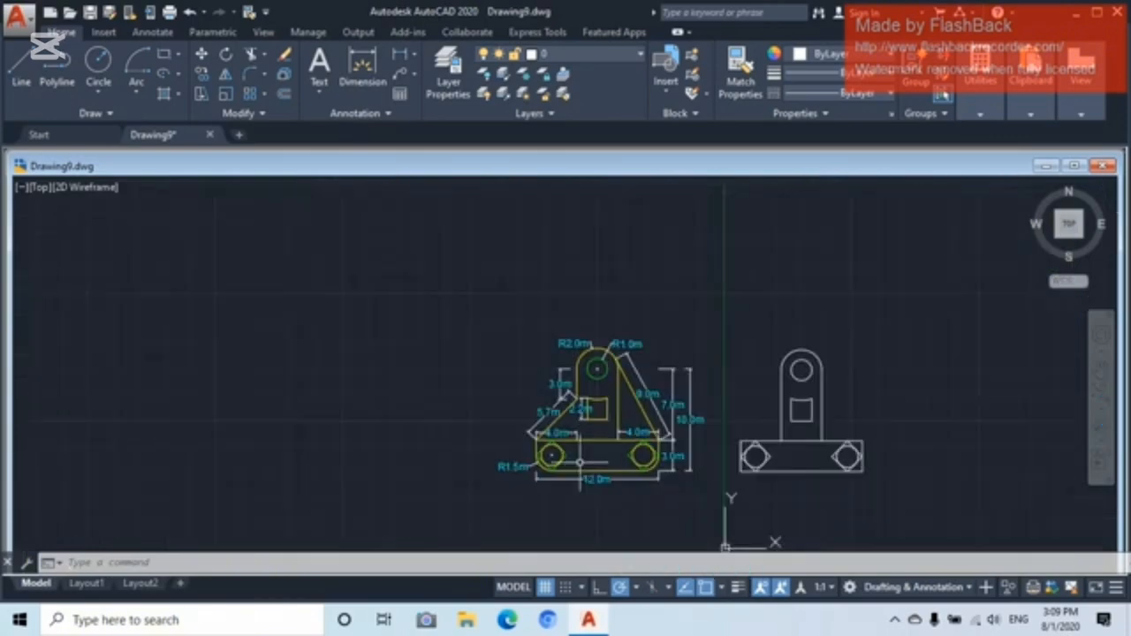
middle_drag(586, 462, 345, 455)
scroll(459, 433, up, 5)
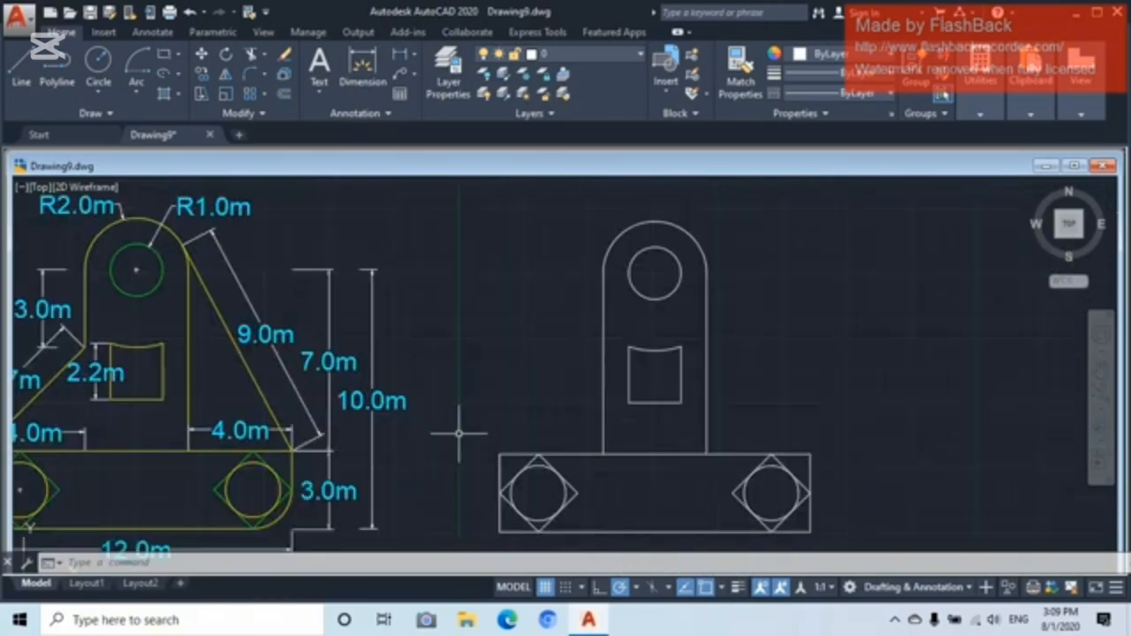
mouse_move(441, 438)
middle_down()
mouse_move(518, 404)
mouse_move(551, 422)
middle_up()
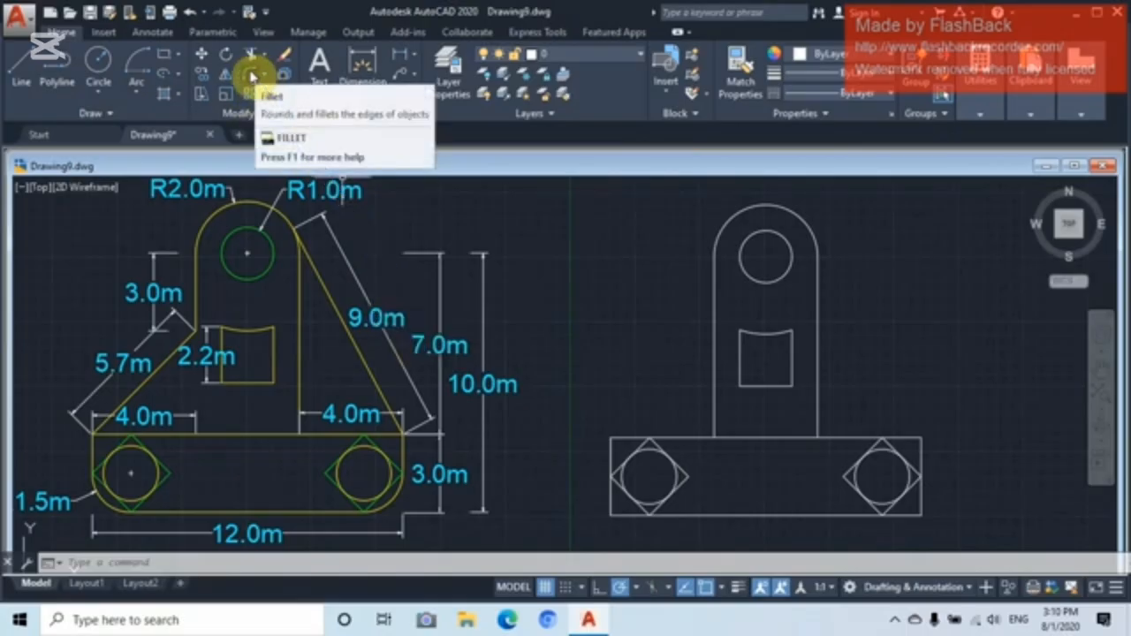
- Fillet the lower-left corner of the redrawn base with a 1.5 radius between its bottom and left edges
click(254, 74)
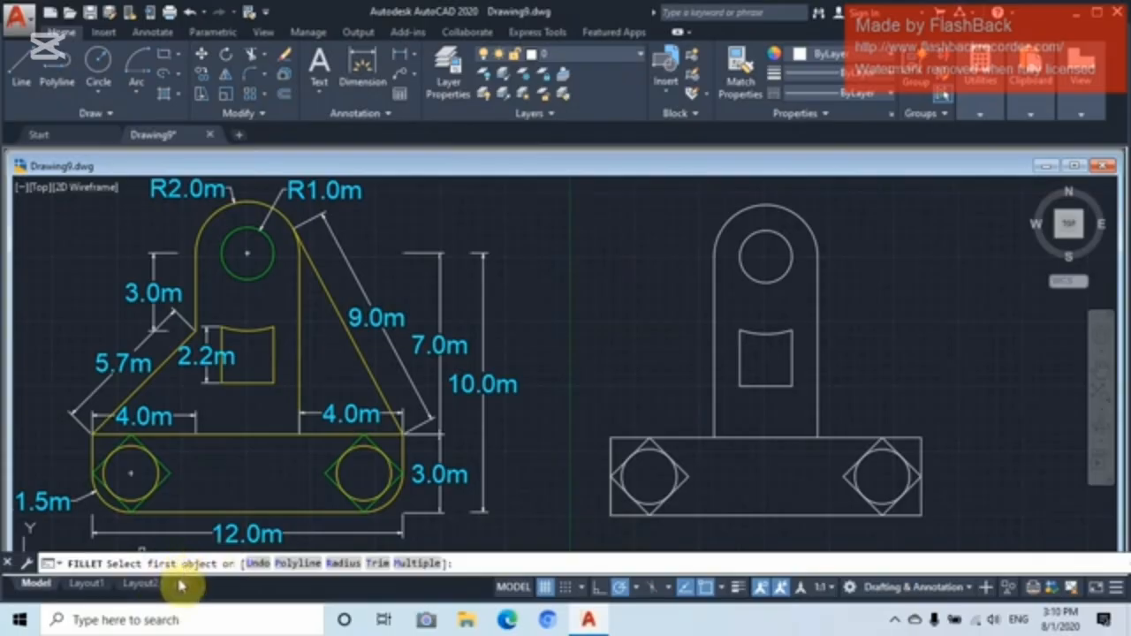
click(629, 515)
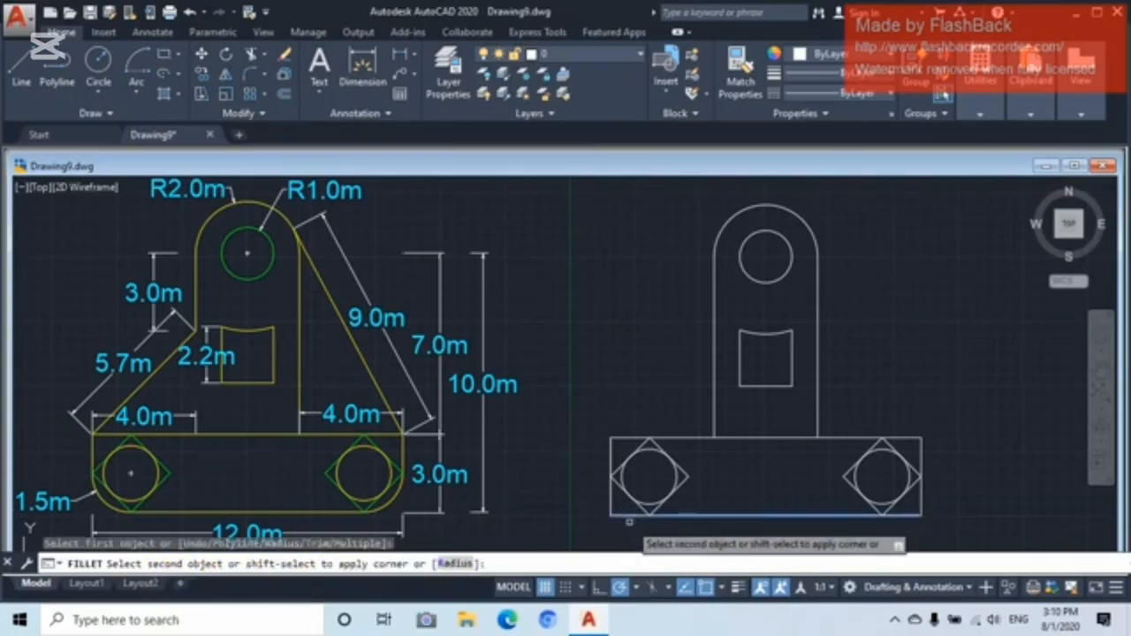
click(456, 564)
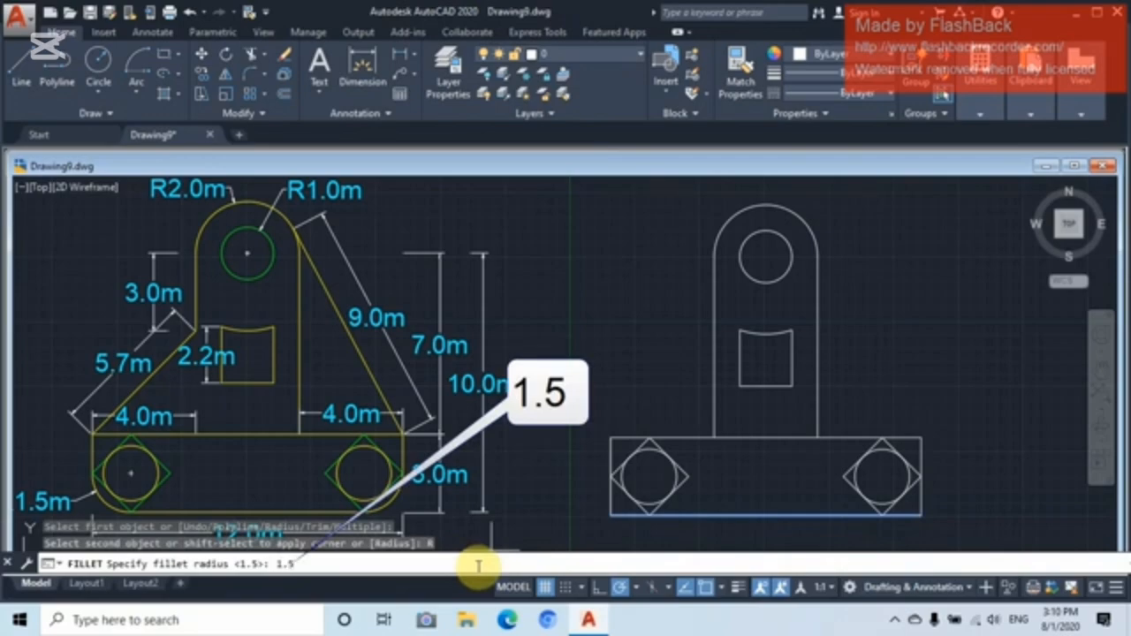
key(Return)
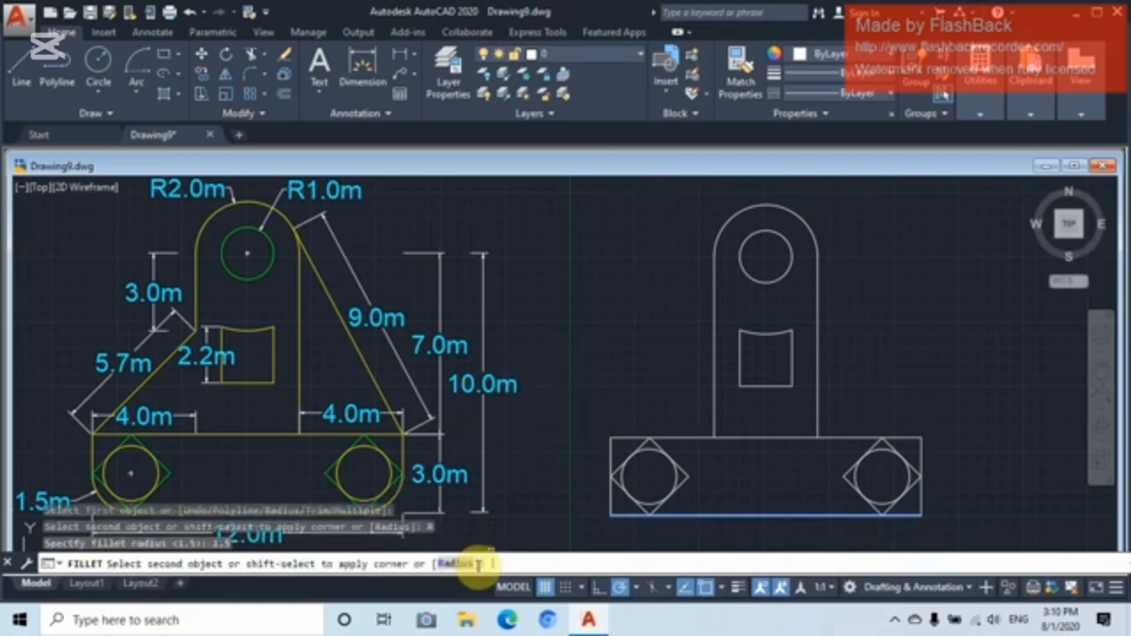
click(616, 484)
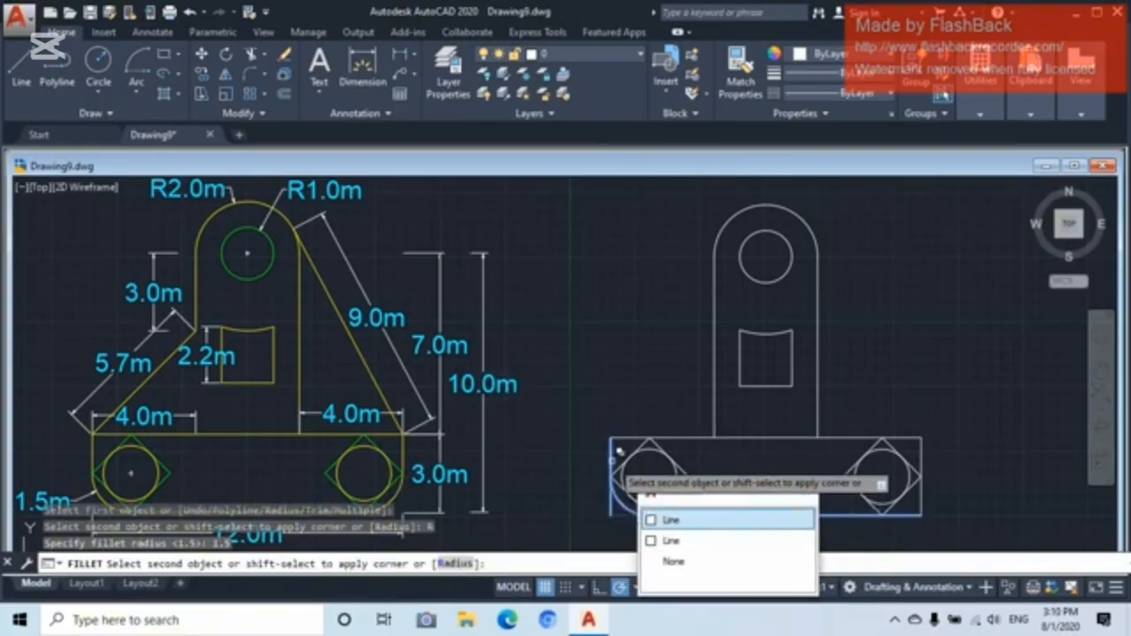
click(612, 460)
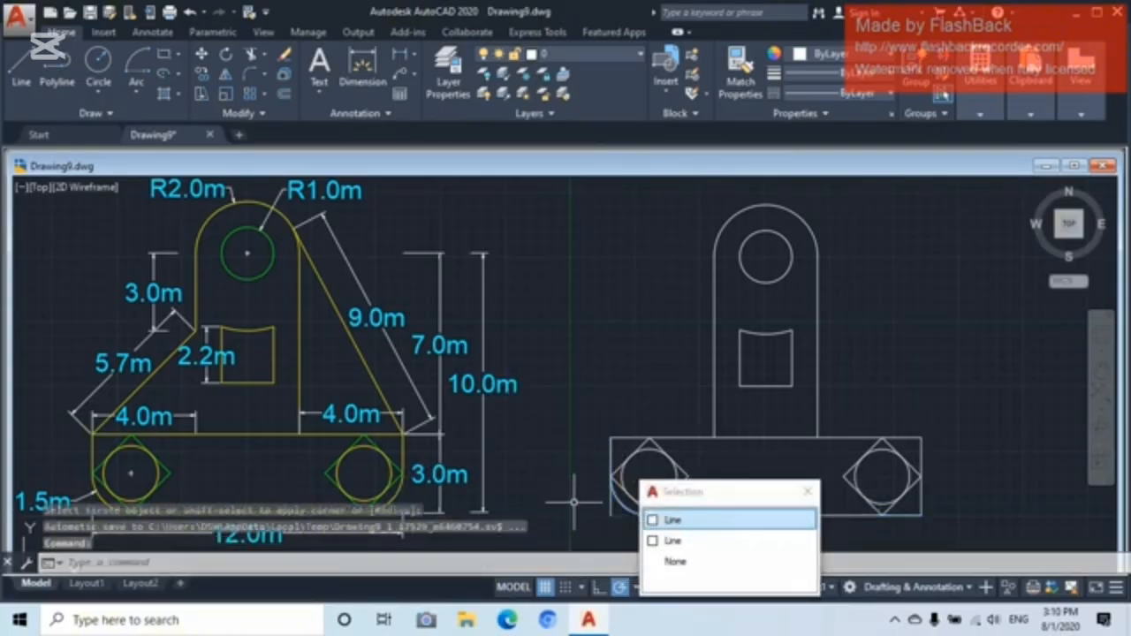
- Erase the leftover full-height line overlapping the left edge of the redrawn base
click(683, 523)
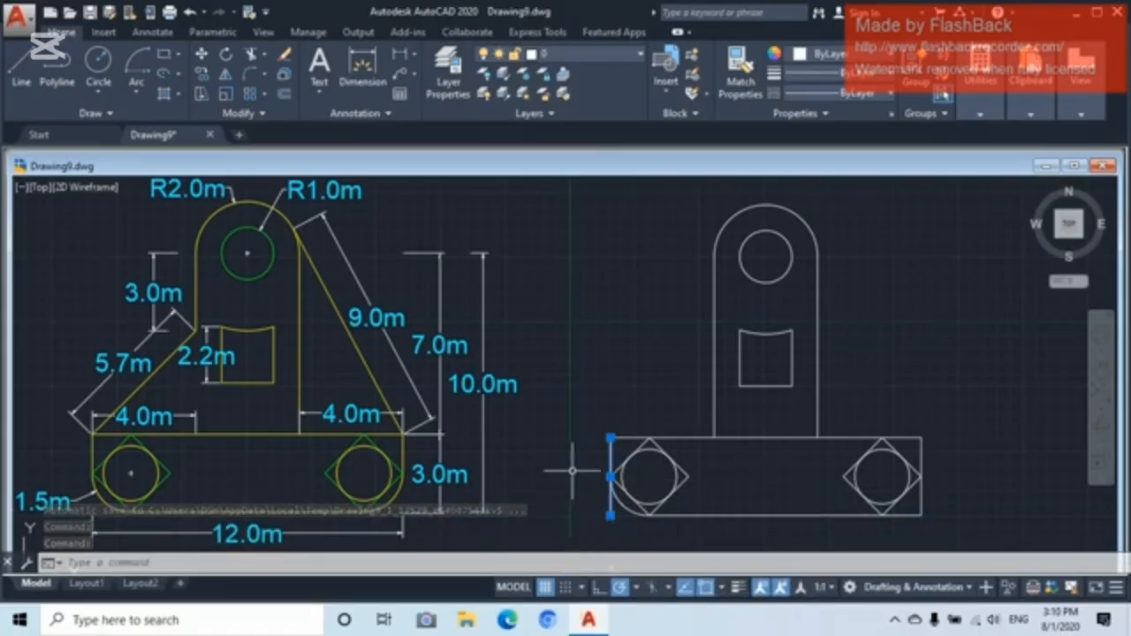
key(Escape)
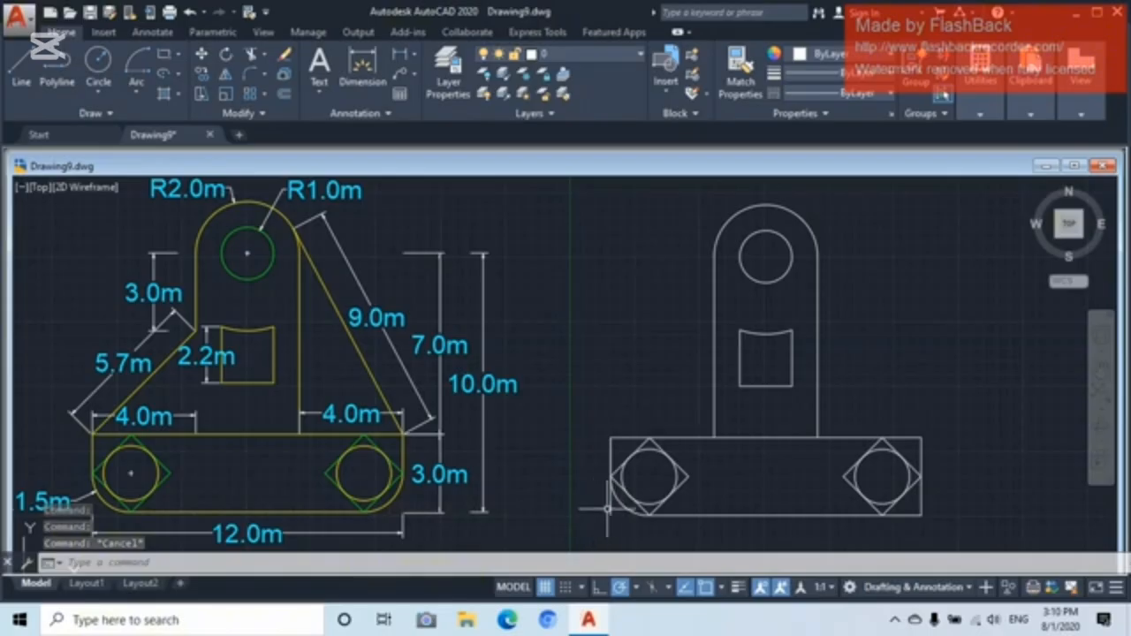
click(610, 509)
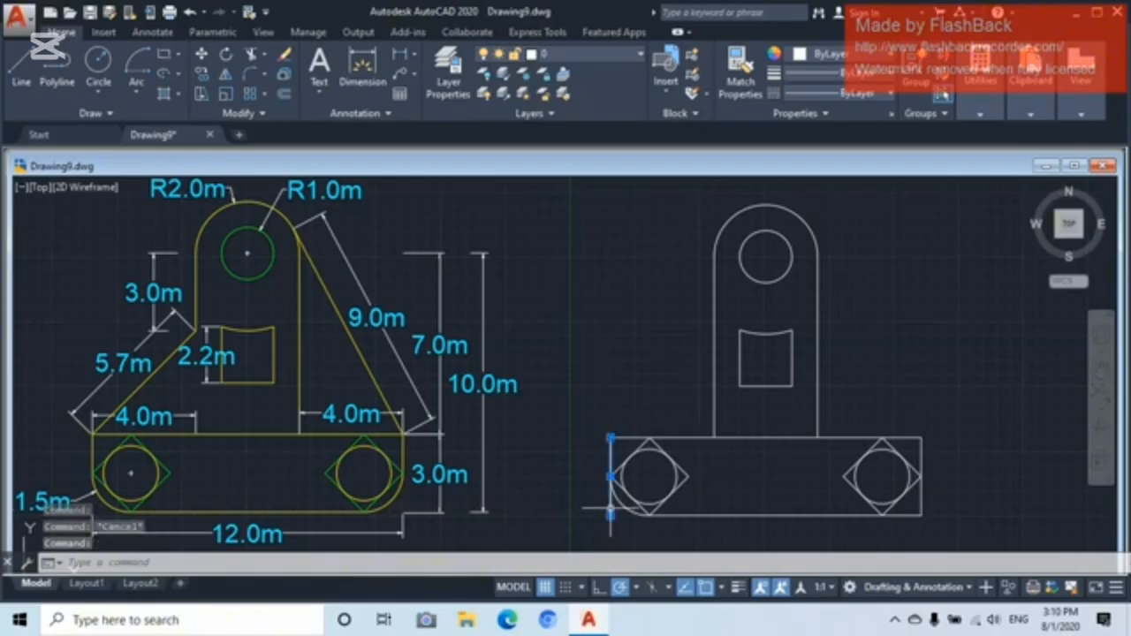
right_click(557, 435)
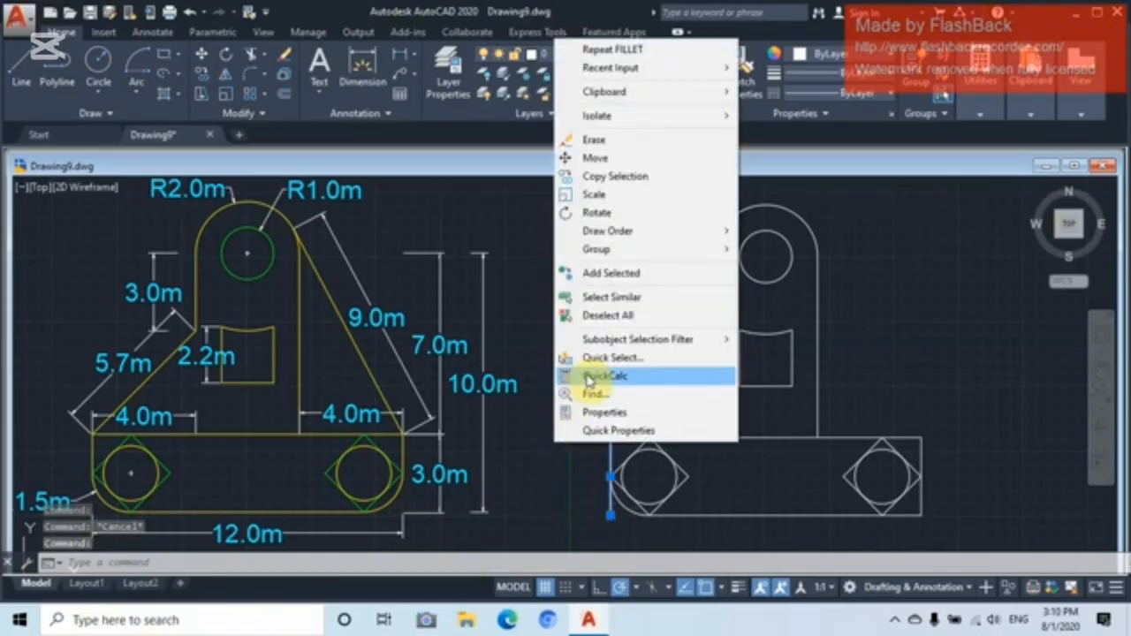
click(596, 140)
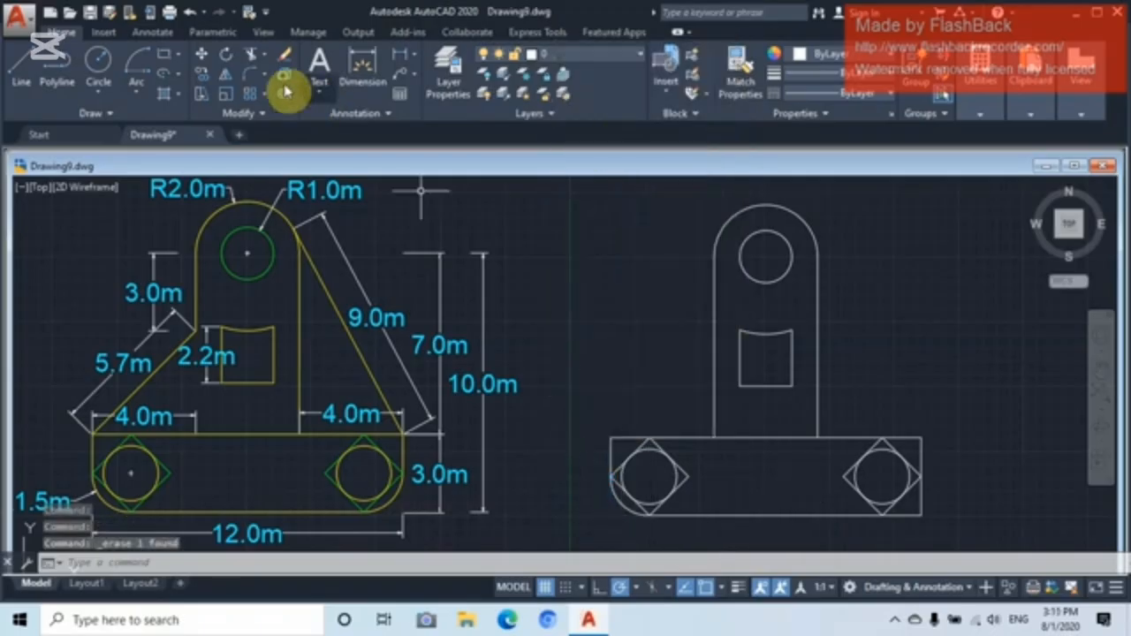
- Fillet the lower-right corner of the redrawn base with the same radius as the lower-left corner
click(250, 77)
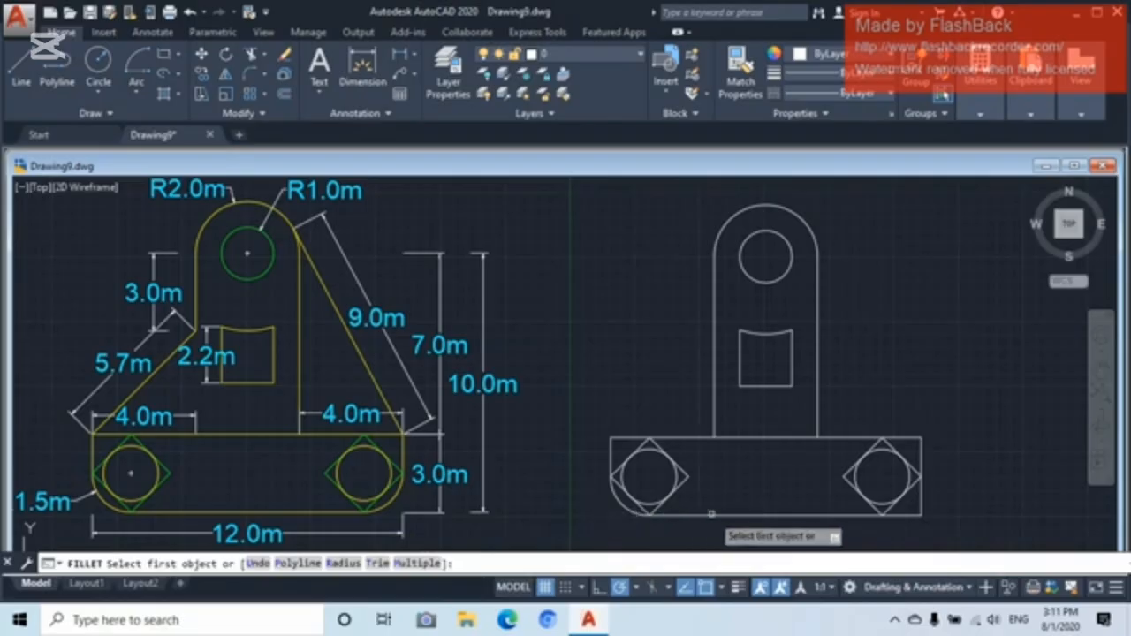
click(907, 517)
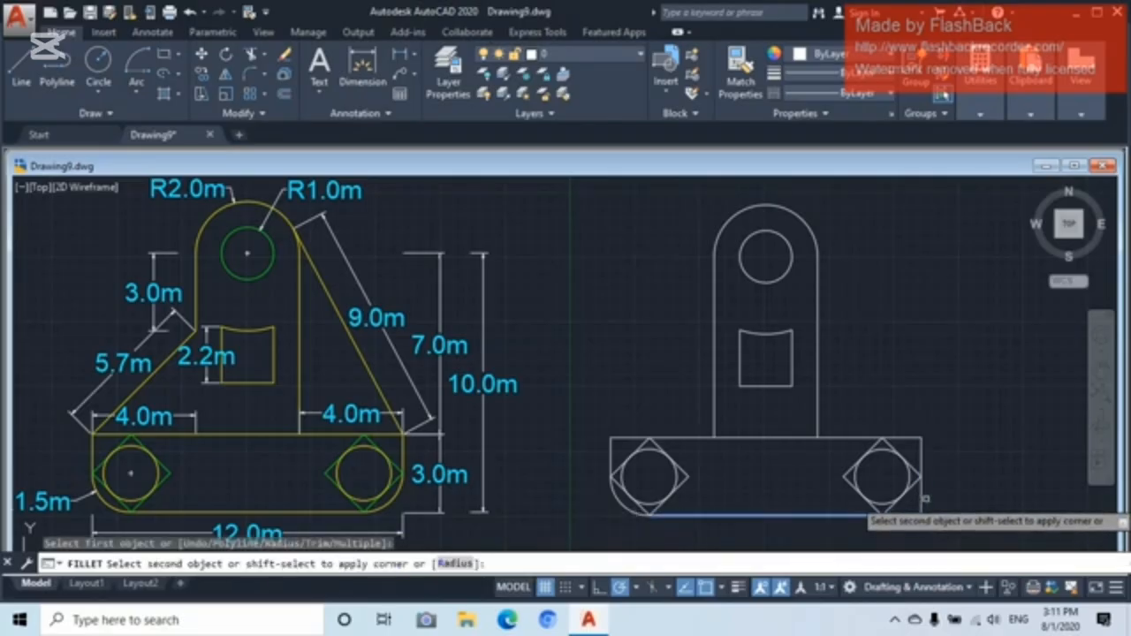
click(921, 495)
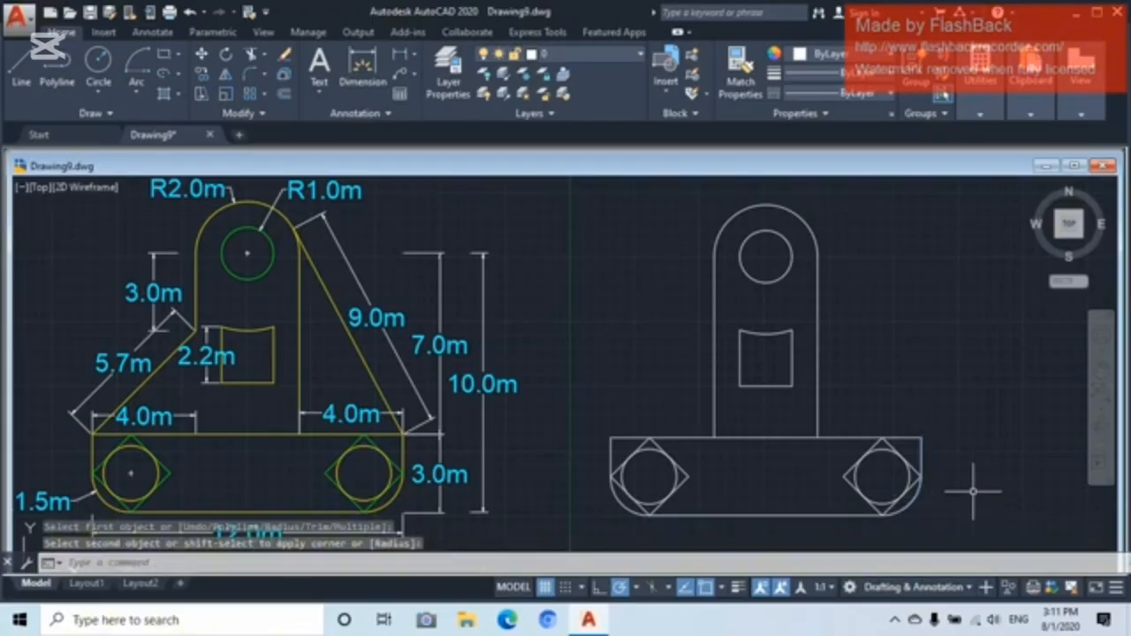
- Draw a line from the redrawn base's top-right corner to the tangent point on the right side of the outer arch
scroll(686, 495, down, 4)
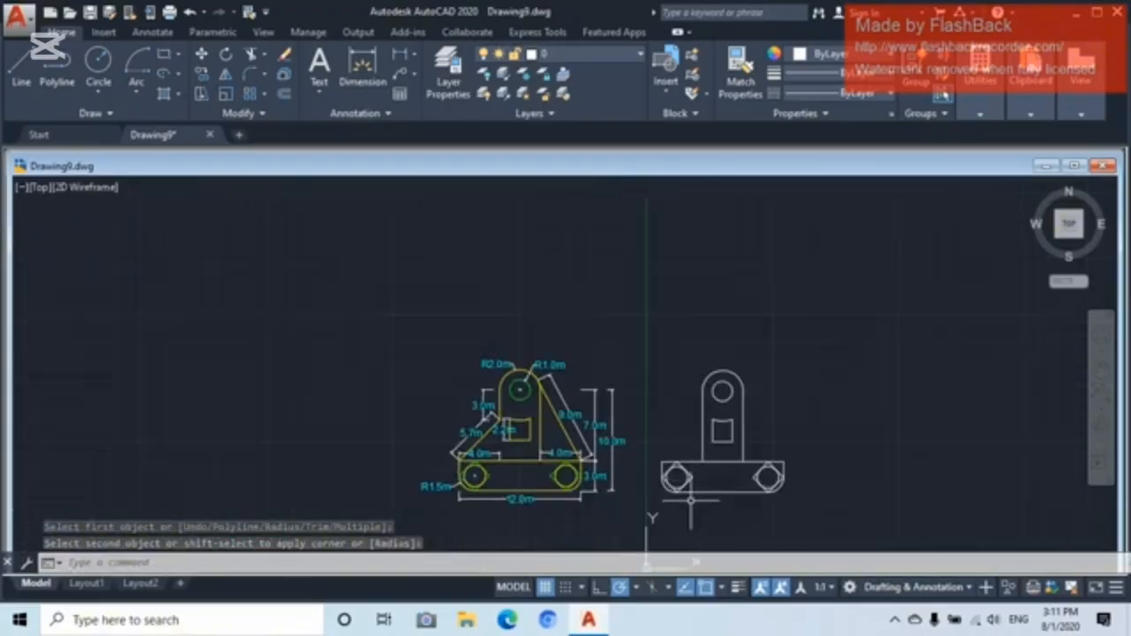
scroll(718, 501, up, 2)
scroll(718, 501, up, 2)
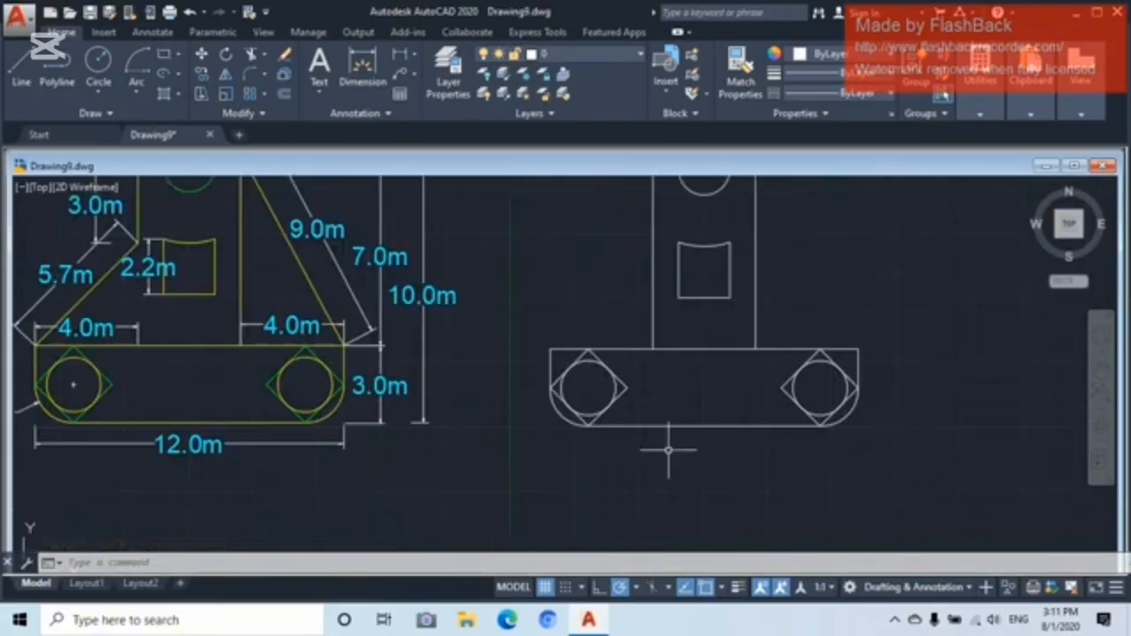
mouse_move(652, 404)
middle_down()
mouse_move(724, 503)
mouse_move(723, 491)
middle_up()
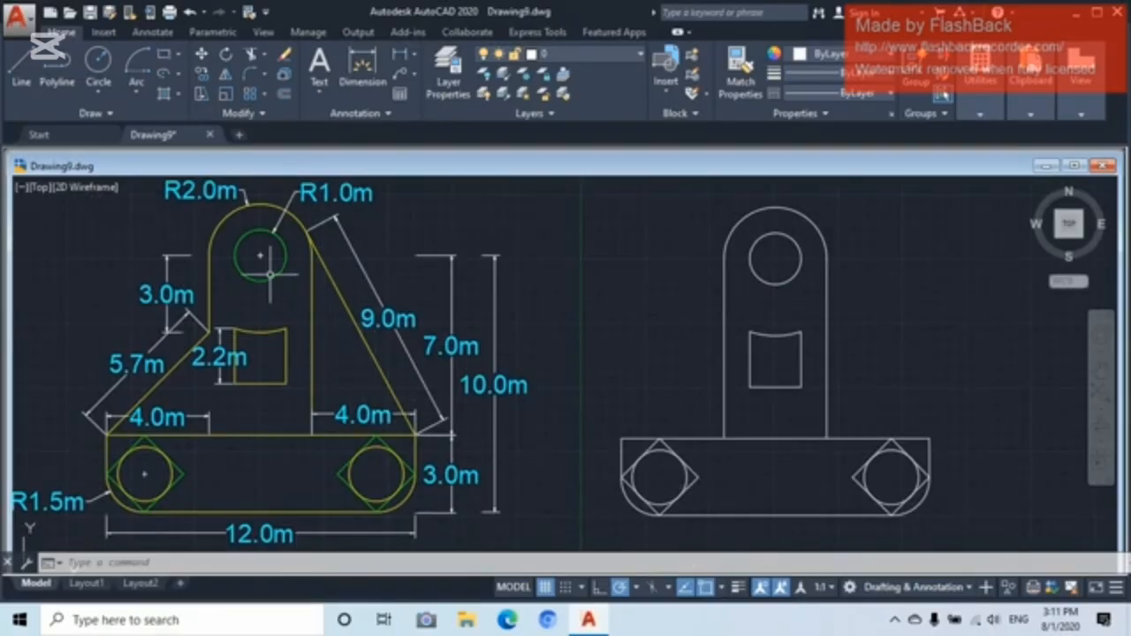
click(25, 74)
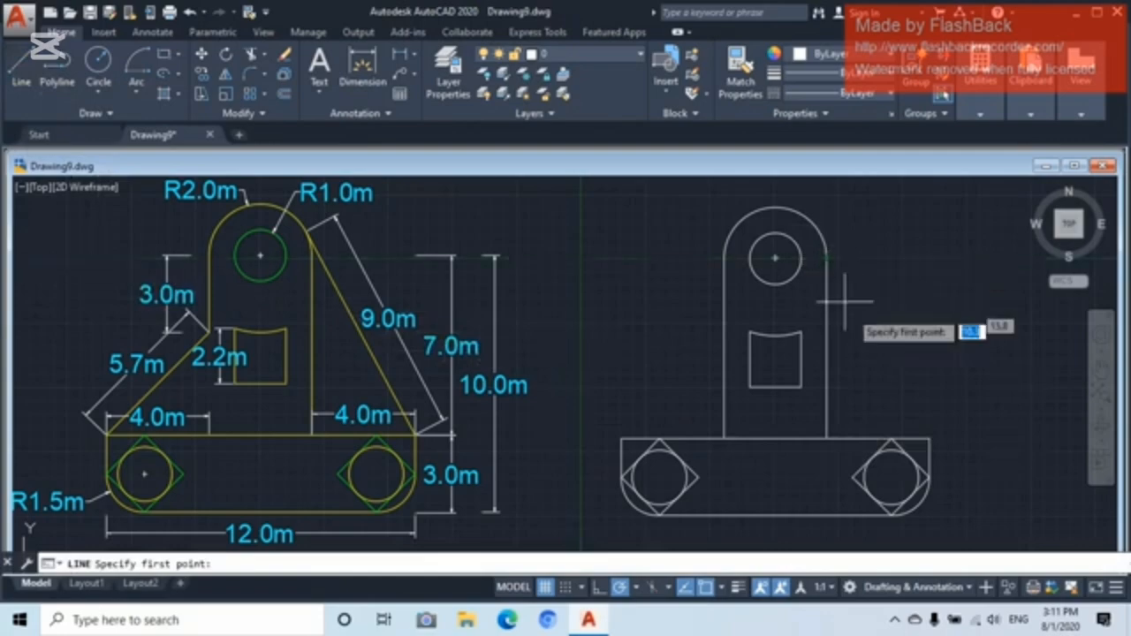
click(929, 437)
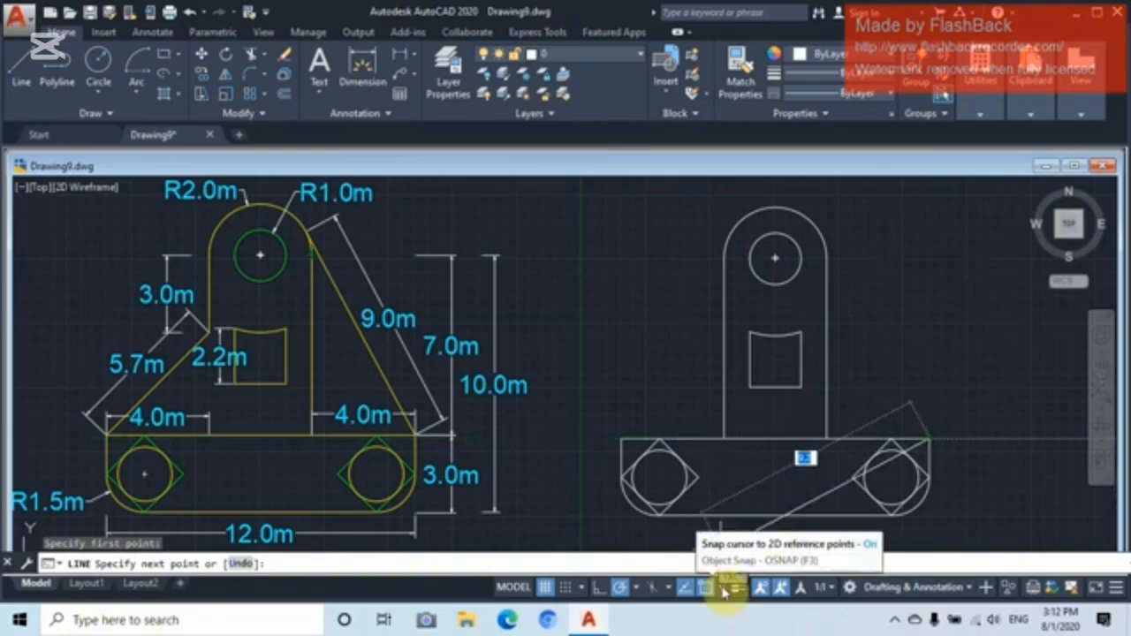
click(723, 590)
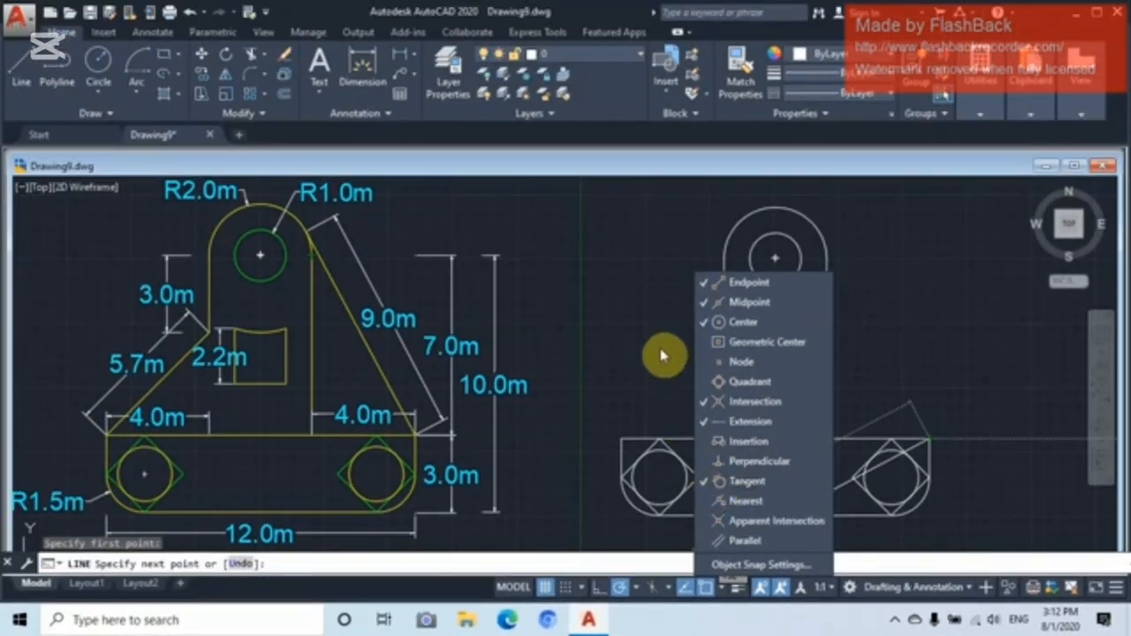
click(663, 356)
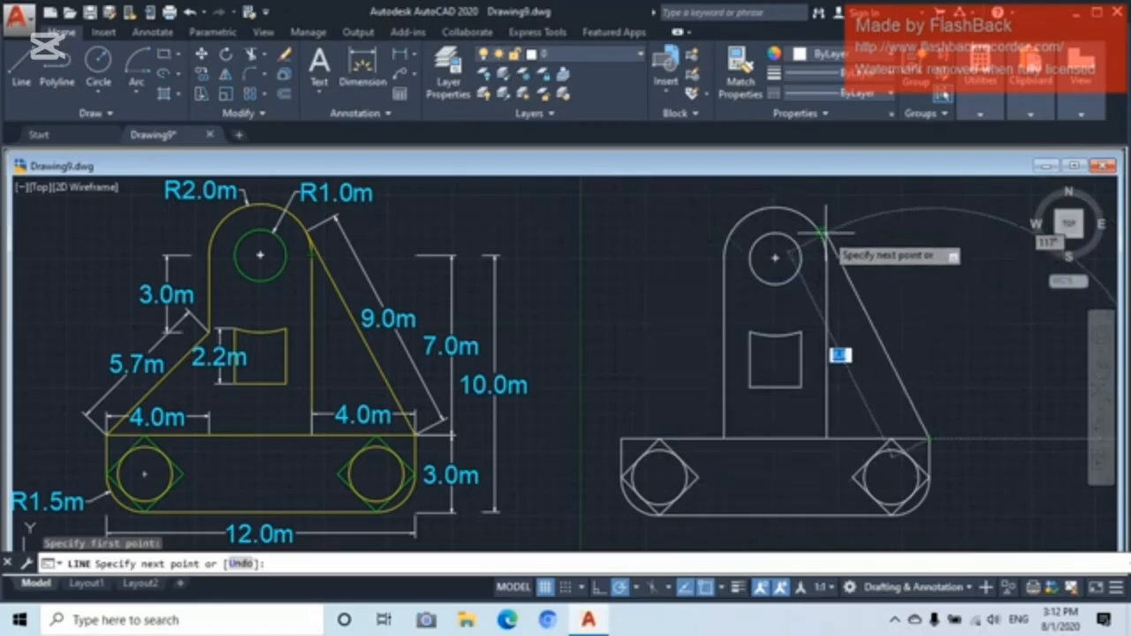
scroll(822, 233, up, 5)
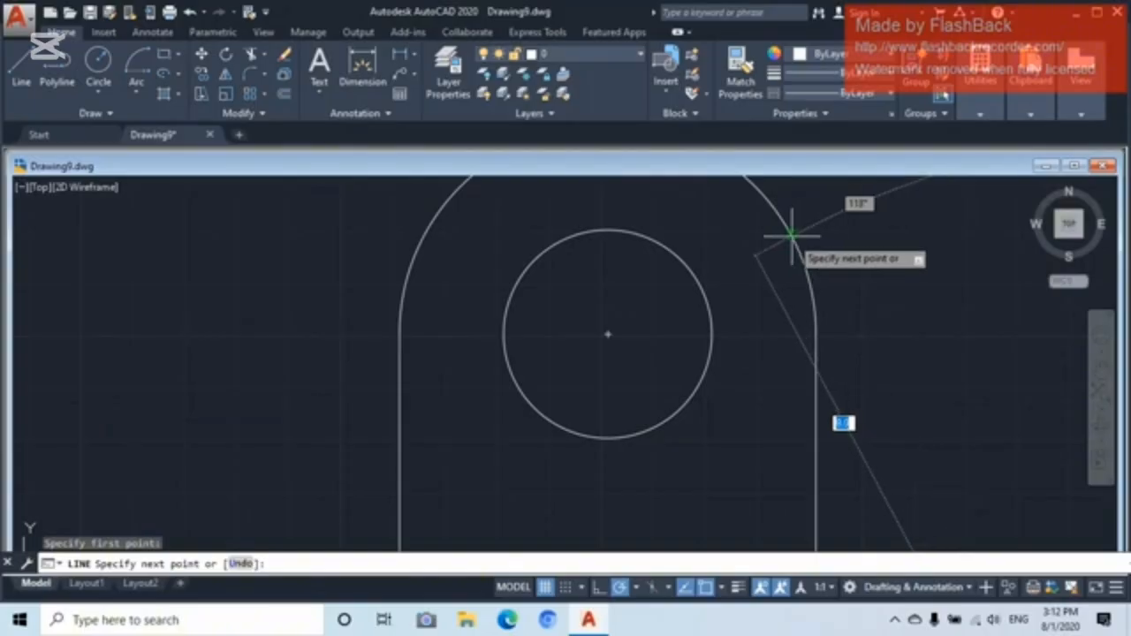
click(792, 235)
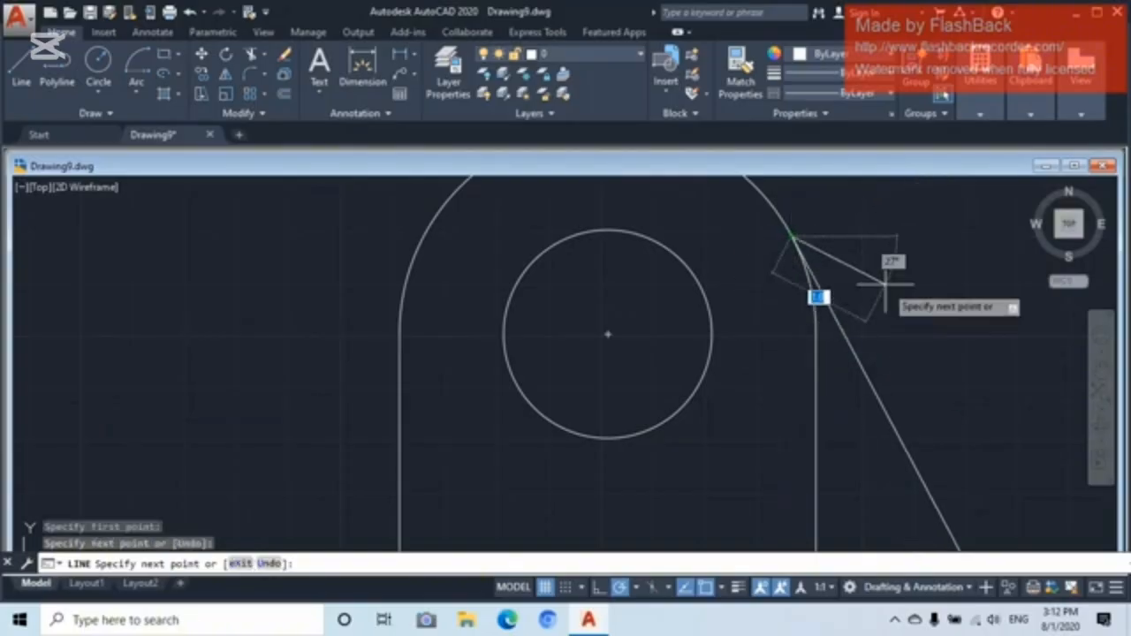
key(Escape)
- Draw a 45° line about 5.7 m long from the redrawn base's top-left corner to the upright's left edge
scroll(808, 343, down, 4)
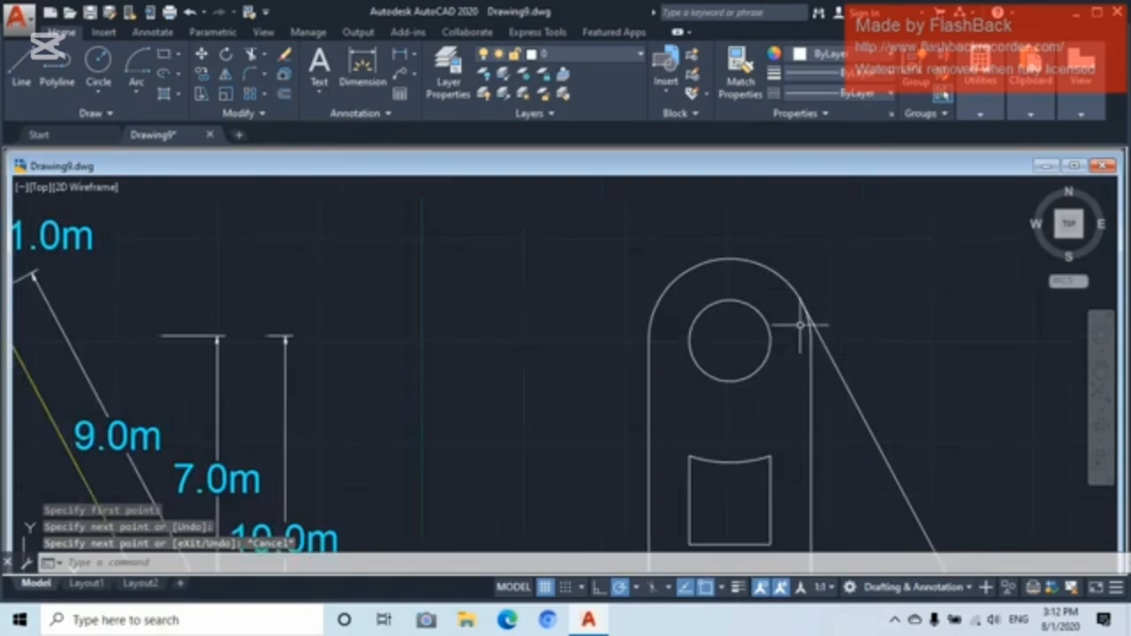
scroll(800, 325, up, 4)
scroll(708, 336, down, 6)
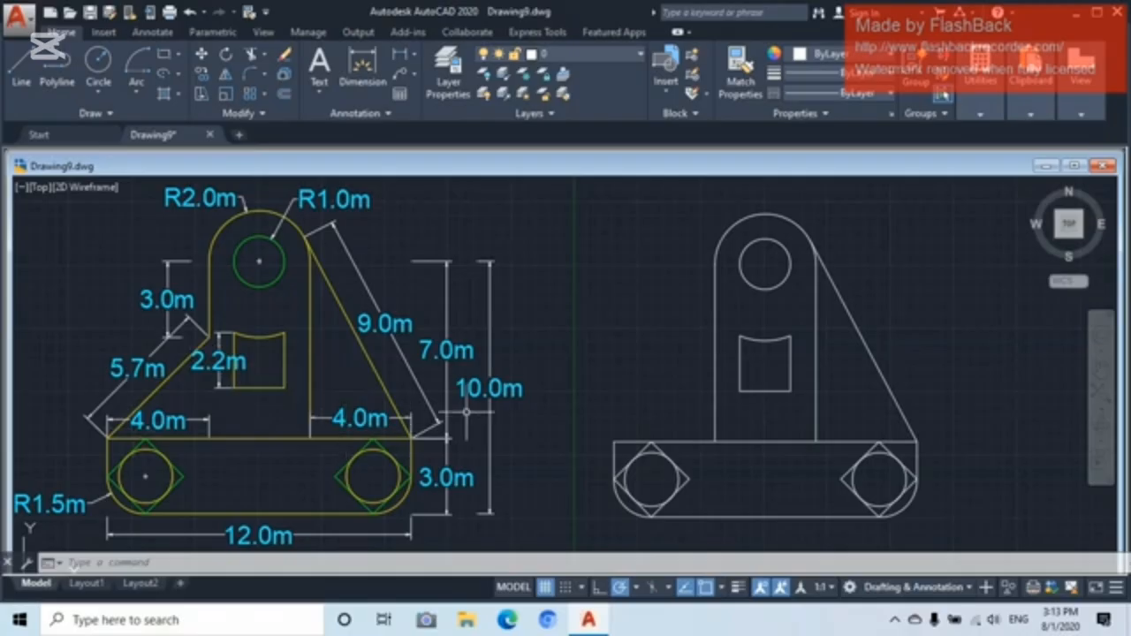
click(24, 72)
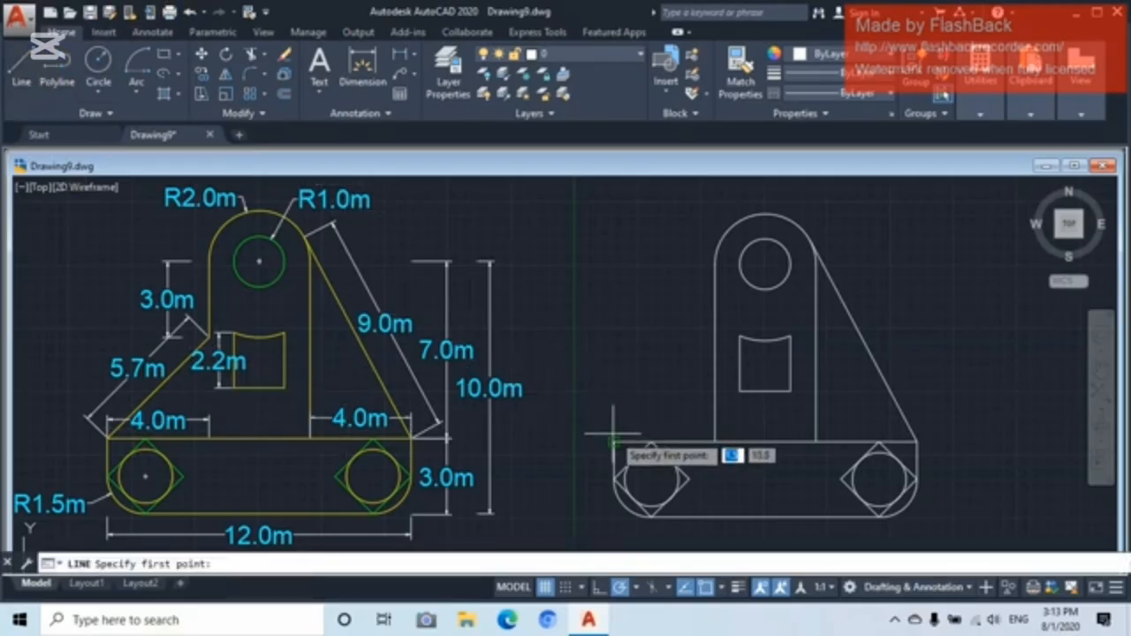
click(614, 442)
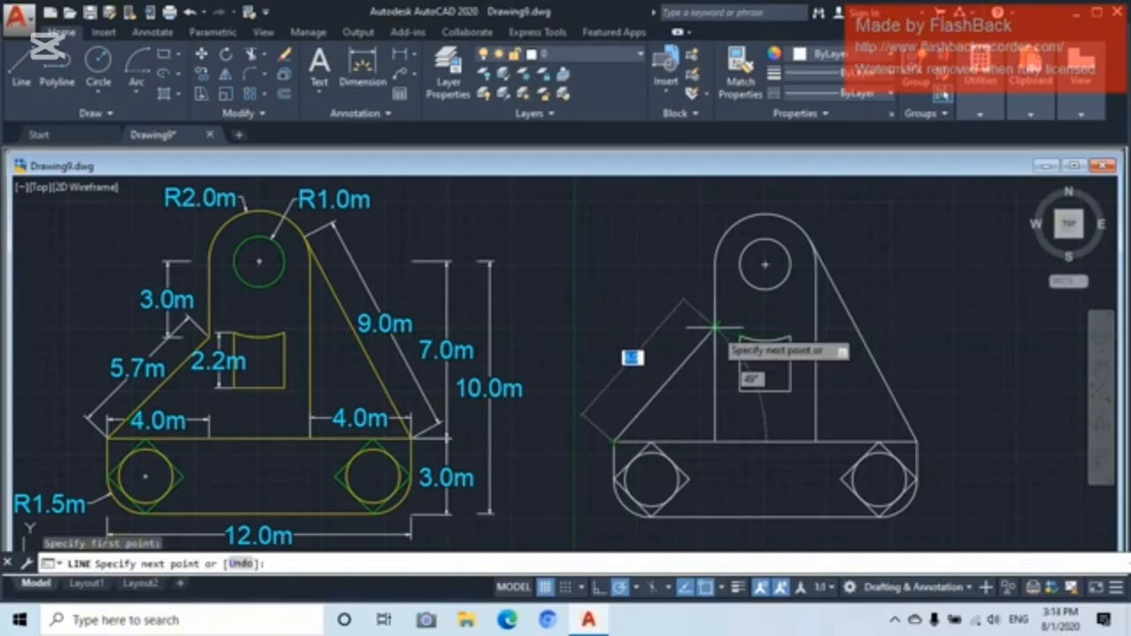
scroll(716, 327, up, 2)
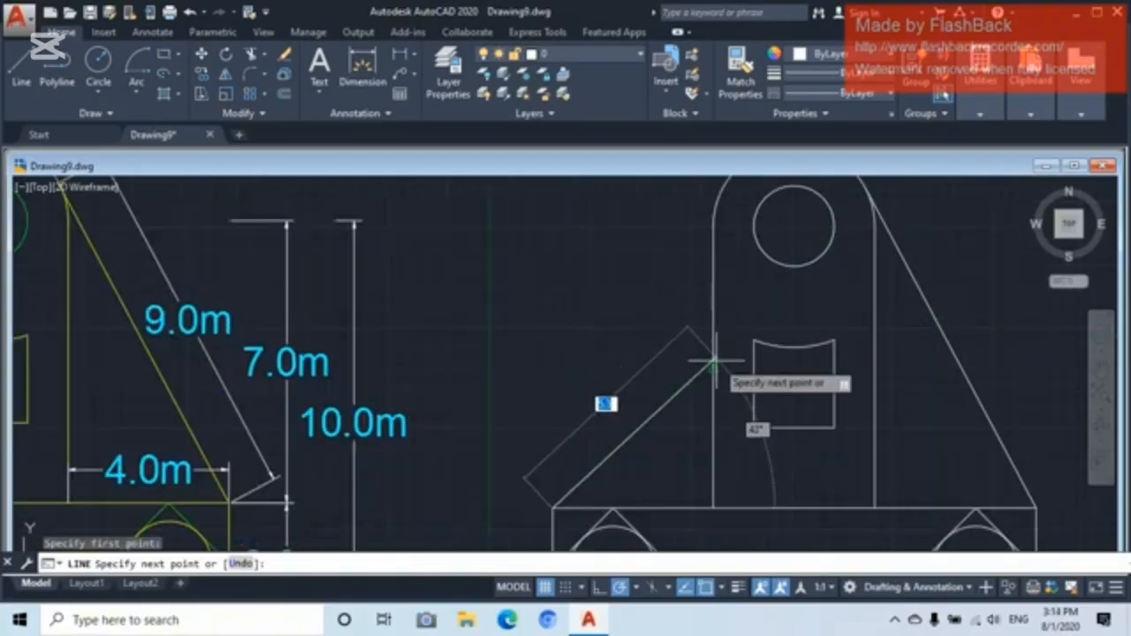
scroll(712, 367, up, 2)
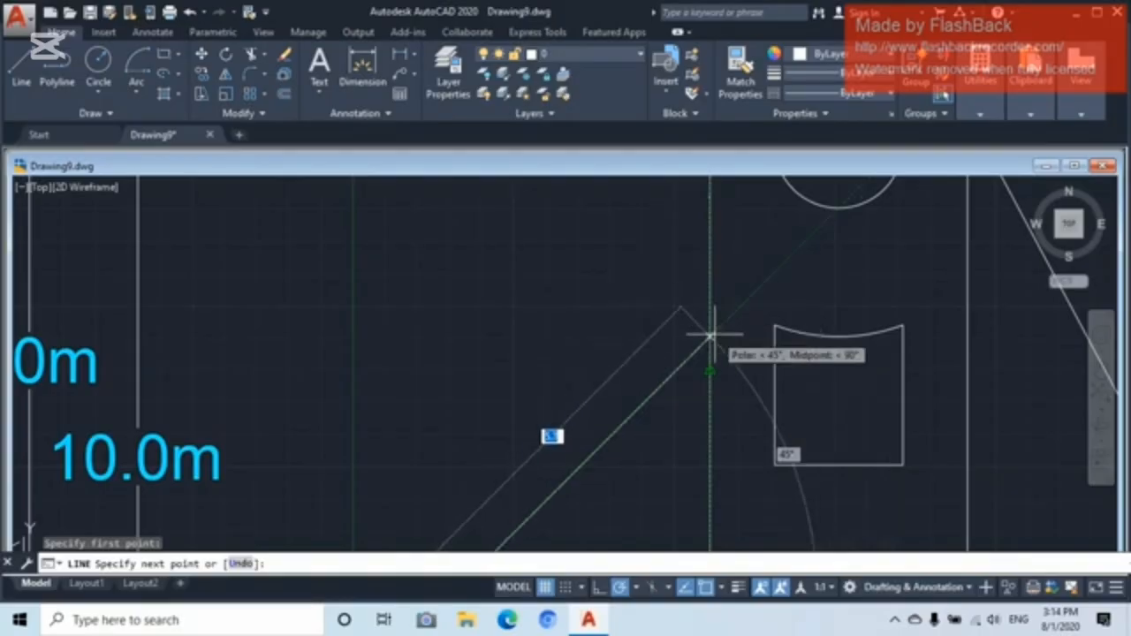
scroll(712, 336, down, 2)
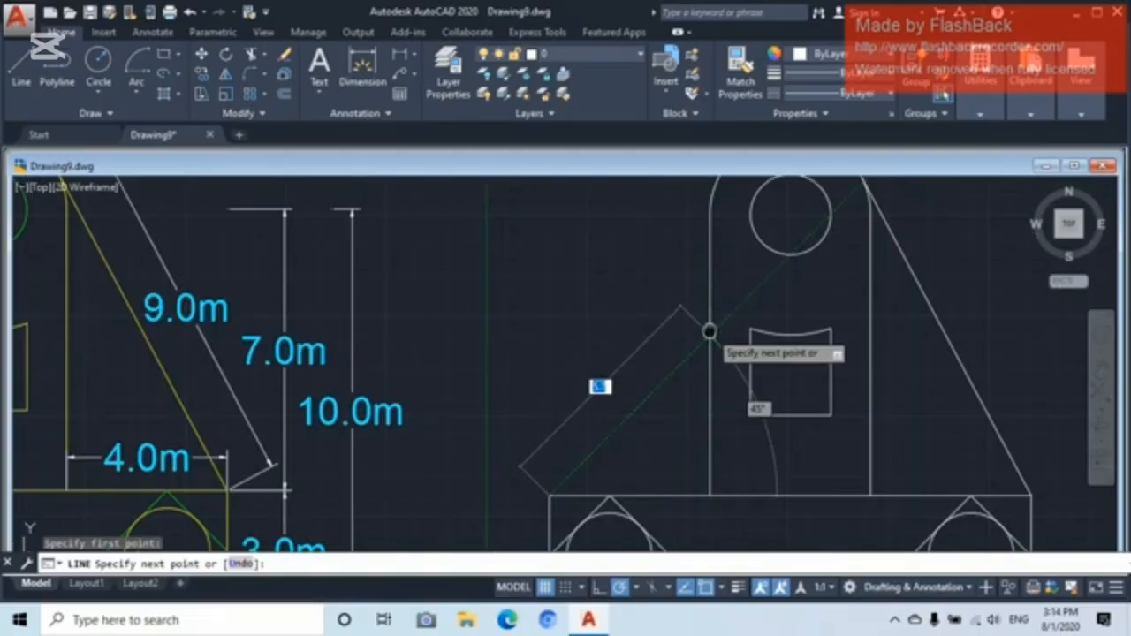
middle_drag(710, 331, 712, 296)
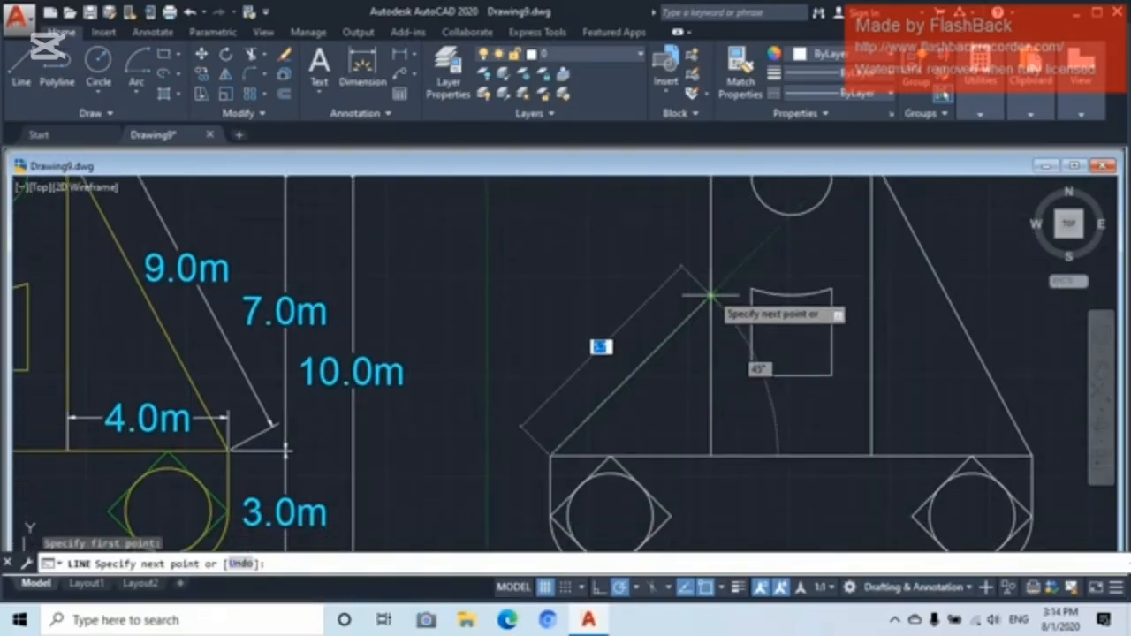
click(710, 295)
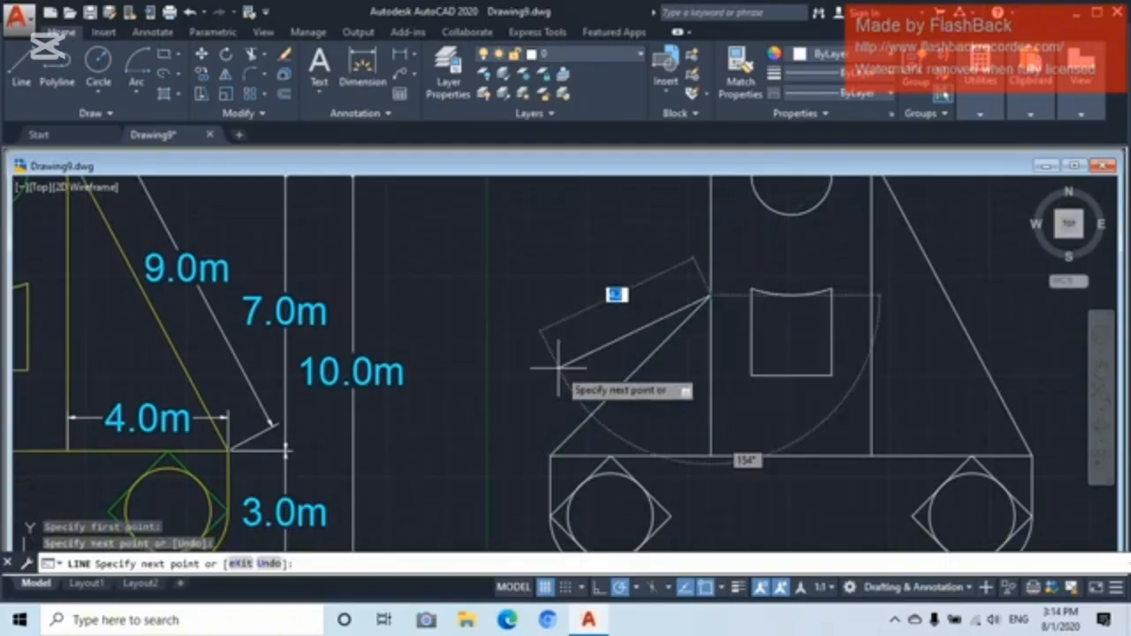
key(Escape)
- Trim the left edge of the redrawn upright below its junction with the slanted line
scroll(786, 402, down, 2)
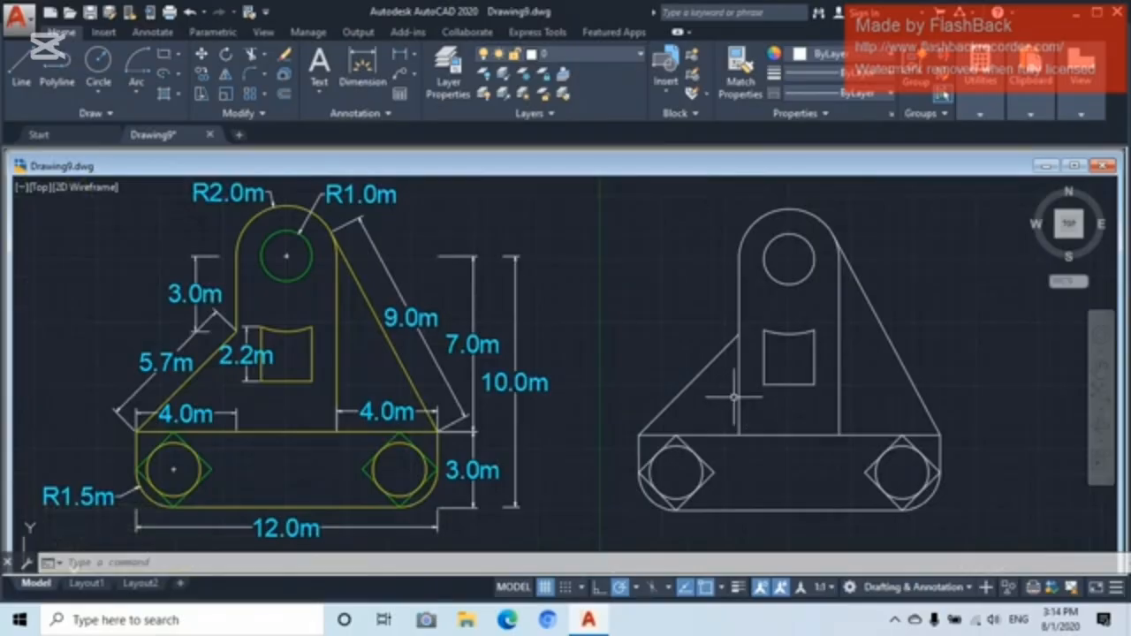
click(252, 60)
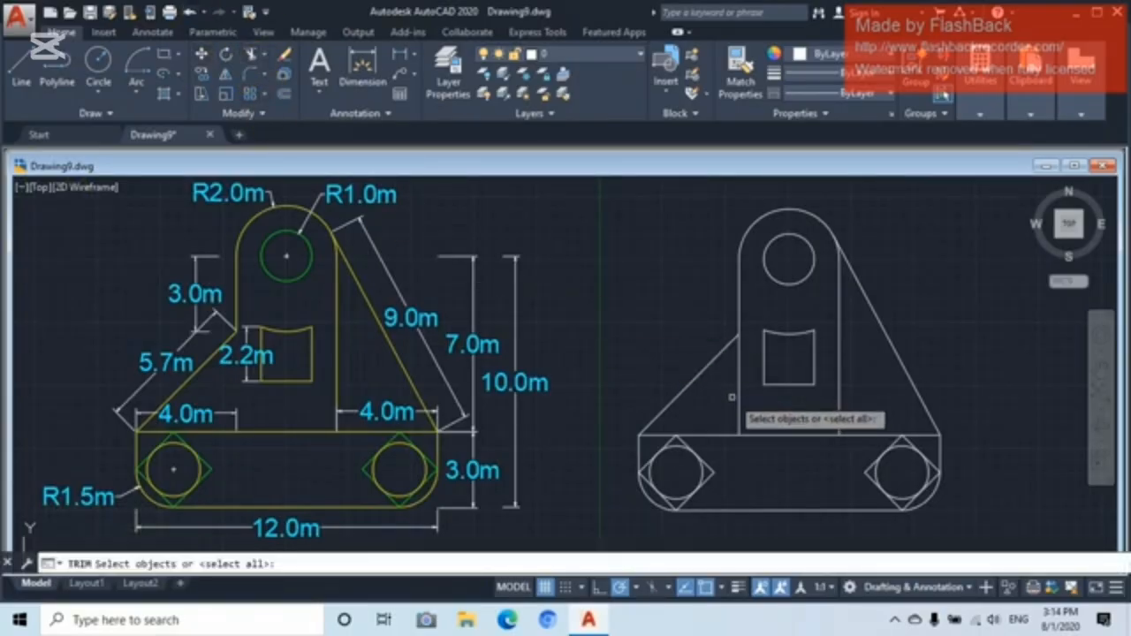
key(Return)
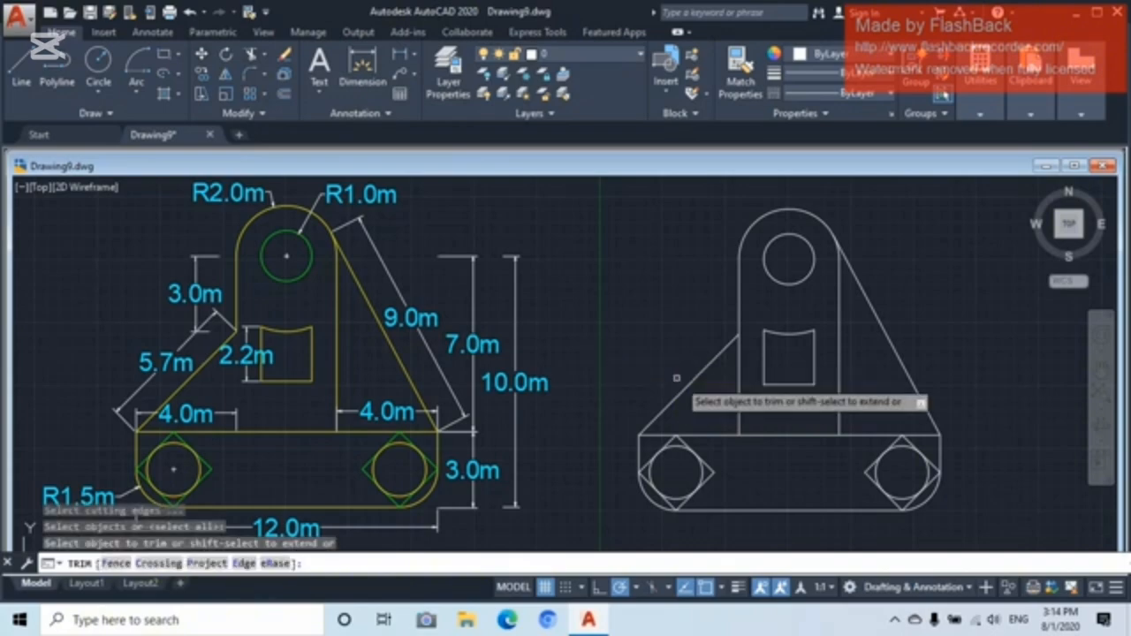
click(739, 397)
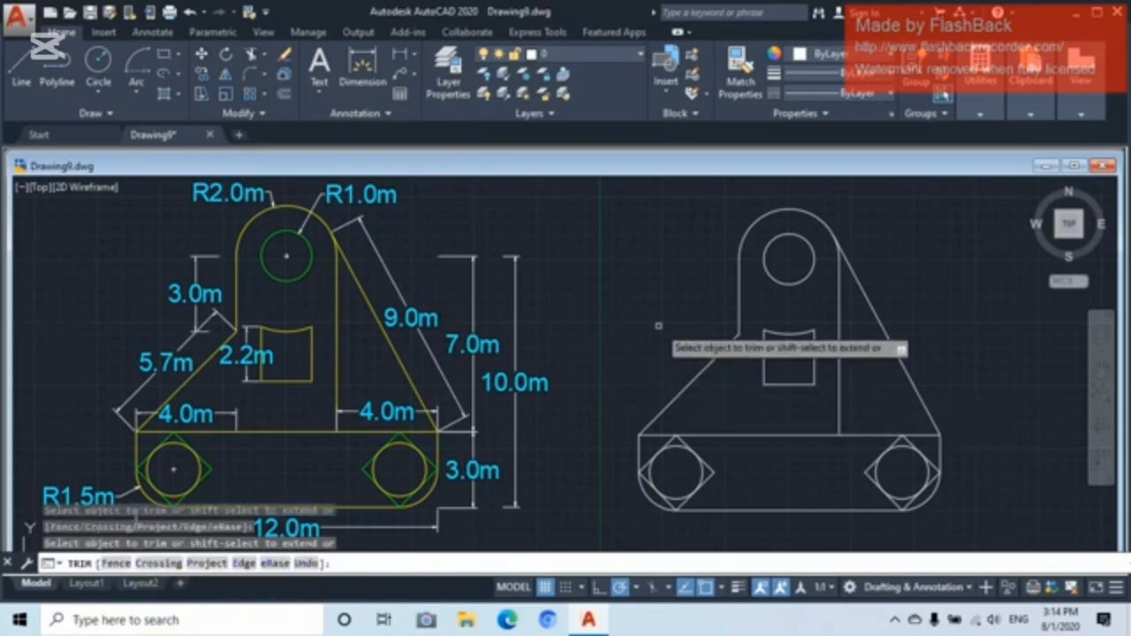
key(Escape)
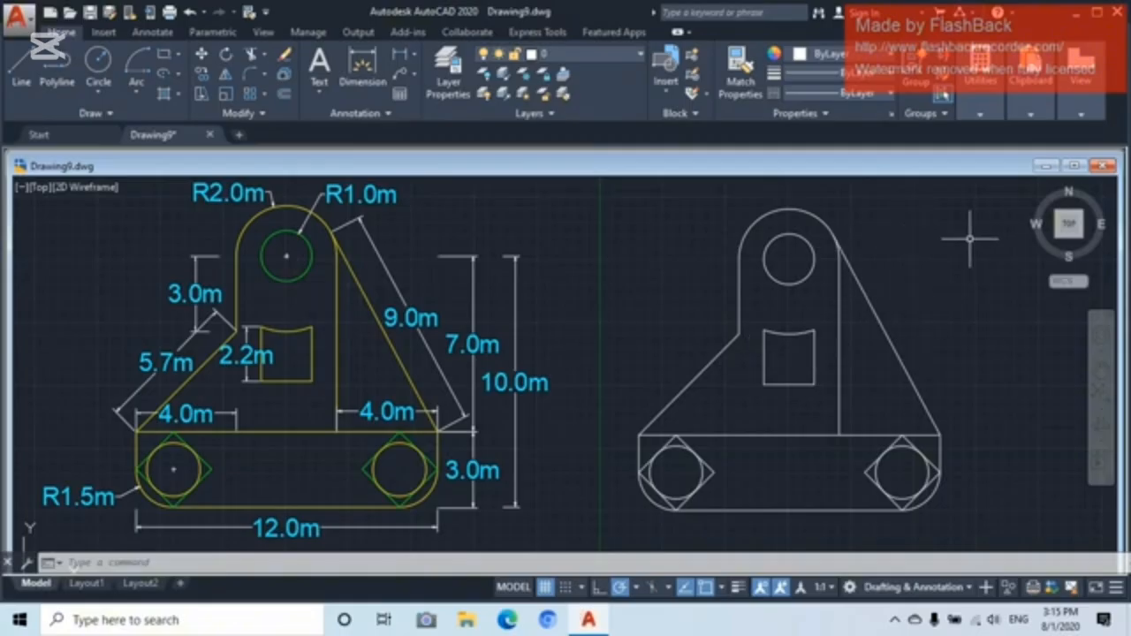
- Change the colour of the entire redrawn bracket to Yellow
click(978, 210)
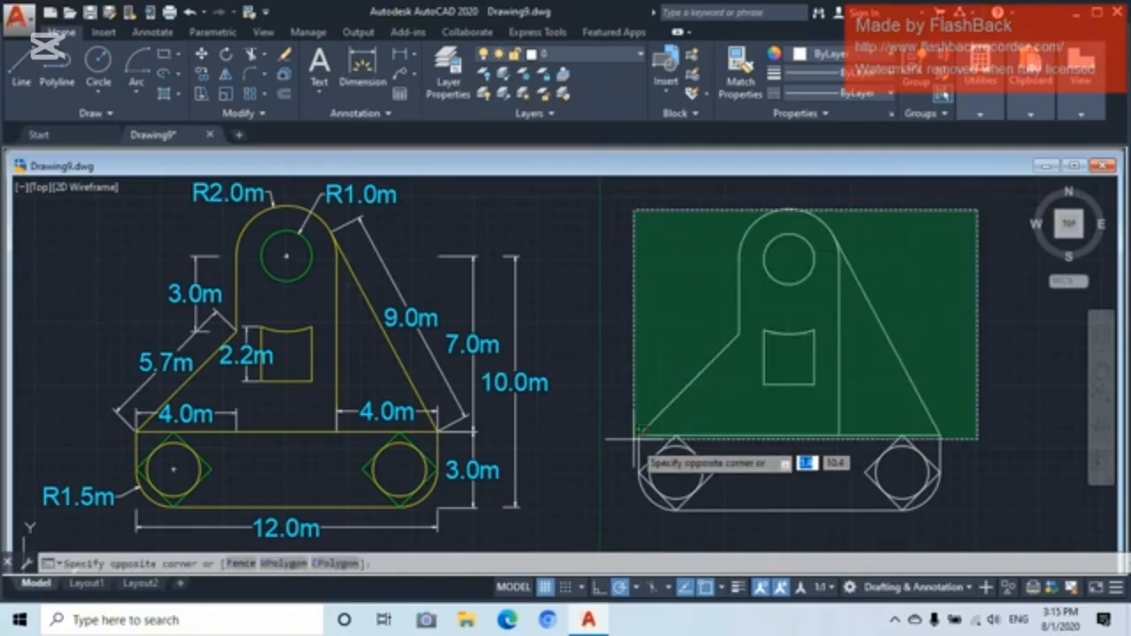
click(633, 497)
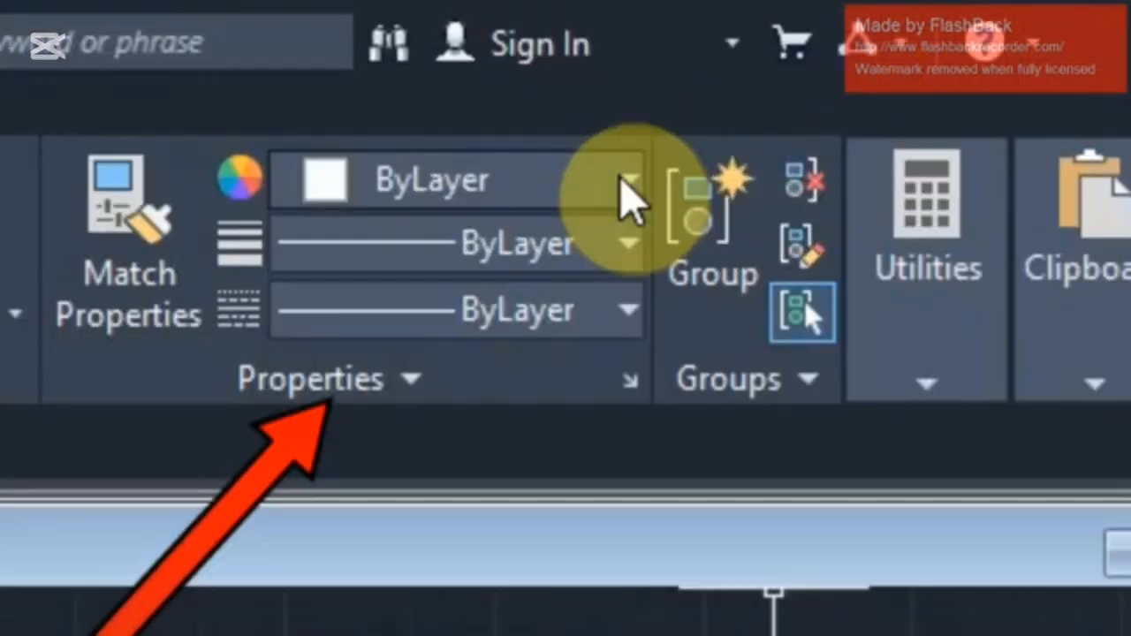
click(621, 181)
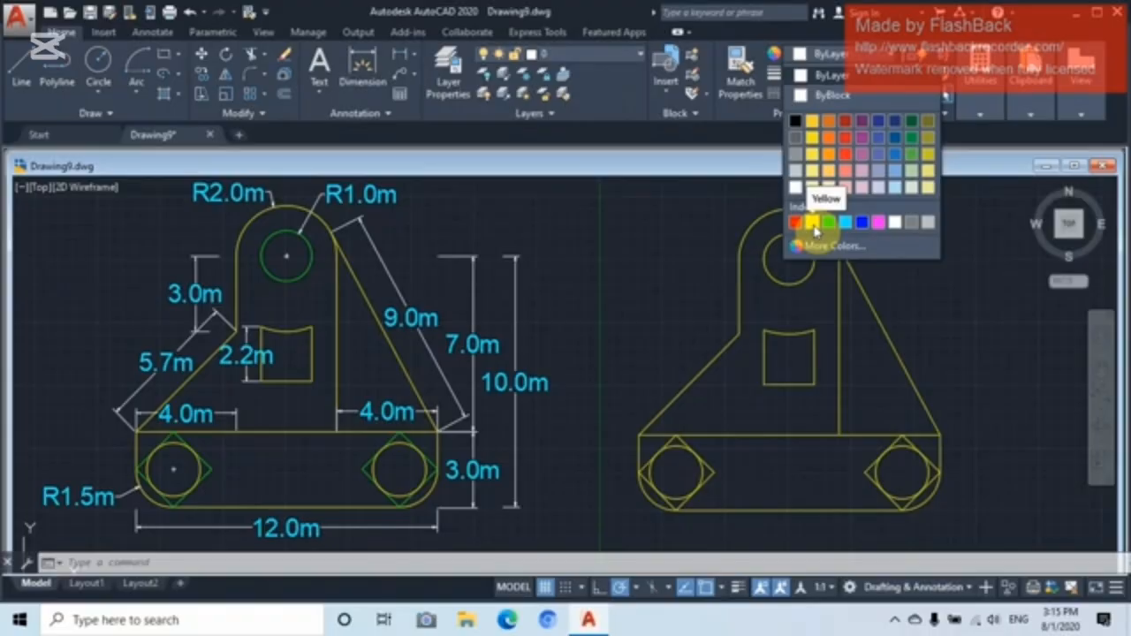
click(814, 224)
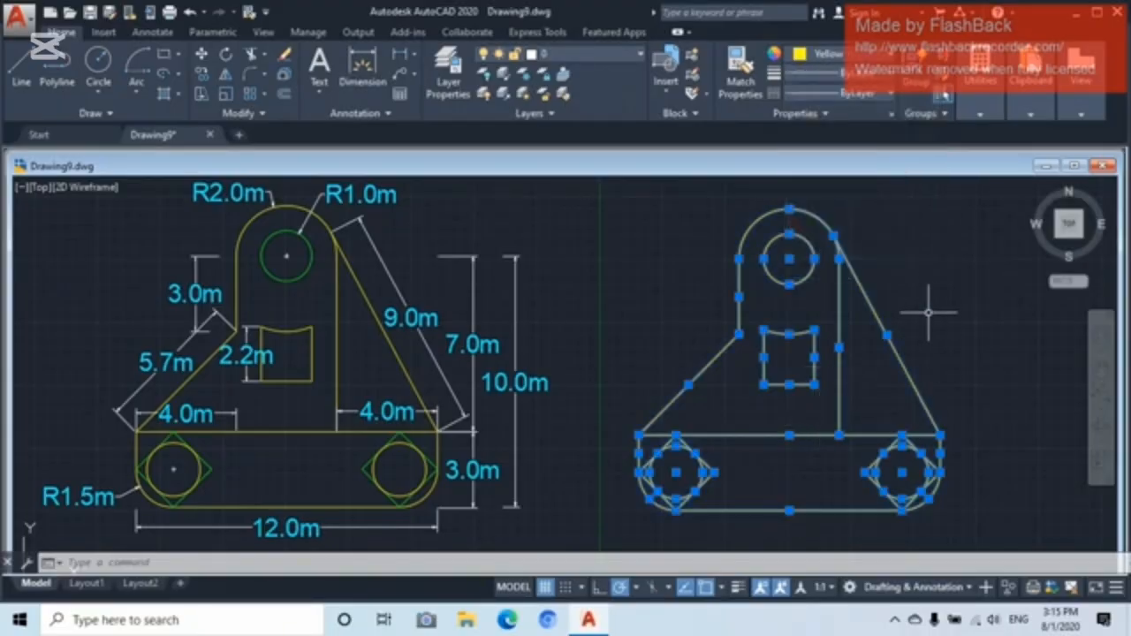
key(Escape)
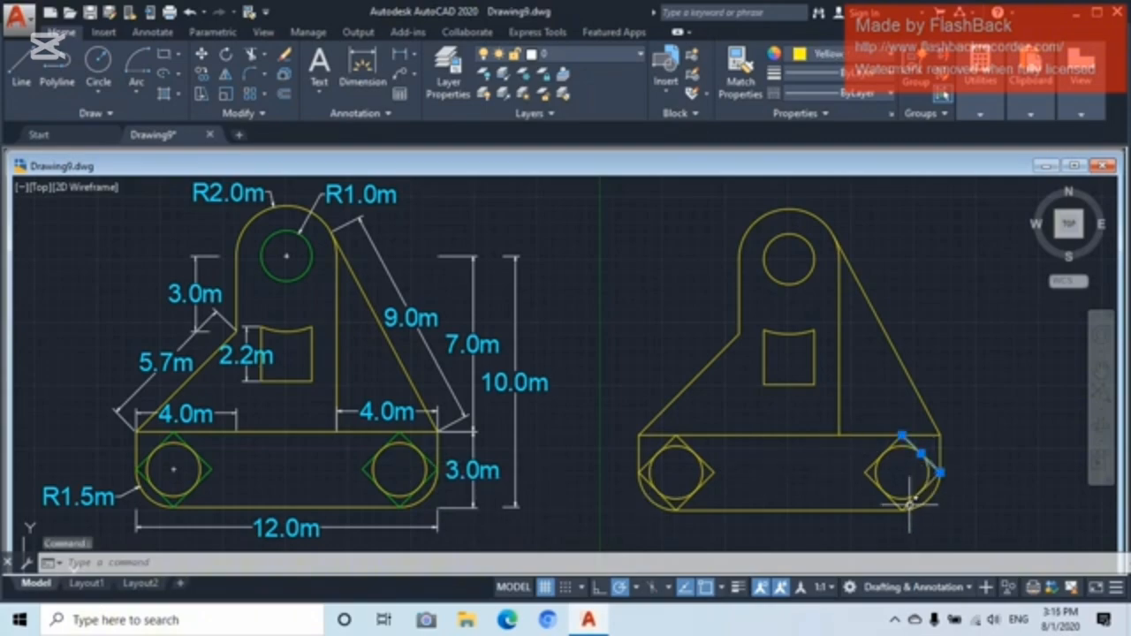
- Change the colour of both diamonds around the base holes and the small circle inside the arch to Green
click(912, 500)
click(892, 497)
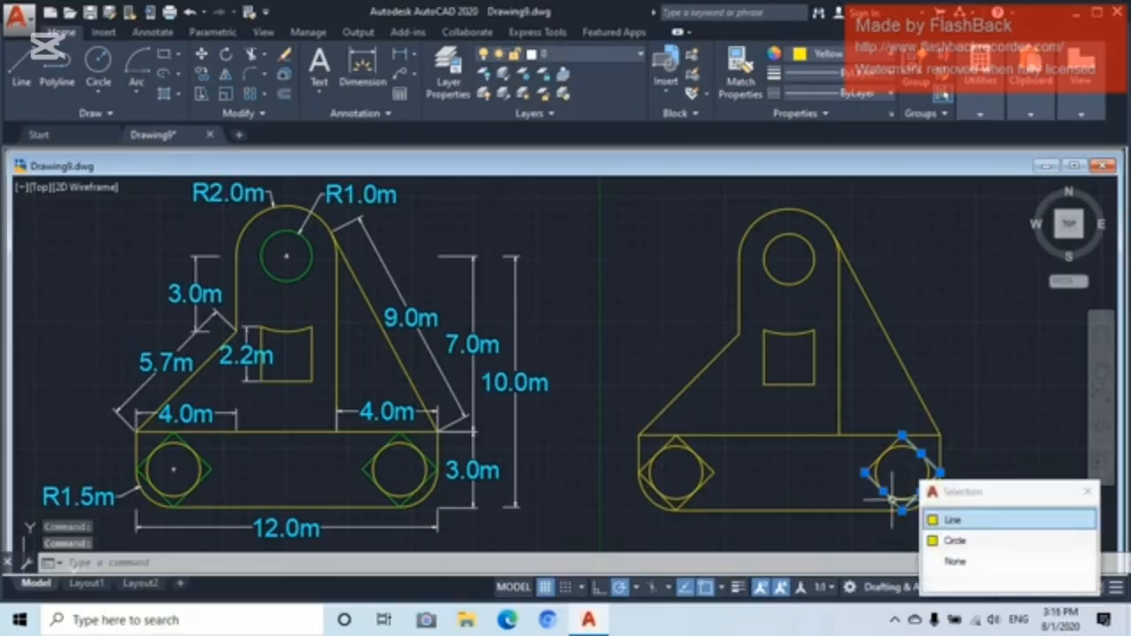
click(874, 465)
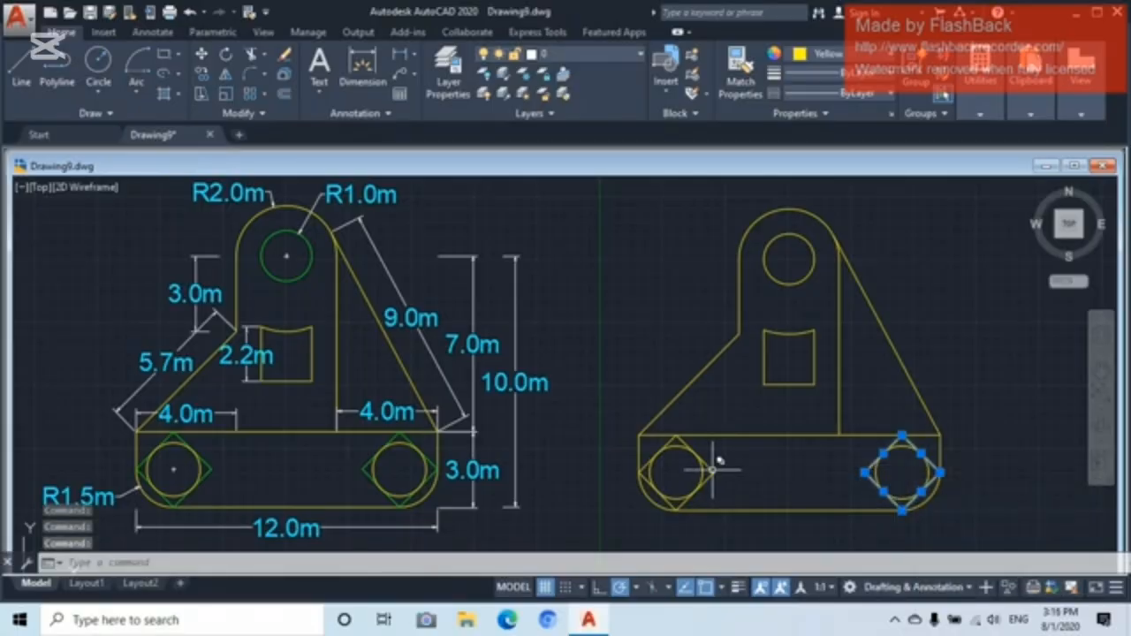
click(712, 469)
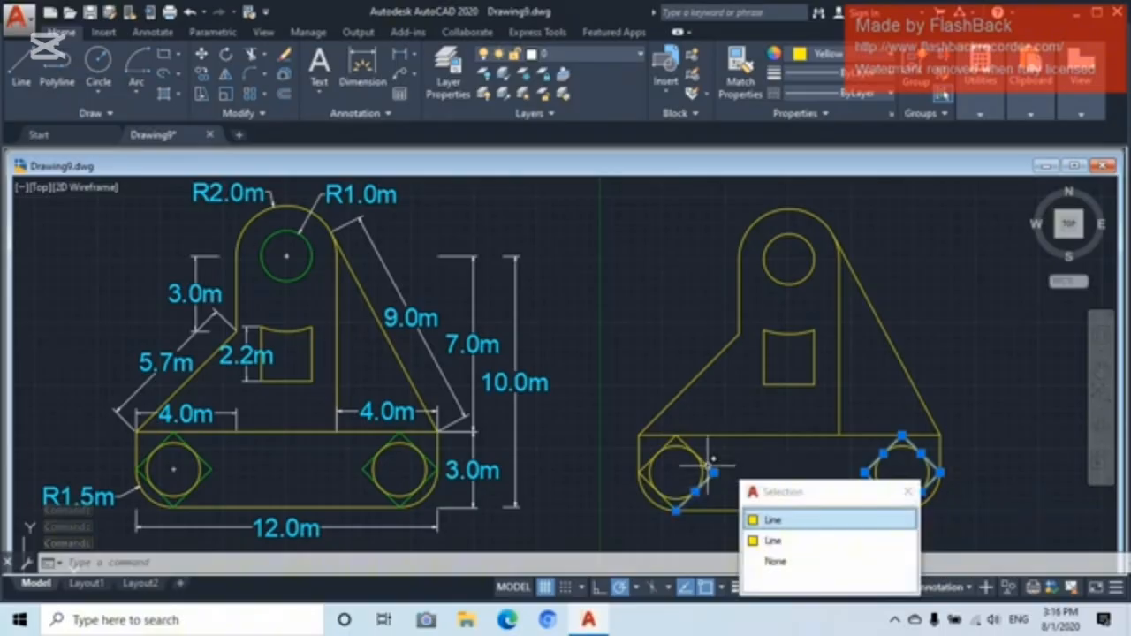
click(703, 454)
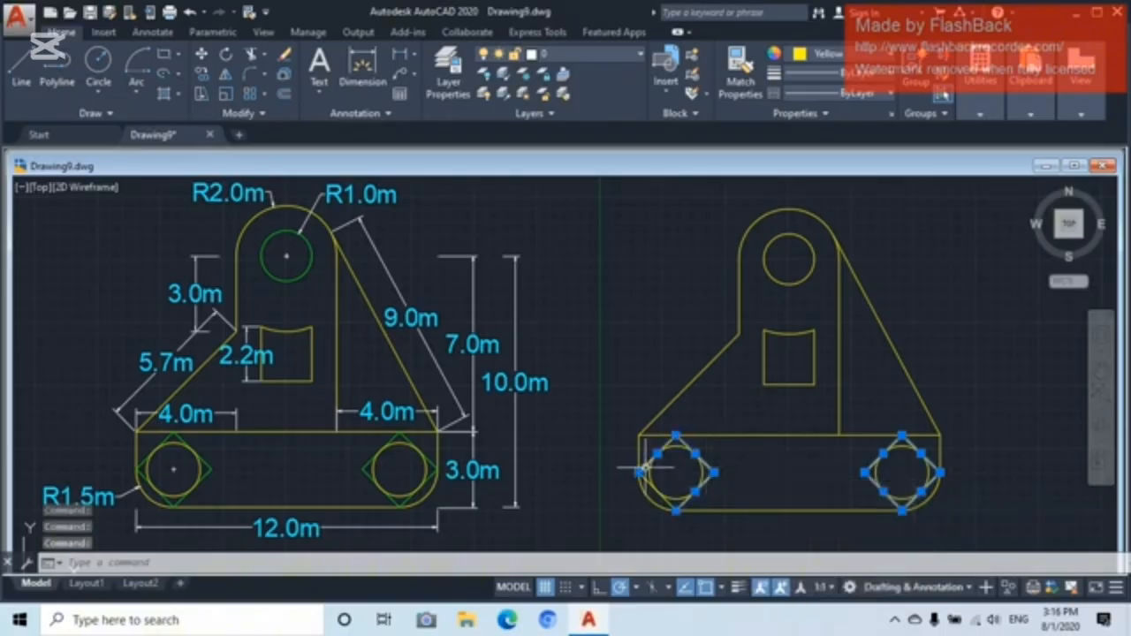
click(646, 478)
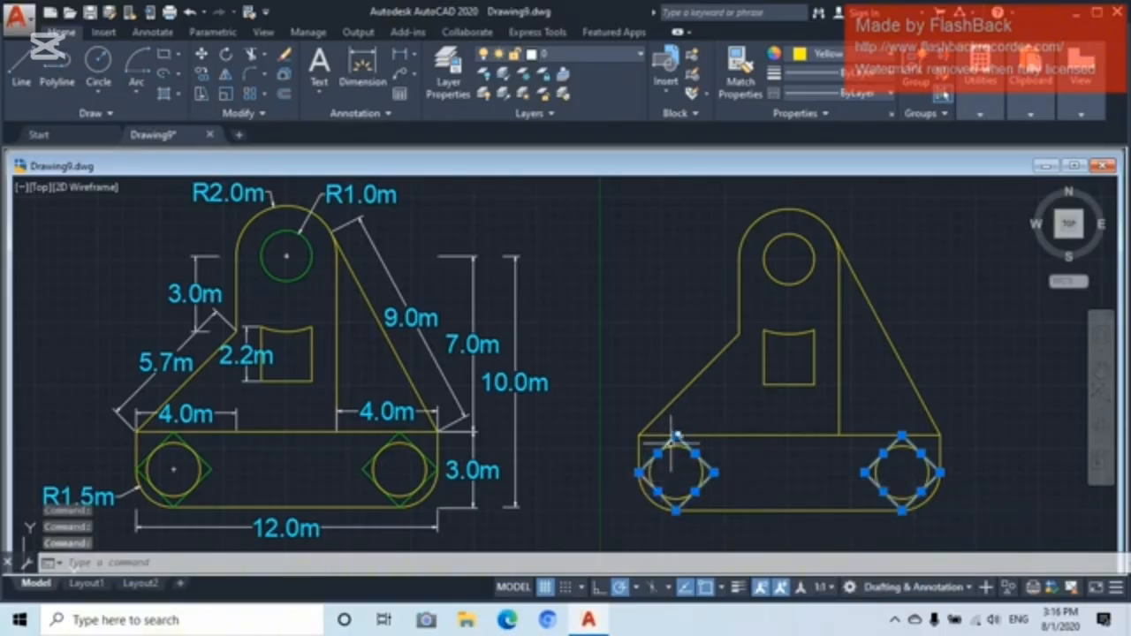
click(784, 283)
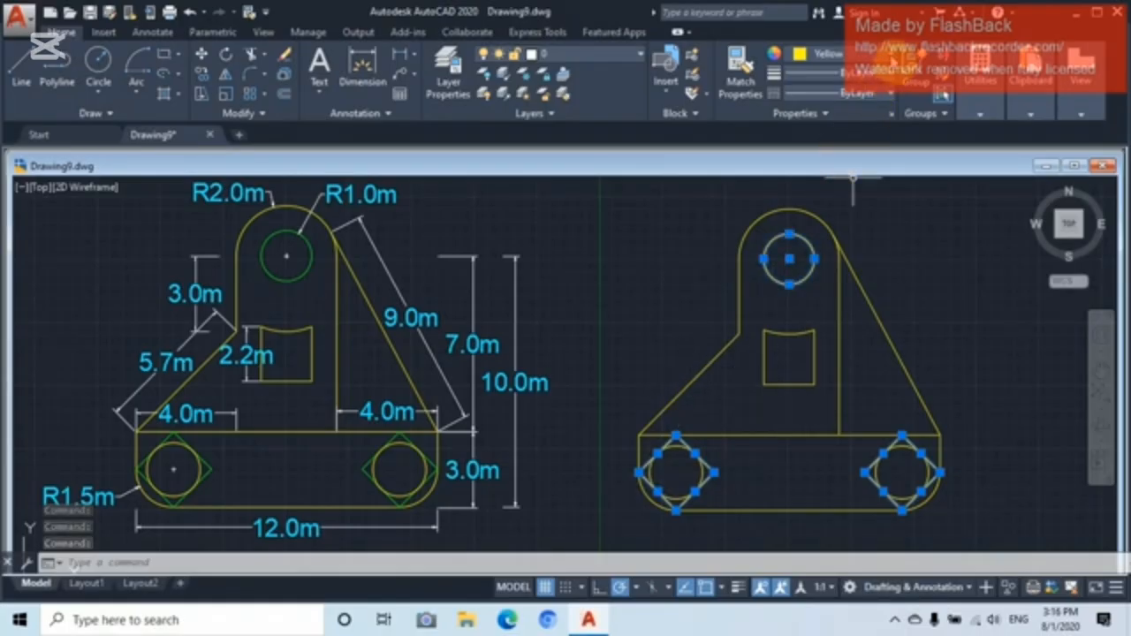
click(844, 54)
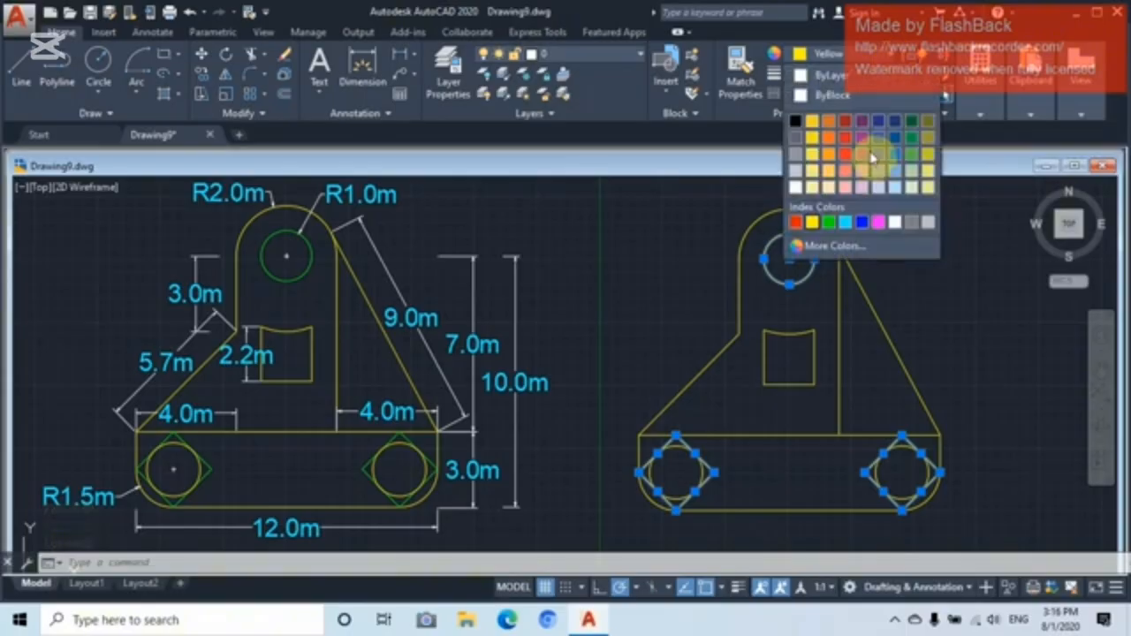
click(830, 222)
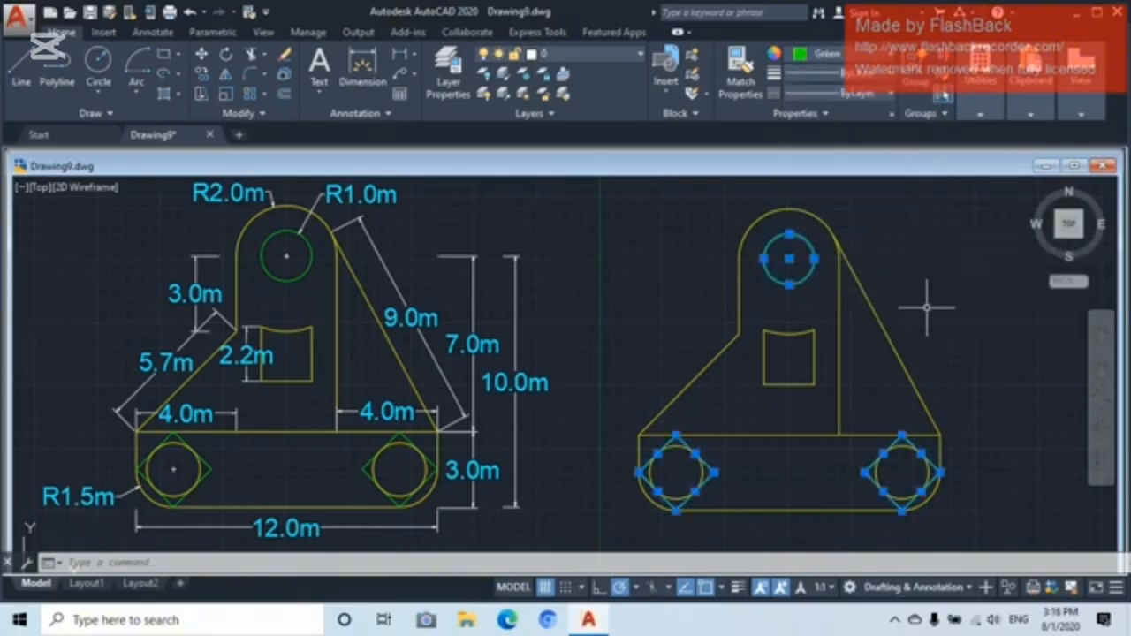
key(Escape)
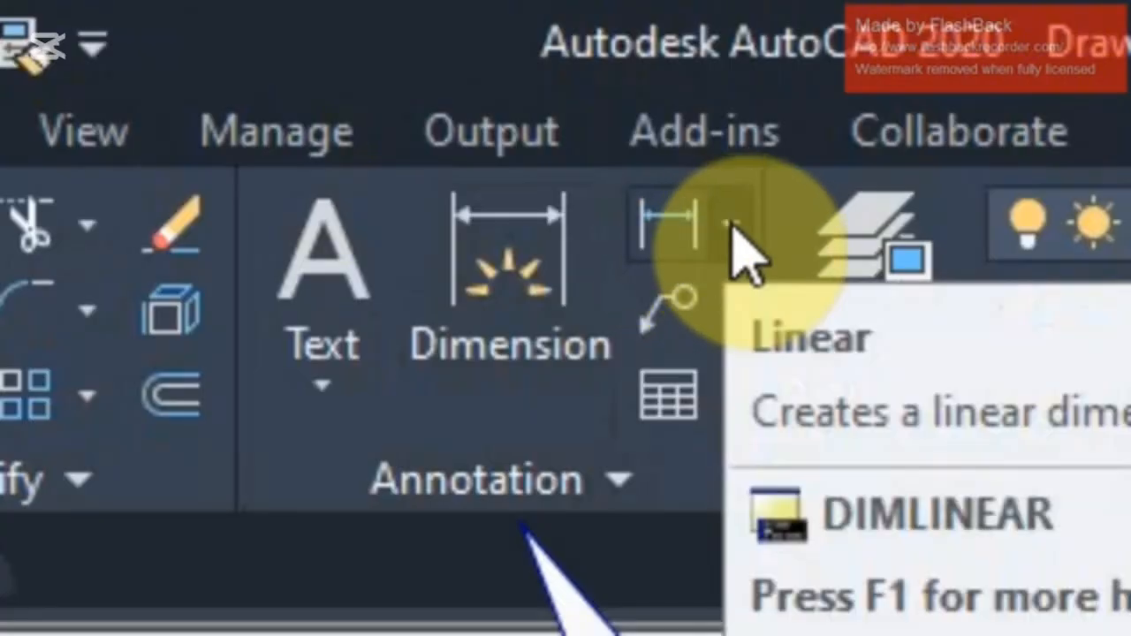
- Add a horizontal linear dimension for the bottom width of the redrawn arc-topped cutout, placed just below it
click(732, 223)
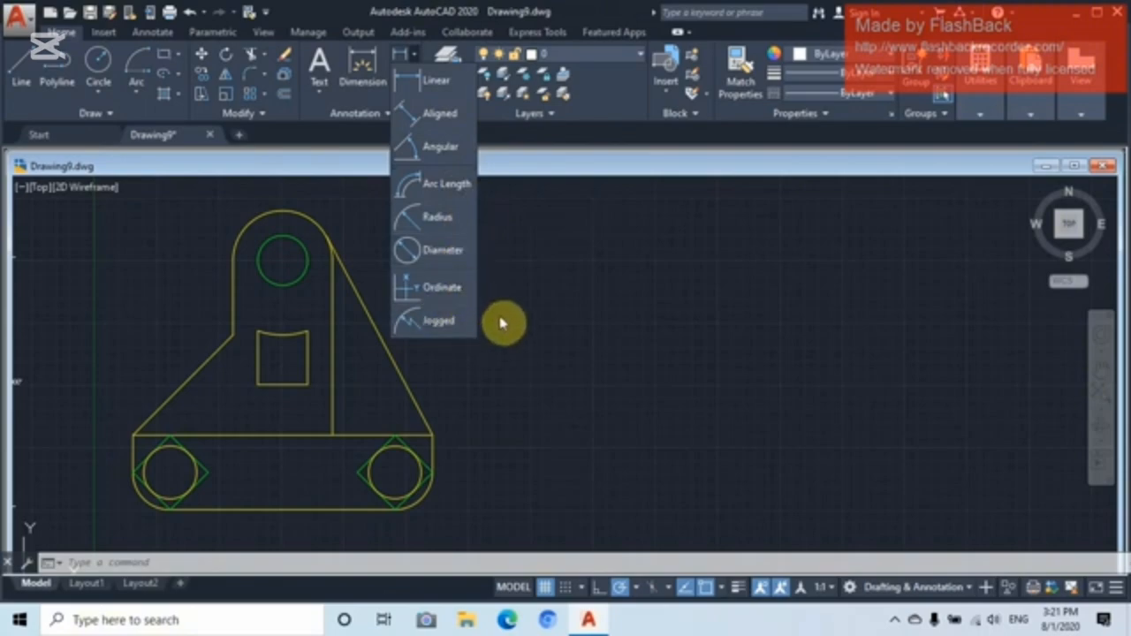
click(417, 86)
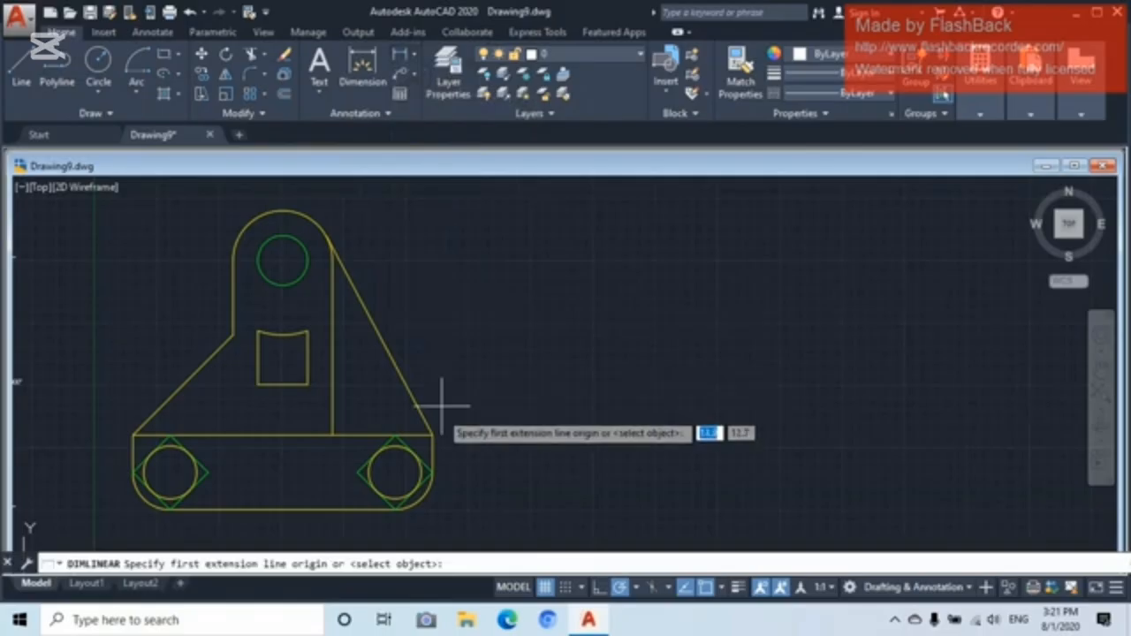
click(257, 386)
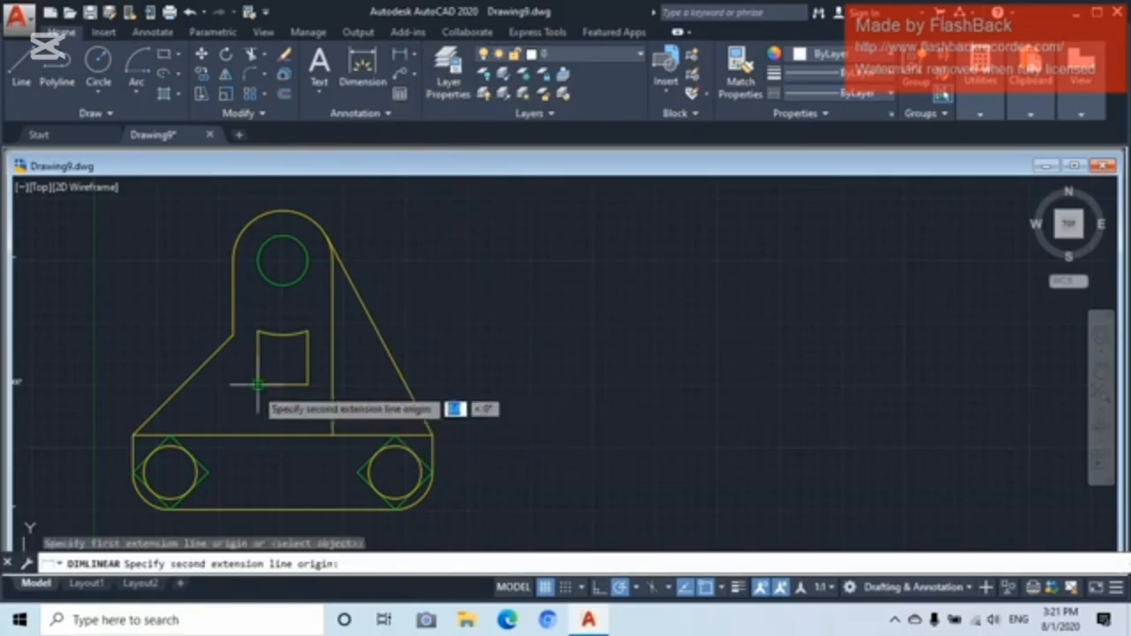
click(307, 386)
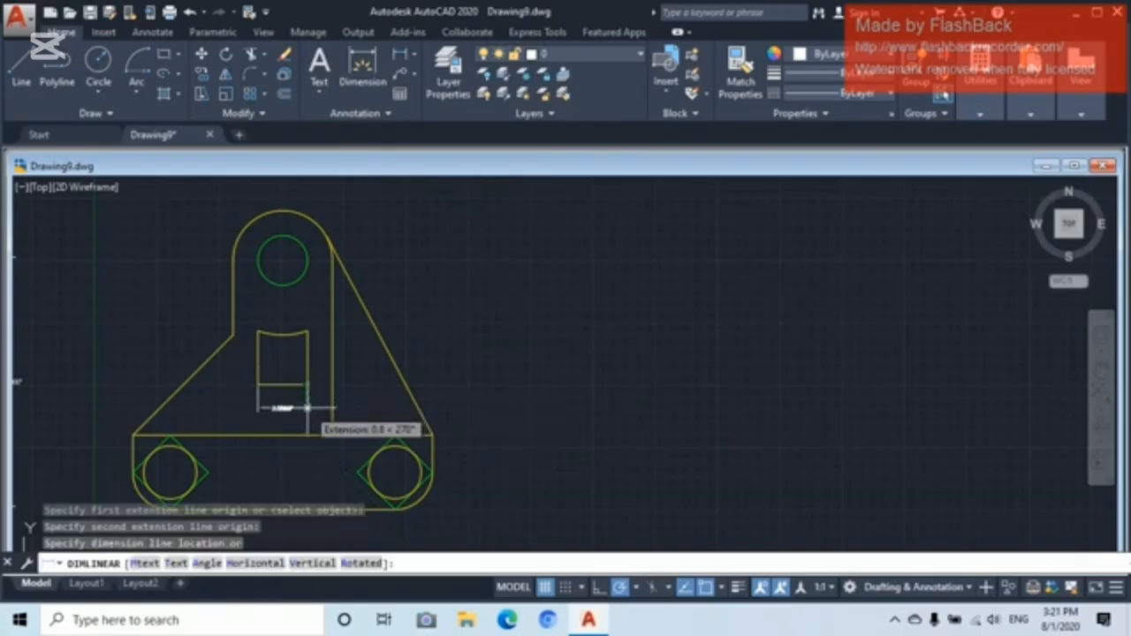
click(308, 412)
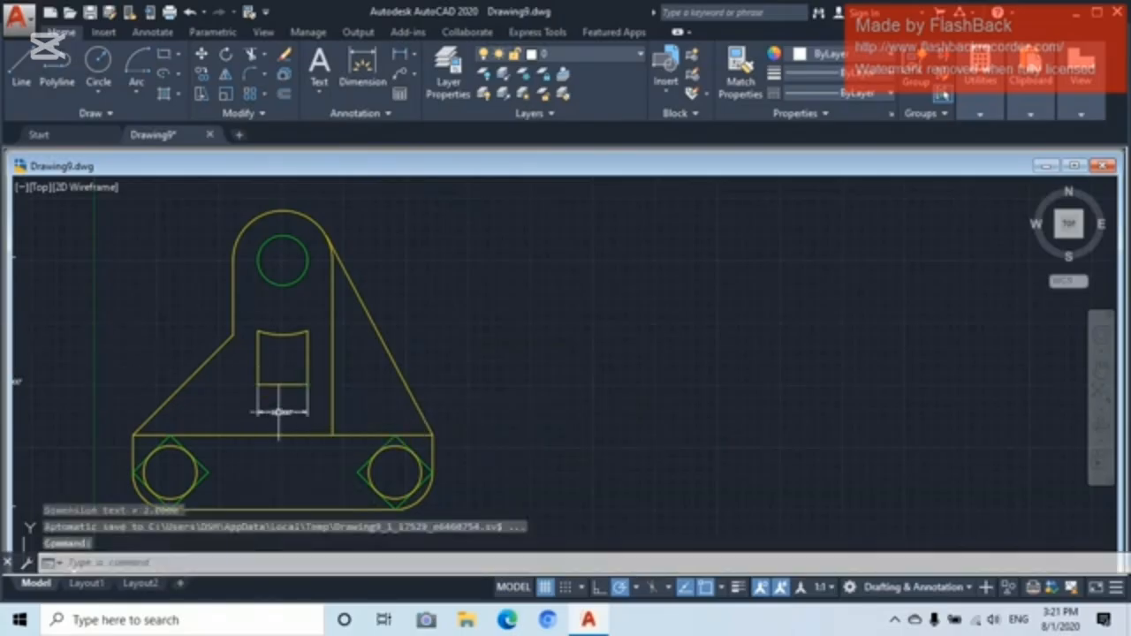
scroll(278, 412, up, 4)
scroll(277, 403, down, 4)
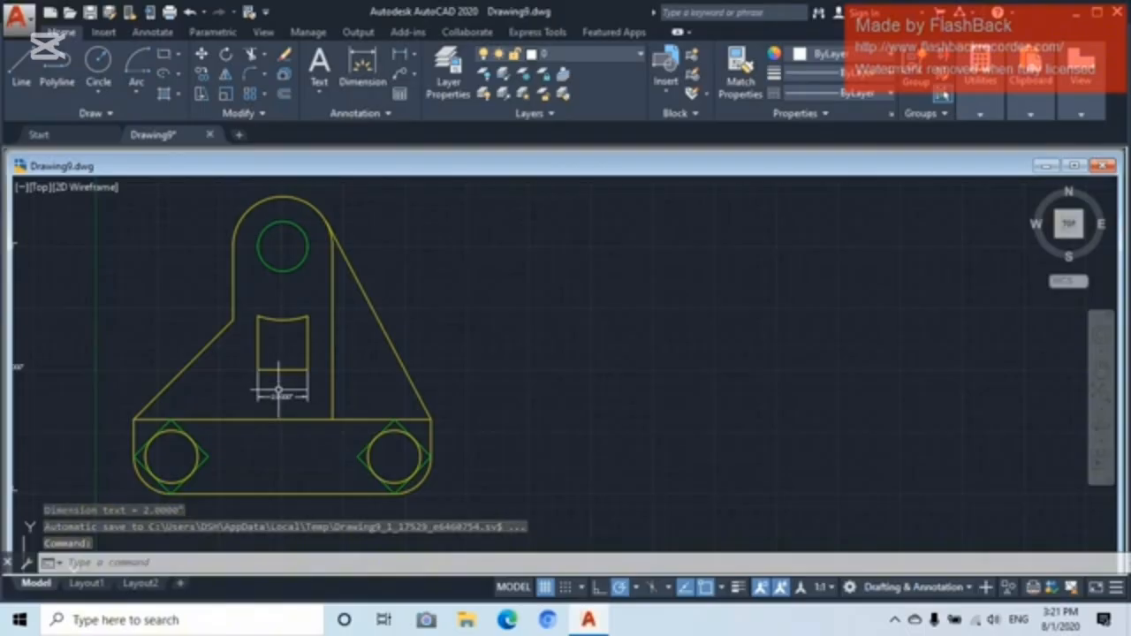
scroll(279, 389, up, 2)
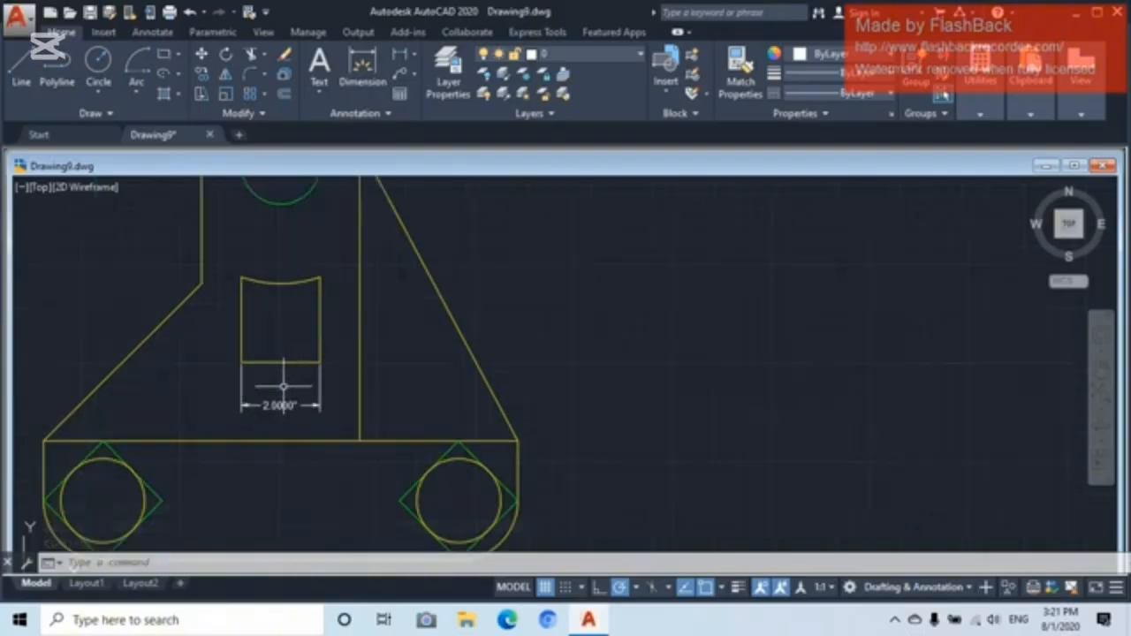
scroll(292, 404, down, 2)
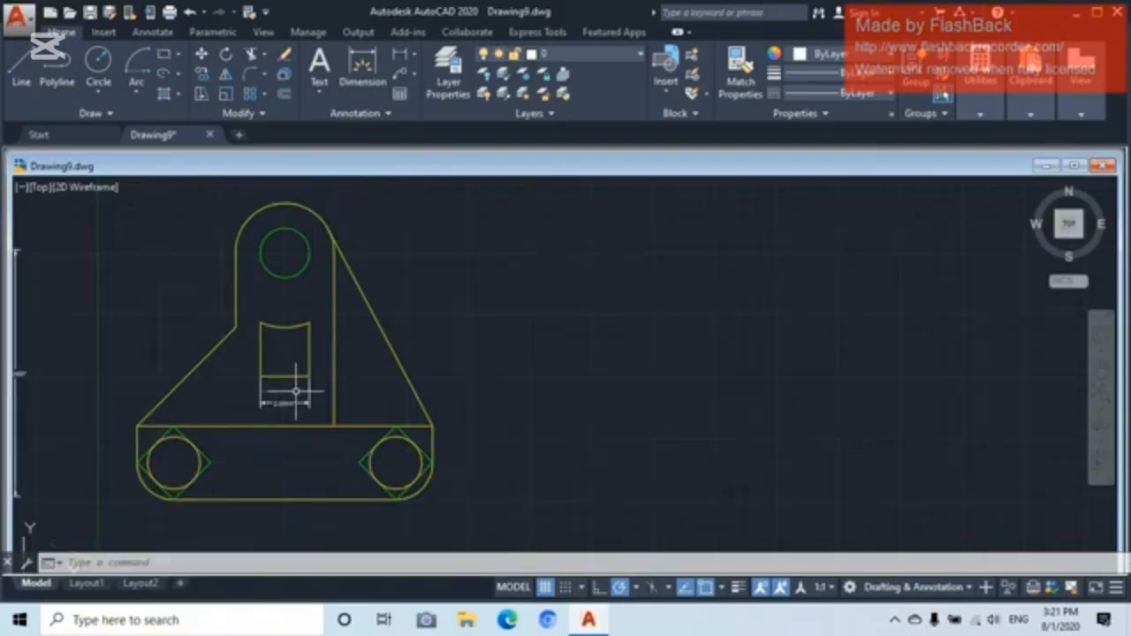
- Erase the linear dimension below the redrawn arc-topped cutout
click(249, 387)
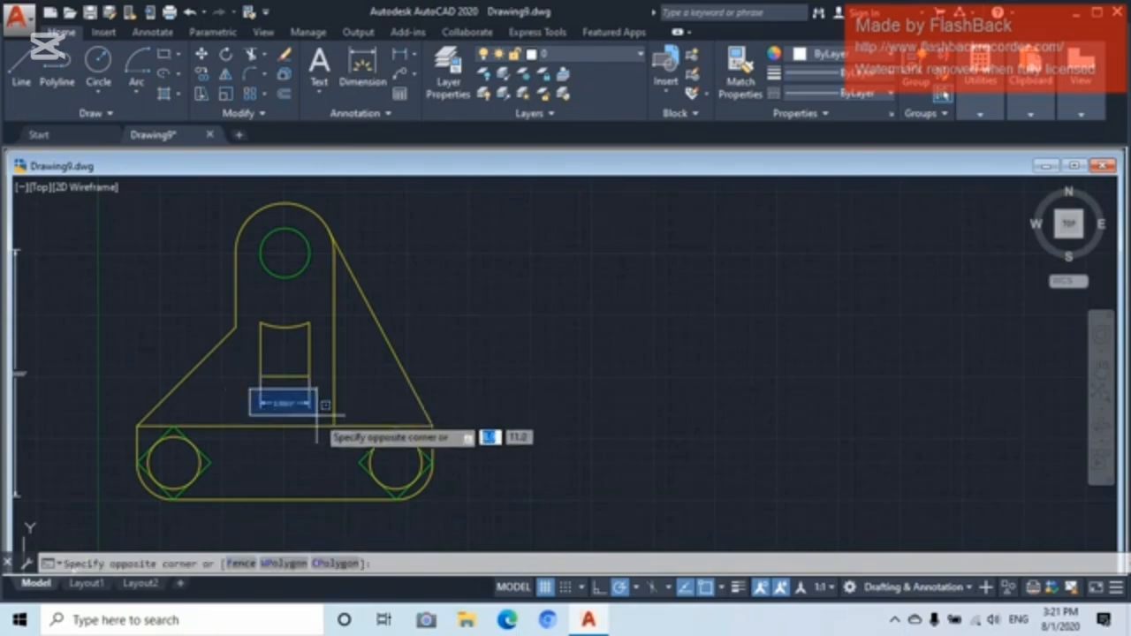
click(304, 408)
click(318, 393)
click(293, 394)
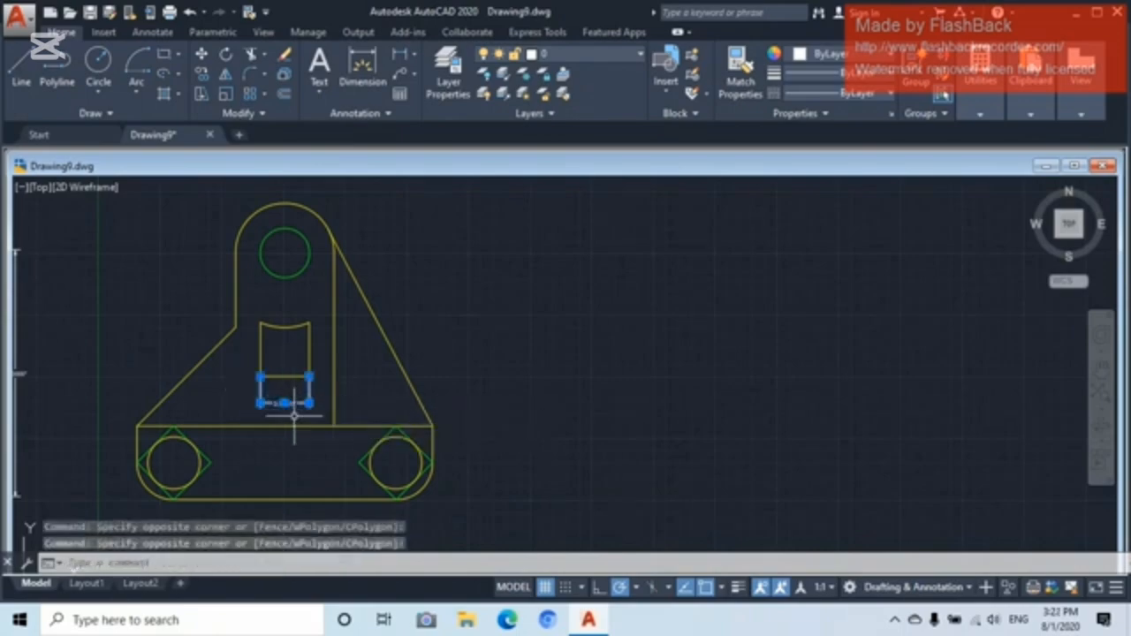
right_click(527, 436)
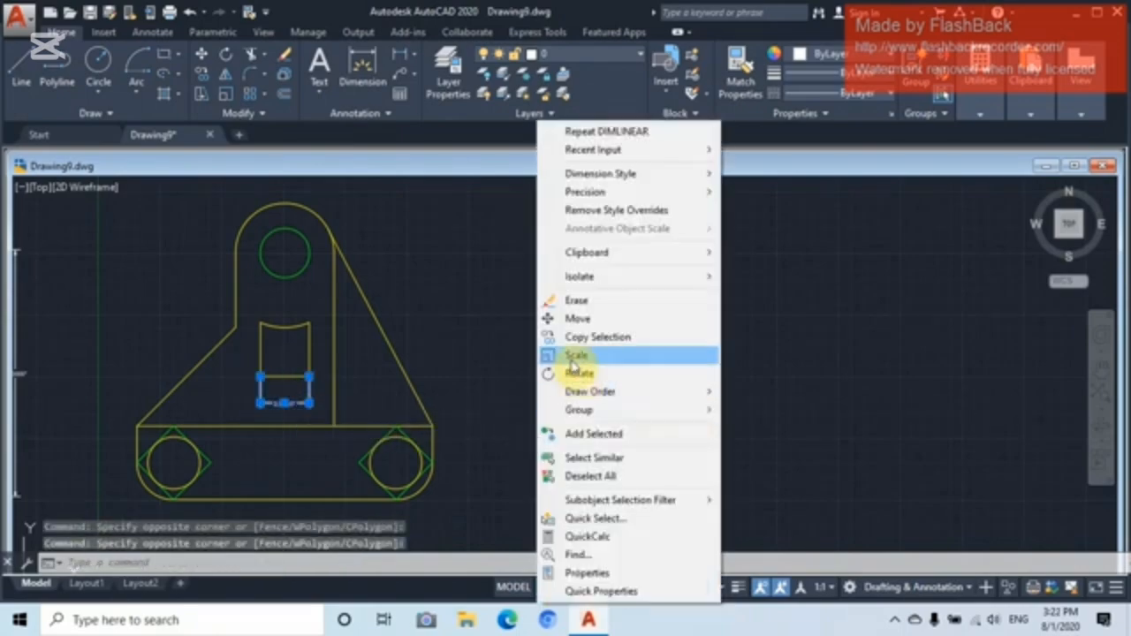
click(591, 299)
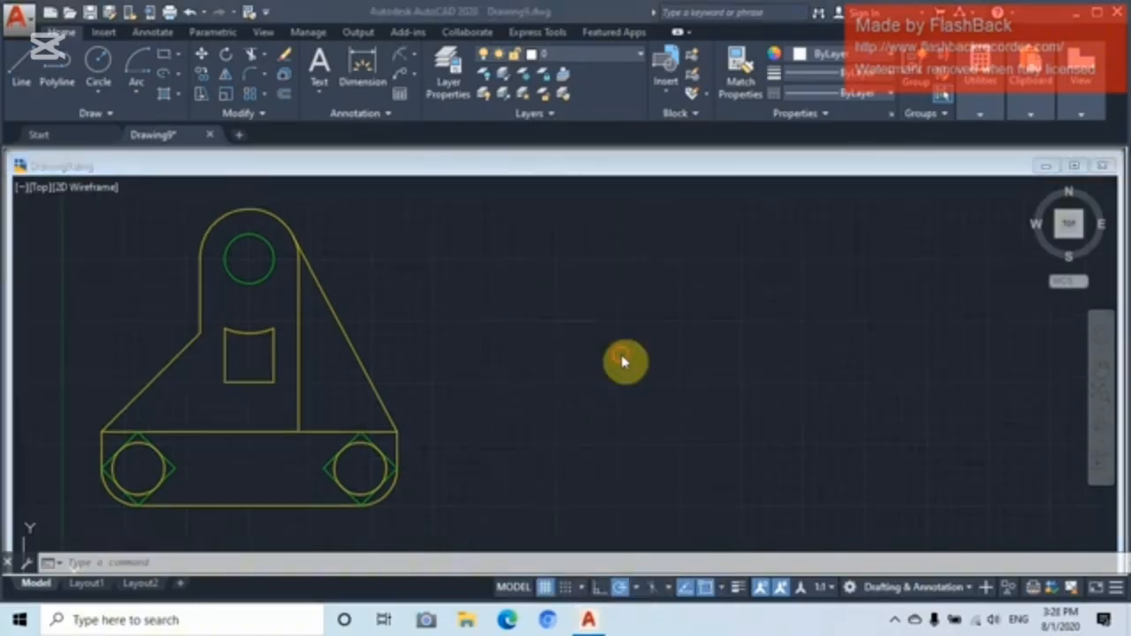
click(623, 363)
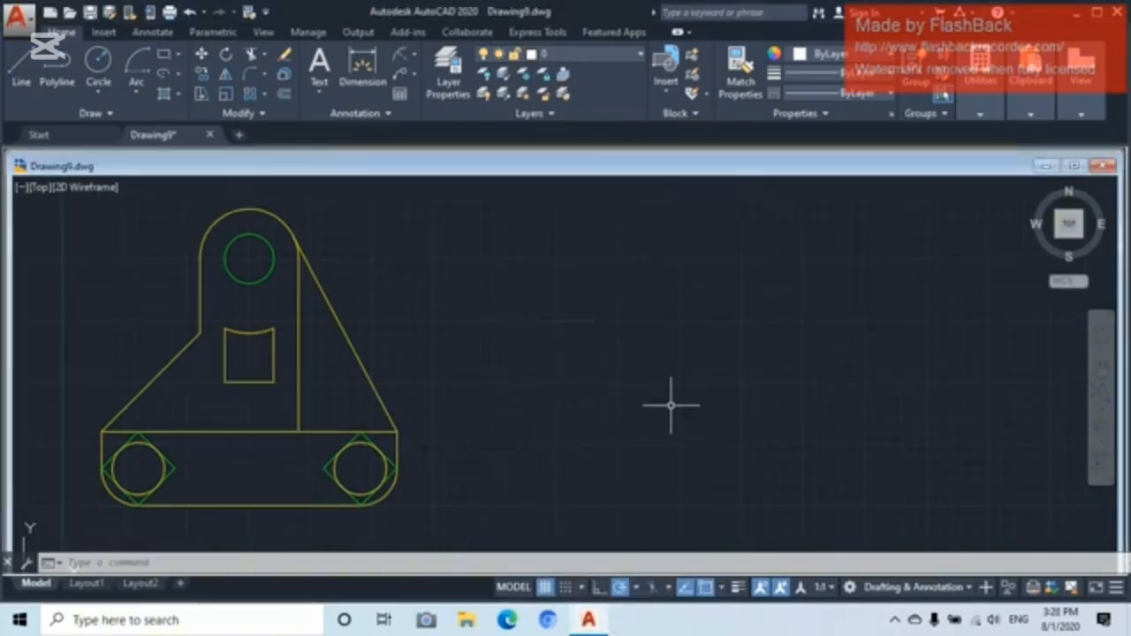
click(184, 364)
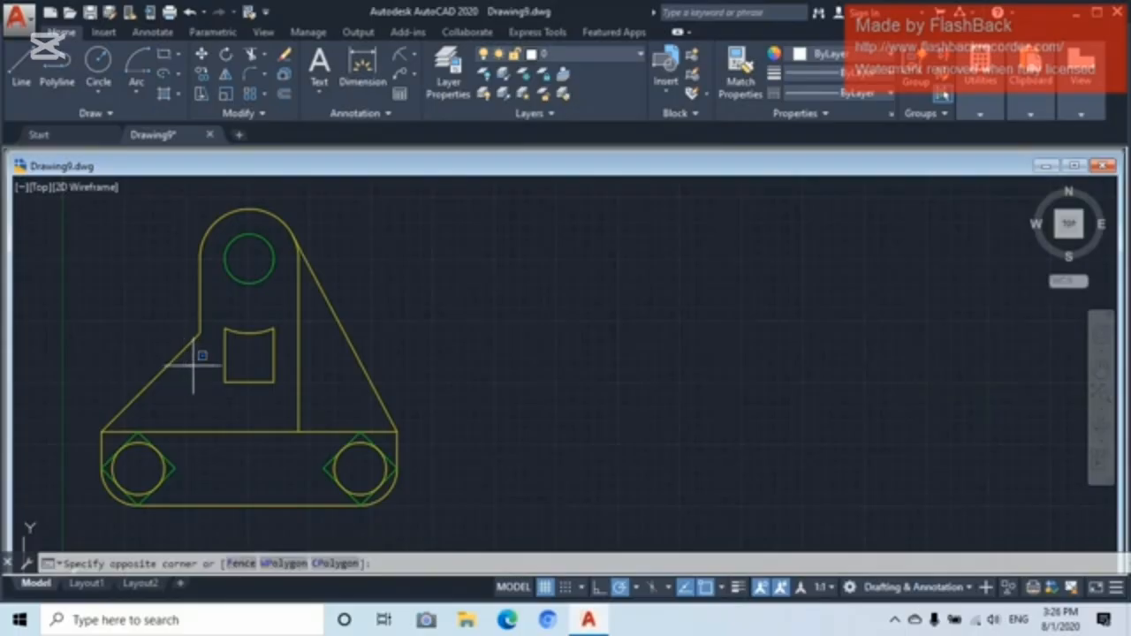
click(194, 365)
middle_drag(197, 363, 773, 361)
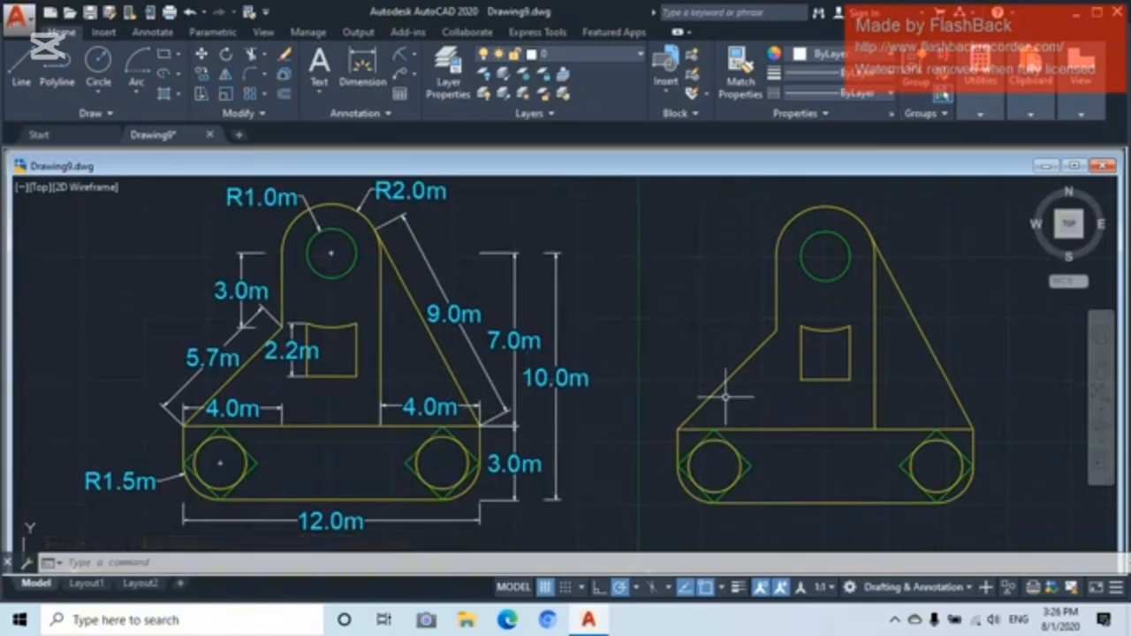
middle_drag(842, 394, 759, 399)
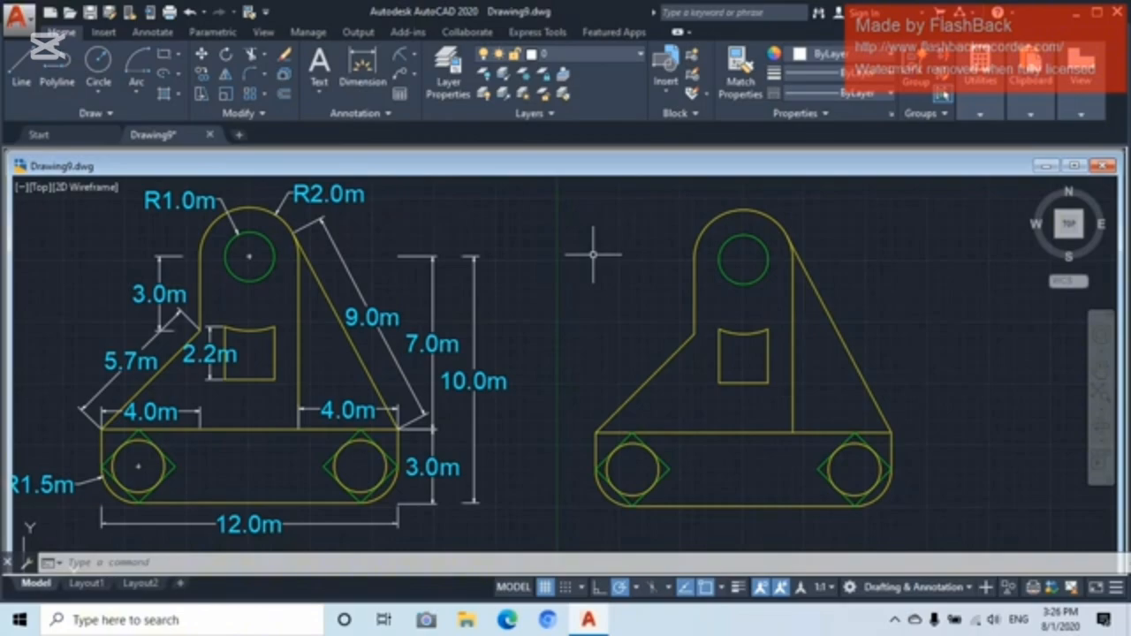
text(DIMS)
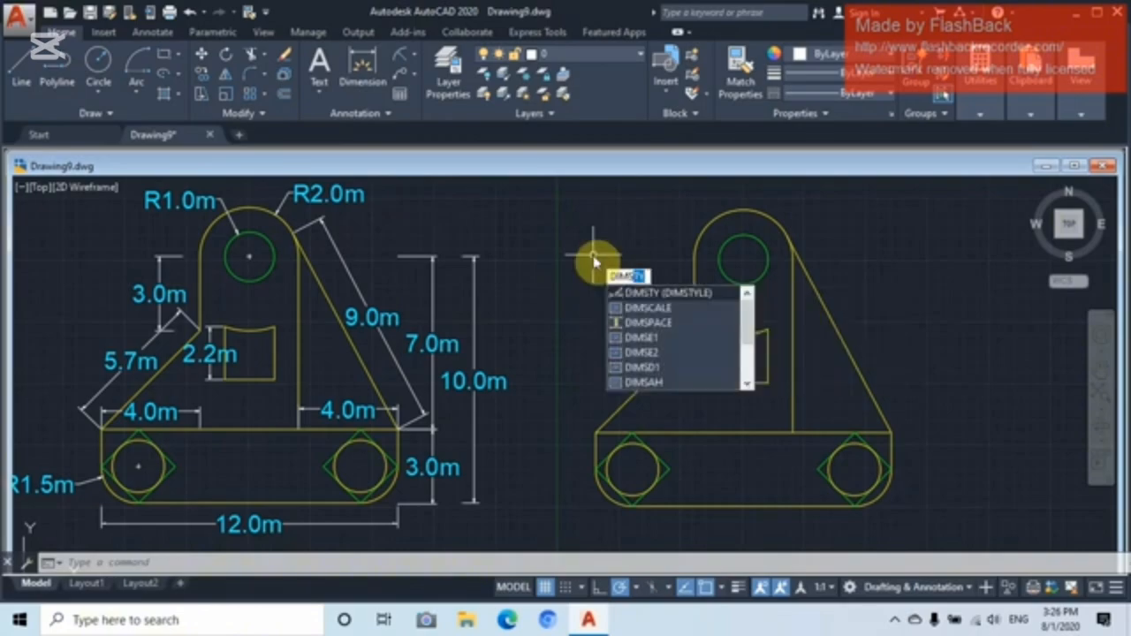
text(TYLE)
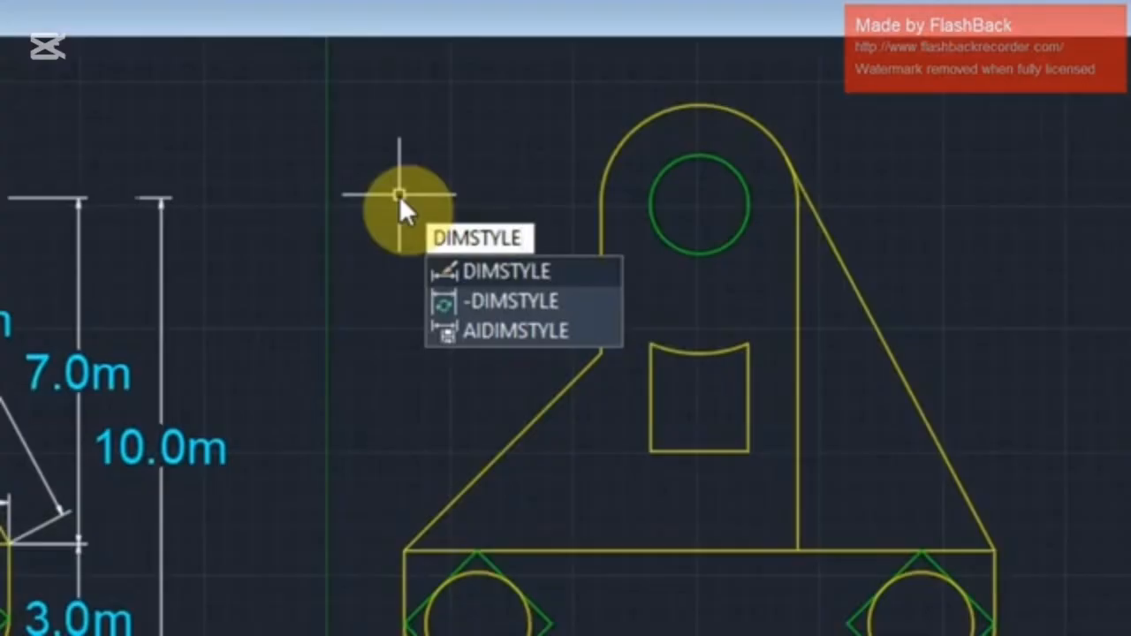
key(Return)
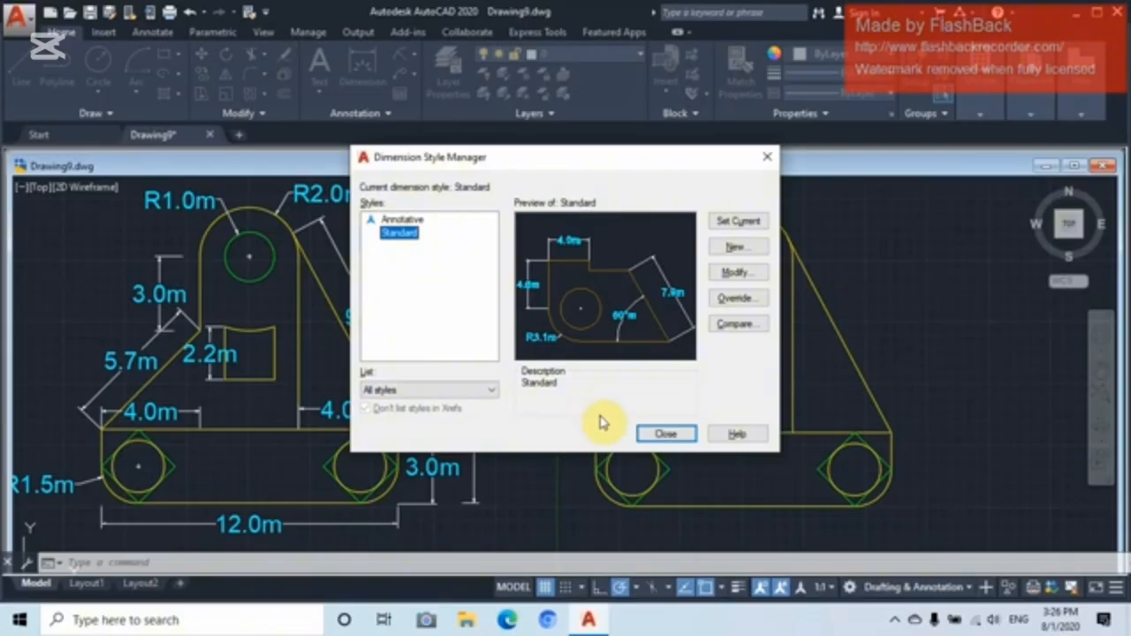
click(770, 160)
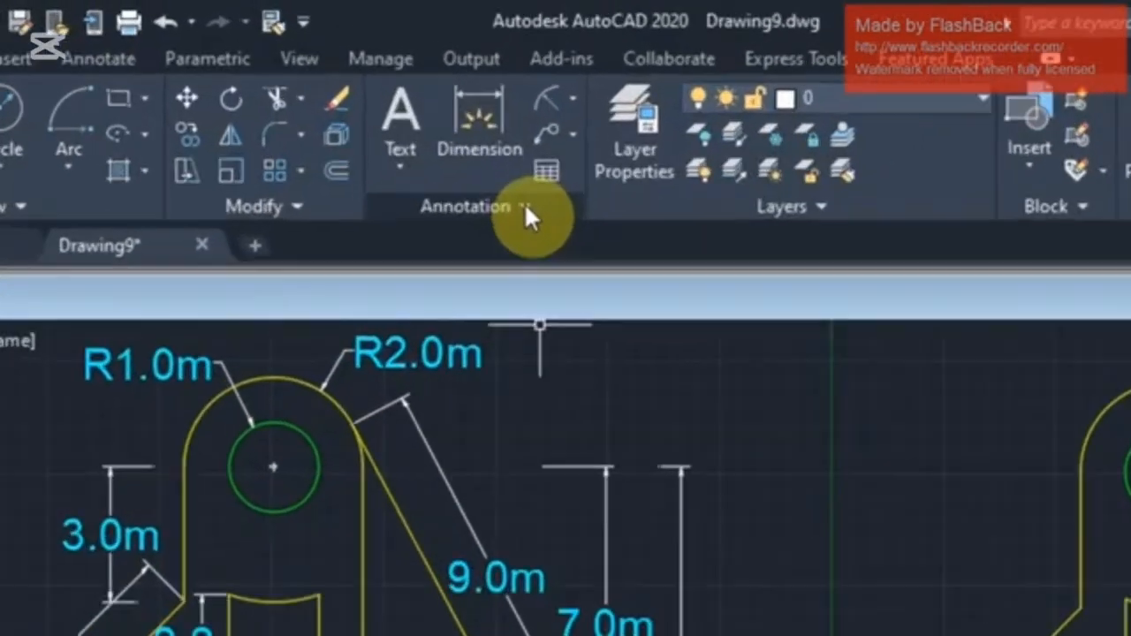
- Modify the Standard dimension style's primary units to Decimal format, 0.0 precision and the suffix m
click(389, 114)
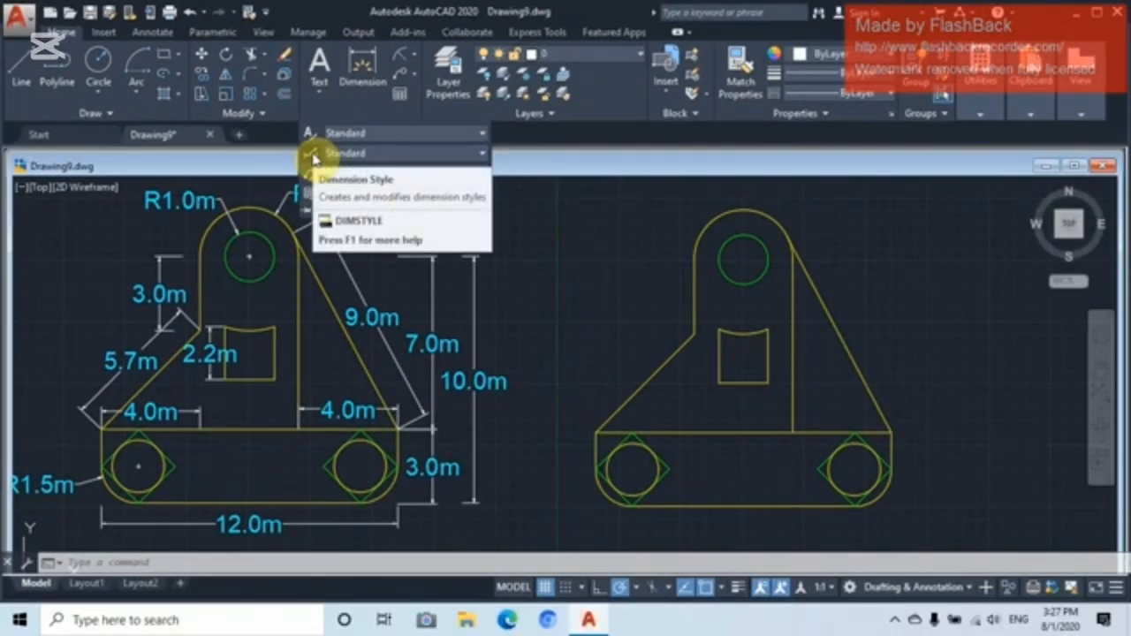
click(314, 158)
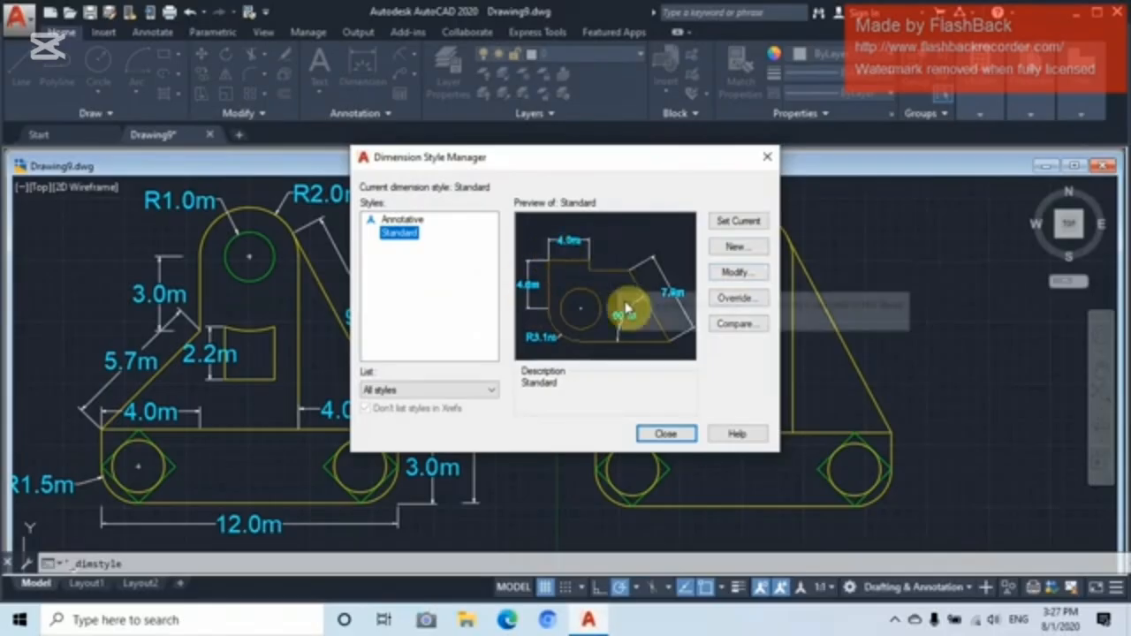
click(728, 276)
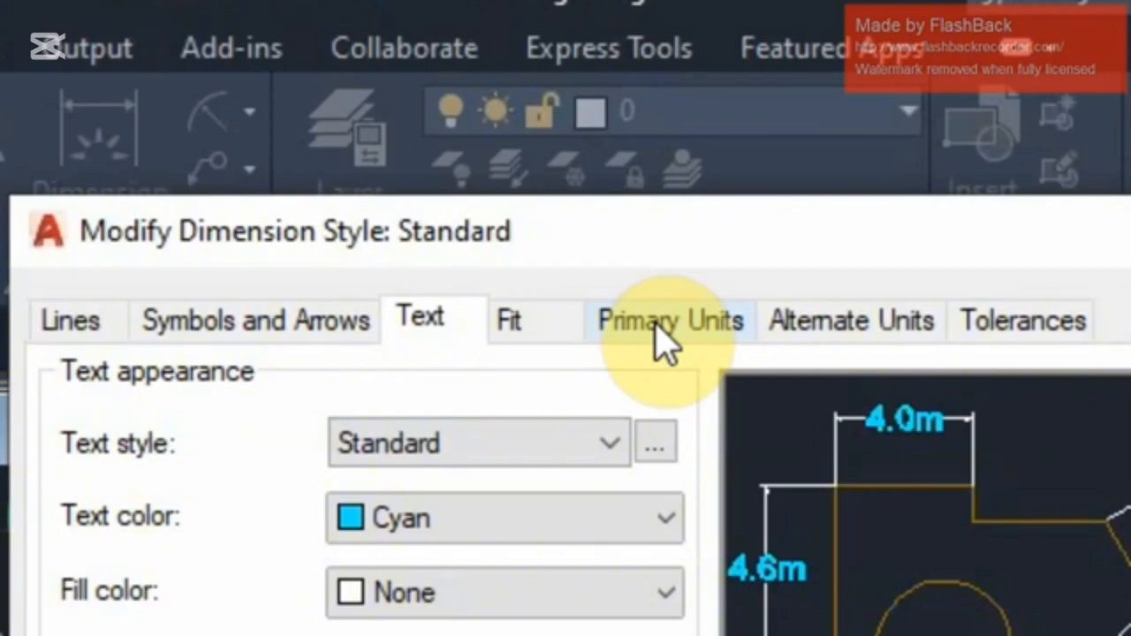
click(665, 340)
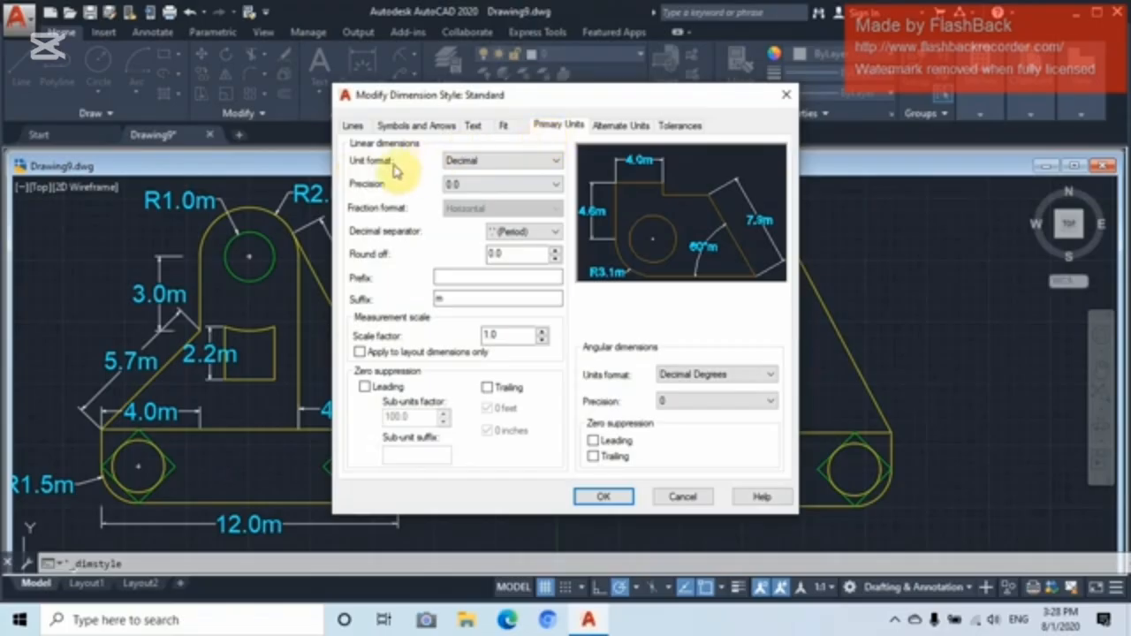
click(558, 165)
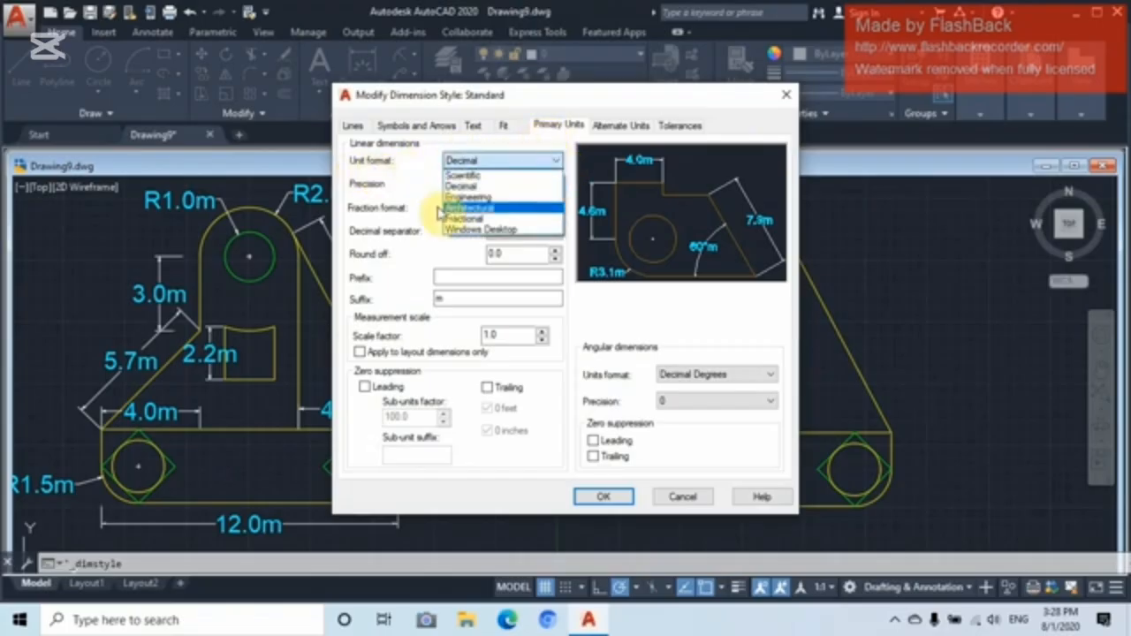
click(463, 165)
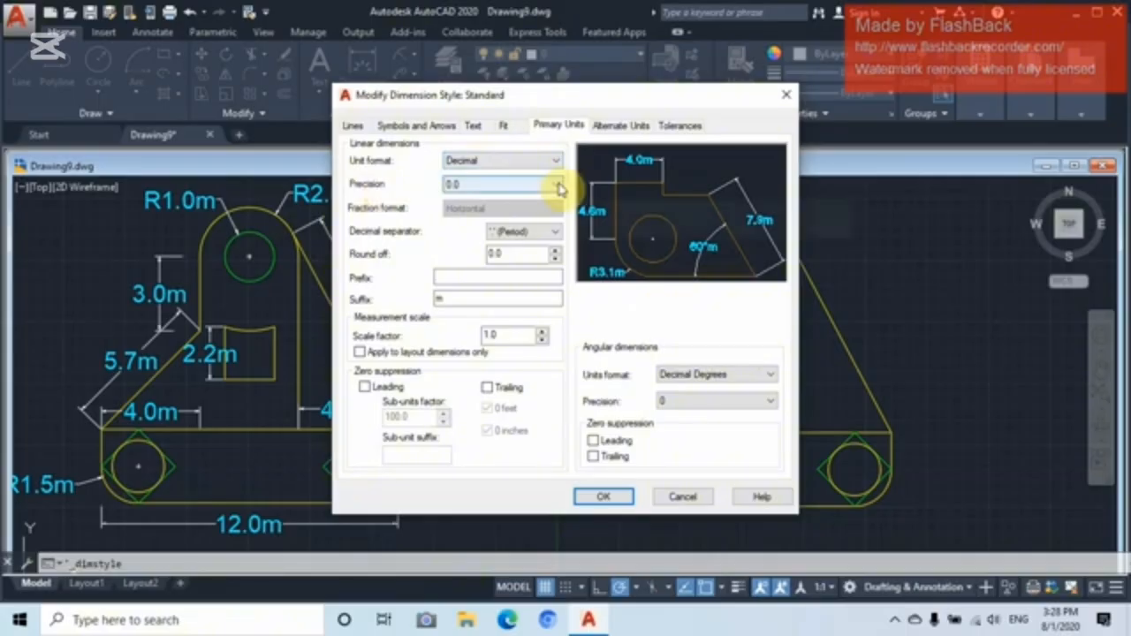
click(558, 186)
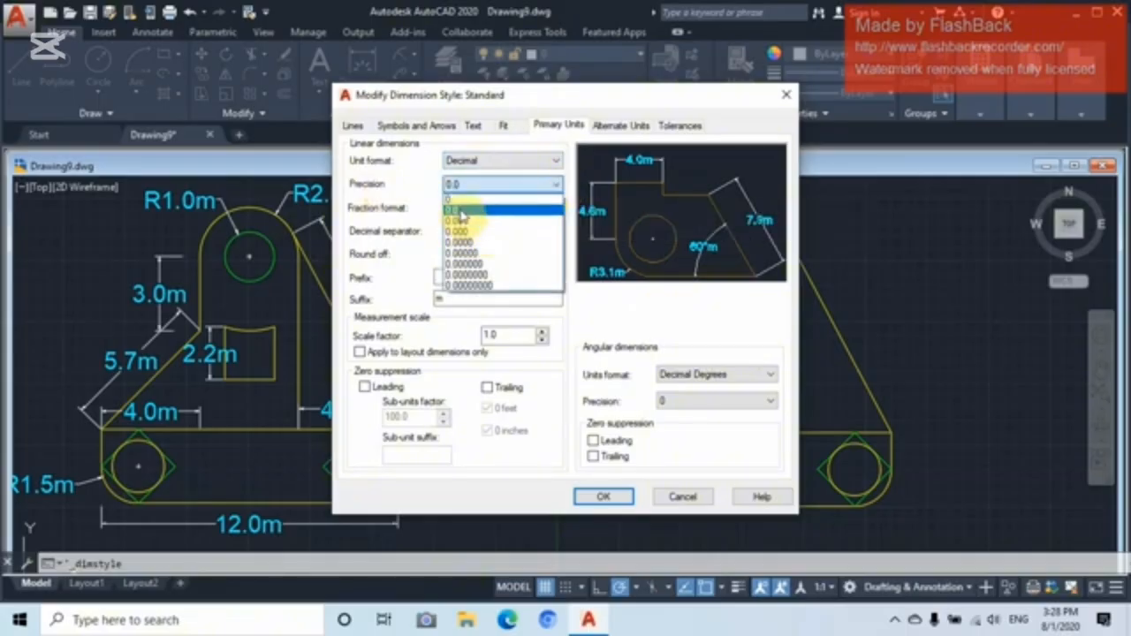
click(459, 211)
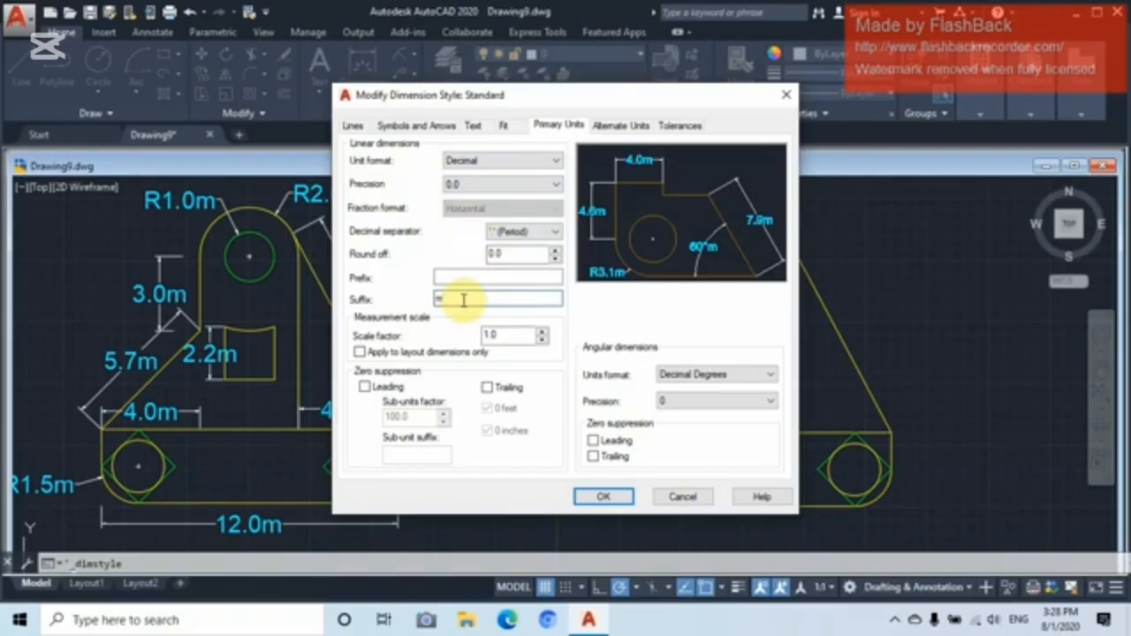
key(BackSpace)
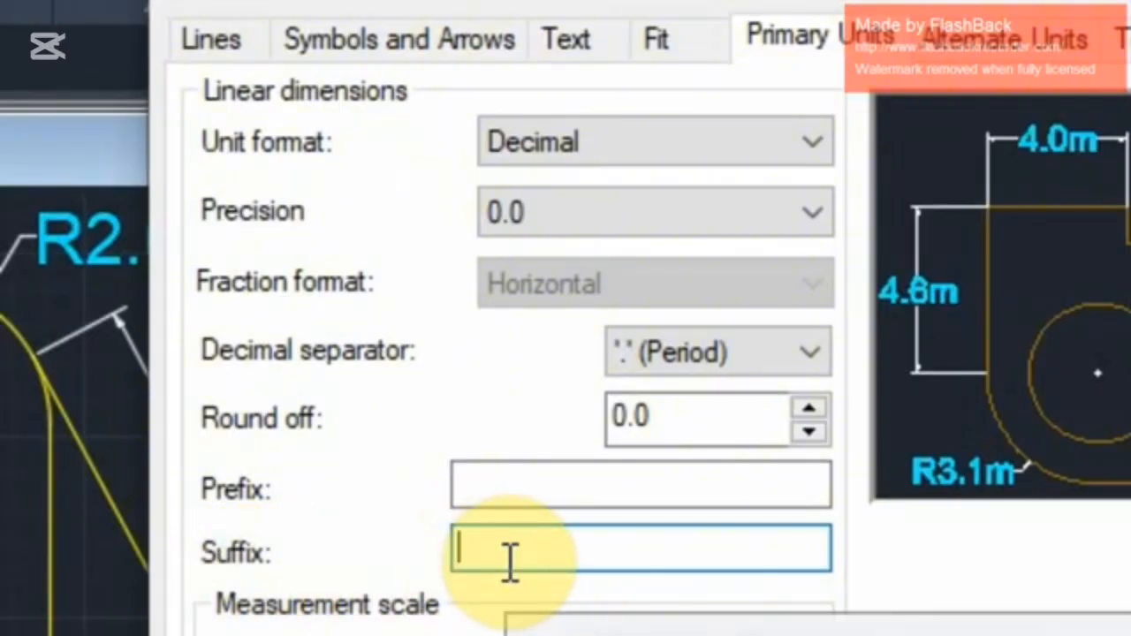
text(m)
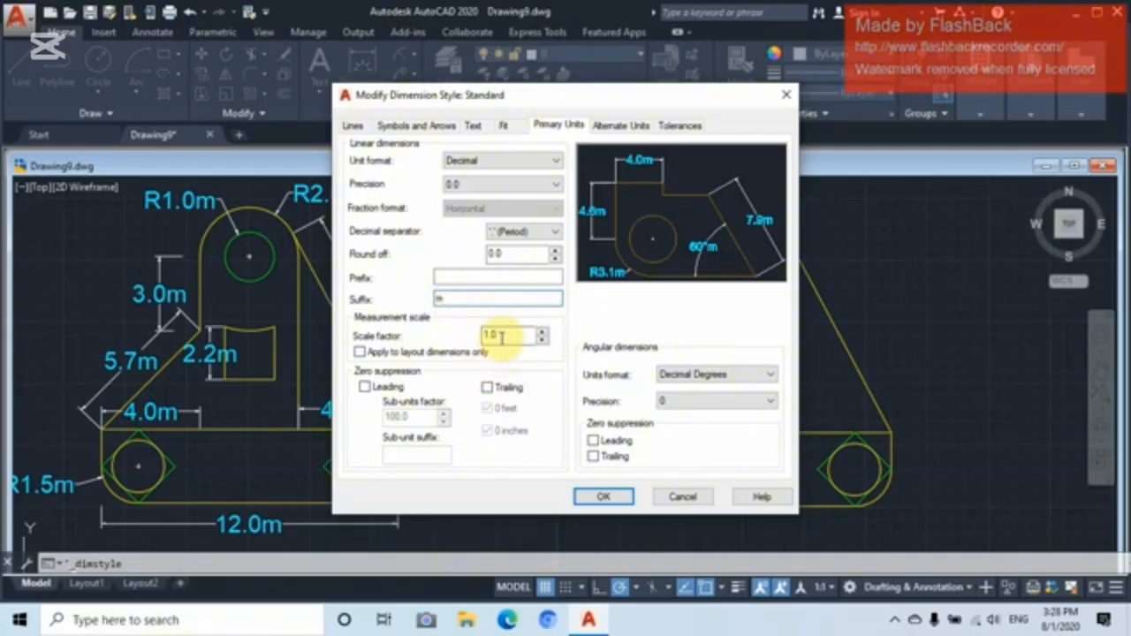
- Set the text height of the Standard dimension style to 0.7
click(473, 126)
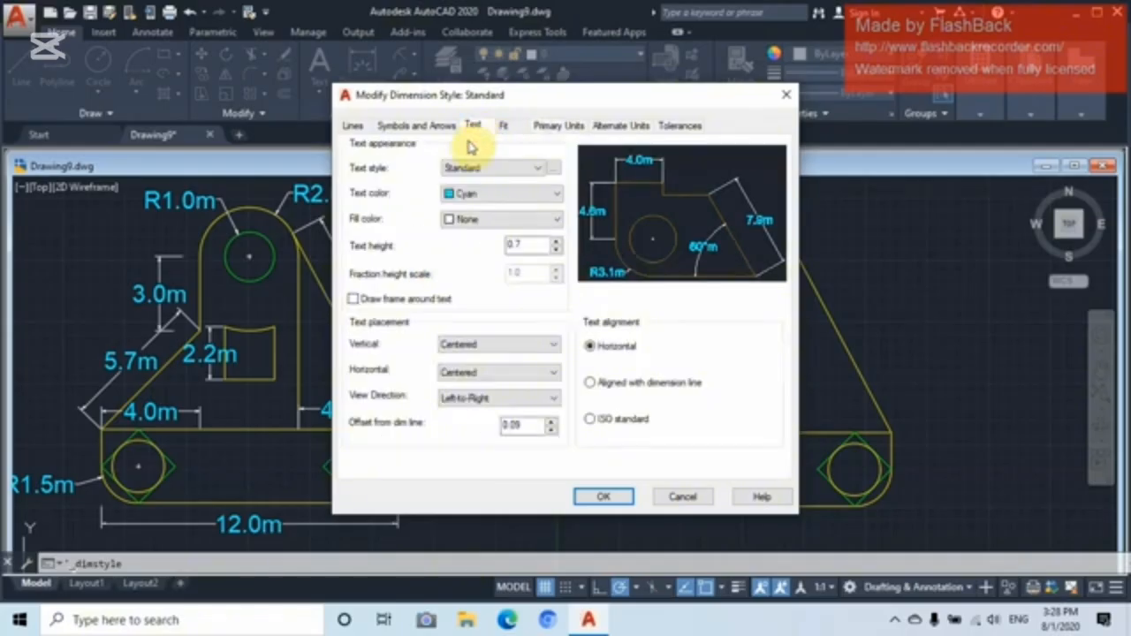
click(521, 244)
click(523, 244)
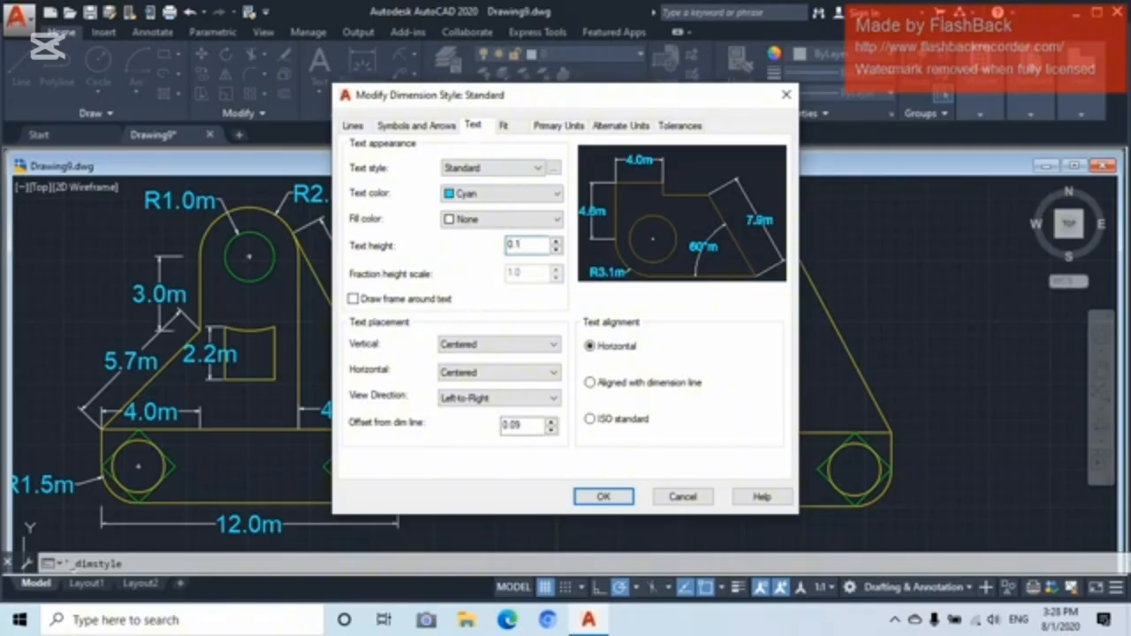
text(8)
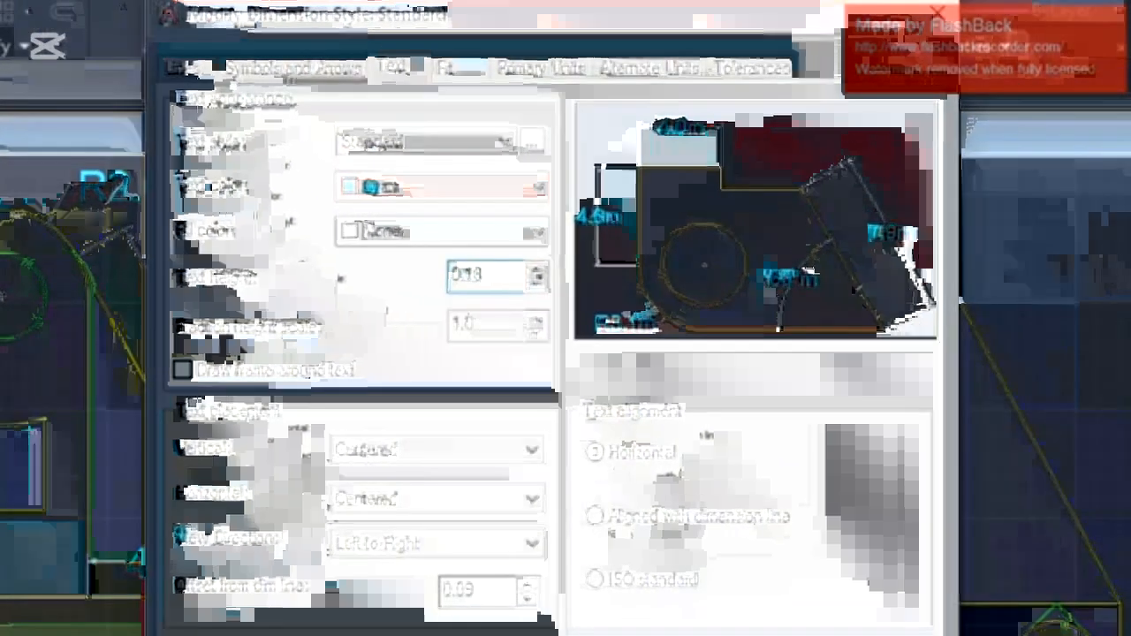
key(BackSpace)
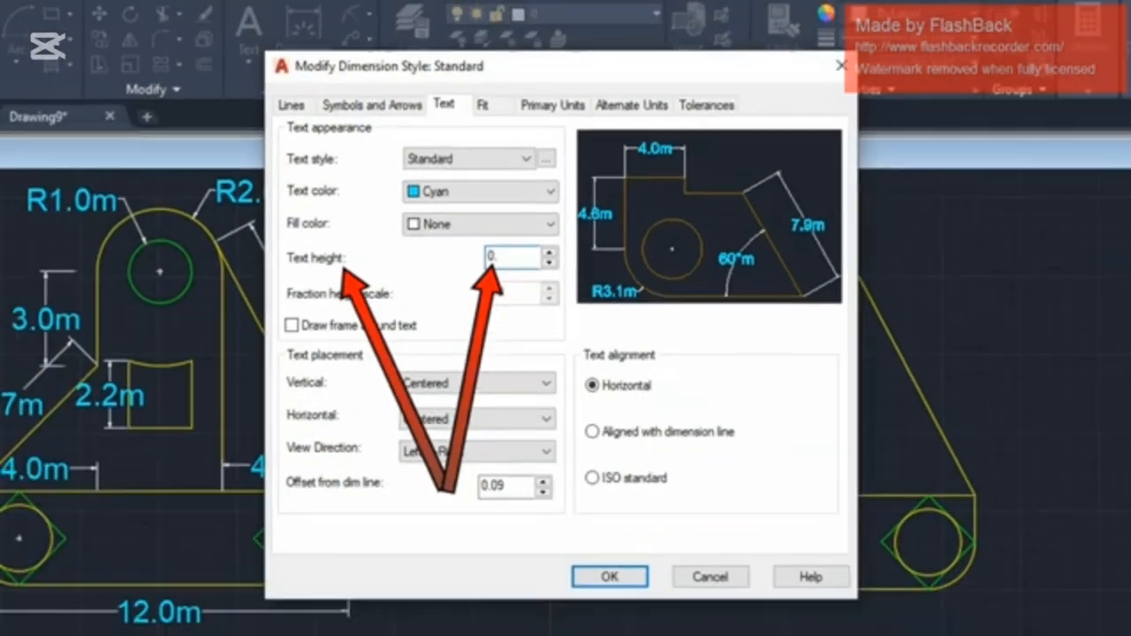
text(7)
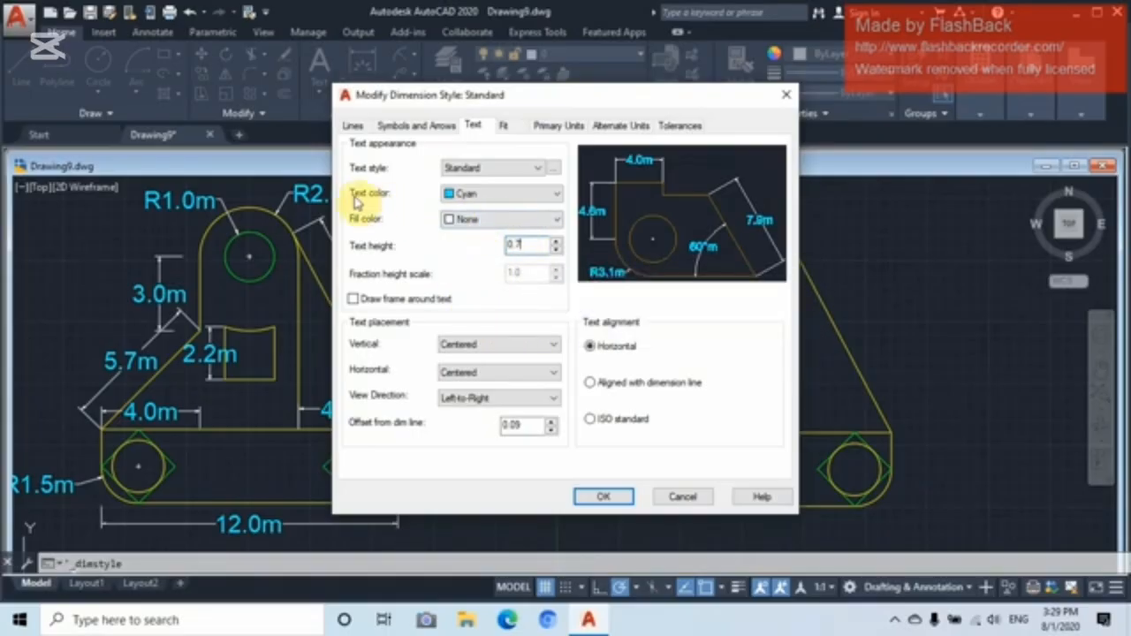
- Set the dimension text colour to Cyan, then apply the style changes and close the Dimension Style Manager
click(557, 194)
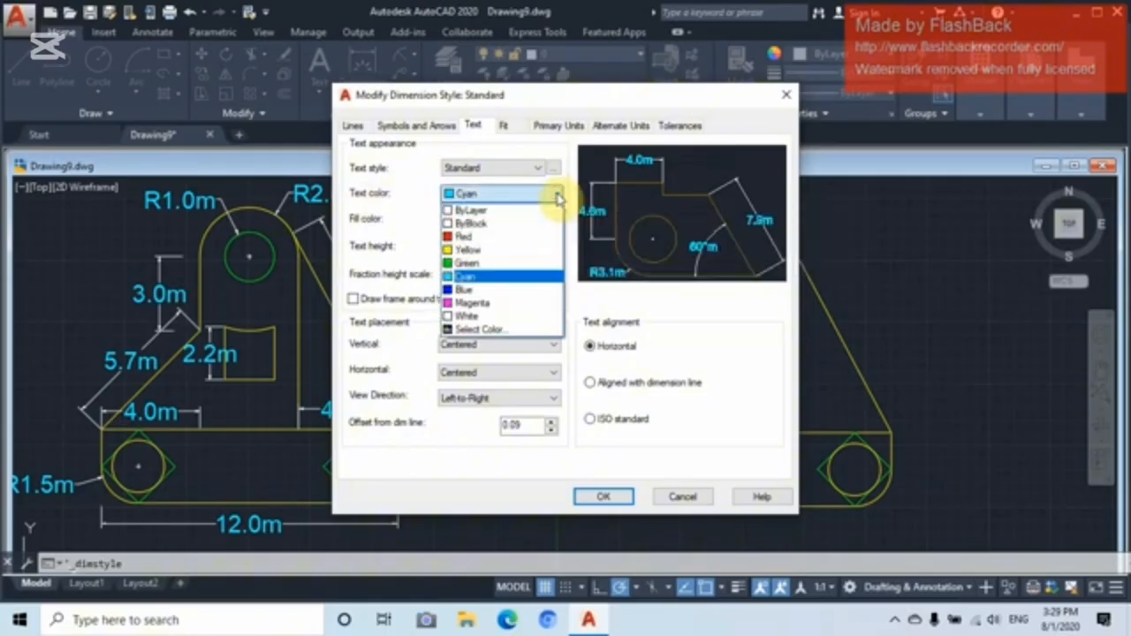
click(466, 279)
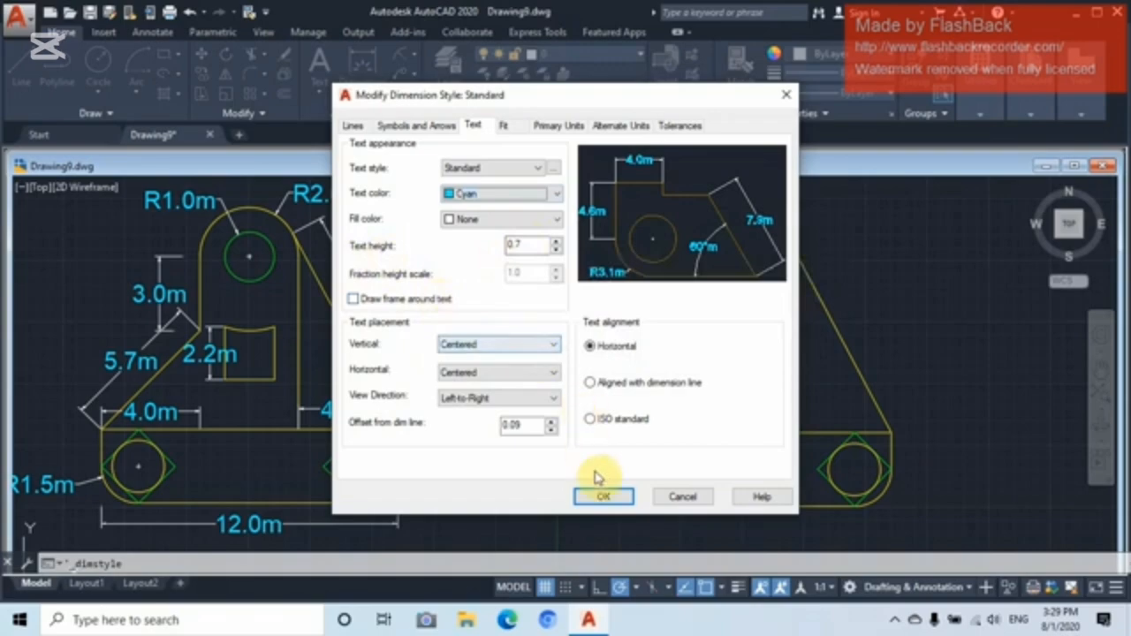
click(598, 499)
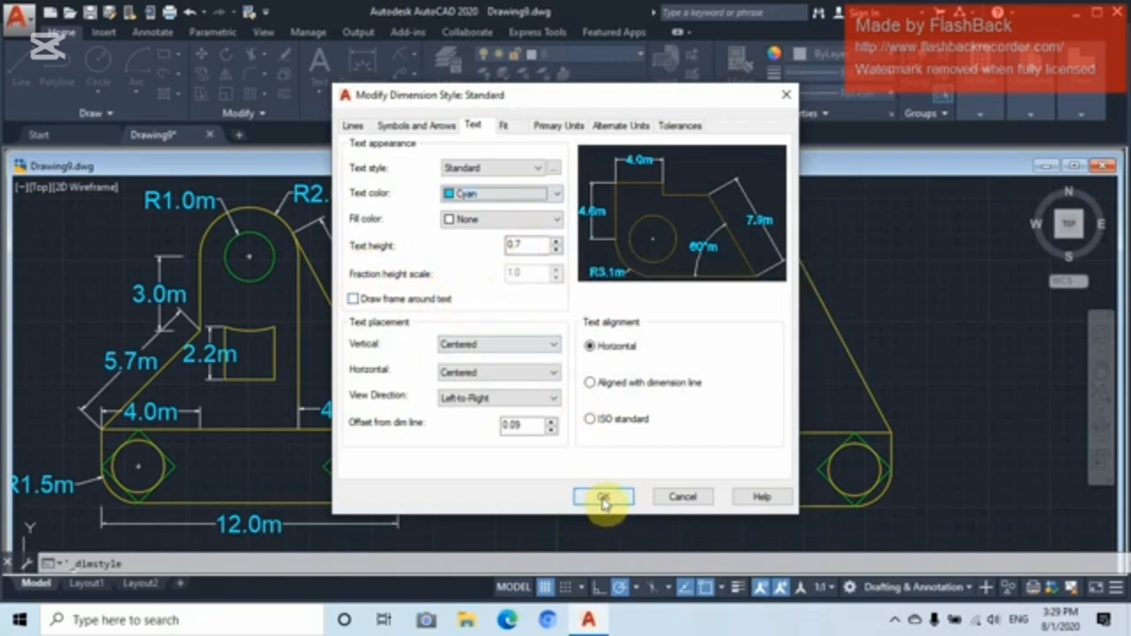
click(603, 499)
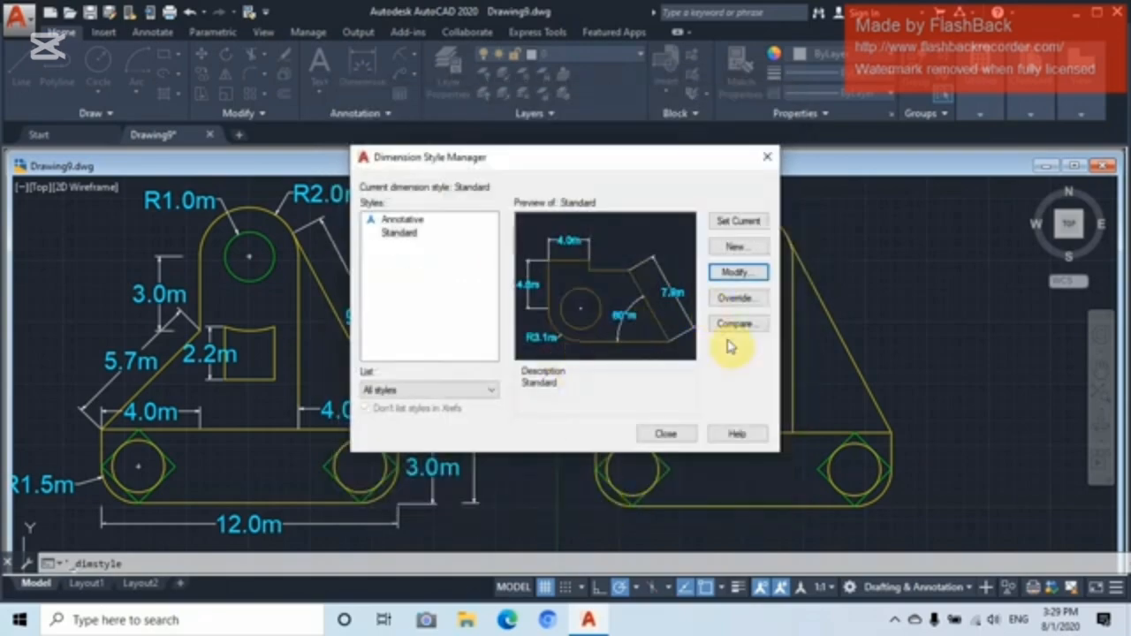
click(666, 435)
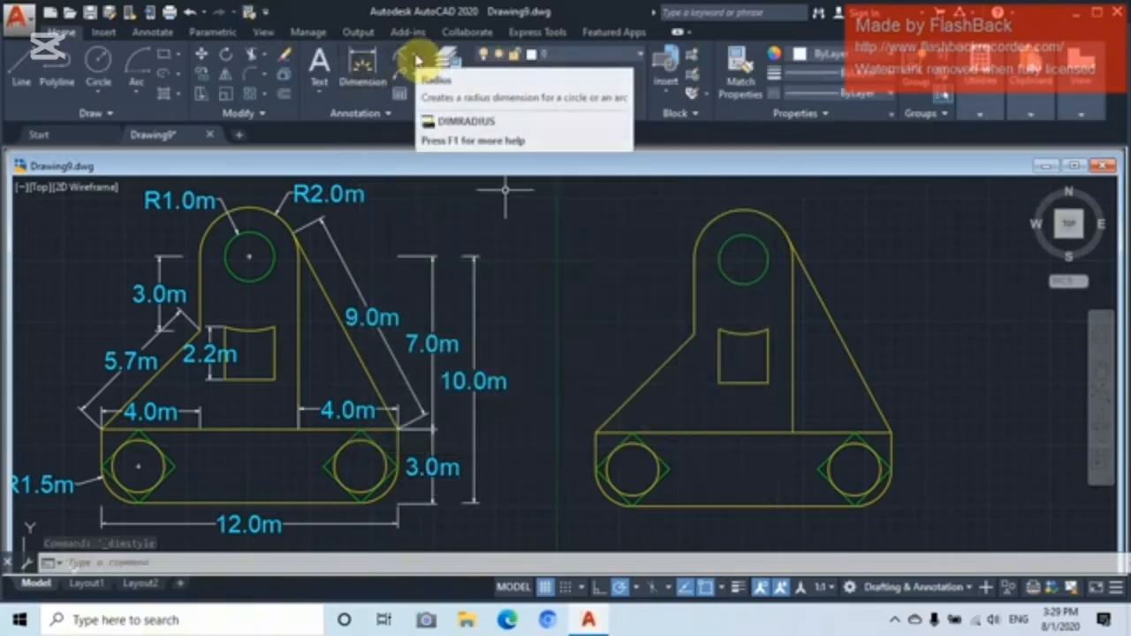
- Add a vertical linear dimension for the left edge of the redrawn arc-topped cutout, placed just left of it
click(417, 60)
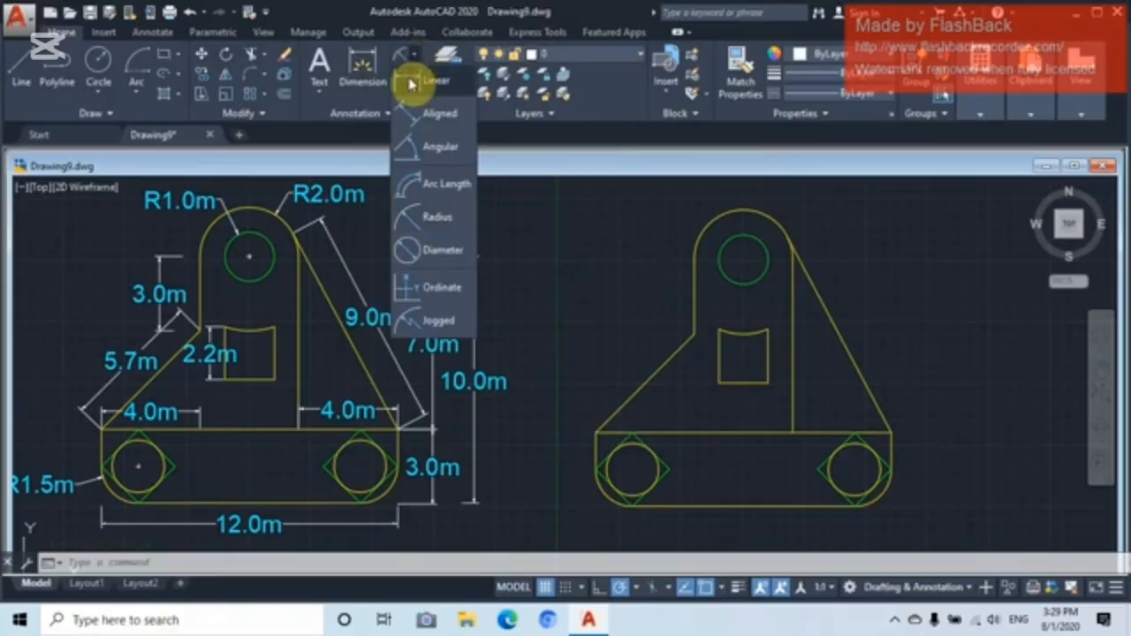
click(411, 82)
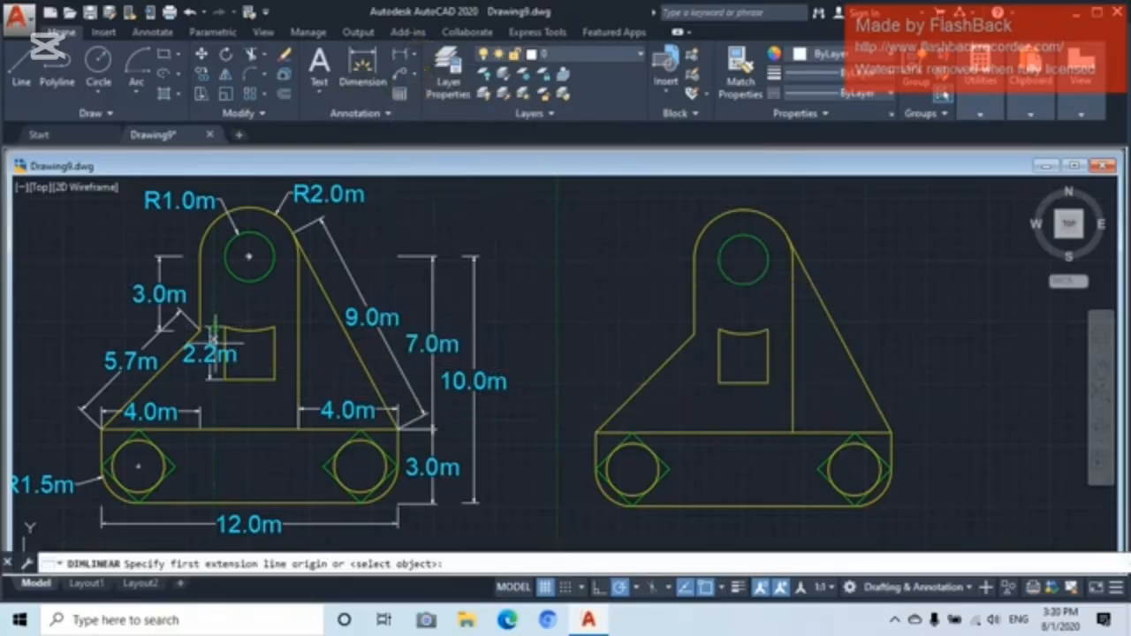
click(720, 331)
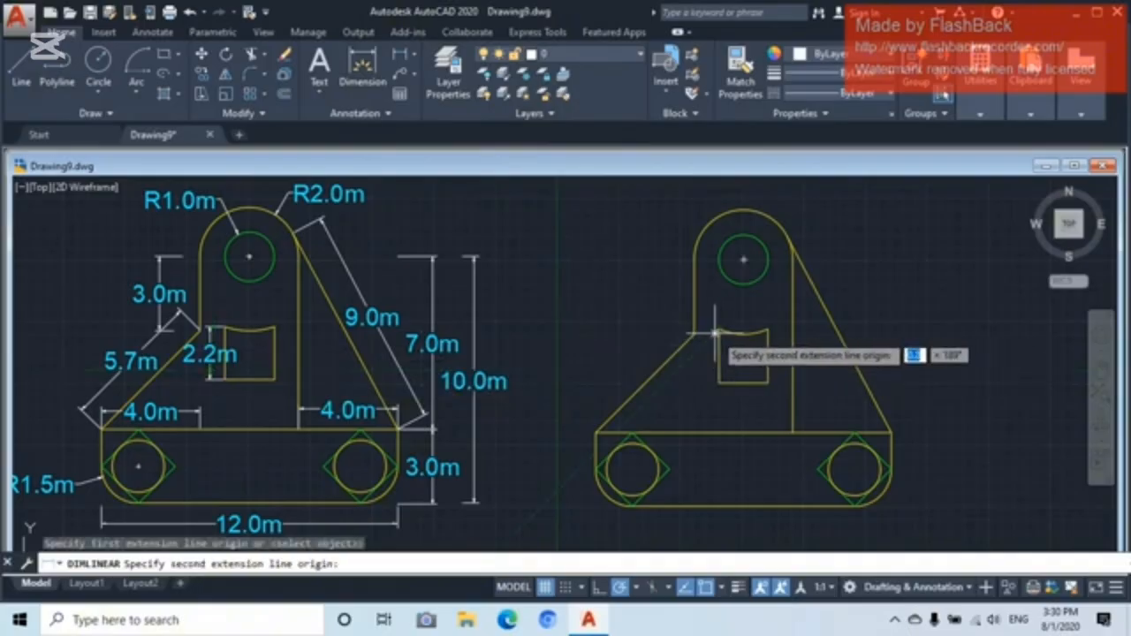
click(718, 382)
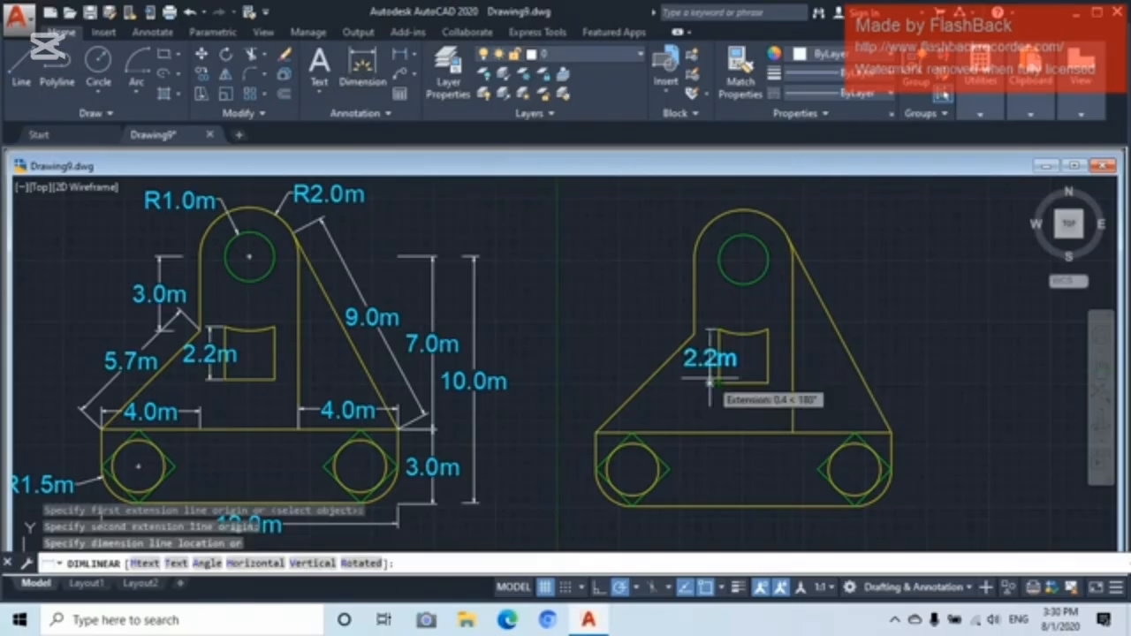
click(710, 380)
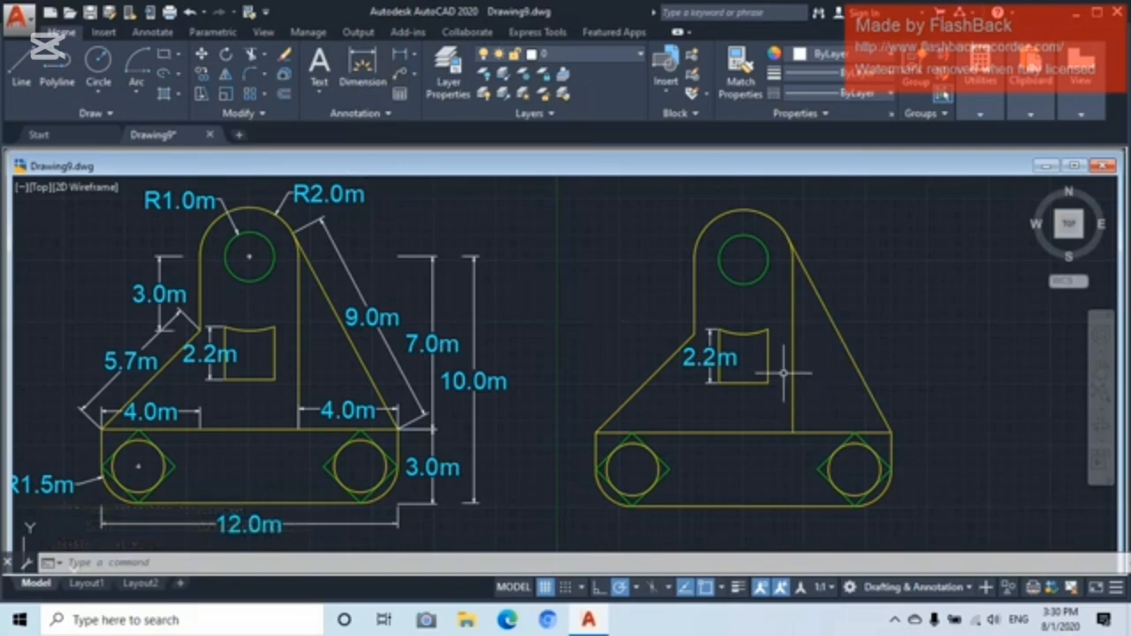
- Add a horizontal linear dimension for the overall base width of the redrawn bracket, placed just below the base
scroll(784, 373, up, 3)
scroll(786, 342, down, 3)
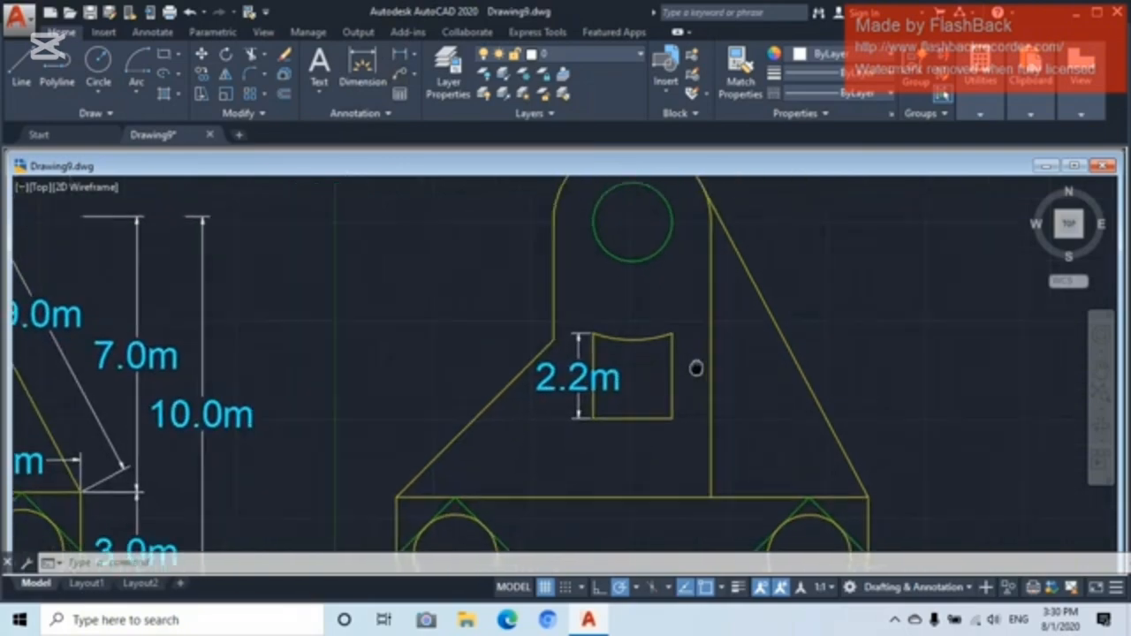
scroll(686, 344, up, 3)
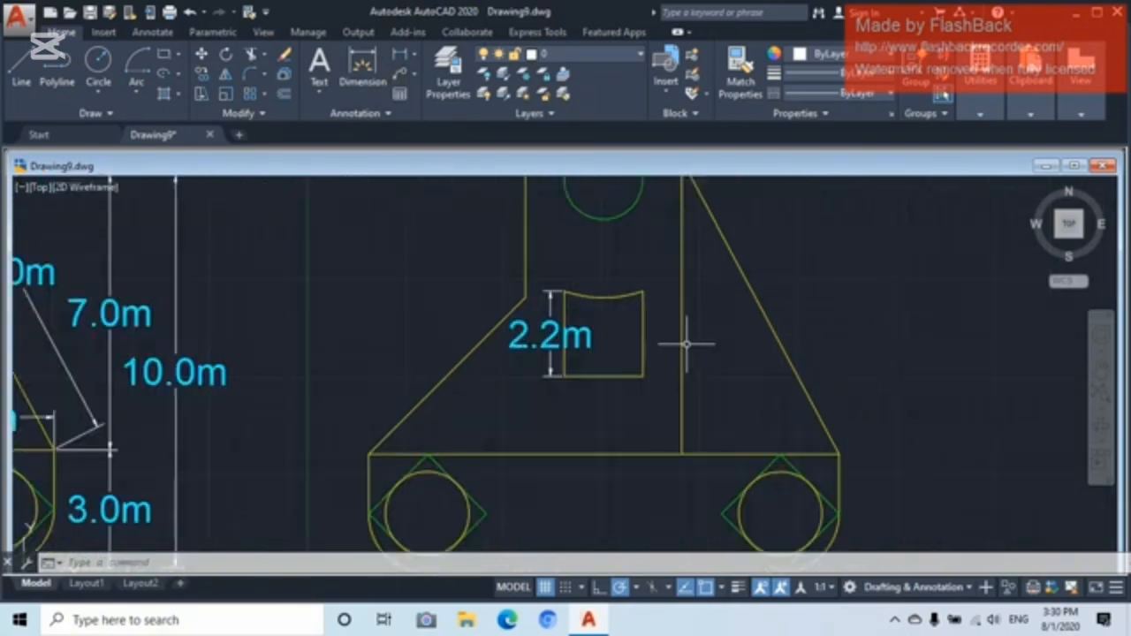
middle_drag(686, 344, 667, 326)
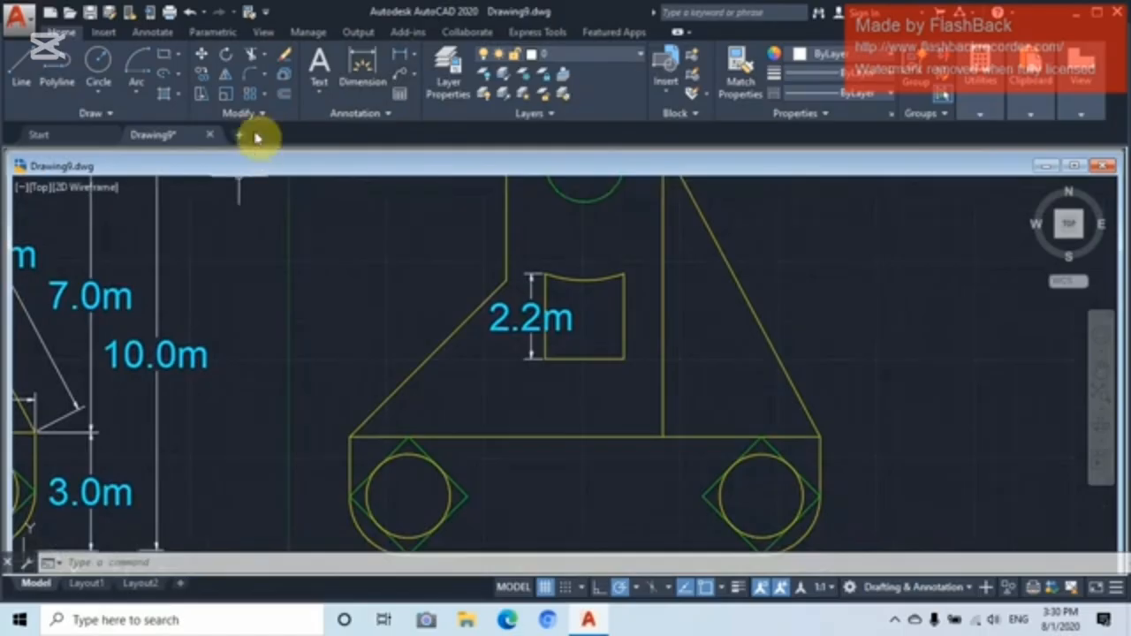
middle_drag(608, 422, 609, 326)
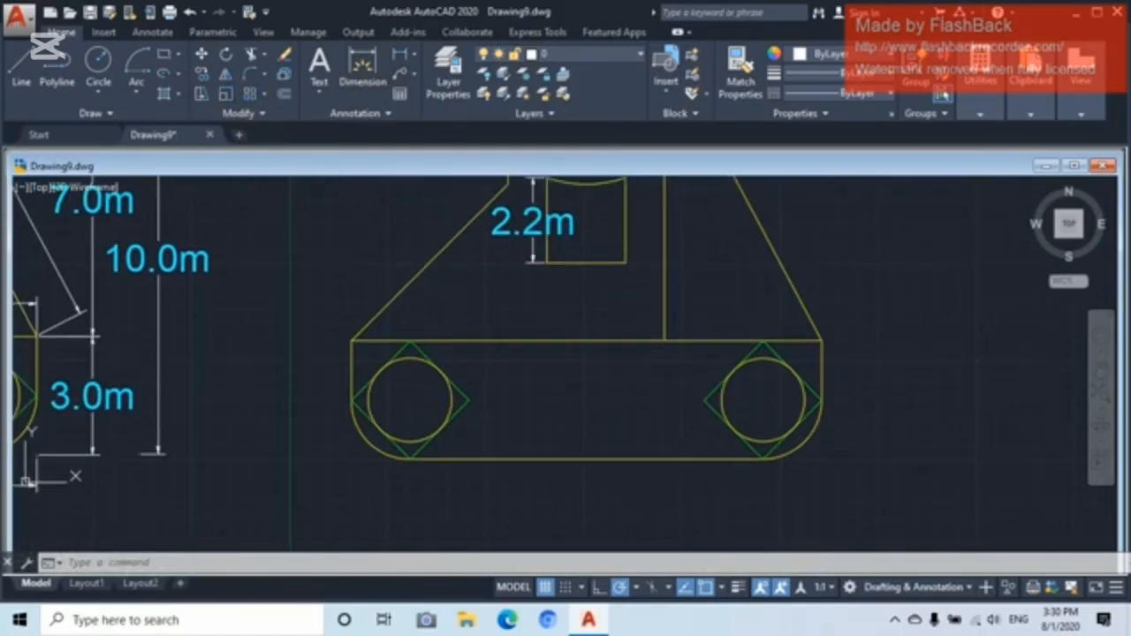
click(402, 60)
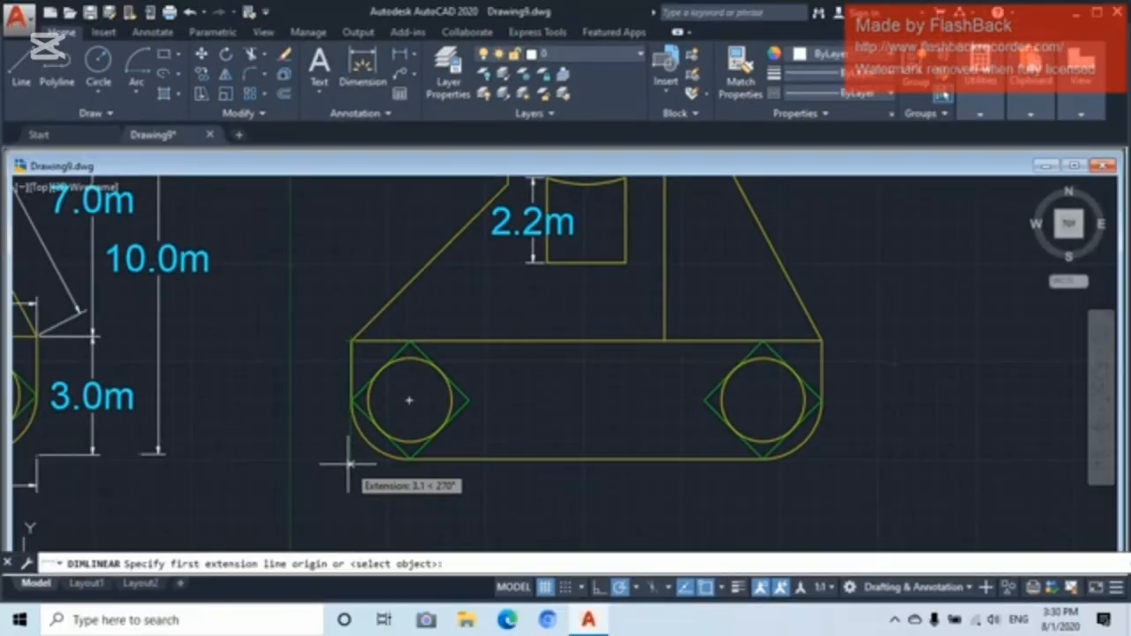
click(348, 463)
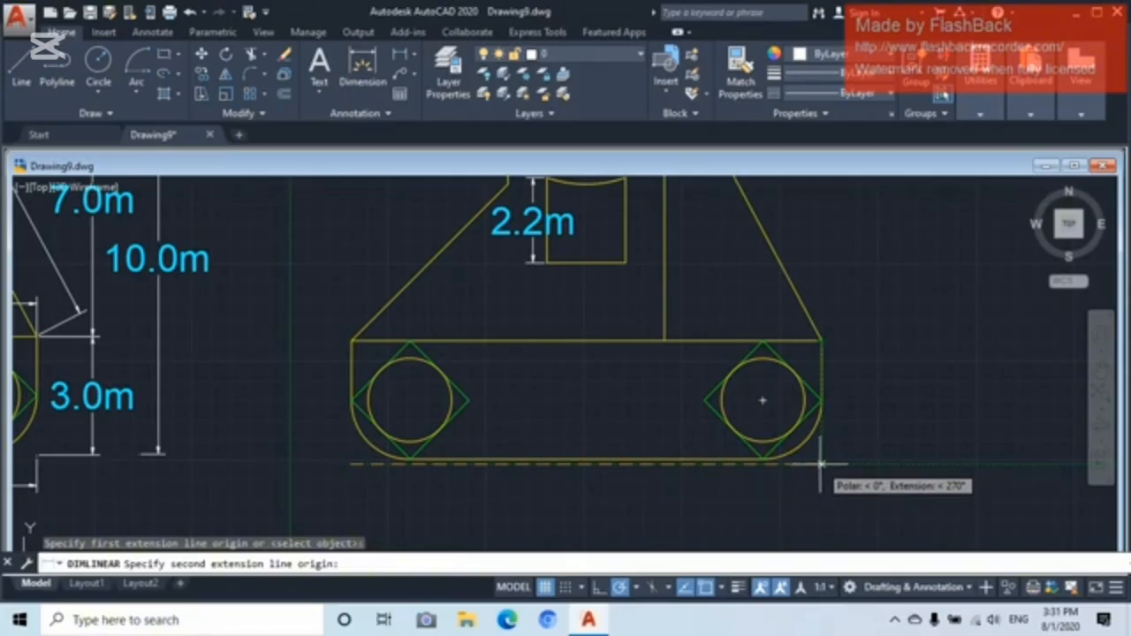
click(823, 464)
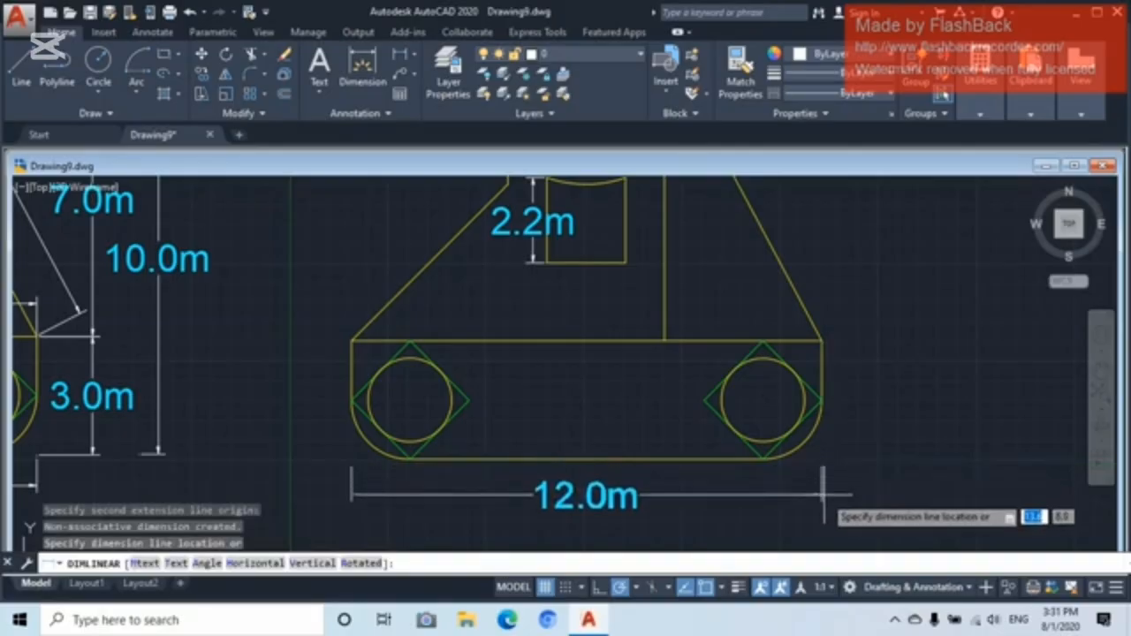
click(822, 495)
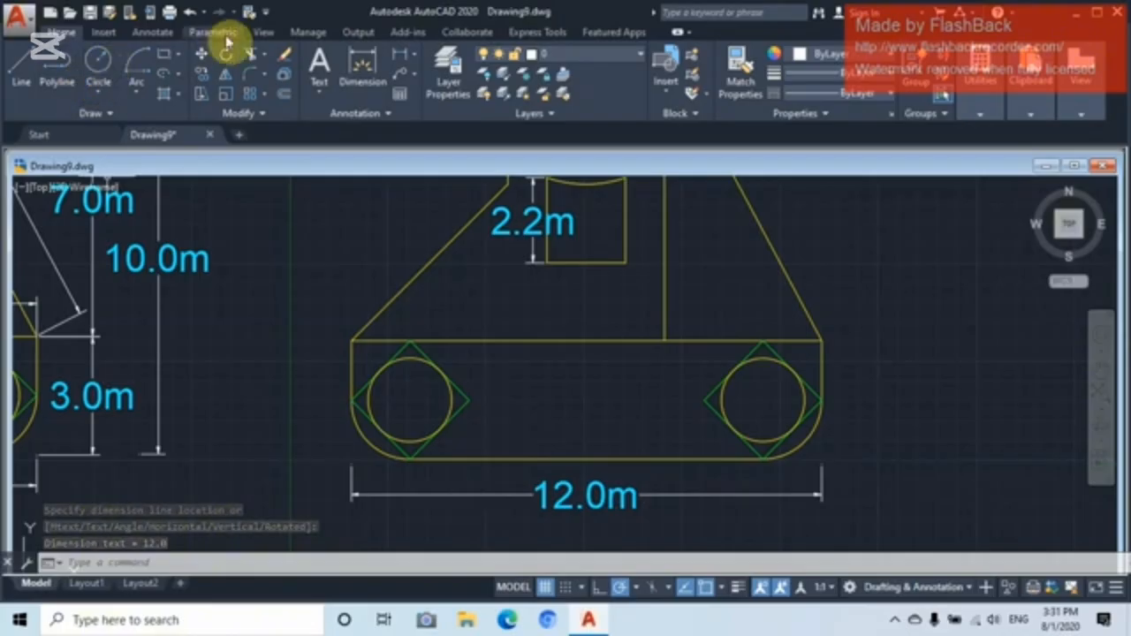
- Add a vertical linear dimension for the height of the redrawn base, placed just outside its right edge
click(403, 60)
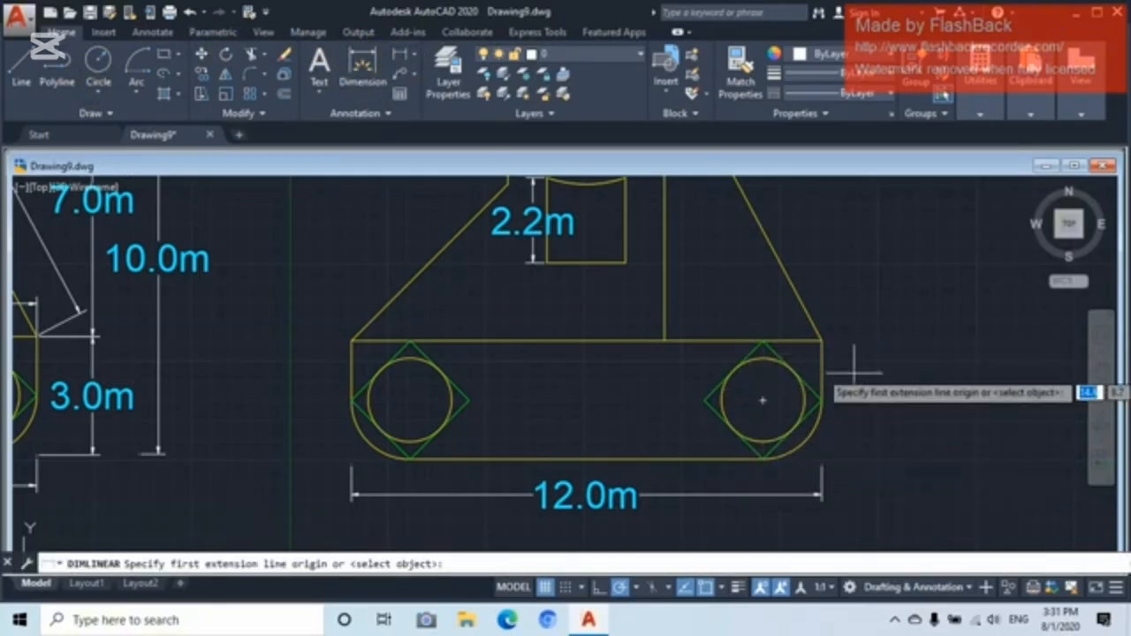
click(822, 339)
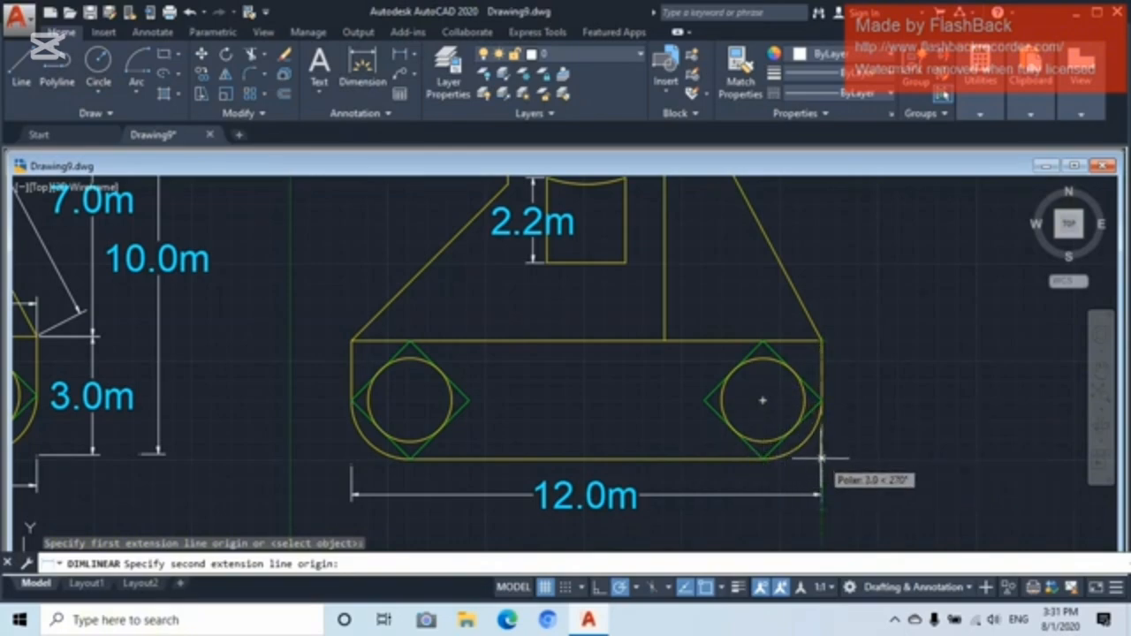
click(822, 458)
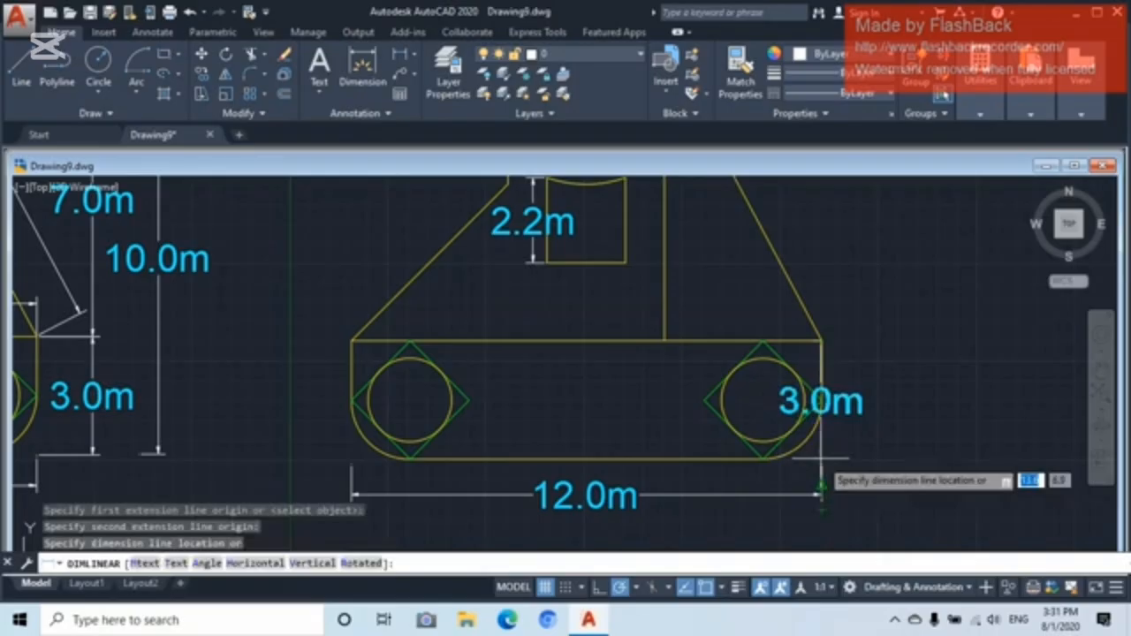
click(878, 457)
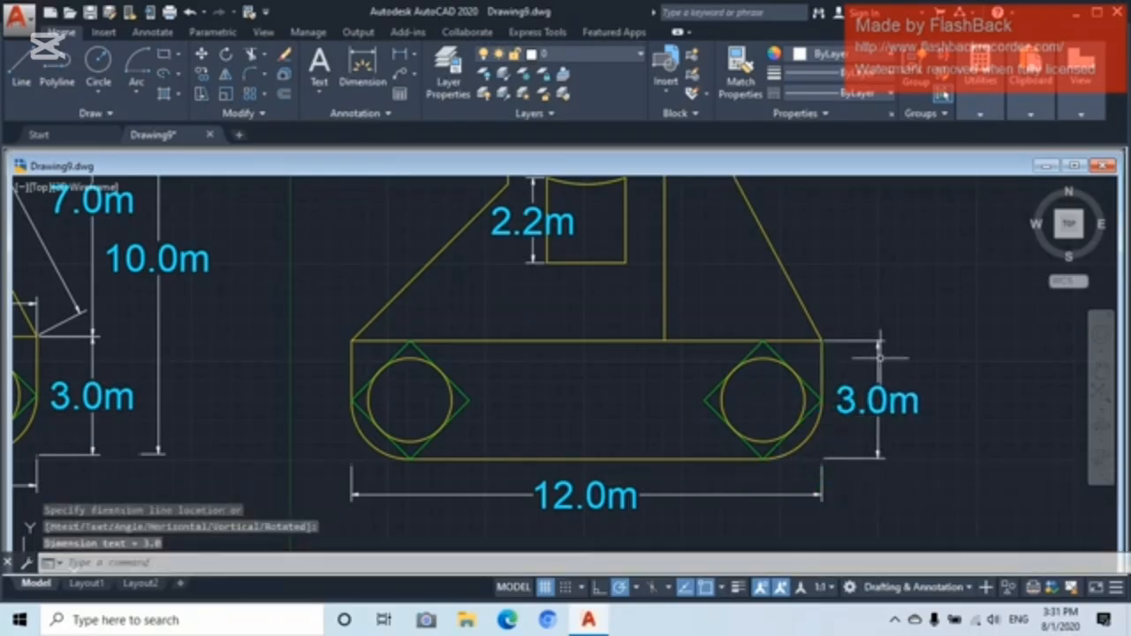
- Dimension the vertical distance from the base's upper-right corner to the upper circle's centre level, in line with the base height dimension
scroll(878, 336, down, 4)
scroll(745, 408, up, 2)
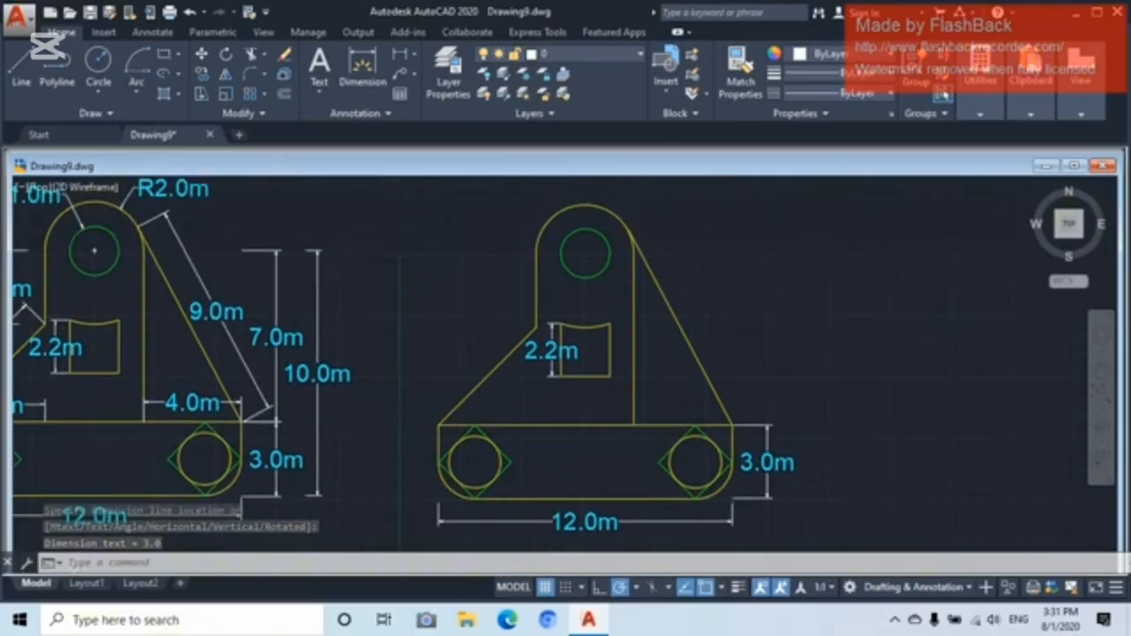
middle_drag(744, 408, 734, 427)
scroll(690, 404, up, 2)
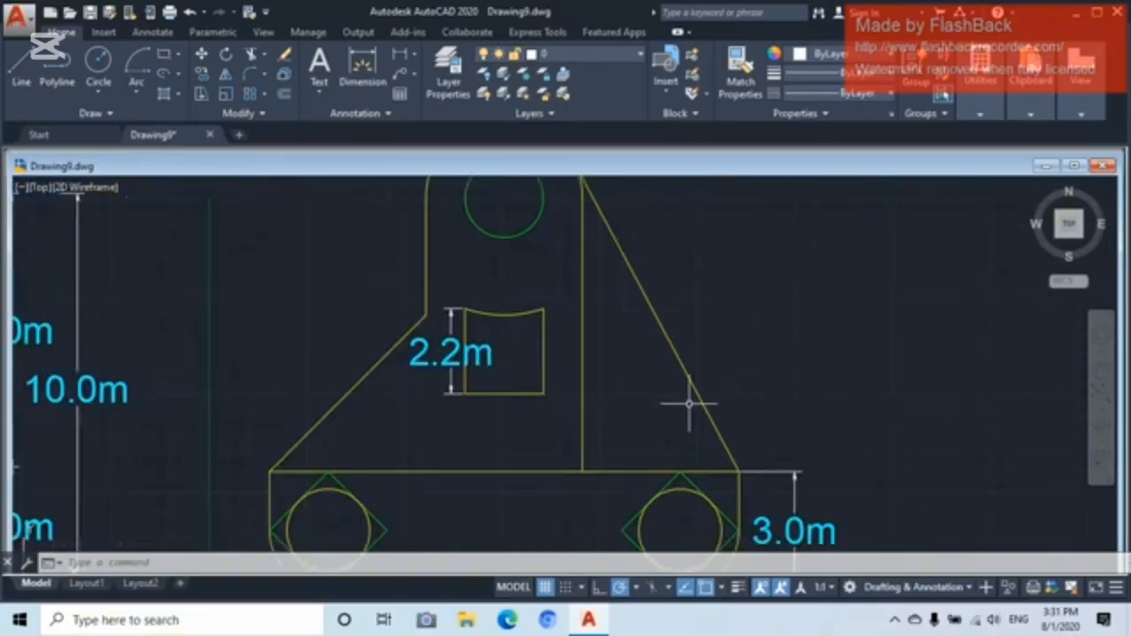
middle_drag(691, 399, 687, 430)
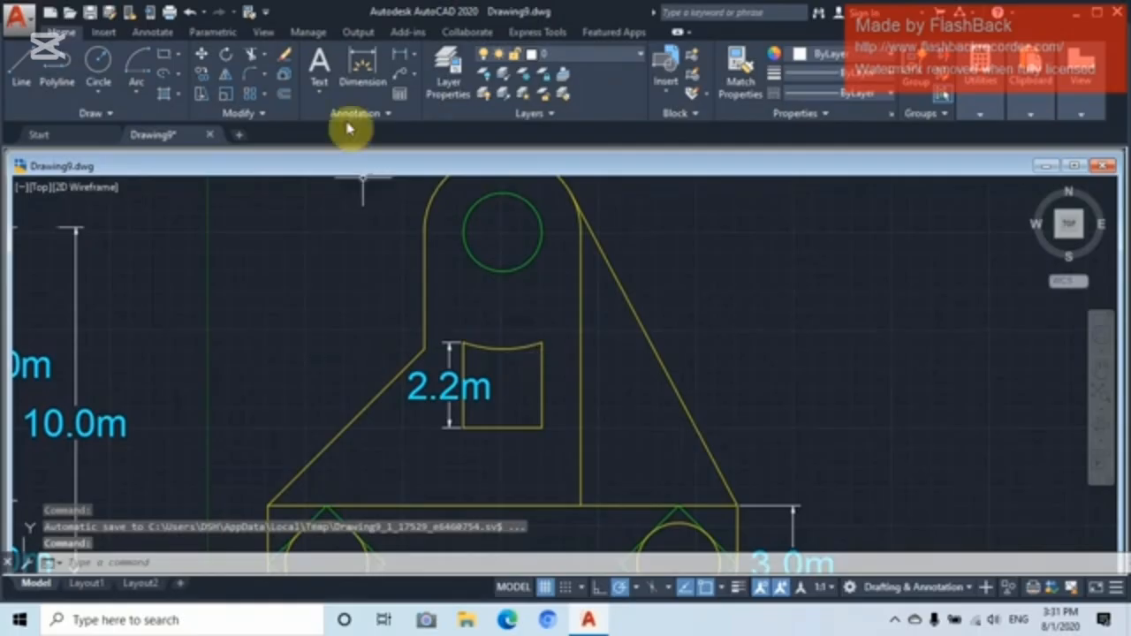
click(400, 60)
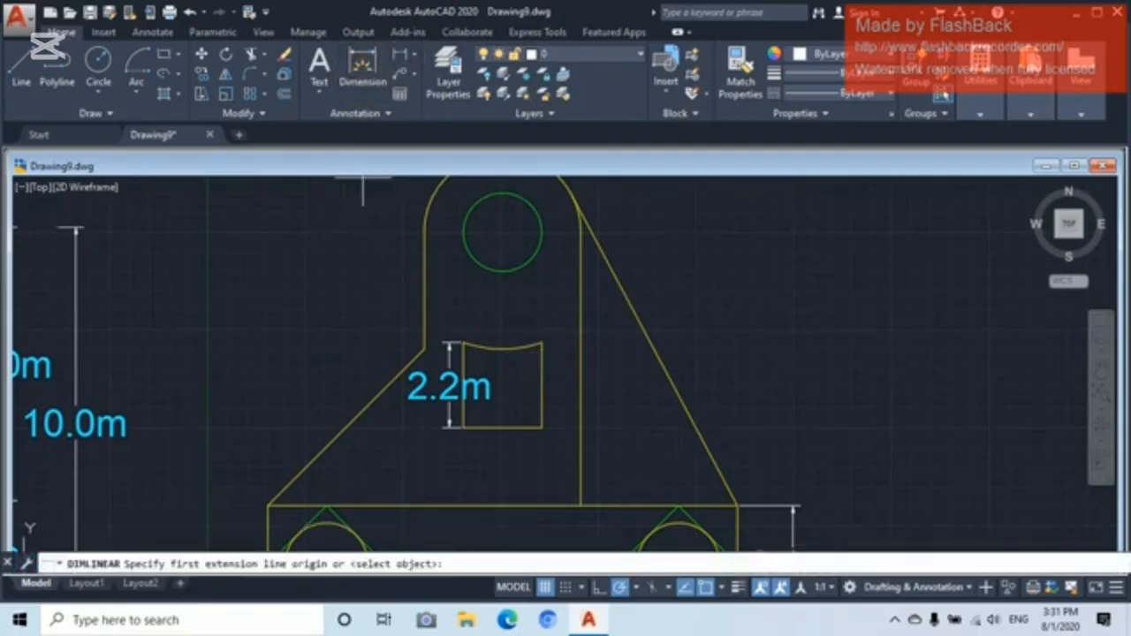
click(737, 507)
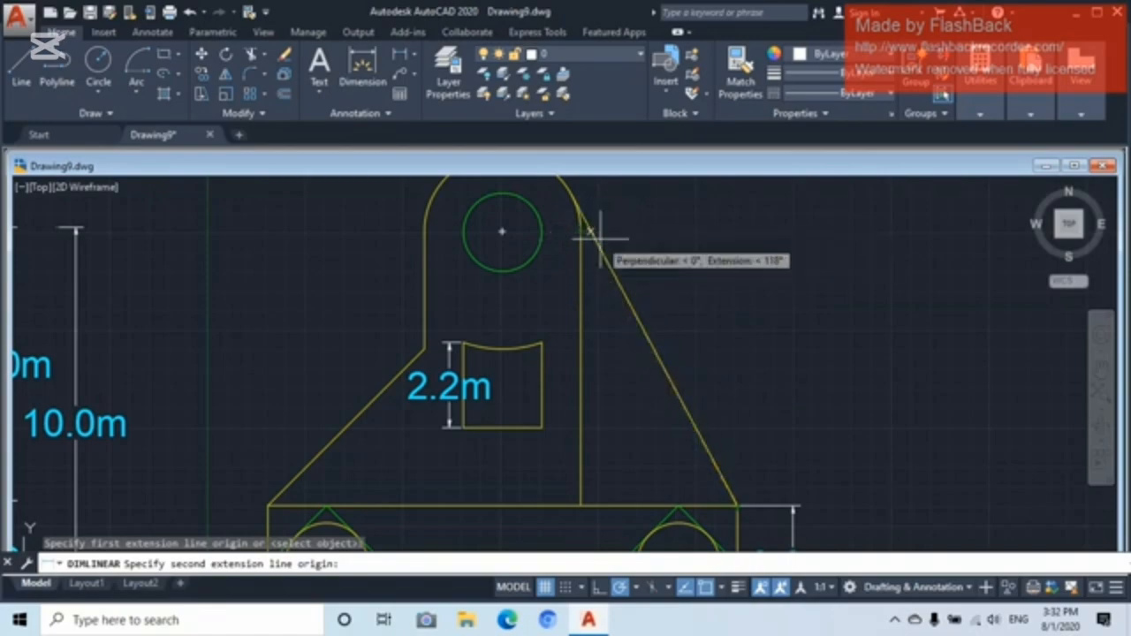
click(737, 231)
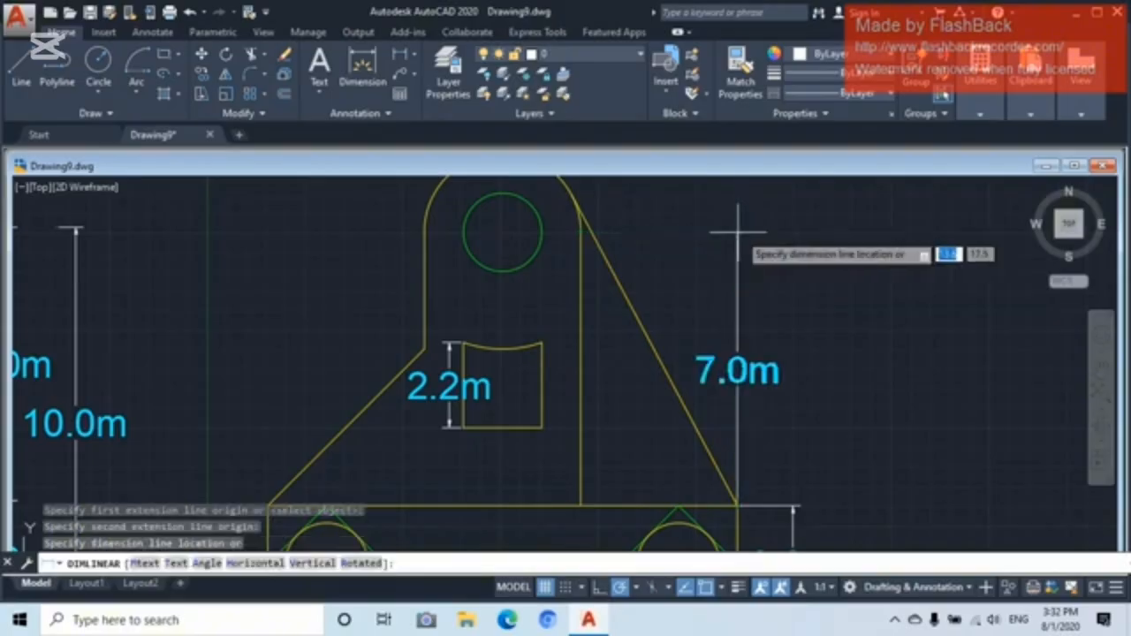
click(792, 231)
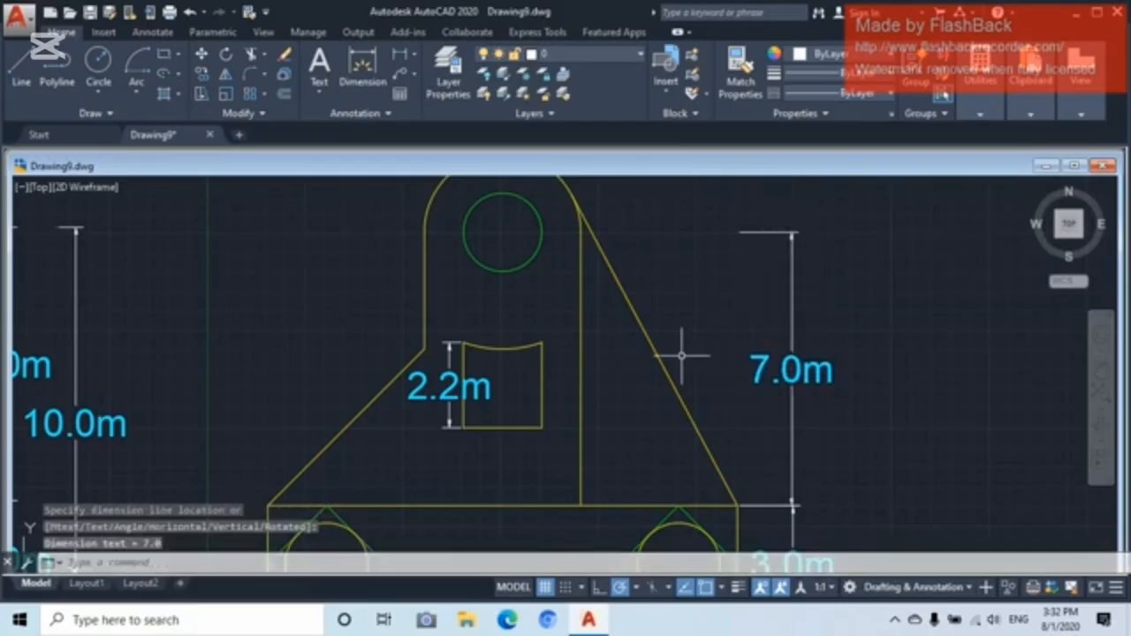
- Add a vertical linear dimension for the redrawn bracket's upper left straight edge, placed just left of it
scroll(682, 355, down, 2)
mouse_move(638, 396)
middle_down()
mouse_move(718, 320)
mouse_move(699, 404)
middle_up()
scroll(717, 338, up, 1)
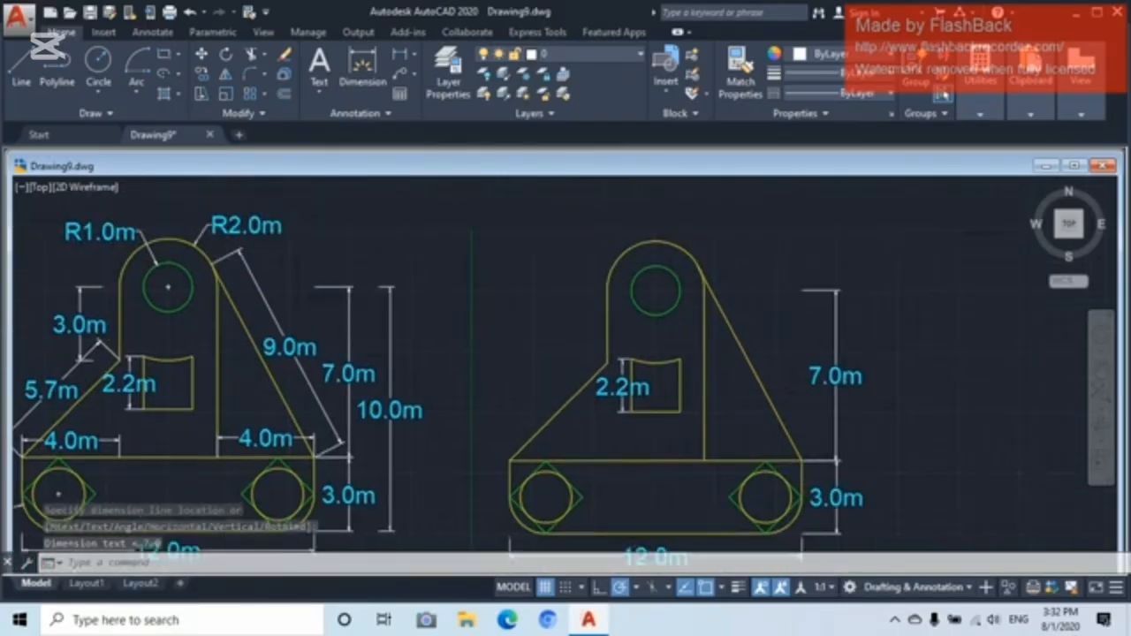
click(389, 55)
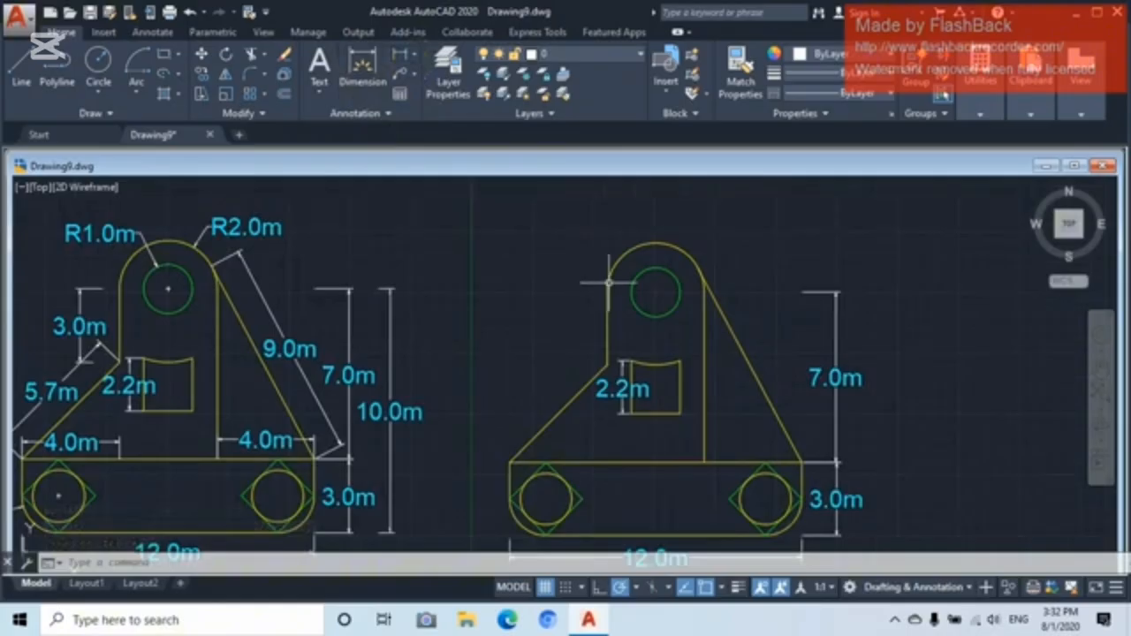
click(400, 58)
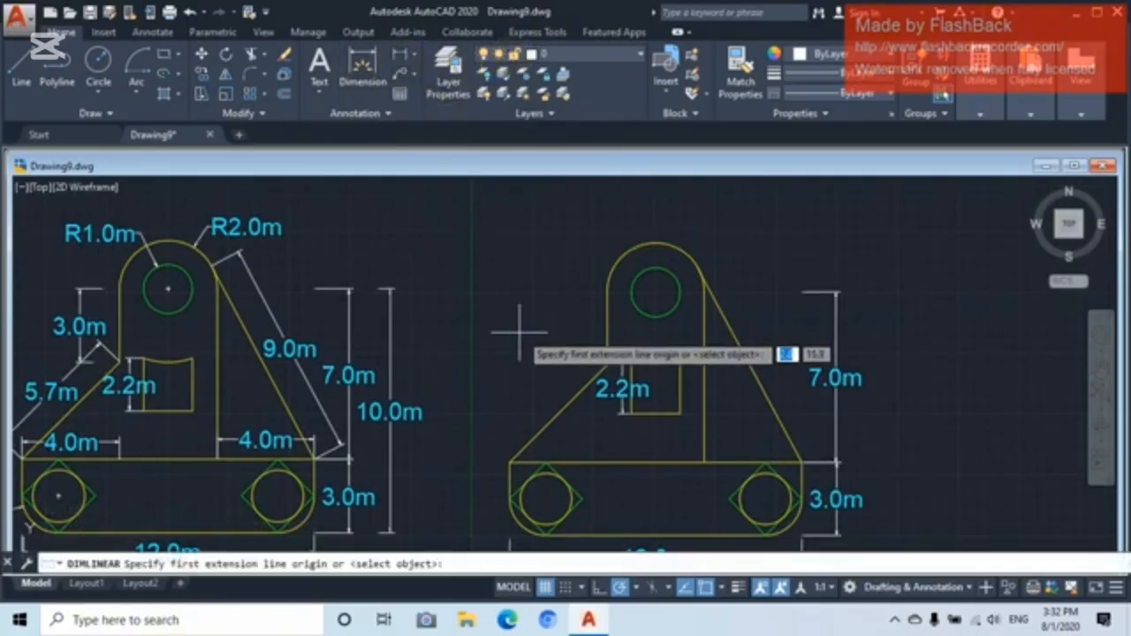
click(607, 364)
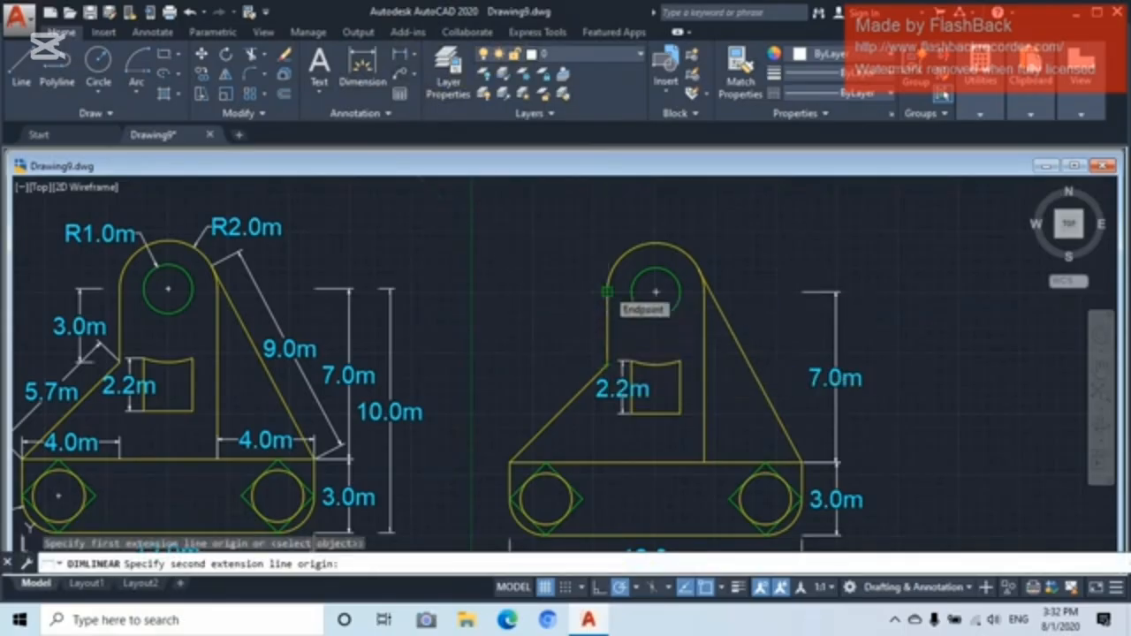
click(606, 290)
click(573, 292)
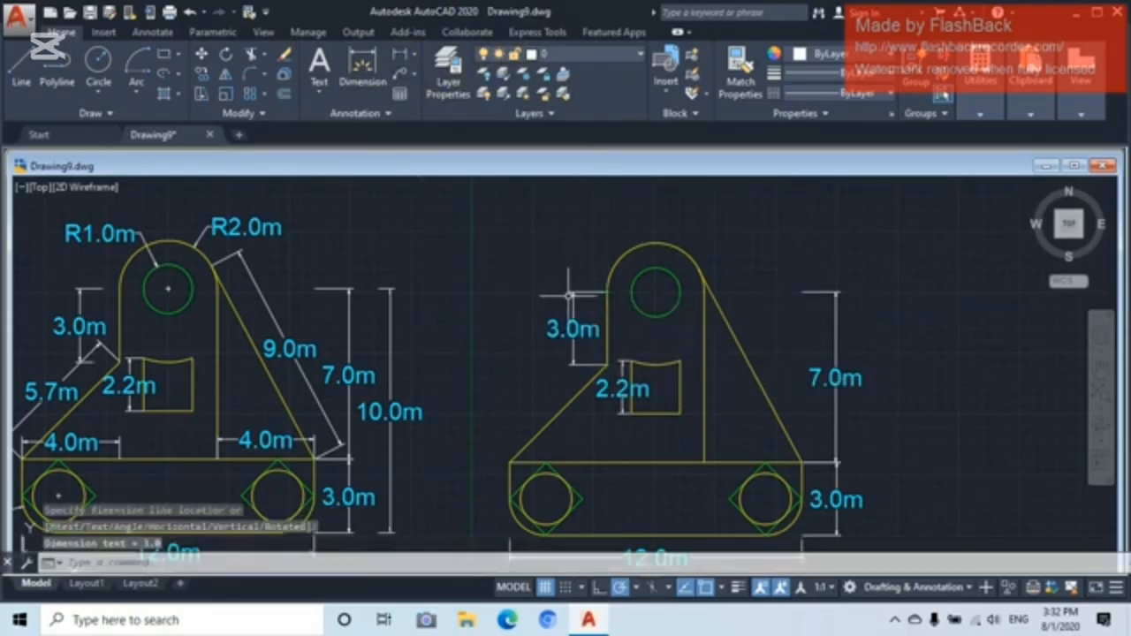
- Add an aligned dimension along the redrawn bracket's left sloping edge, placed outside the outline
click(417, 59)
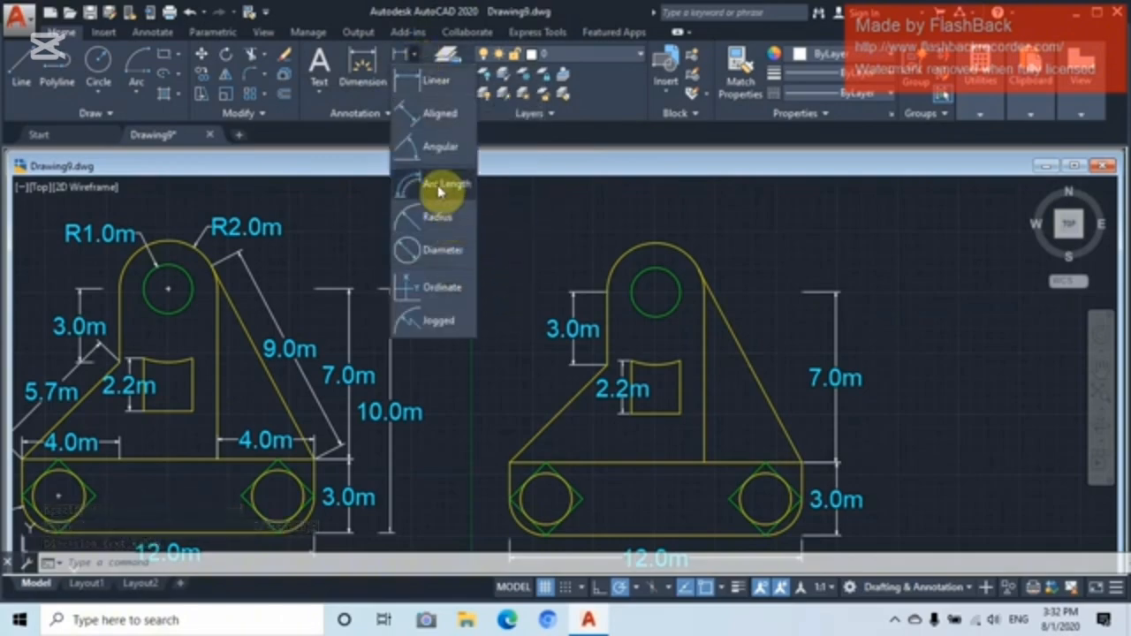
click(443, 121)
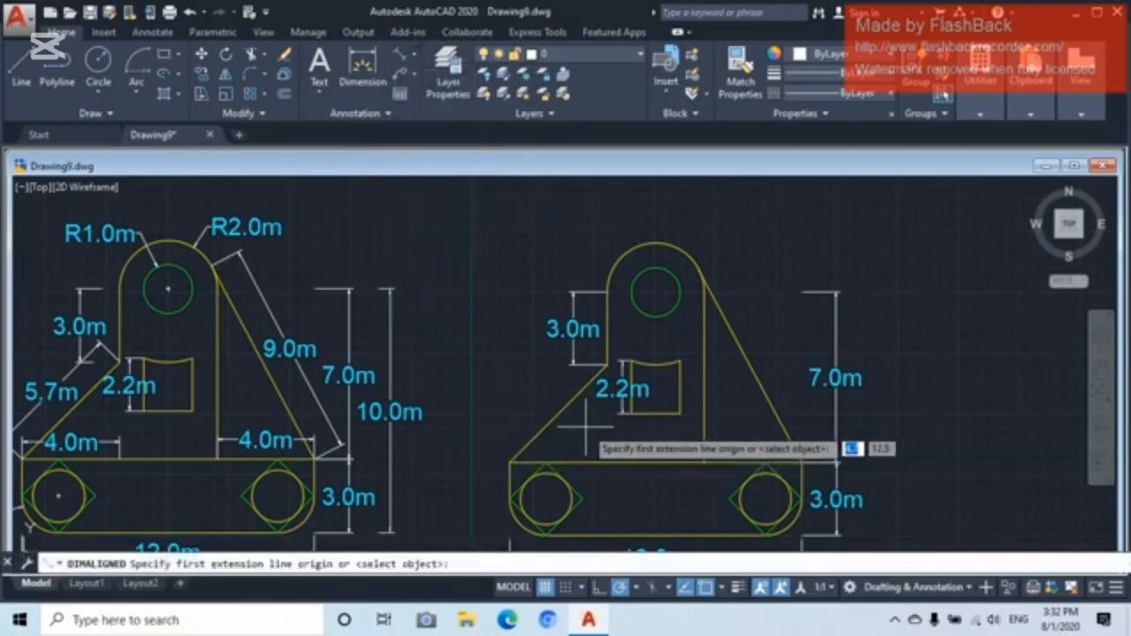
click(510, 462)
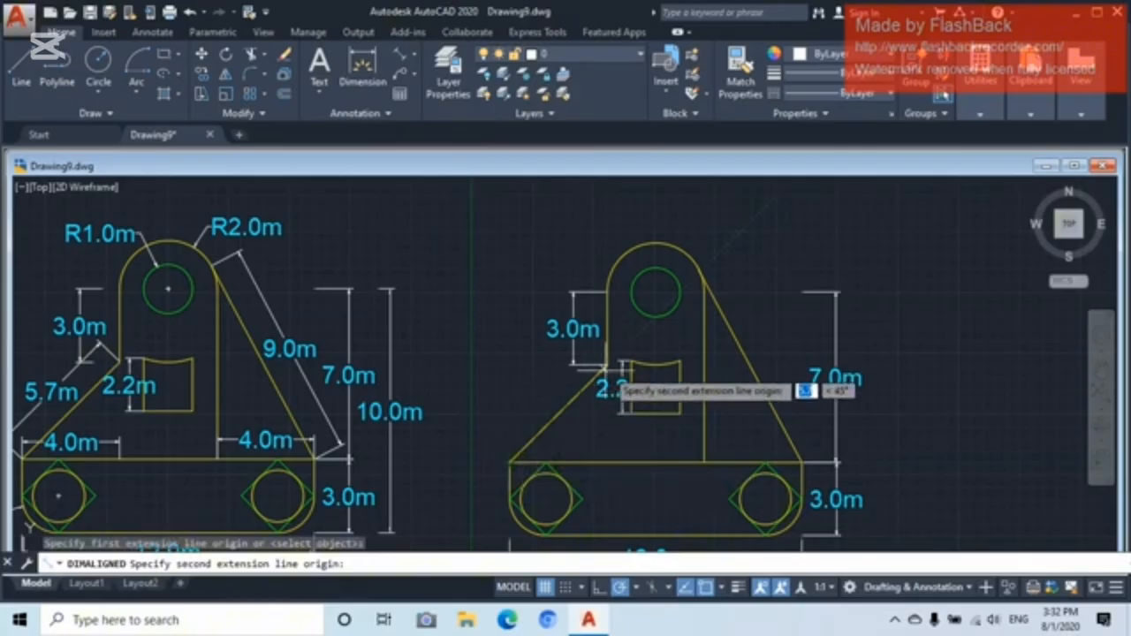
click(607, 364)
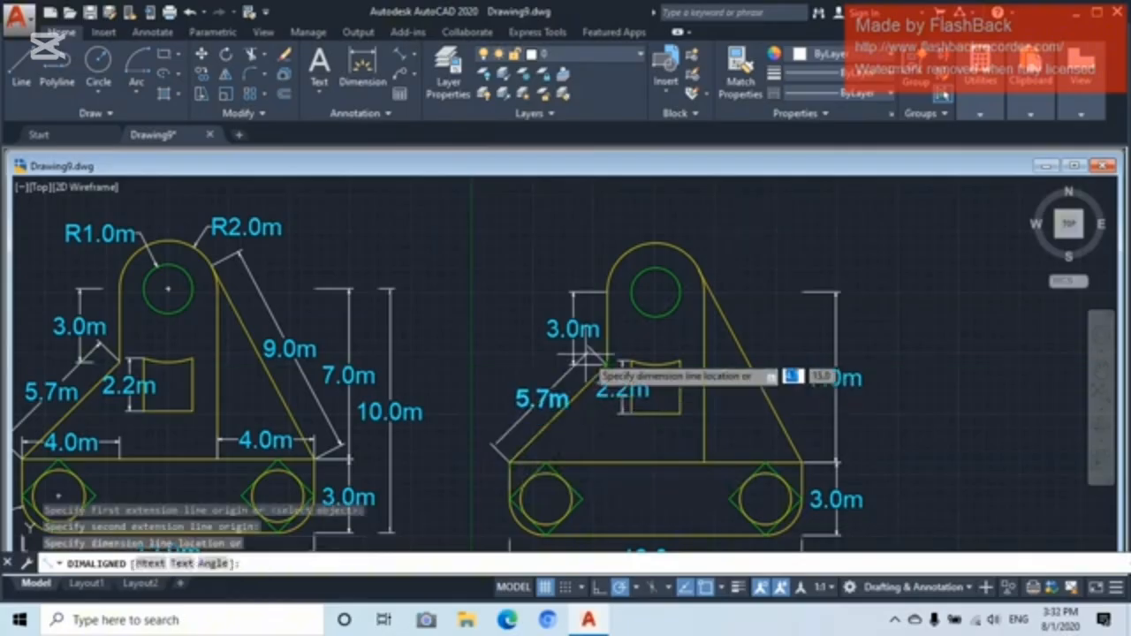
click(583, 353)
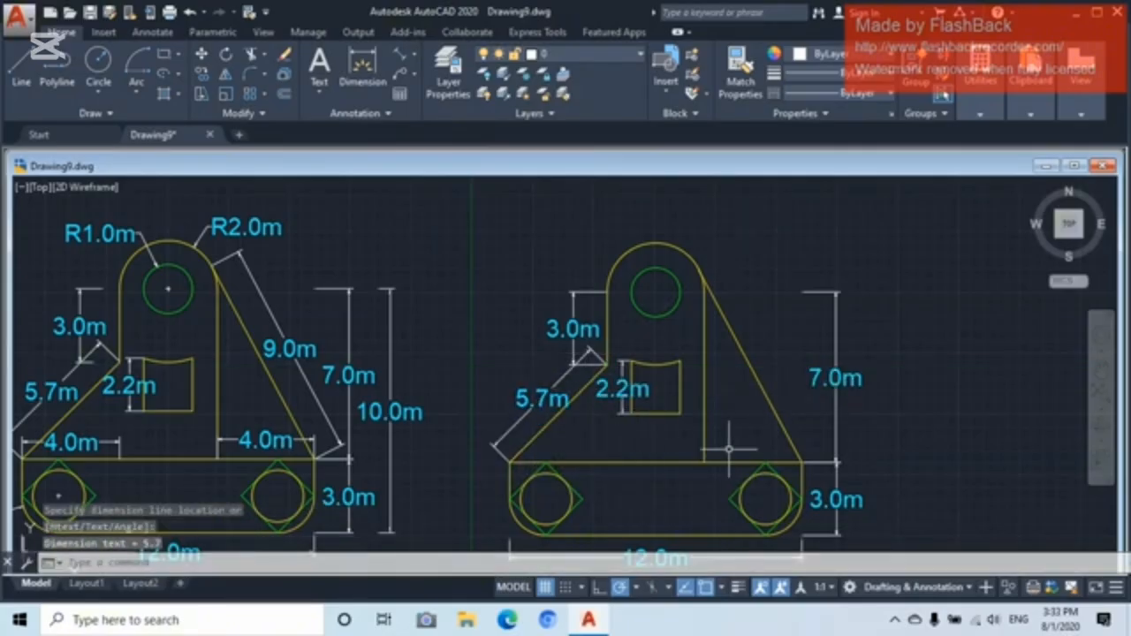
- Add an aligned dimension along the redrawn bracket's right sloping edge, placed just outside the outline
mouse_move(640, 425)
middle_down()
mouse_move(762, 389)
mouse_move(733, 391)
middle_up()
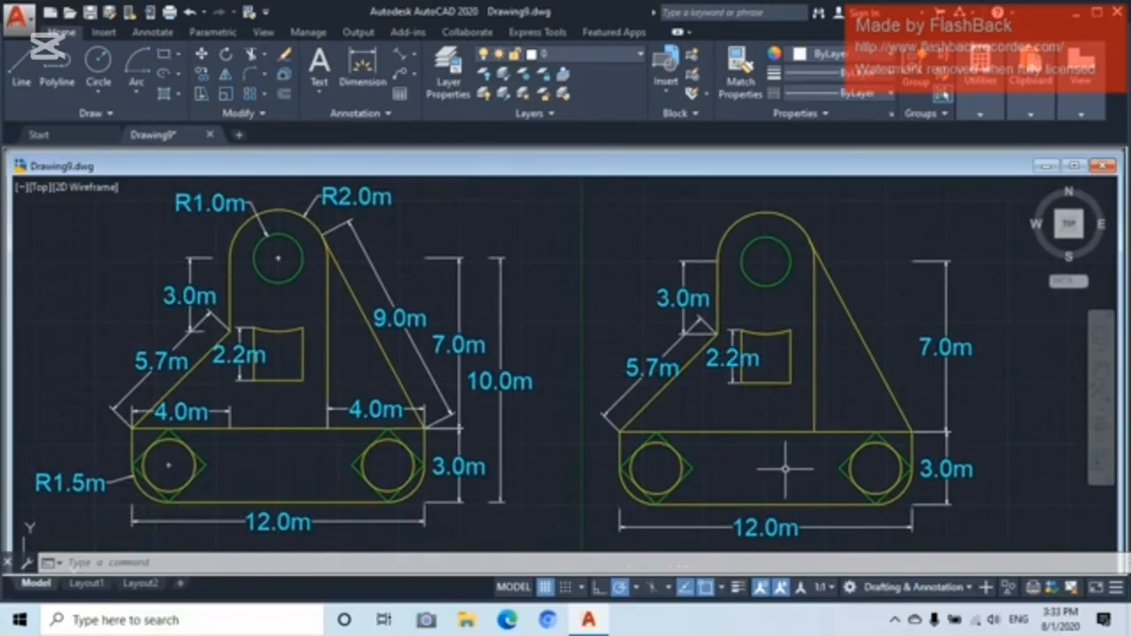
middle_drag(785, 468, 710, 447)
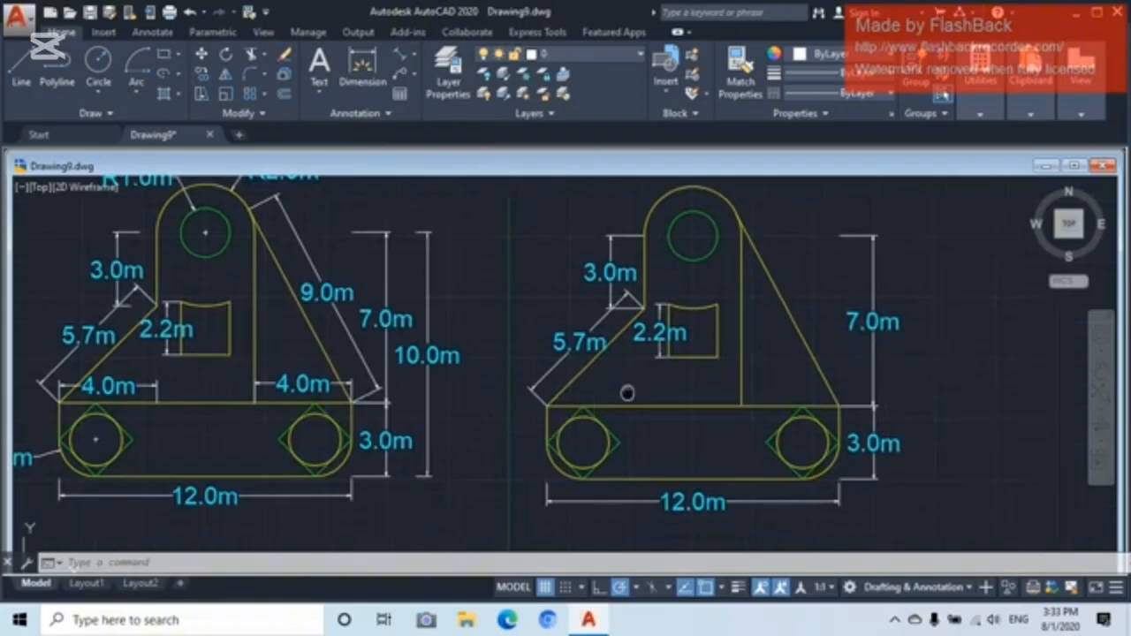
middle_drag(627, 392, 614, 421)
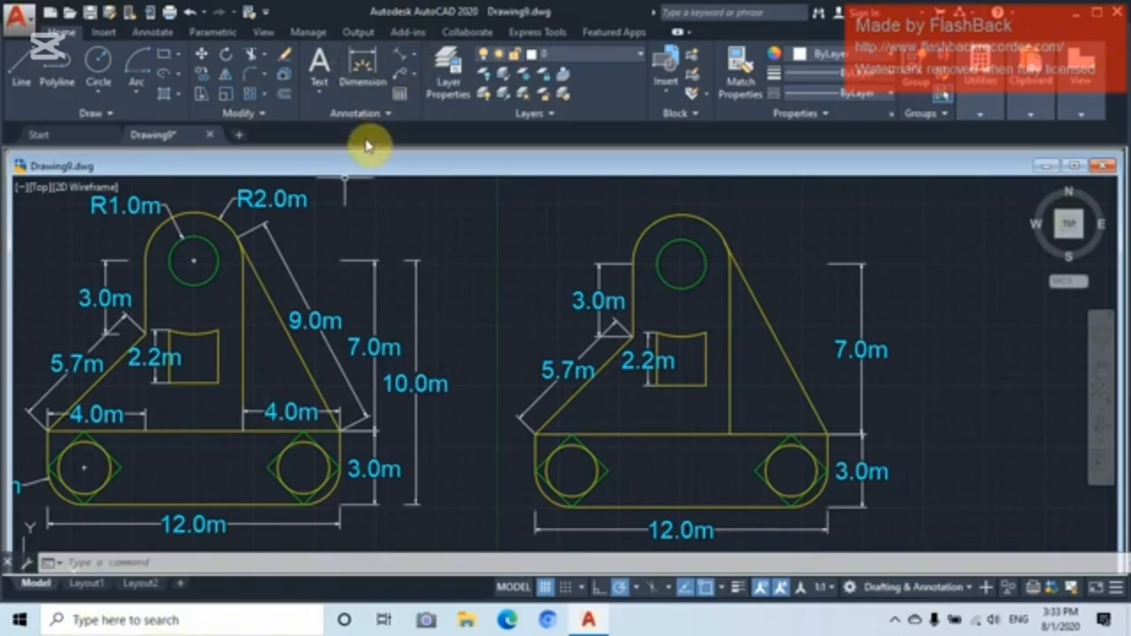
click(389, 89)
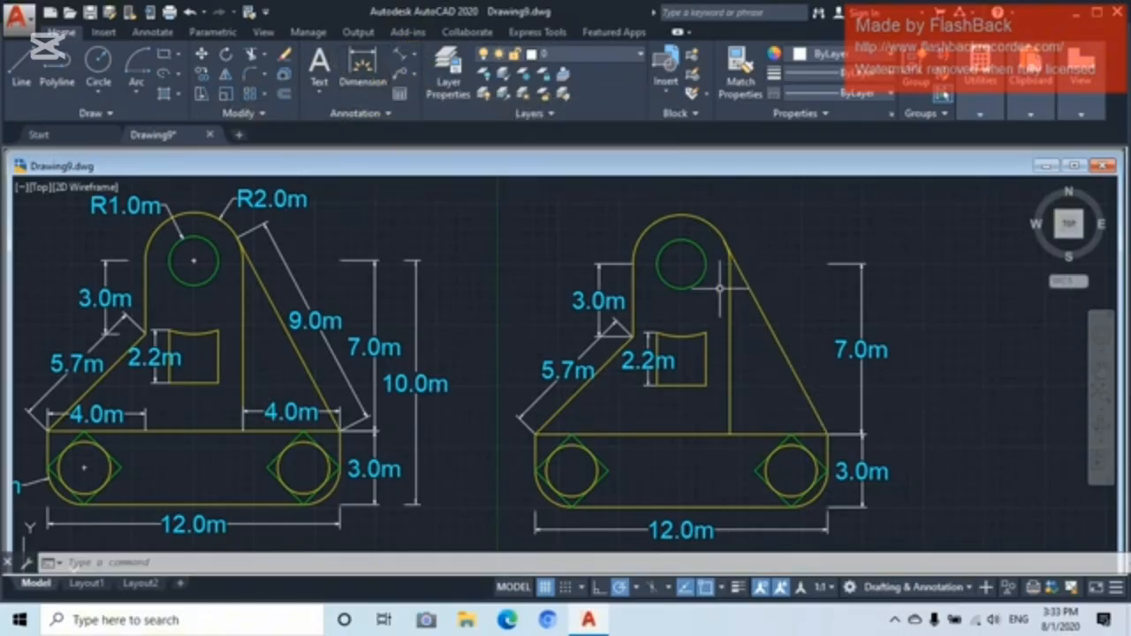
click(404, 67)
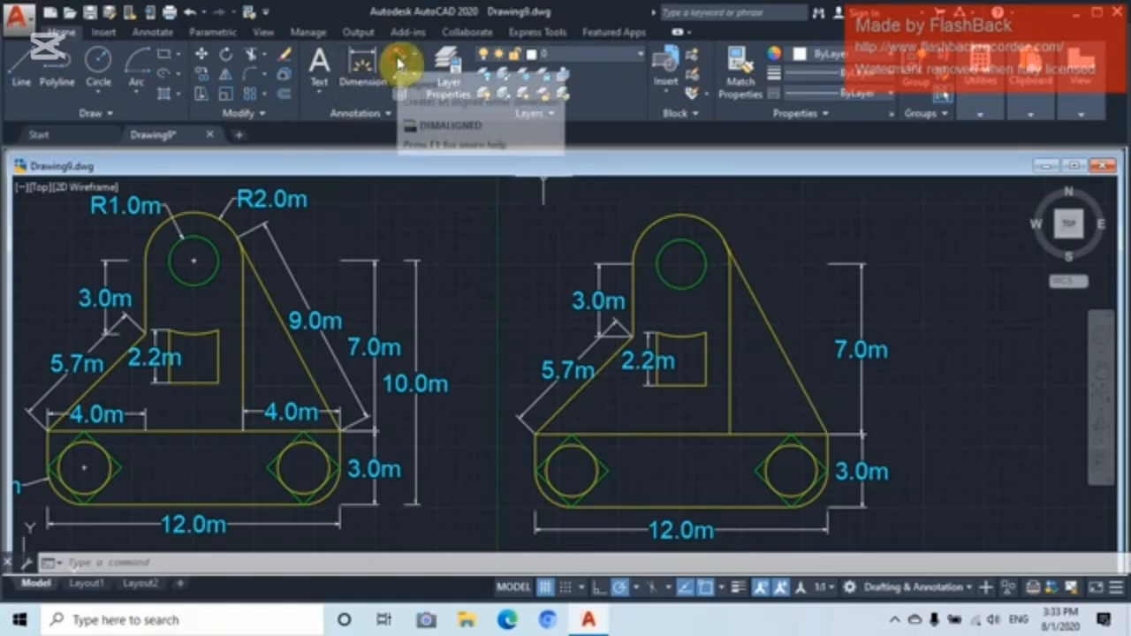
click(442, 137)
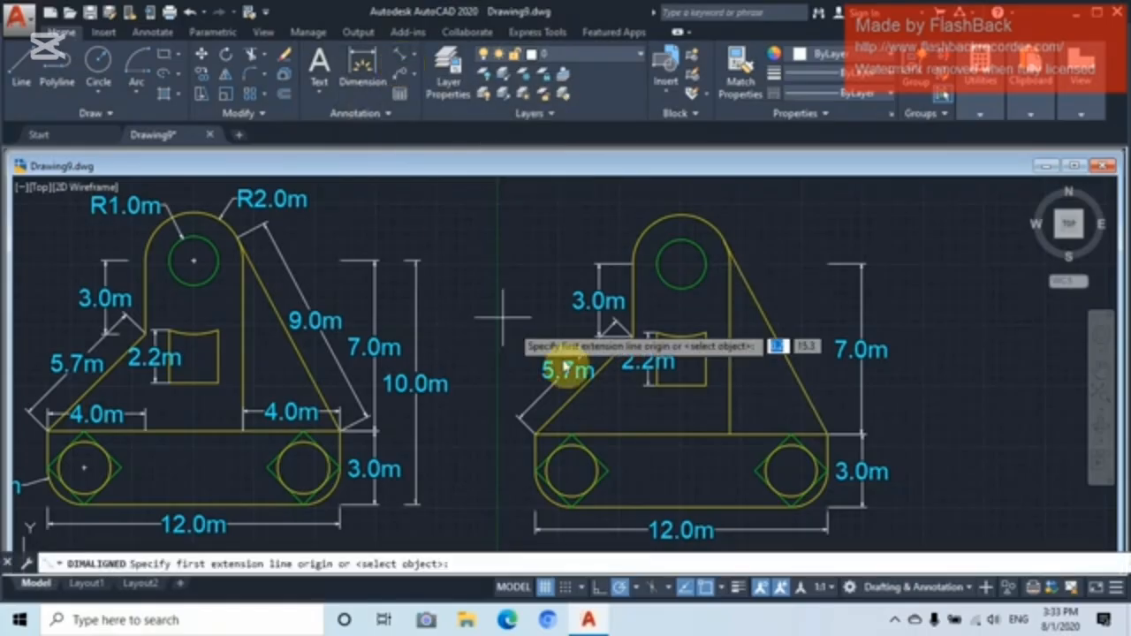
click(724, 240)
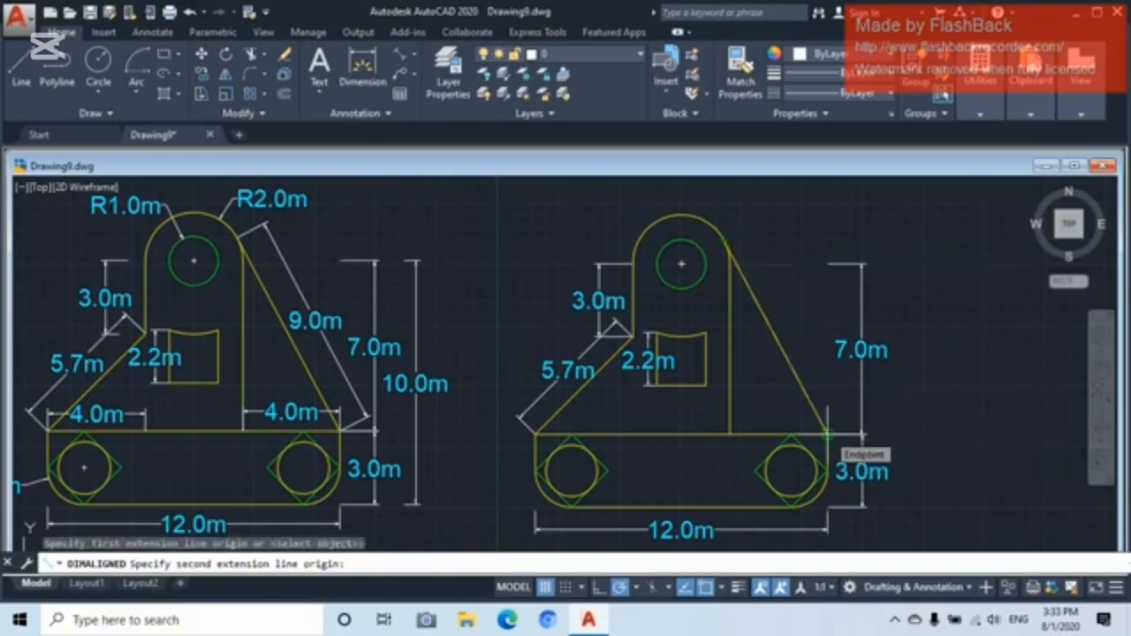
click(826, 433)
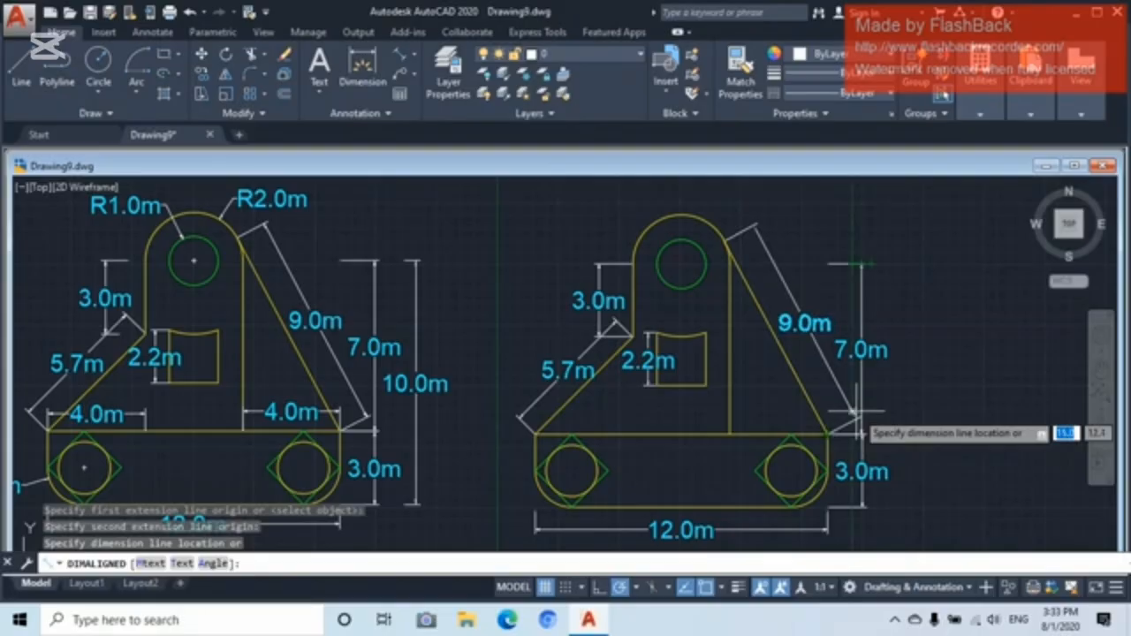
click(853, 414)
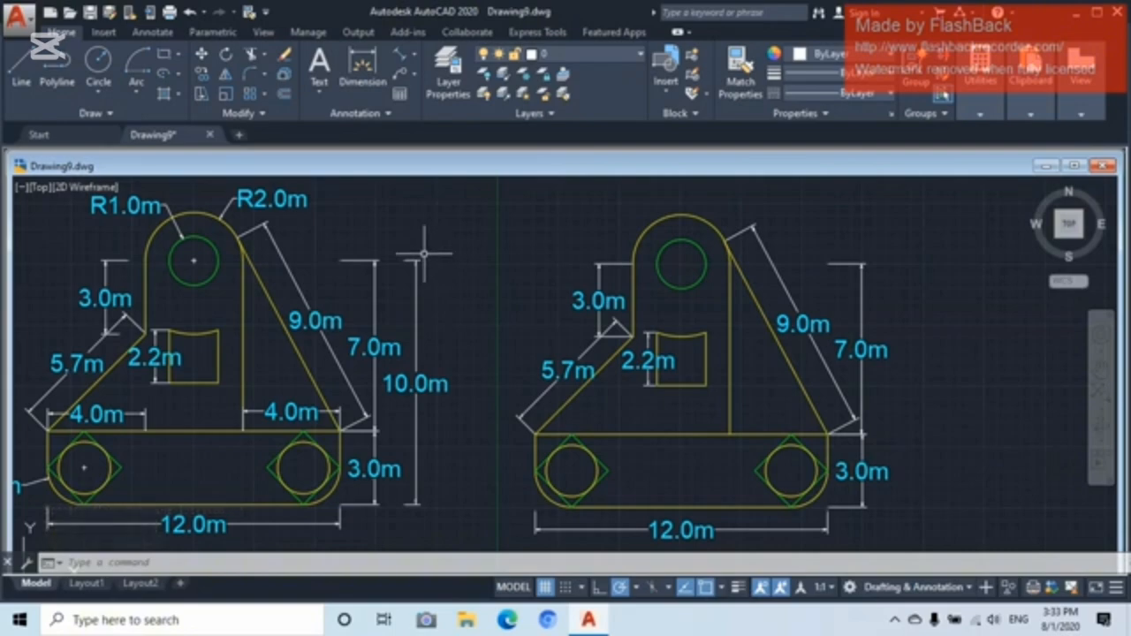
- Add a radius dimension to the rounded lower-left corner of the redrawn base, with its text outside the outline
click(414, 59)
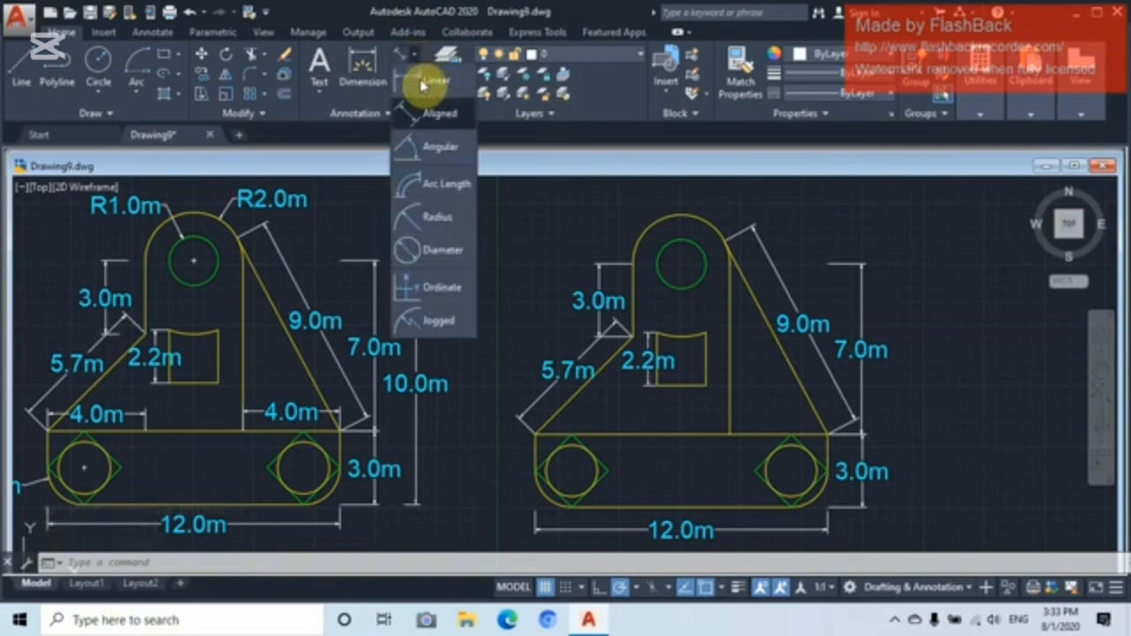
click(433, 221)
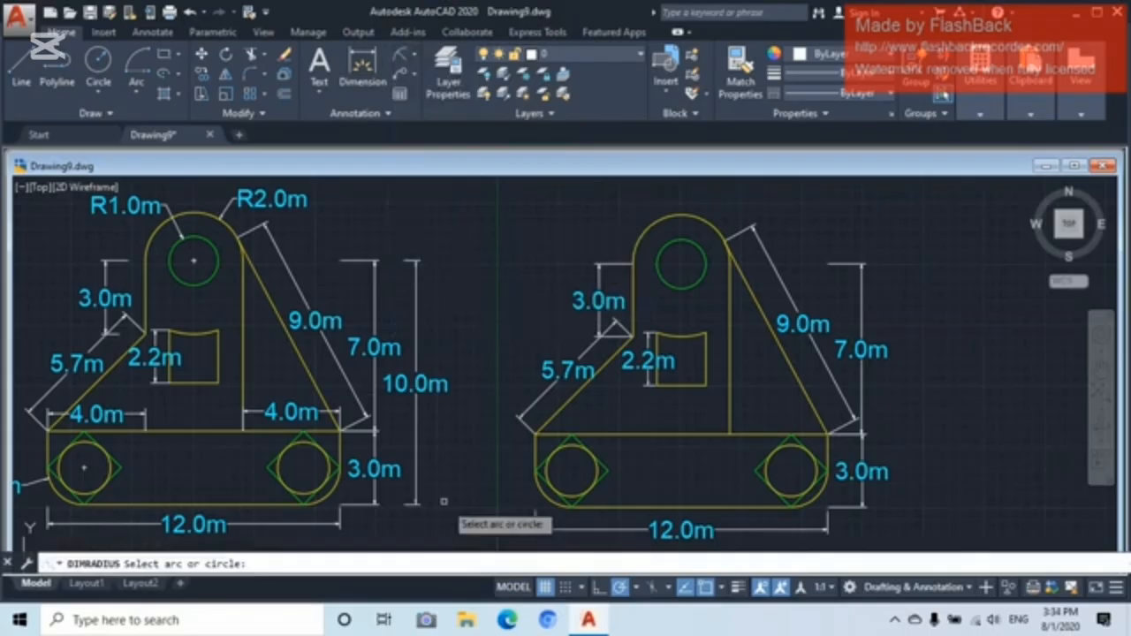
click(544, 496)
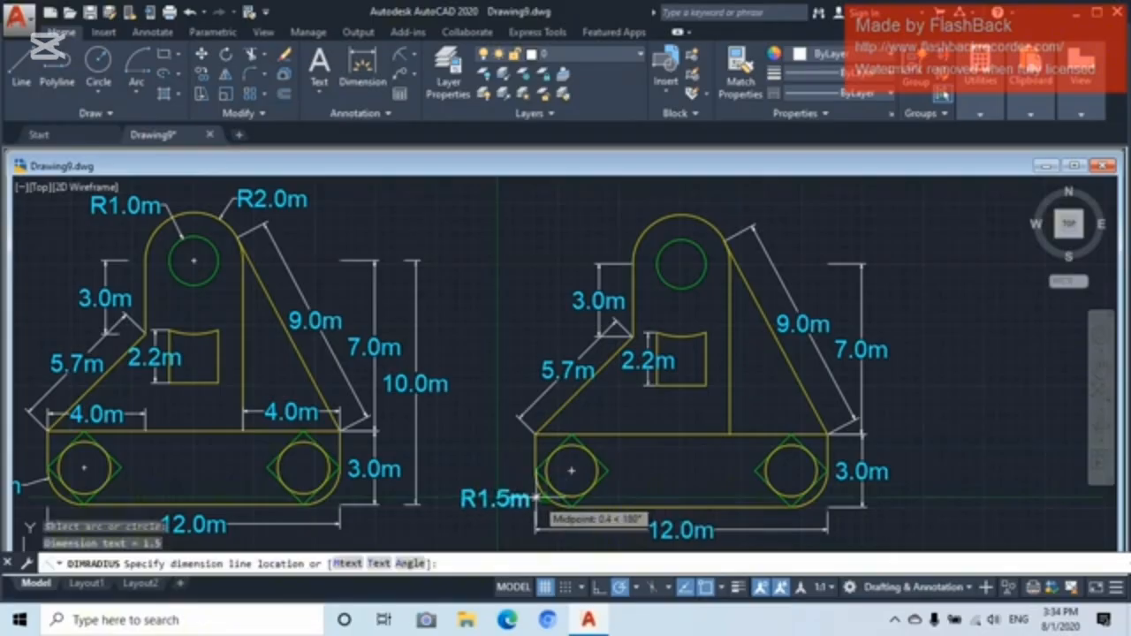
click(535, 498)
- Add a radius dimension to the redrawn bracket's large upper arc, with its text above and right of the arc
mouse_move(519, 468)
middle_down()
mouse_move(736, 449)
mouse_move(502, 430)
middle_up()
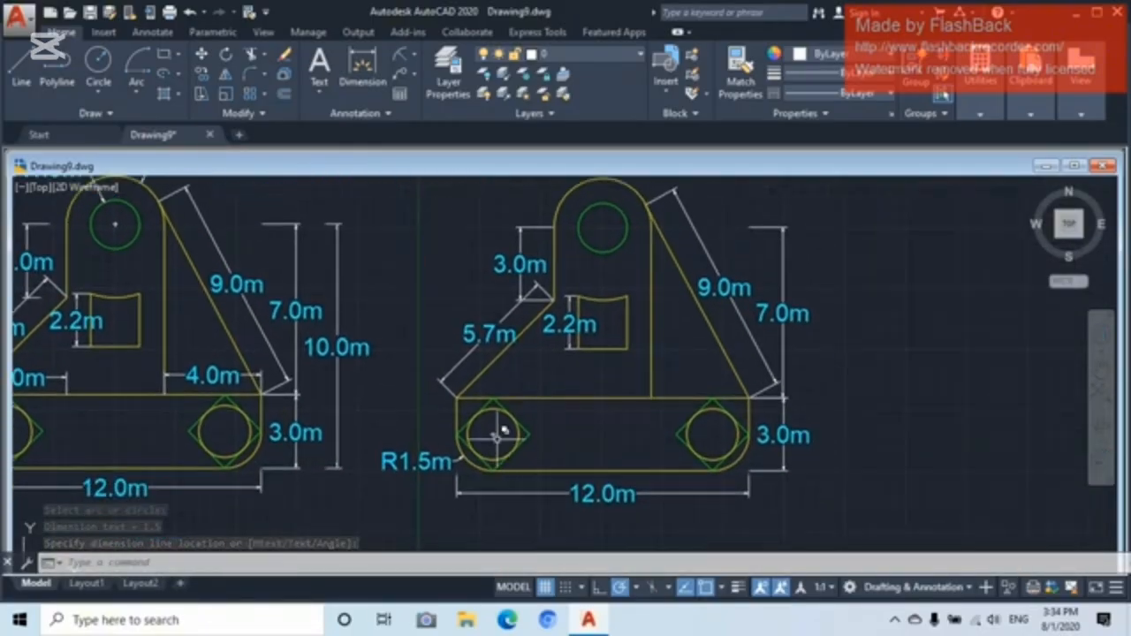
click(404, 58)
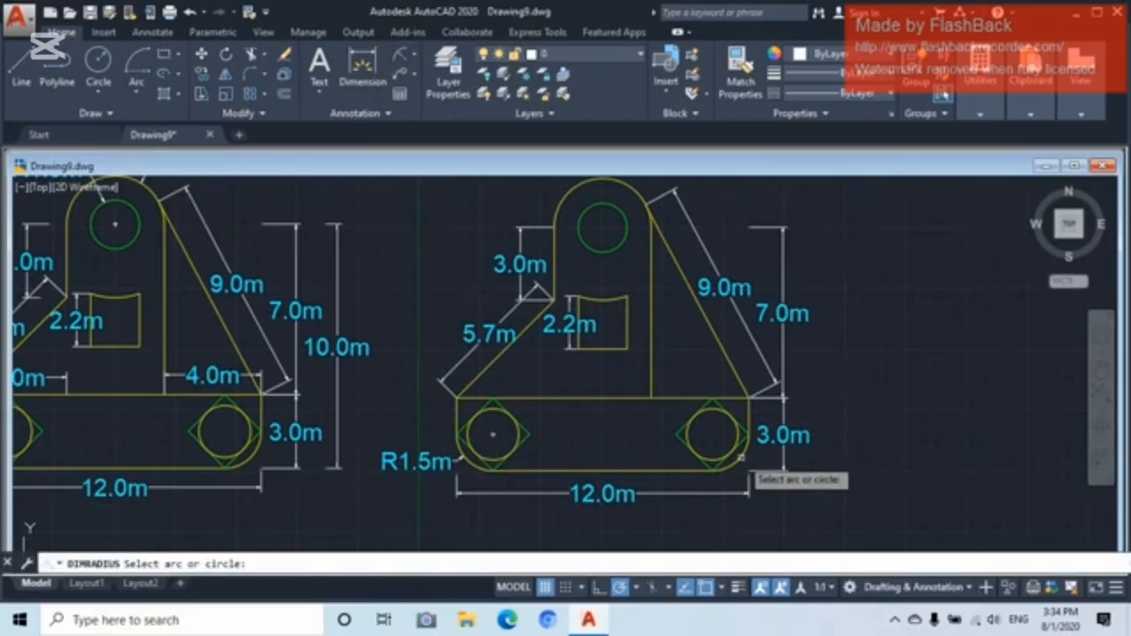
middle_drag(596, 330, 592, 408)
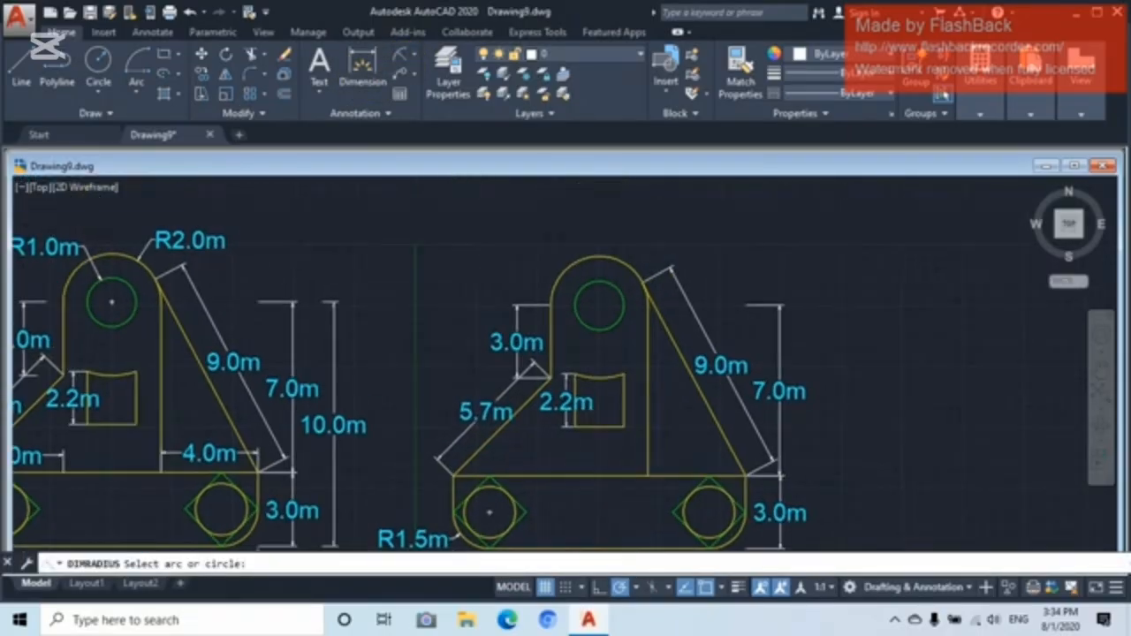
click(610, 257)
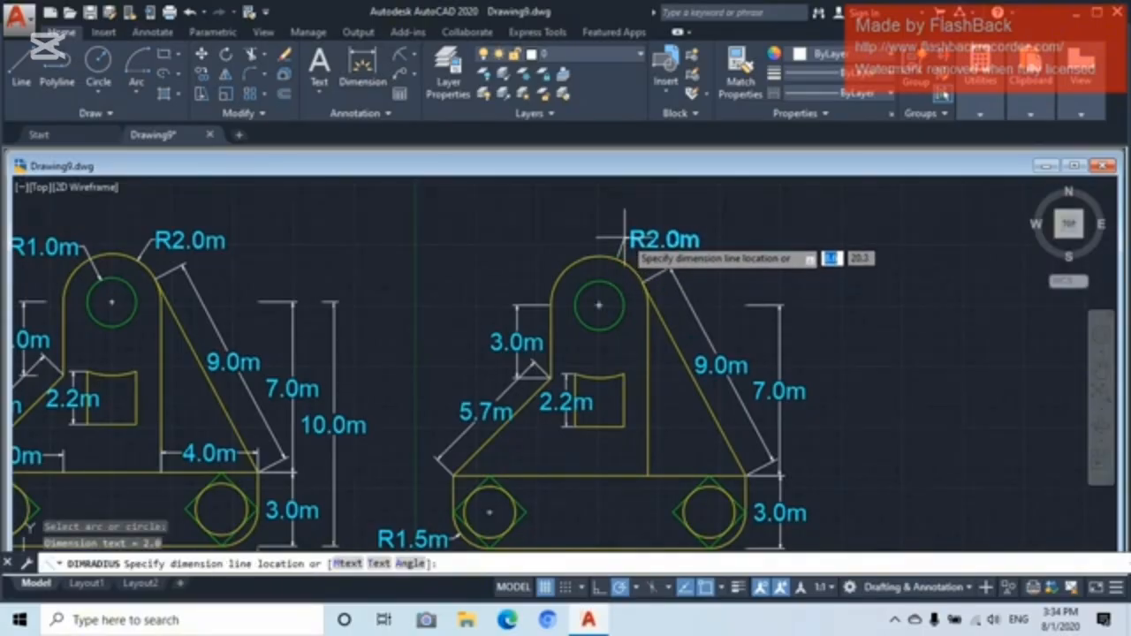
click(626, 237)
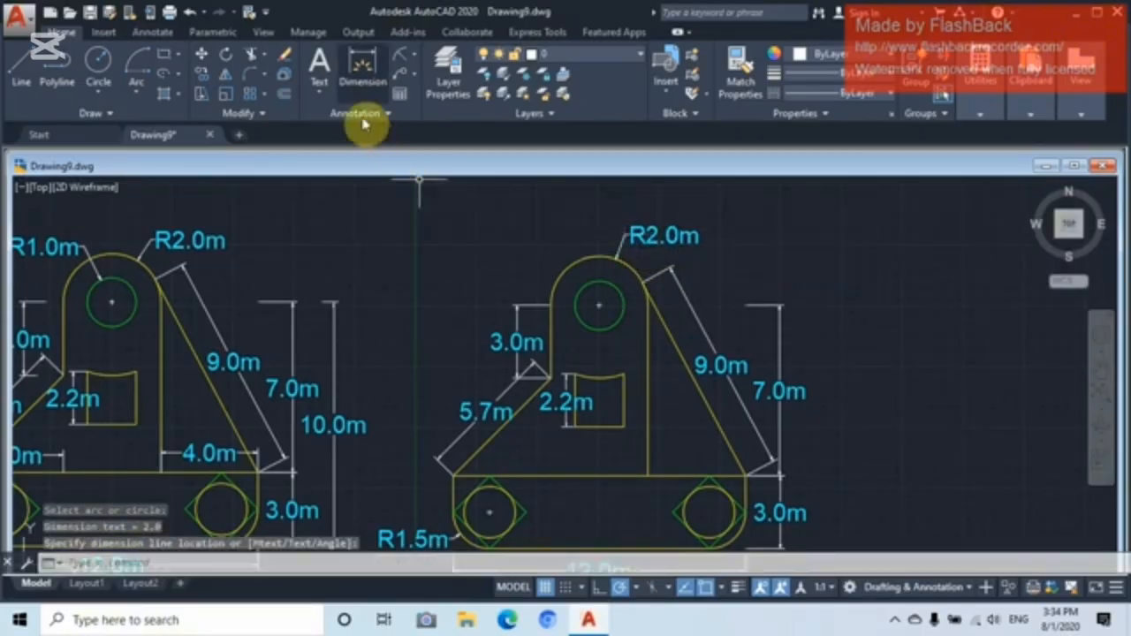
- Add a radius dimension to the redrawn bracket's upper circle, with its text outside the outline at the upper left
click(400, 61)
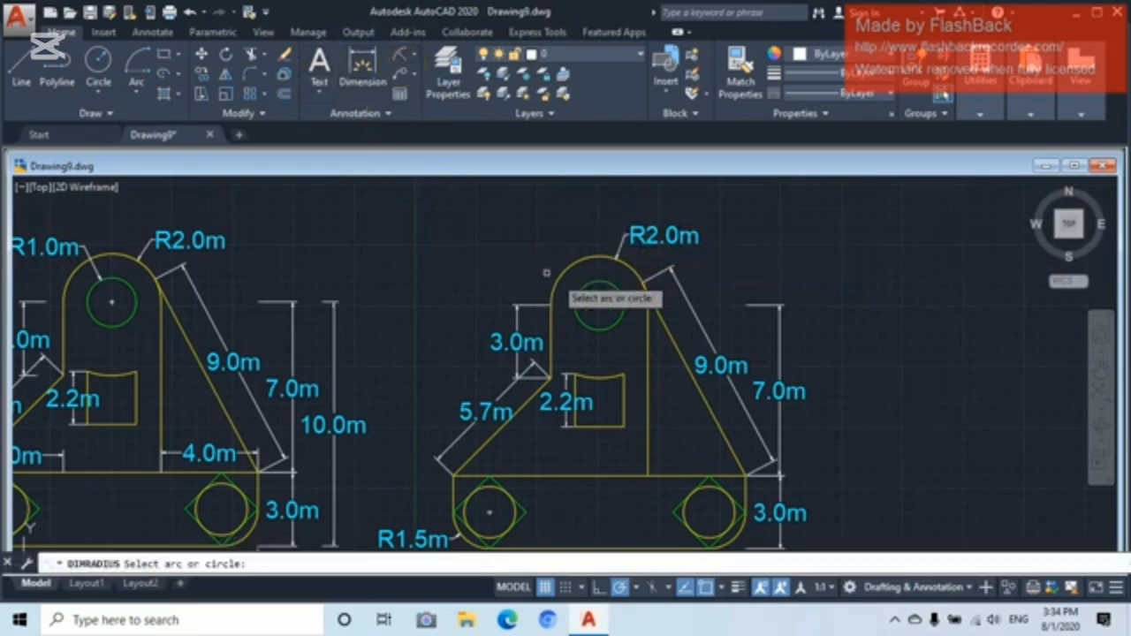
click(580, 288)
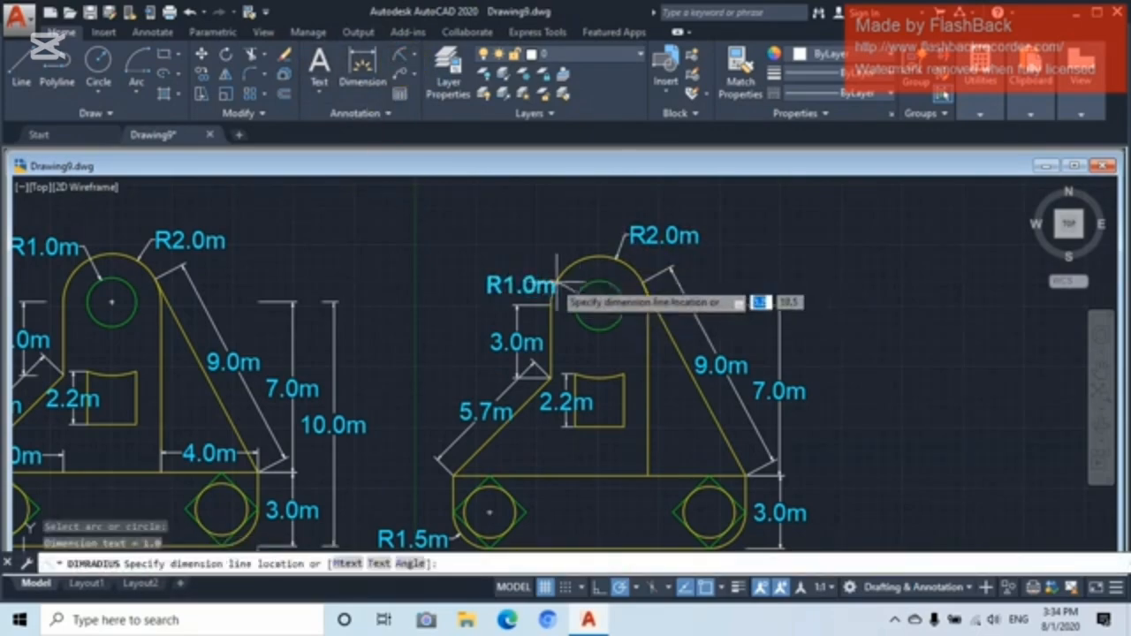
click(544, 260)
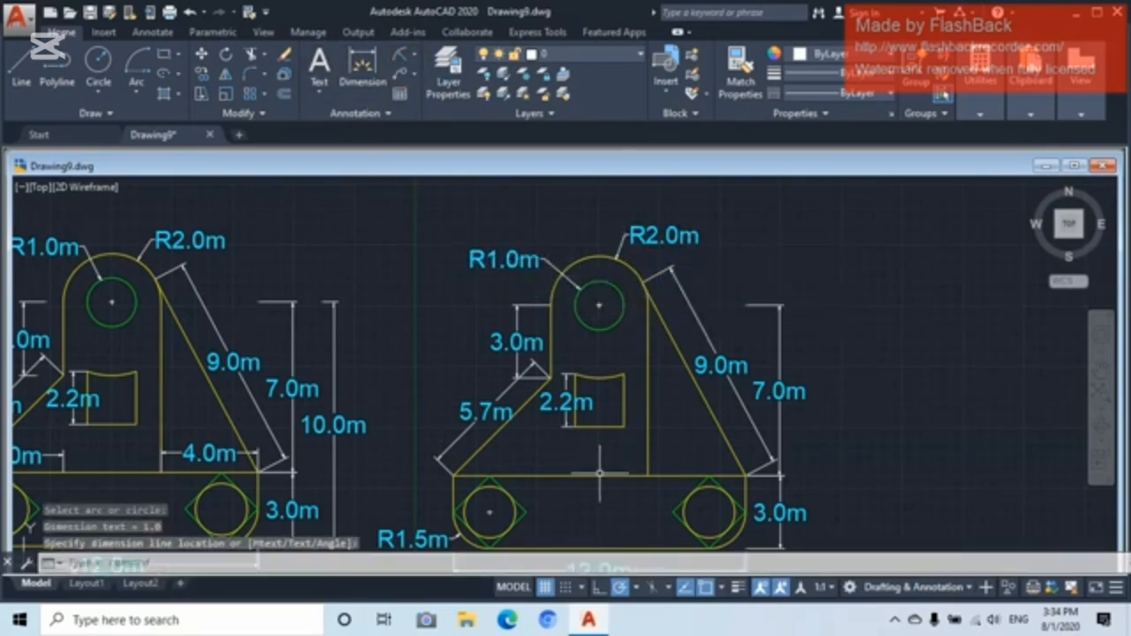
mouse_move(600, 474)
middle_down()
mouse_move(630, 423)
mouse_move(669, 441)
mouse_move(684, 426)
middle_up()
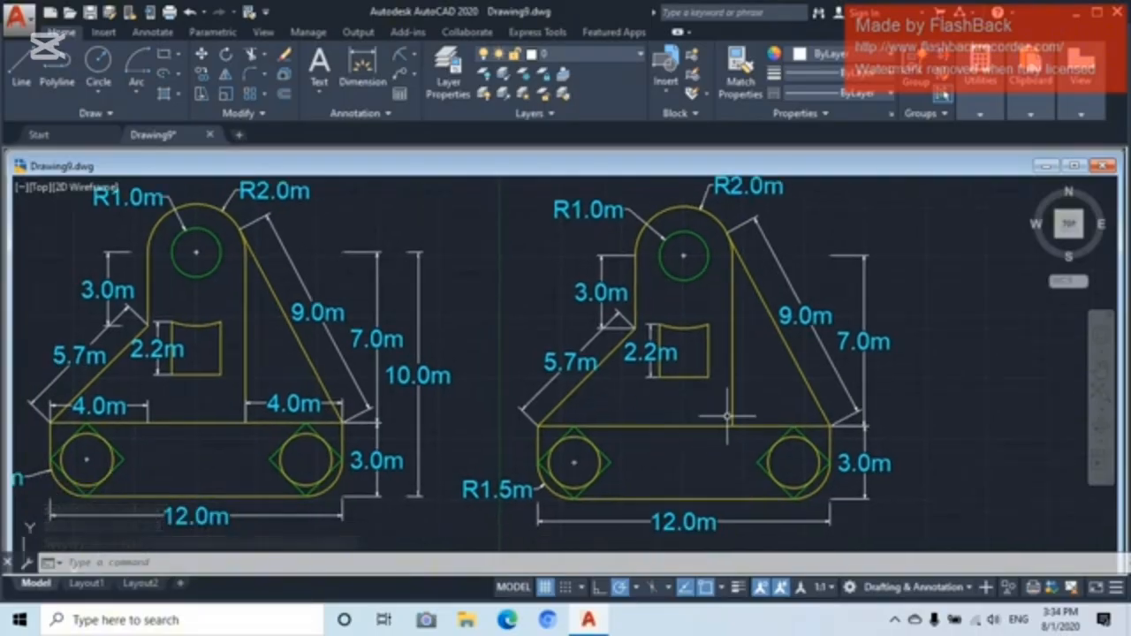